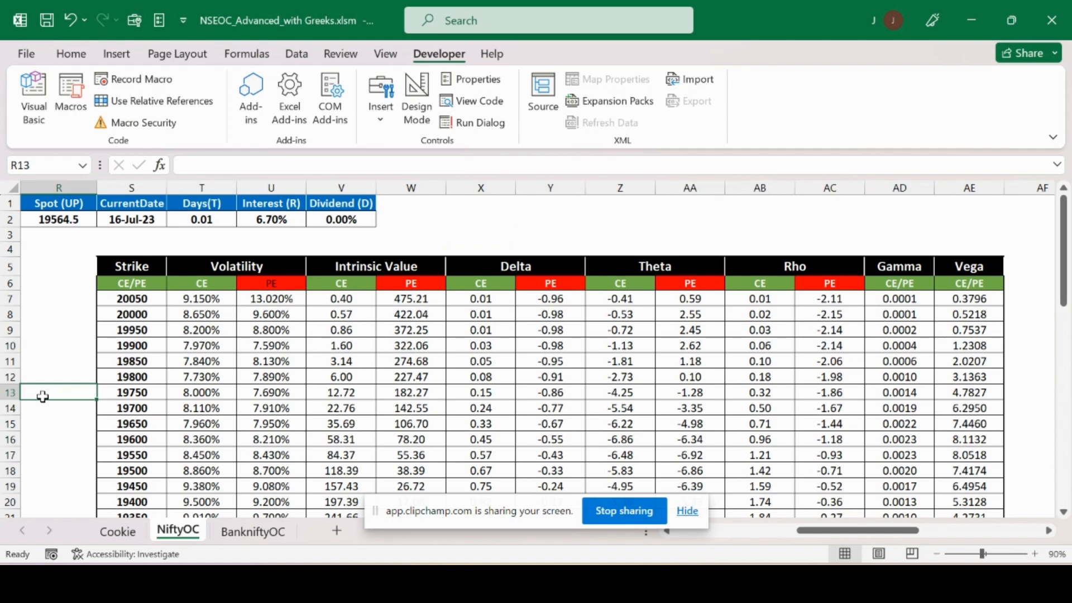
- Review the option chain table on the NiftyOC sheet, from the put columns back to the call positions in column A
key("Left")
key("Left")
key("Left")
key("Left")
key("Left")
key("Left")
key("Left")
key("Left")
key("Left")
key("Left")
key("Left")
key("Left")
key("Left")
key("Left")
key("Left")
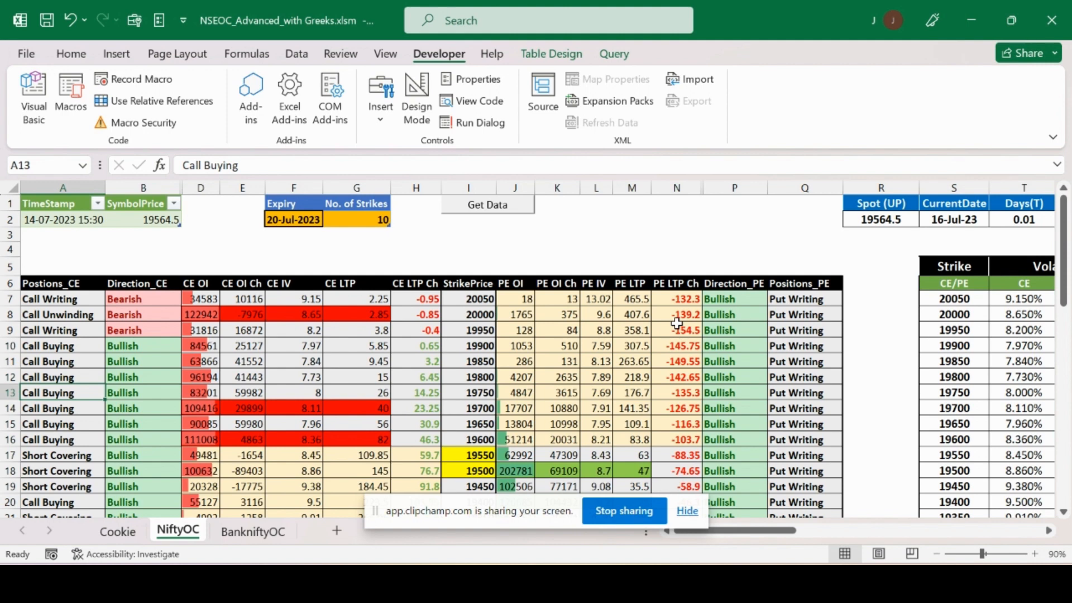
- Examine the spot, days, interest and dividend cells and the volatility, intrinsic value, Delta and Theta columns beside the option chain
left_click(741, 252)
key("Right")
key("Right")
key("Right")
key("Right")
key("Right")
key("Right")
key("Right")
key("Right")
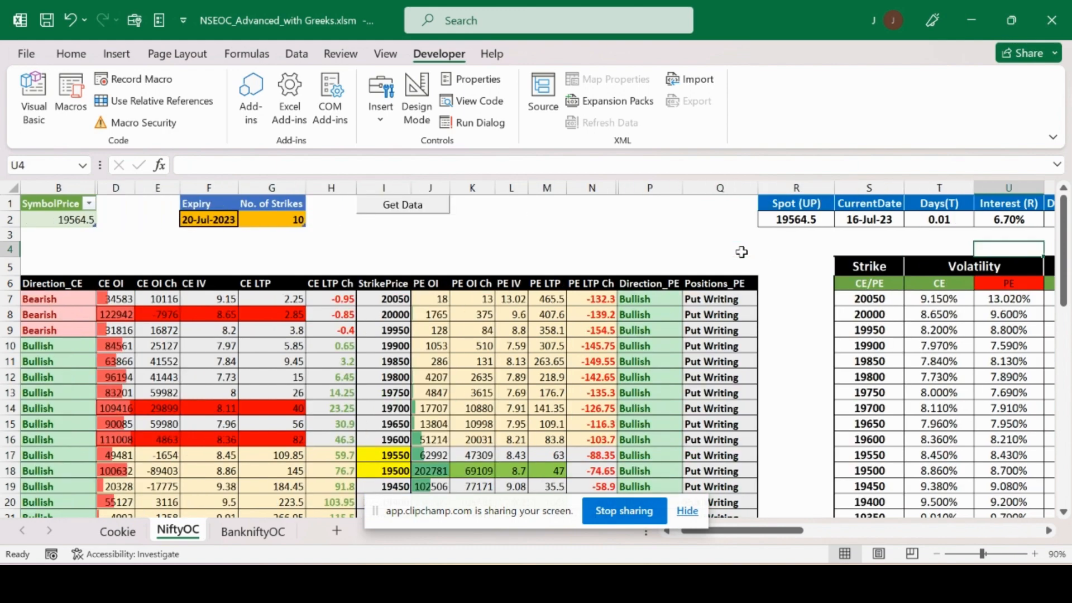
key("Right")
key("Right")
key("Right")
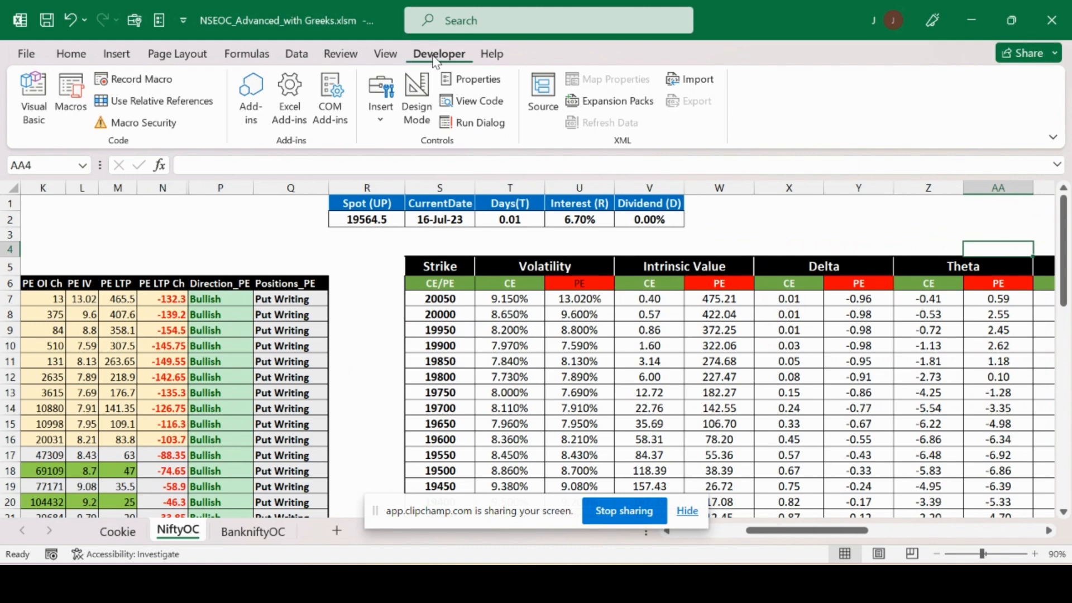
- Open the Visual Basic editor and copy all the option pricing and Greeks functions in Module2
left_click(33, 96)
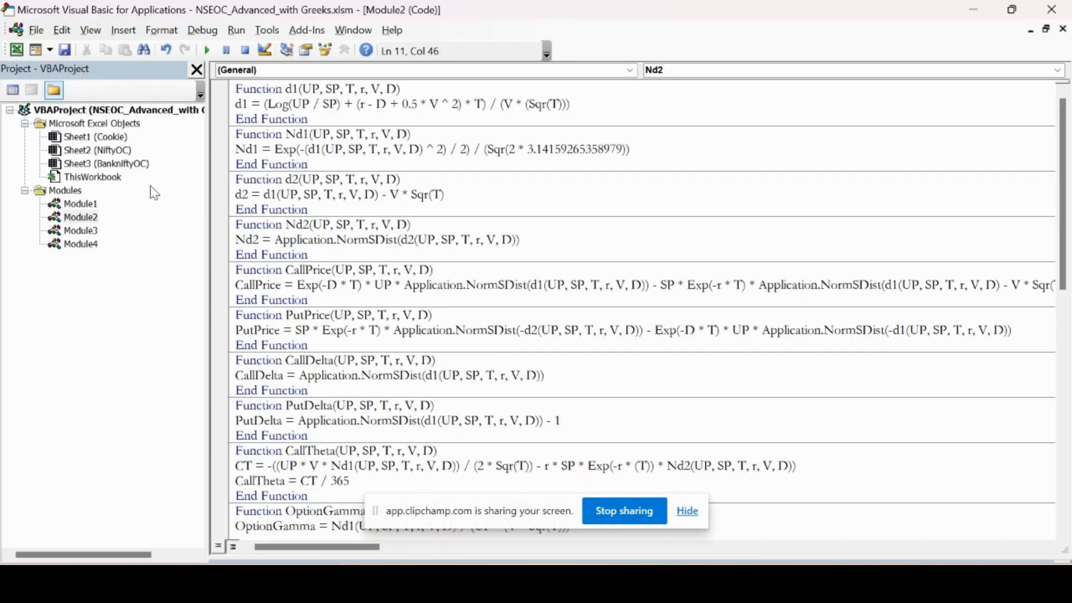
left_click(123, 34)
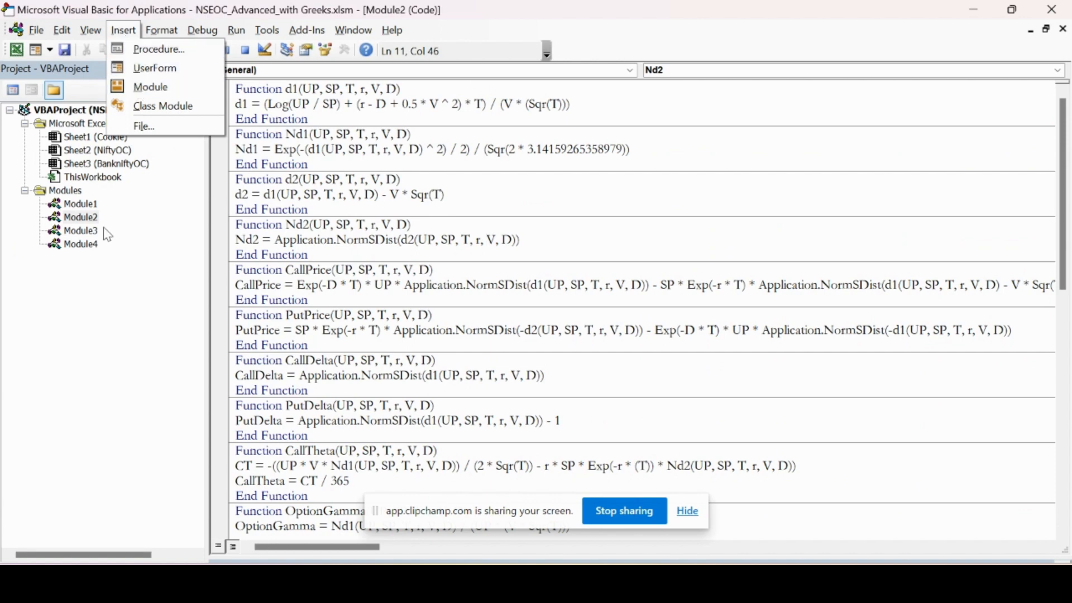
left_click(86, 260)
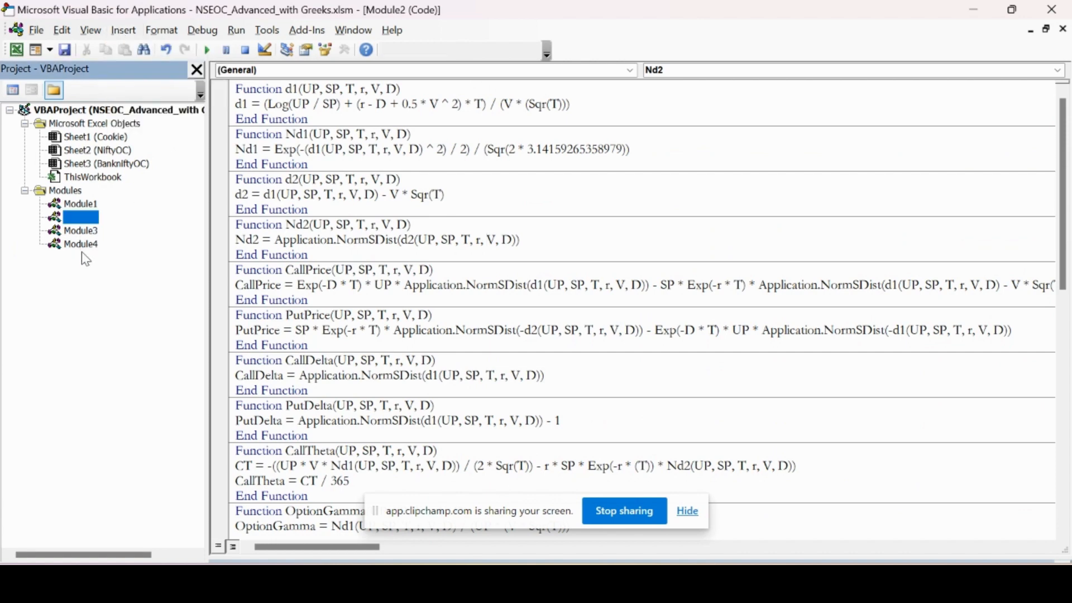
left_click(367, 279)
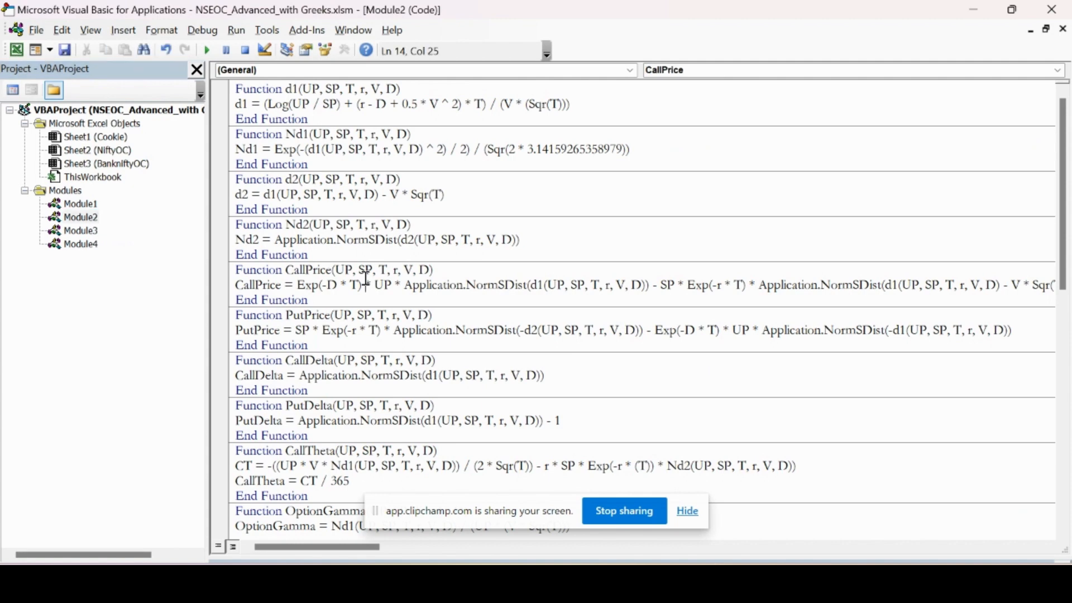
mouse_move(1065, 184)
left_mouse_down()
mouse_move(1066, 422)
mouse_move(1068, 192)
left_mouse_up()
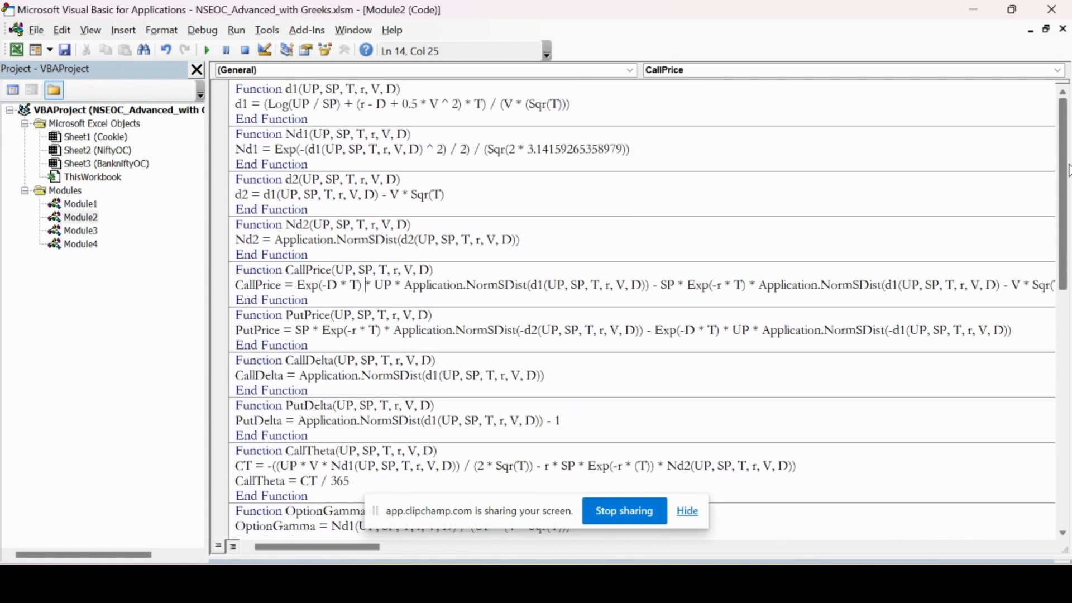
left_click(588, 188)
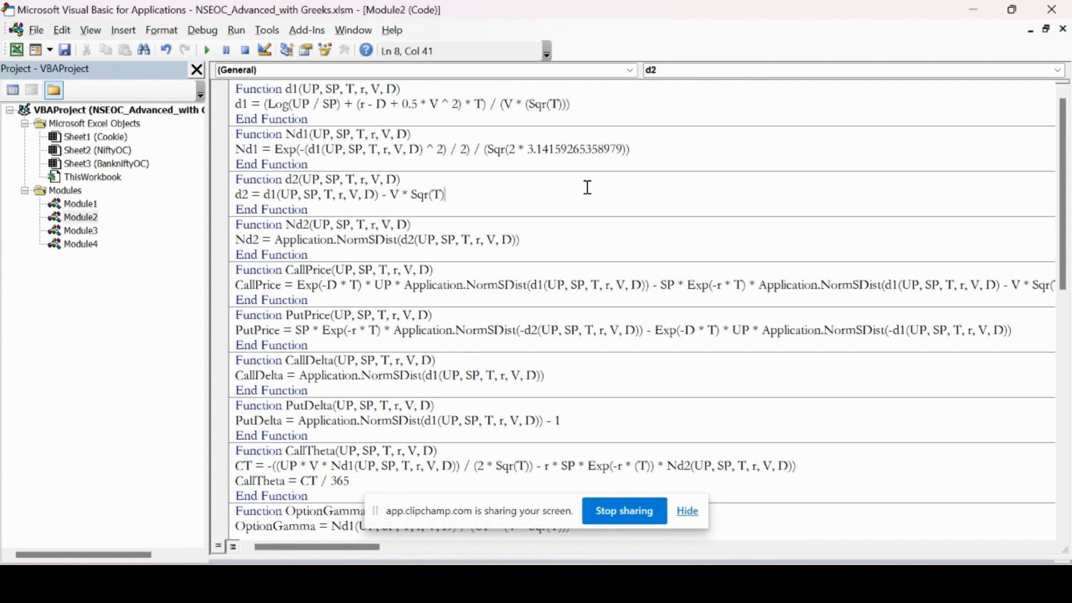
key("ctrl+a")
key("ctrl+c")
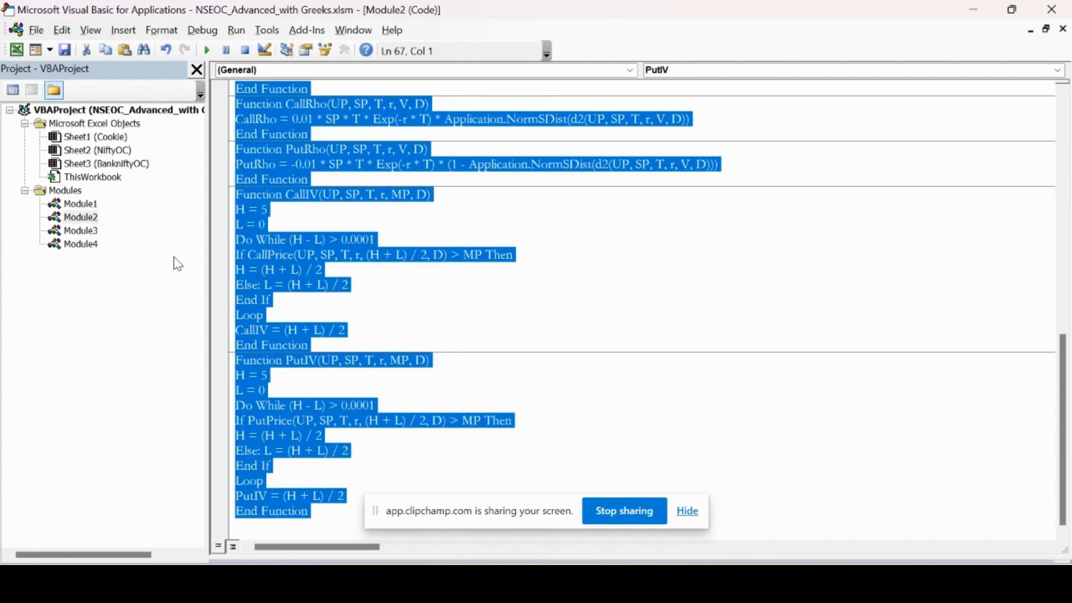
- Paste the copied functions into the empty Module4 and return to the first function, d1
double_click(97, 249)
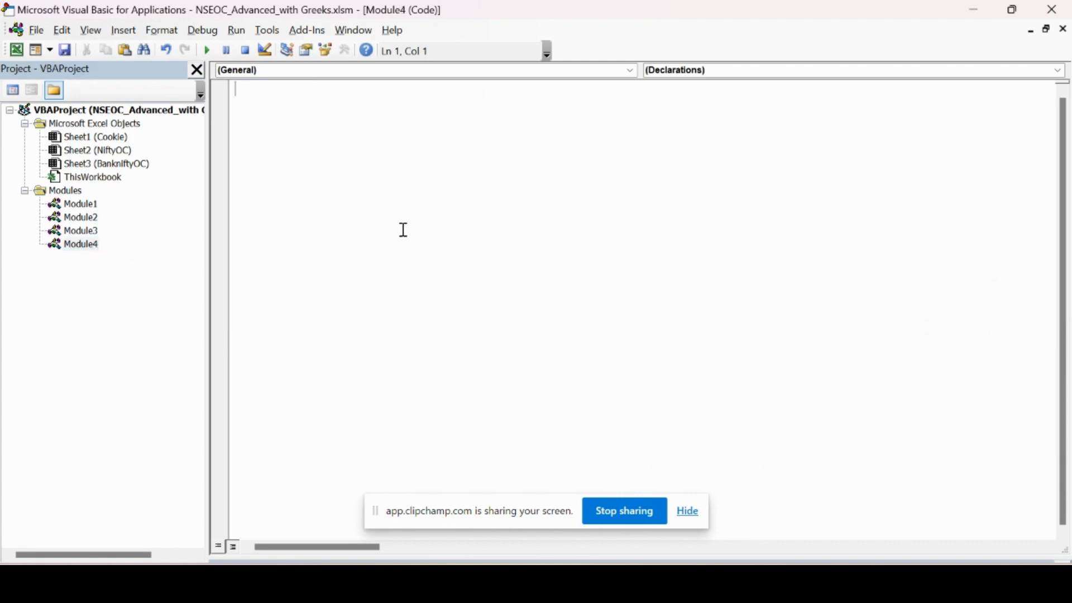
key("ctrl+v")
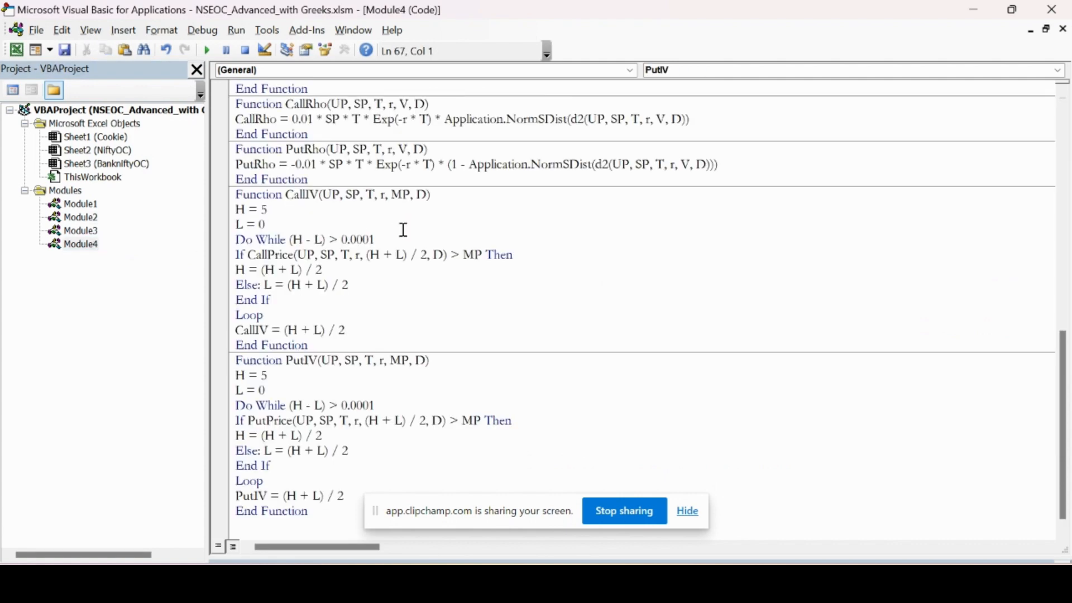
left_click_drag(1065, 361, 1056, 82)
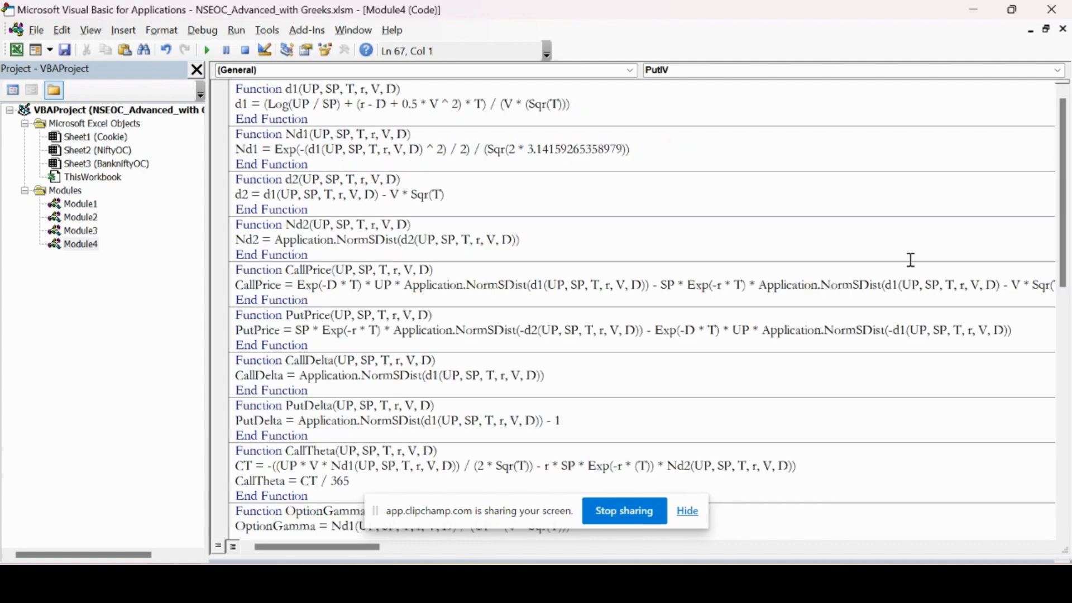
left_click_drag(1066, 187, 1043, 161)
- Delete all the code from Module4 and switch back to the Excel workbook
left_click(507, 194)
key("ctrl+a")
key("Delete")
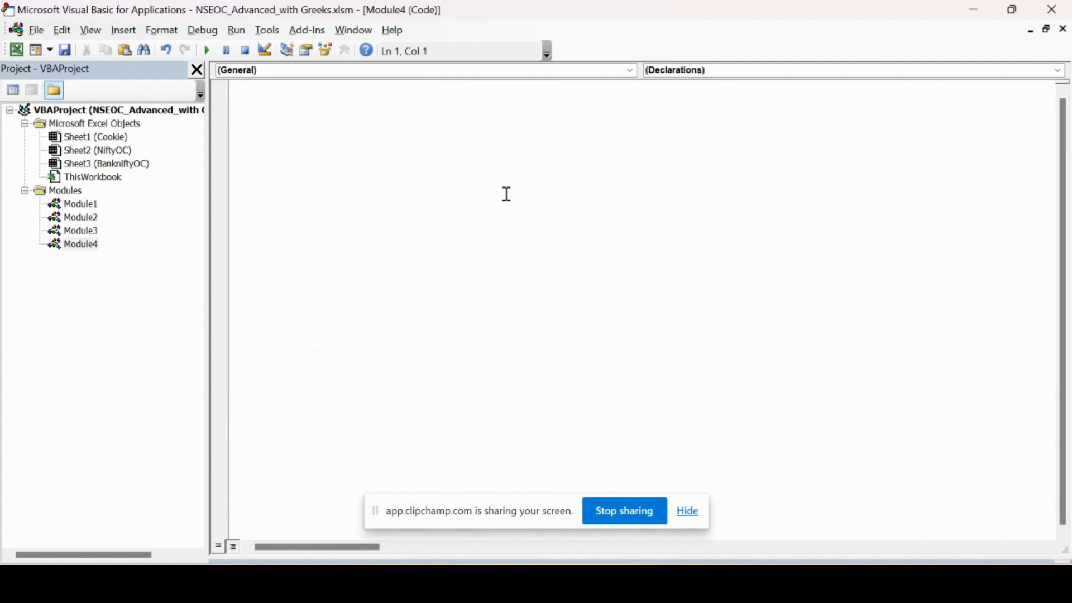
left_click(17, 51)
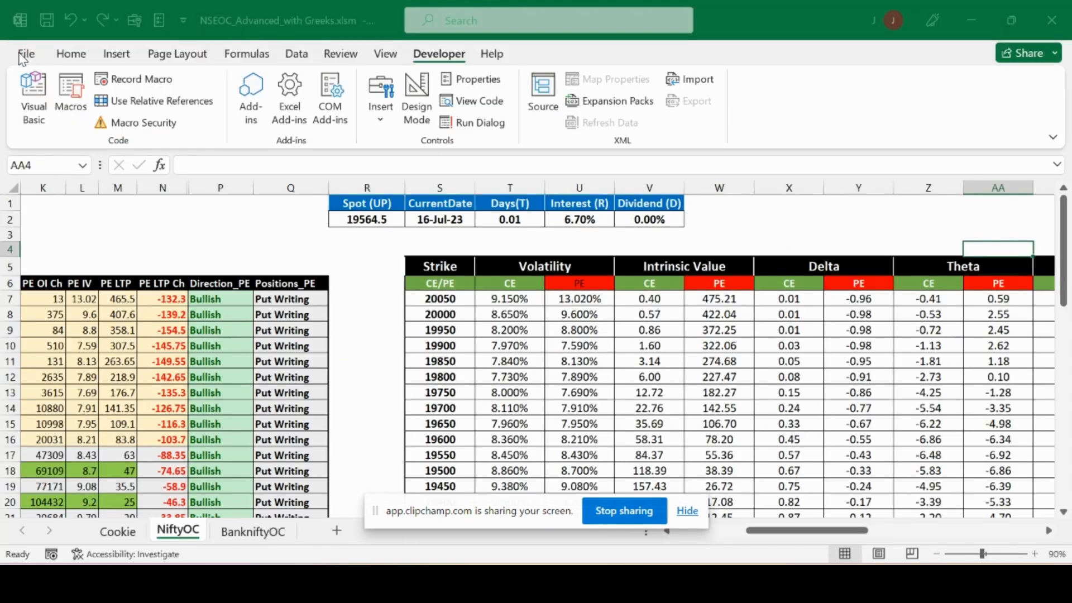
- Start a formula in cell X2 with "=call" to list the available call option functions
left_click(555, 247)
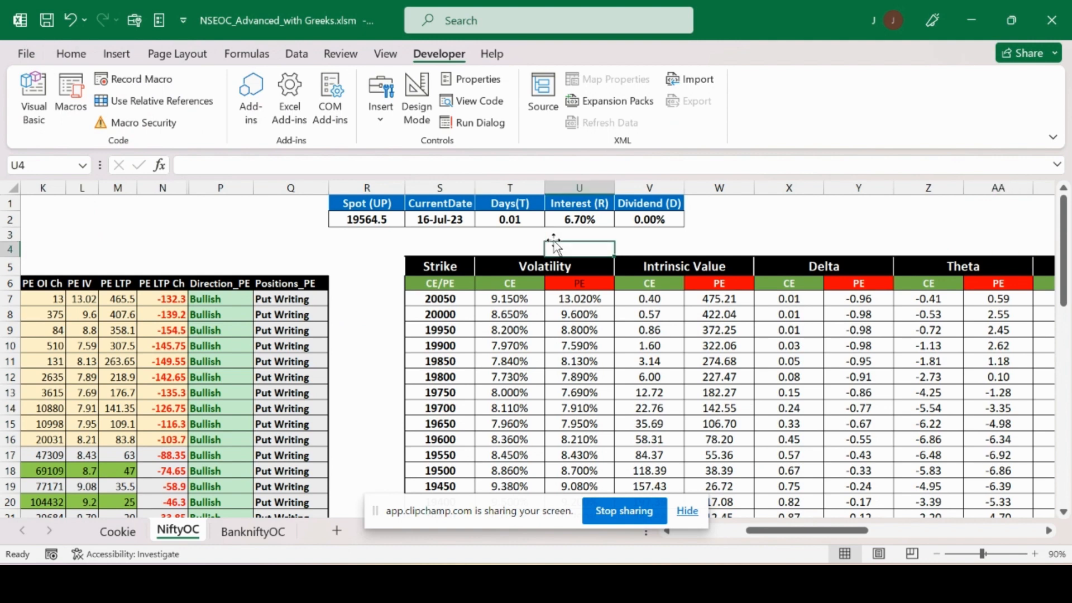
key("Left")
key("Left")
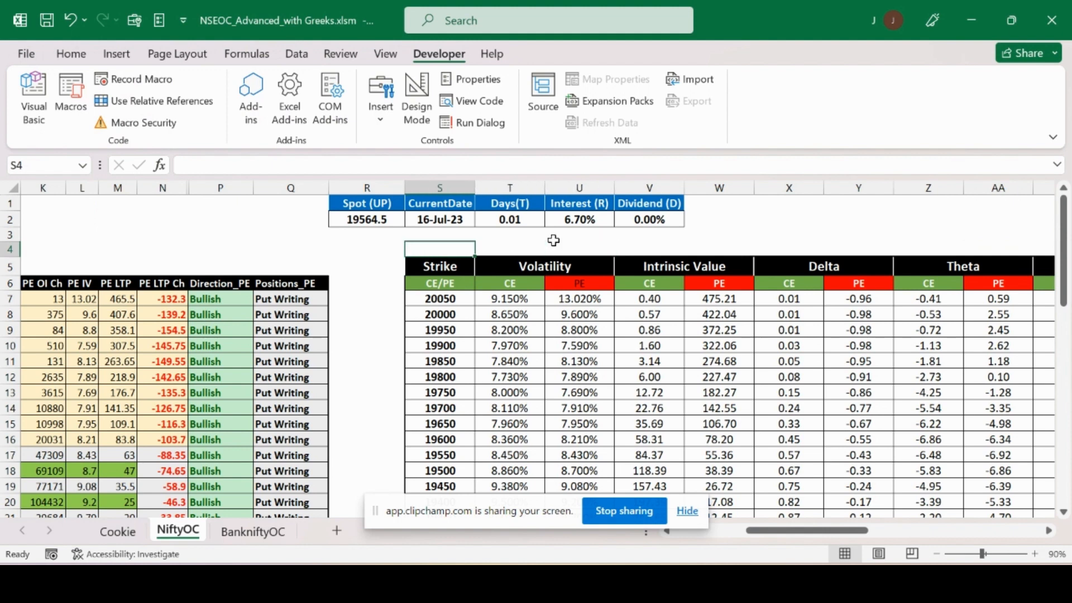
key("Right")
key("Right")
key("Right")
key("Right")
key("Right")
key("Up")
key("Up")
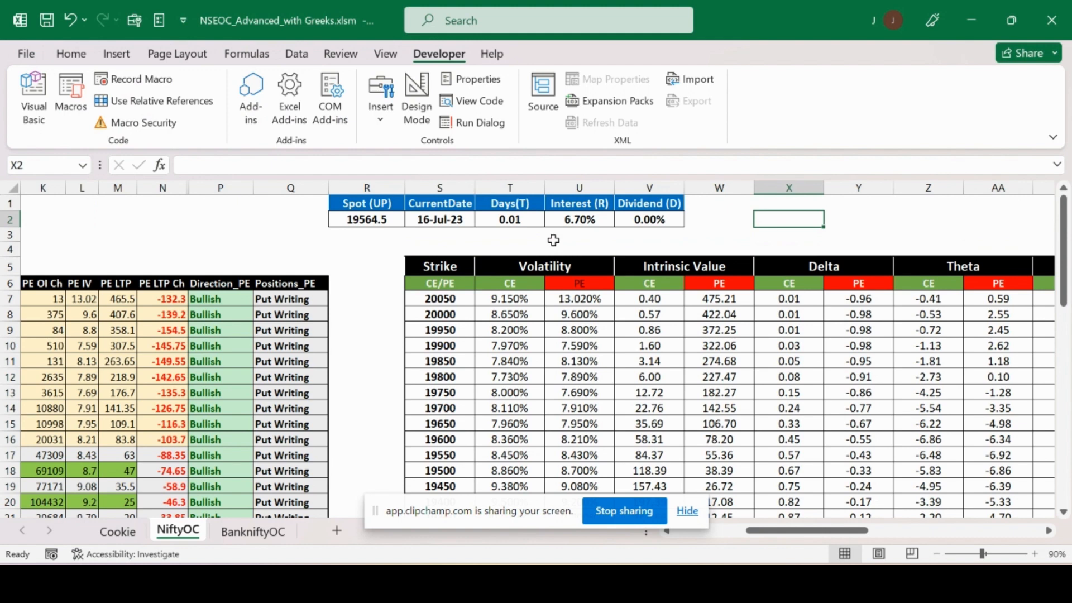
type("=")
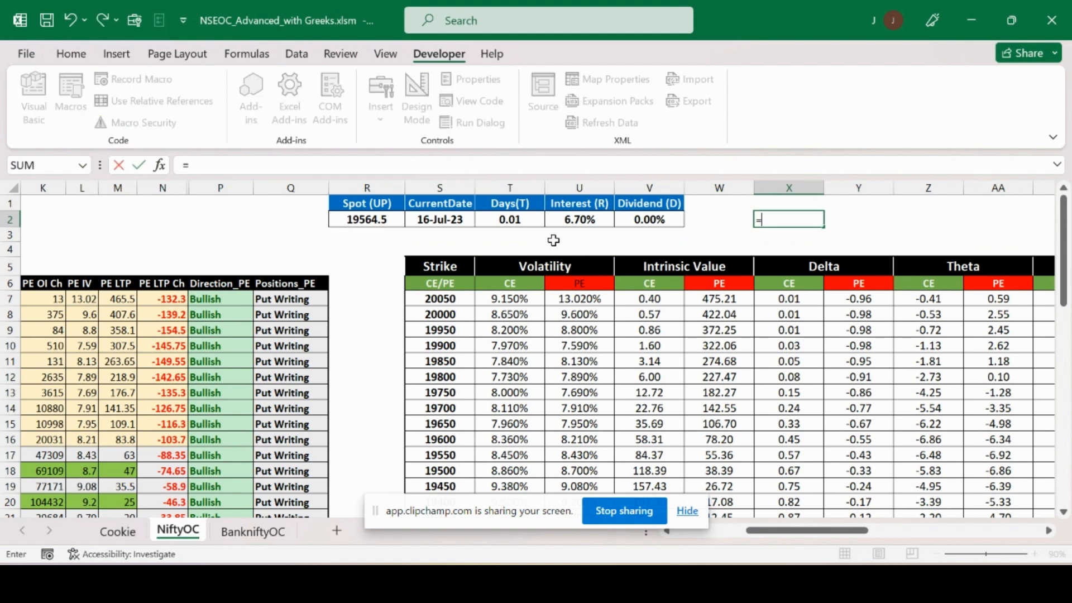
type("ca")
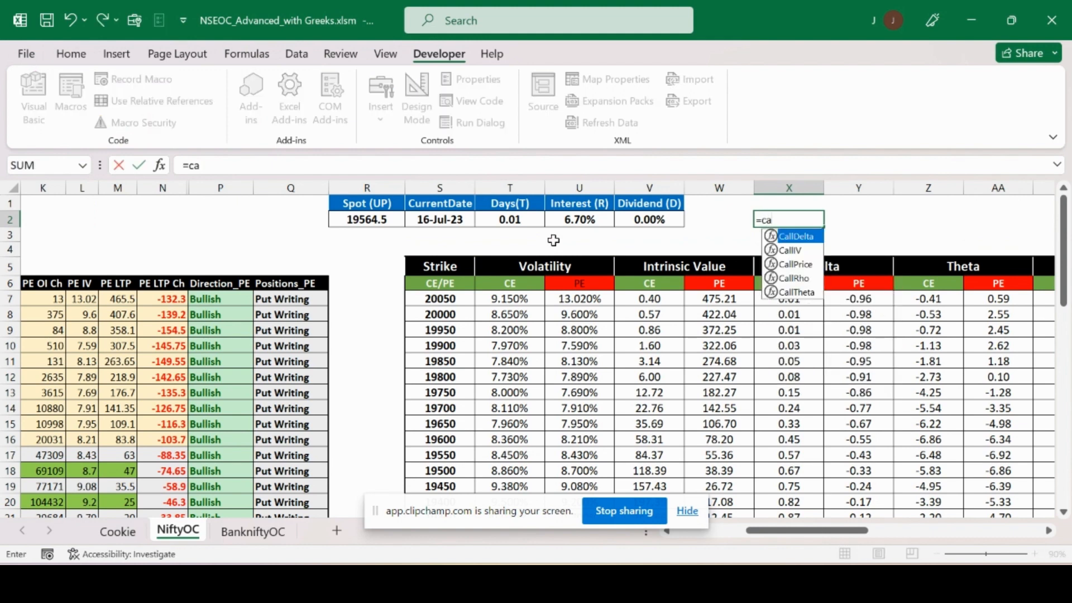
type("ll")
- Replace the function text in X2 with "=put" to list the available put option functions
key("BackSpace")
key("BackSpace")
key("BackSpace")
key("BackSpace")
type("put")
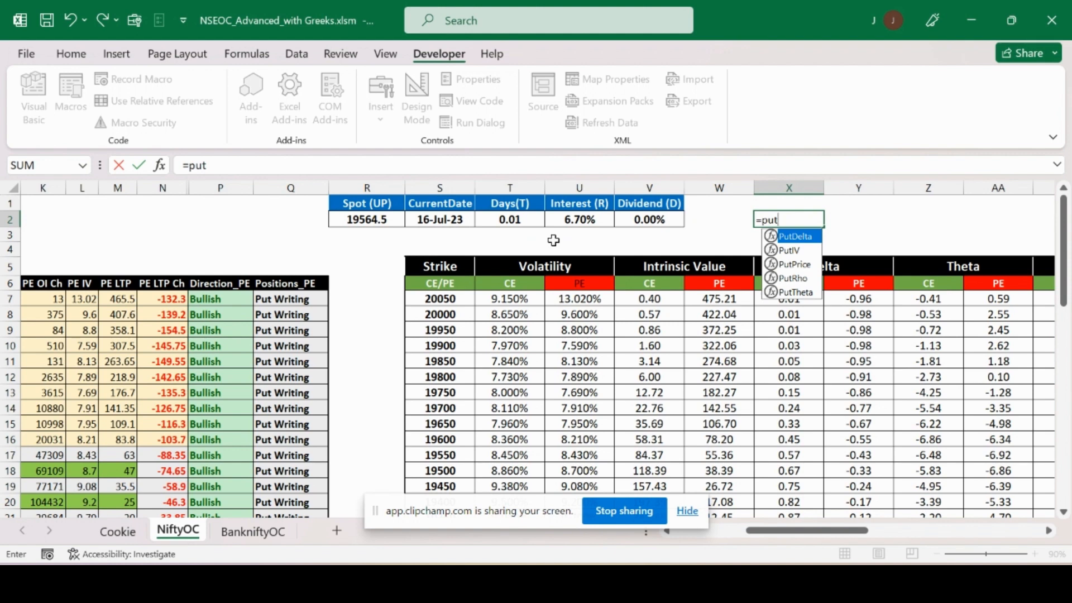
key("Tab")
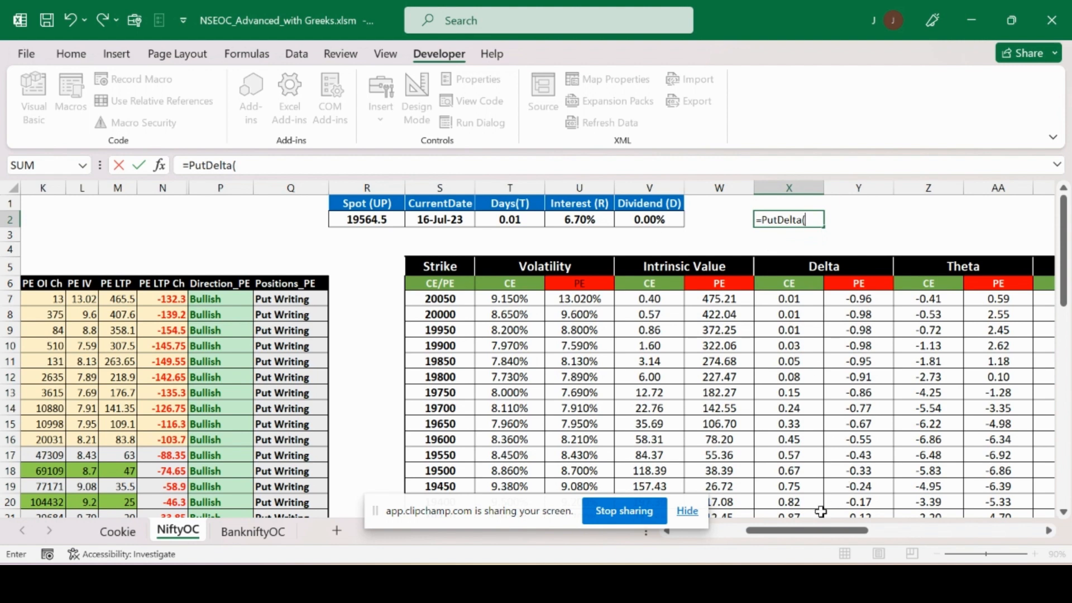
left_click_drag(821, 531, 899, 532)
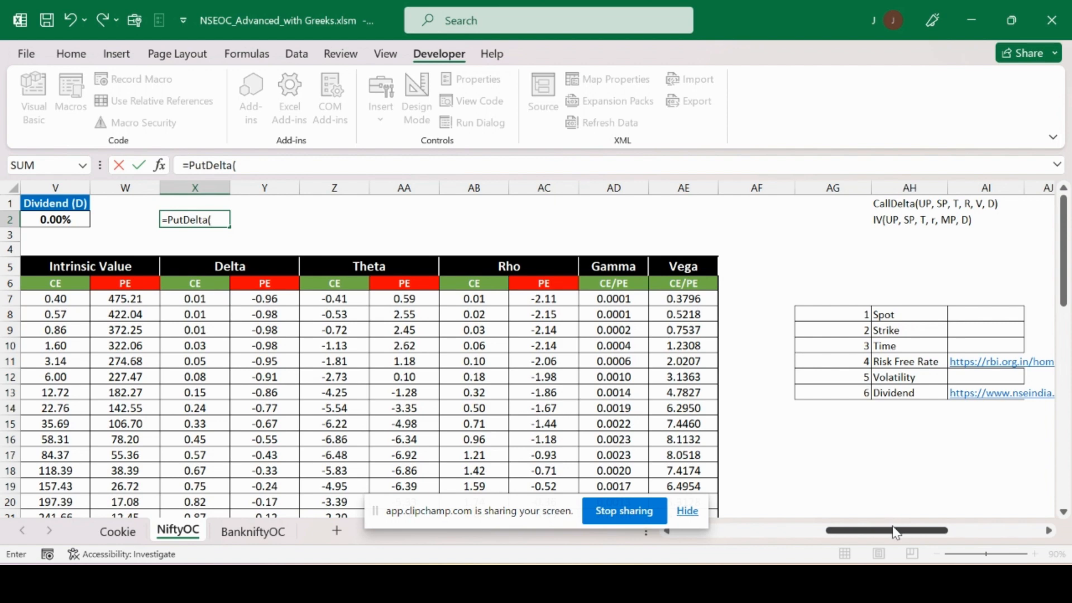
left_click_drag(892, 345, 895, 391)
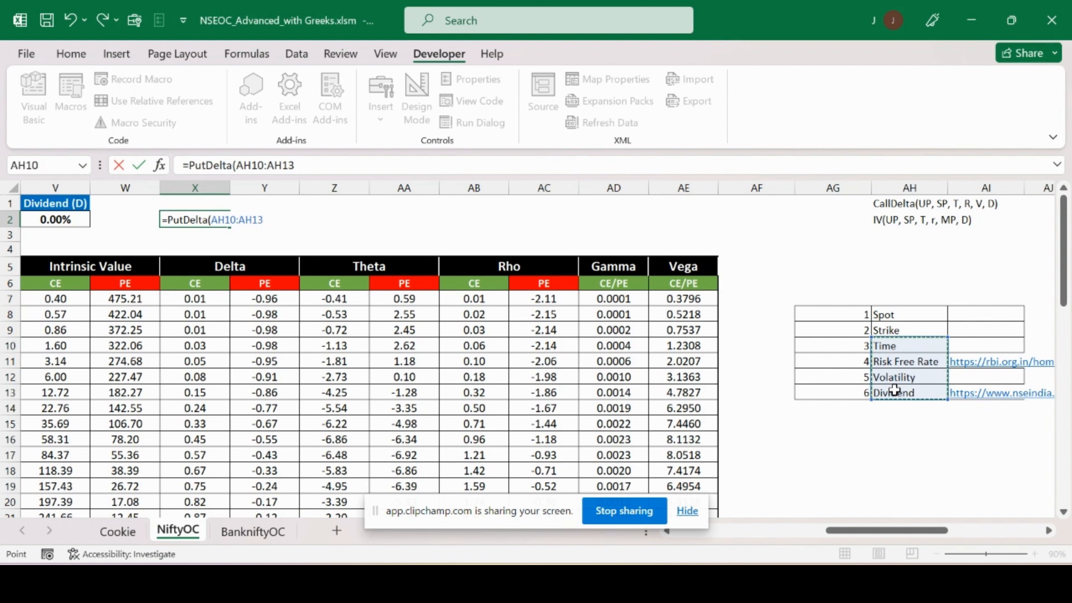
key("Escape")
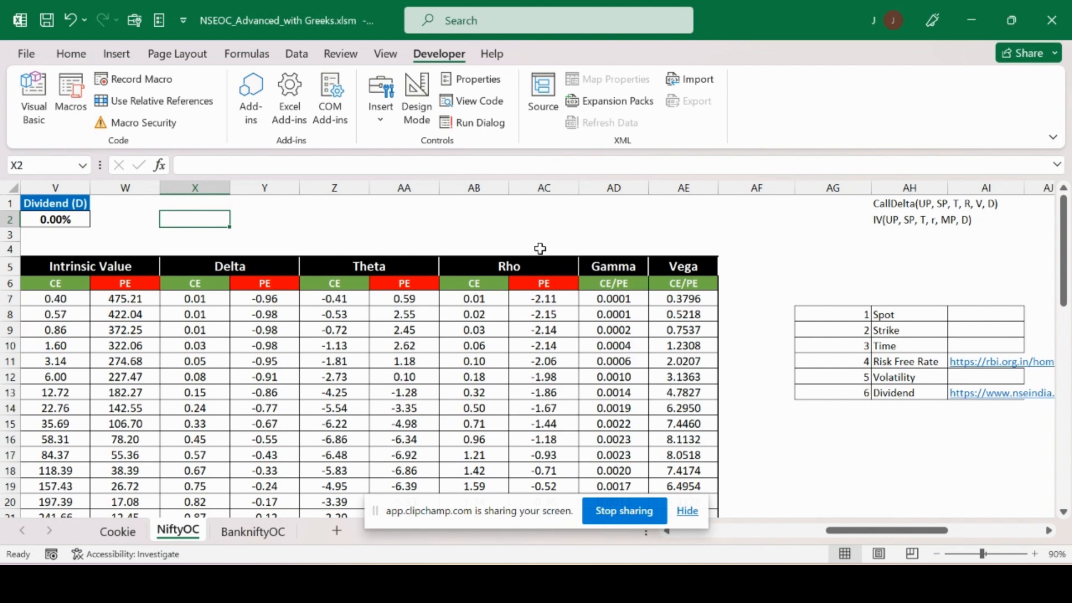
type("=")
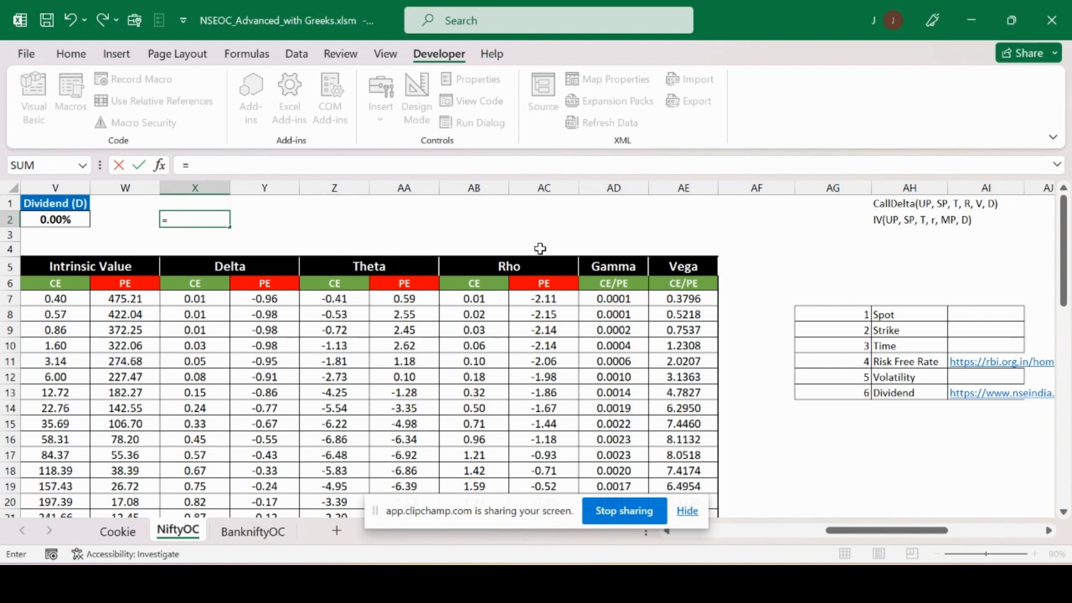
type("c")
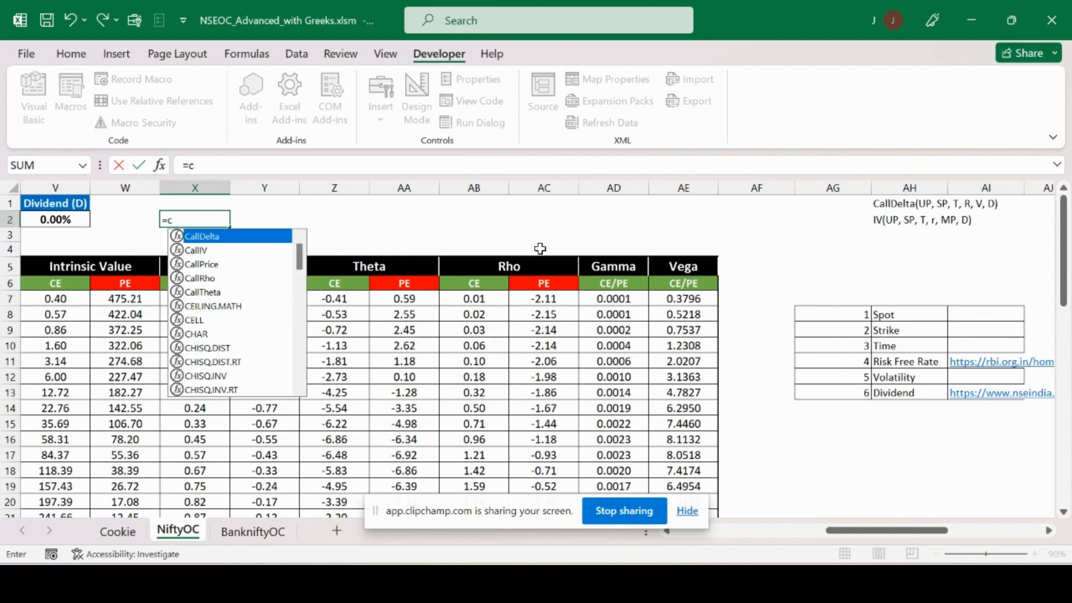
type("all")
key("Tab")
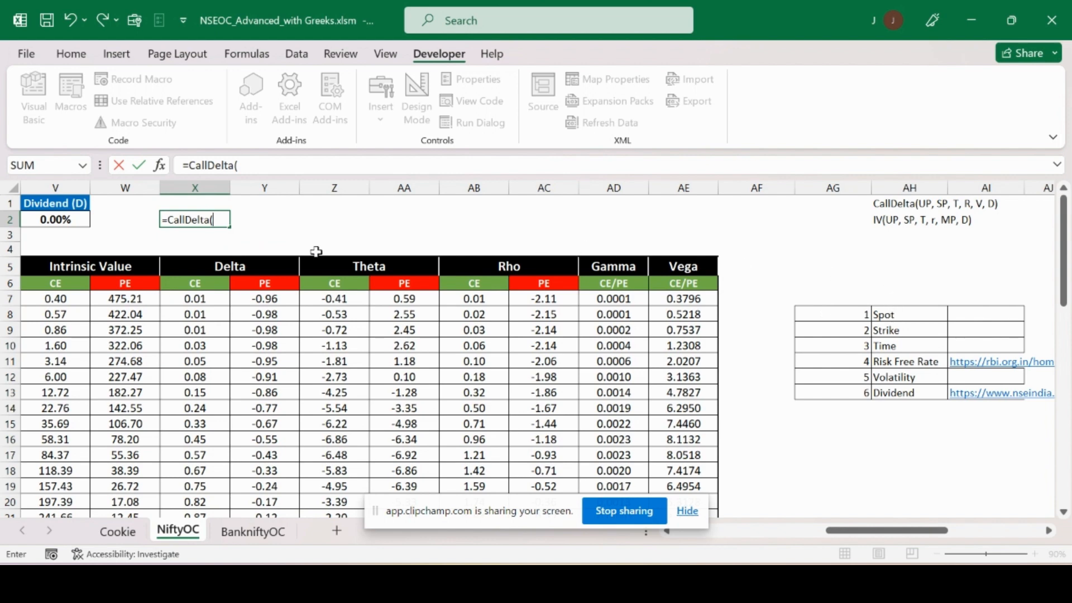
left_click_drag(837, 535, 795, 541)
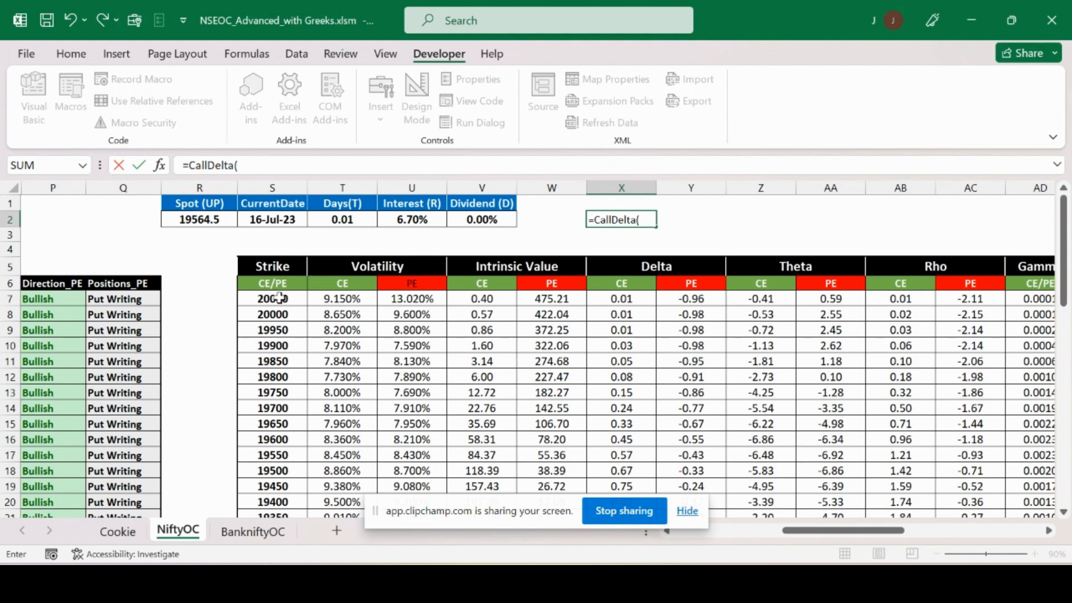
key("Escape")
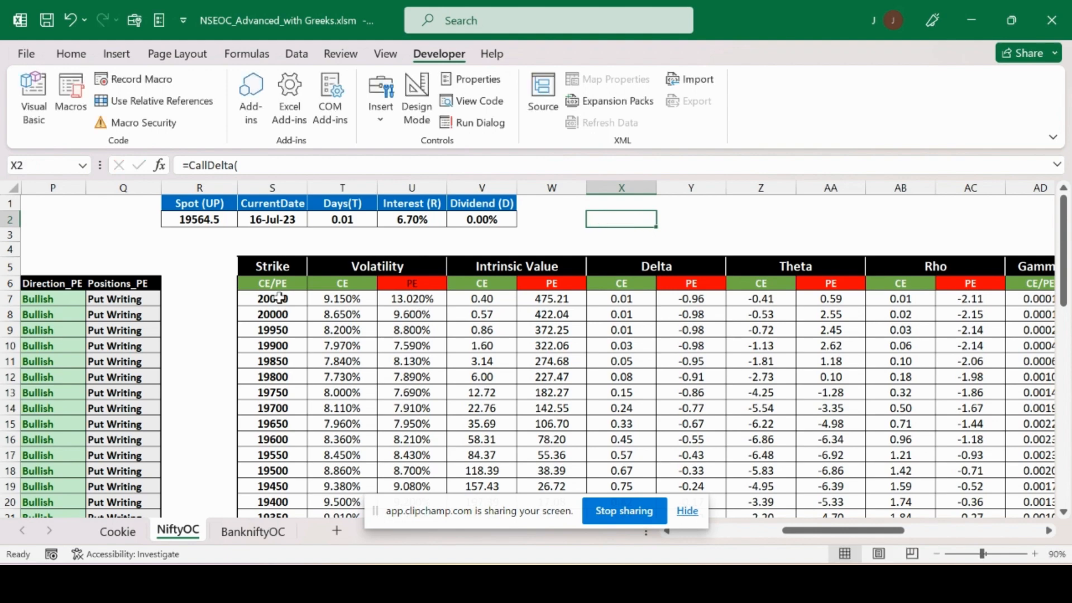
- Look at the list of function arguments from Spot to Dividend in cells AH8 to AH13
key("Right")
key("Right")
key("Right")
key("Right")
key("Right")
key("Right")
key("Right")
key("Right")
key("Right")
key("Right")
key("Down")
key("Down")
key("Down")
key("Down")
key("Down")
key("Down")
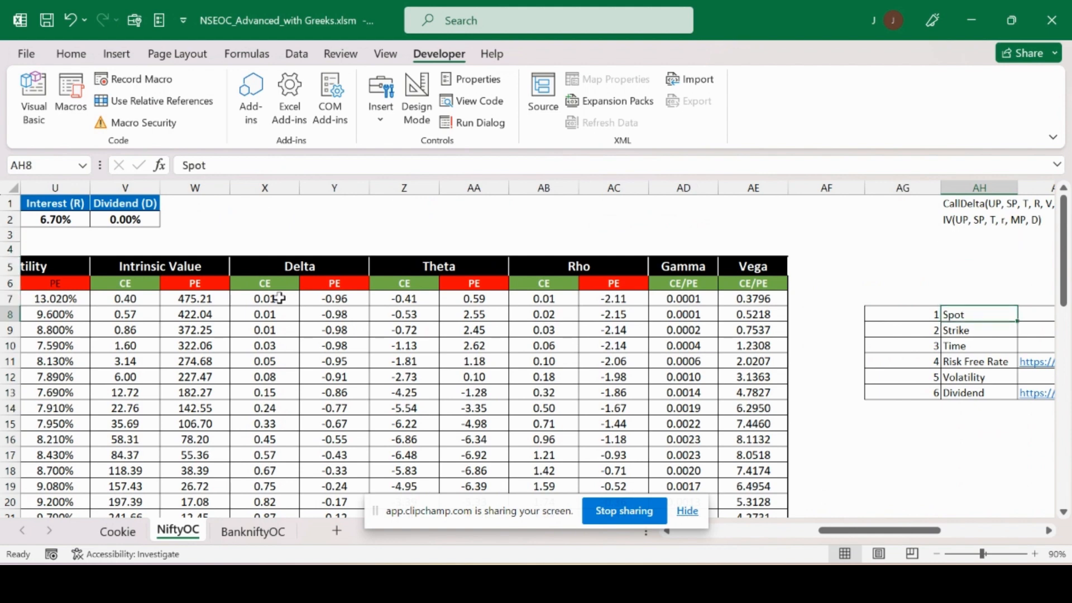
key("ctrl+shift+Down")
- Return to the Greeks table and select the Delta heading in row 5
key("Up")
key("Up")
key("Up")
key("Up")
key("Left")
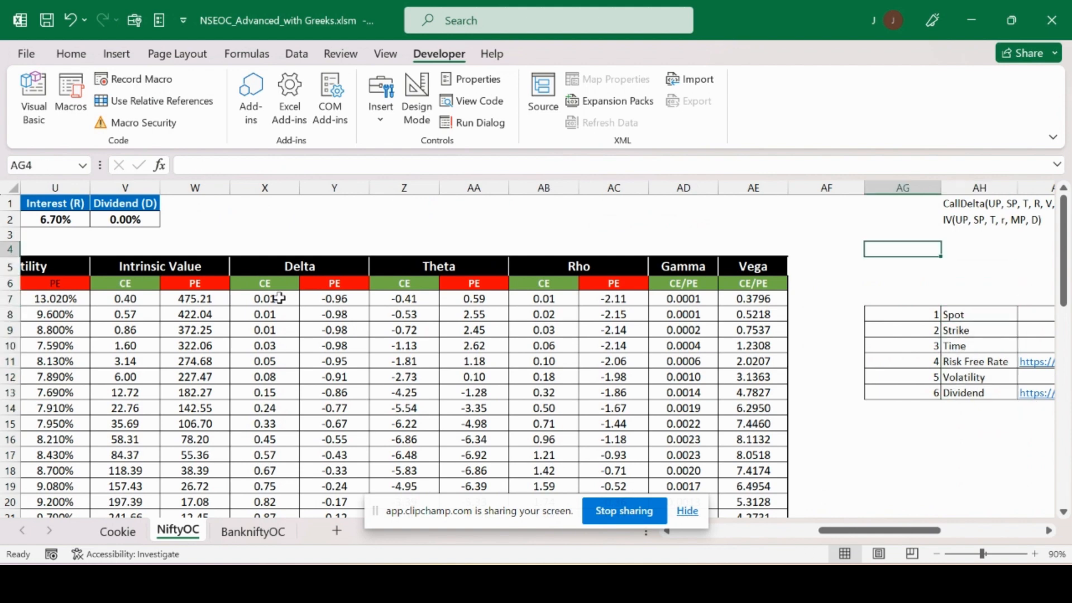
key("Left")
key("Left")
key("Left")
key("Left")
key("Left")
key("Left")
key("Left")
key("Left")
key("Left")
key("Left")
key("Left")
key("Left")
key("Left")
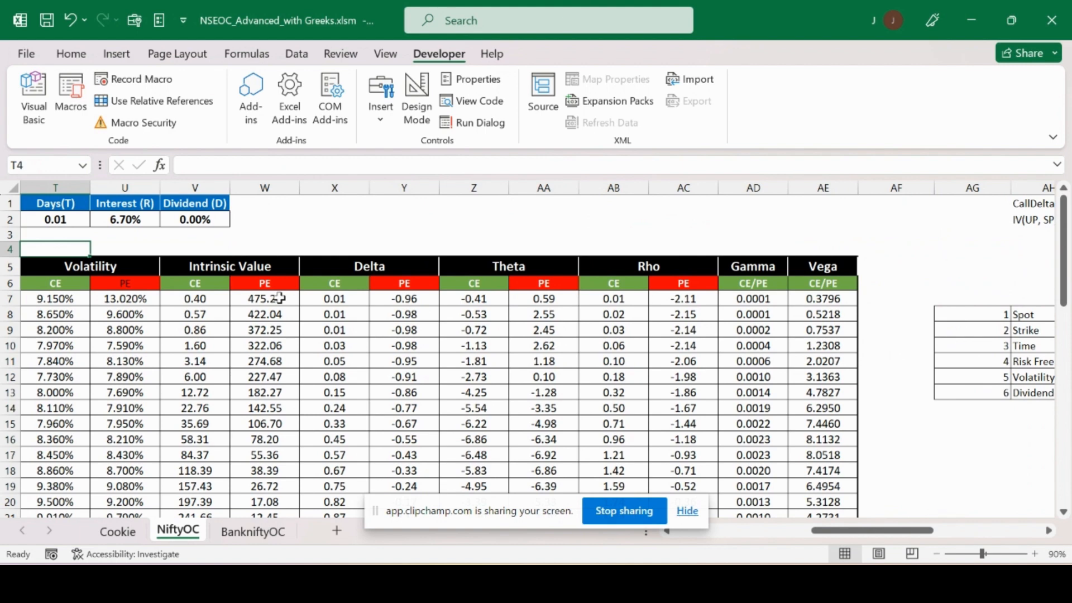
key("Left")
key("Left")
key("Right")
key("Right")
key("Right")
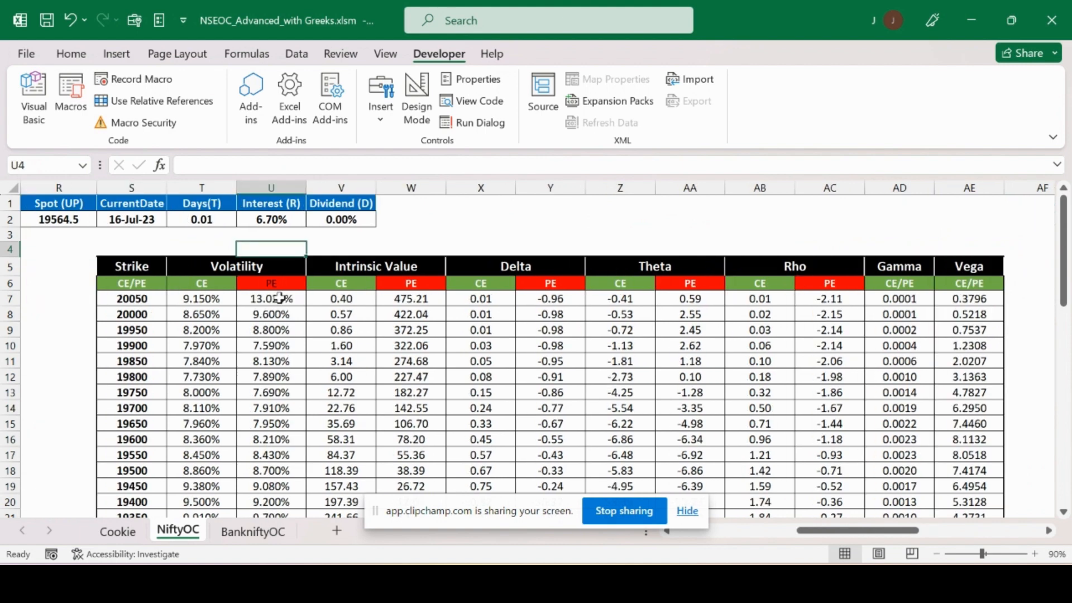
key("Down")
key("Right")
key("Right")
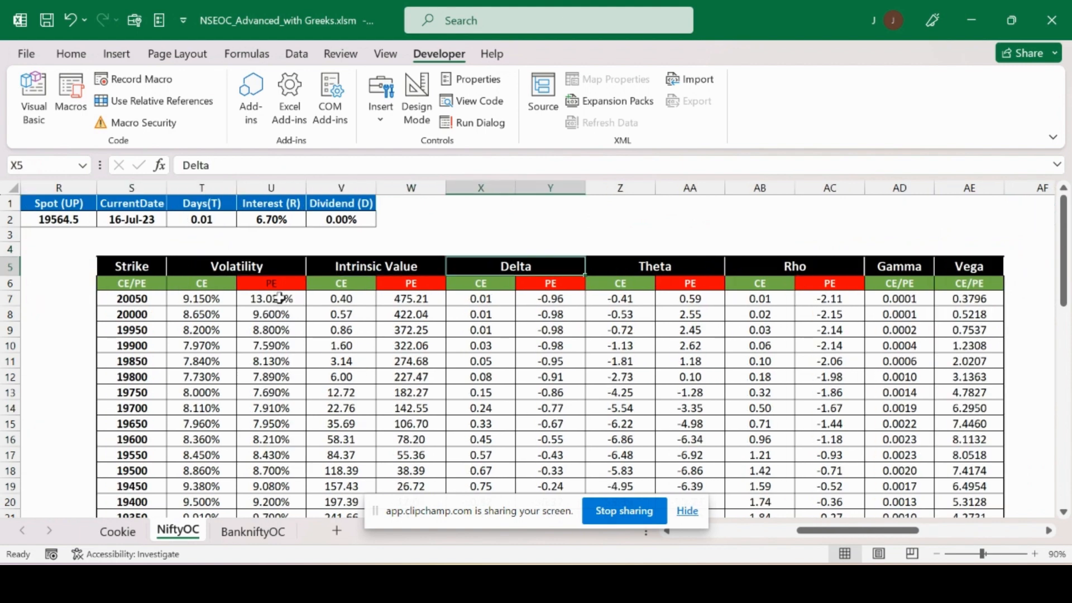
- Look across the sheet from the Delta column to the start of the NIFTY option chain and back along row 3
key("Left")
key("Left")
key("Left")
key("Left")
key("Left")
key("Left")
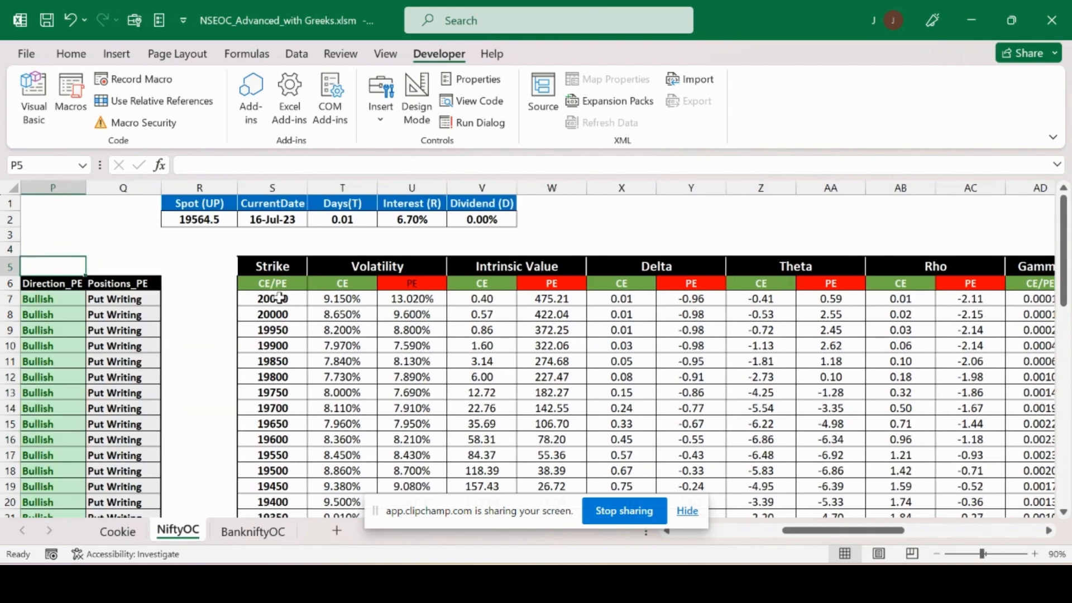
key("Right")
key("Right")
key("Up")
key("Up")
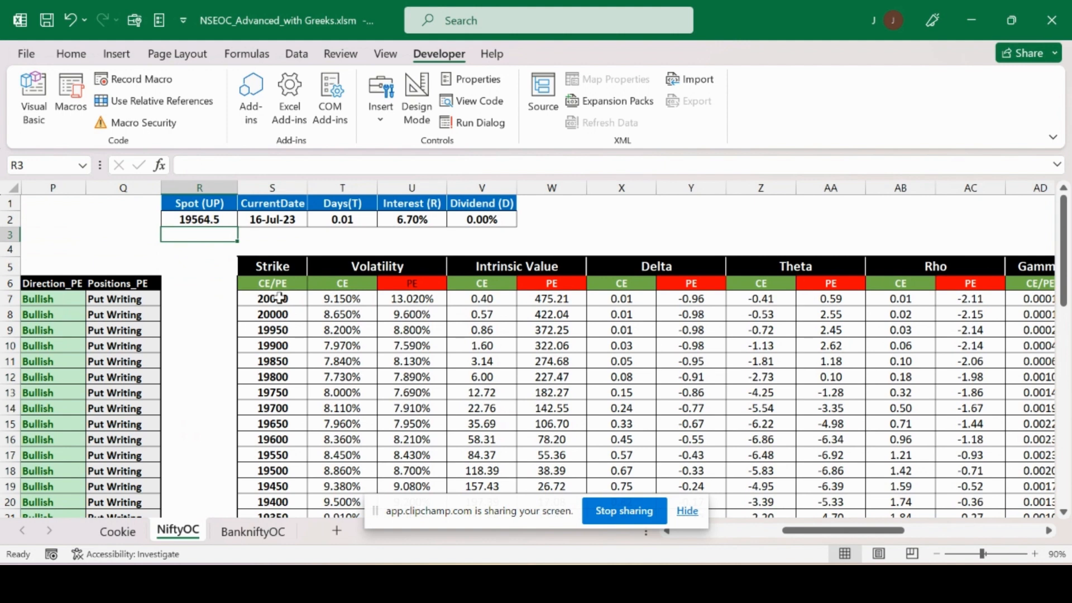
key("Left")
key("Left")
key("Left")
key("Left")
key("Left")
key("Left")
key("Left")
key("Left")
key("Left")
key("Left")
key("Left")
key("Left")
key("Left")
key("Left")
key("Left")
key("Left")
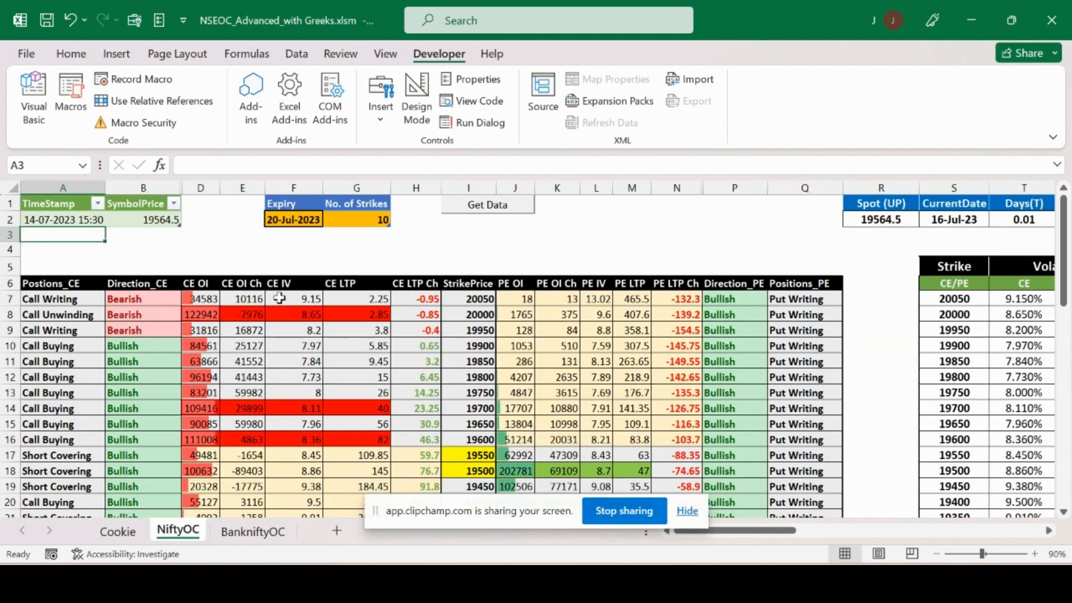
key("Right")
key("Right")
key("Right")
key("Right")
key("Right")
key("Right")
key("Right")
key("Right")
key("Right")
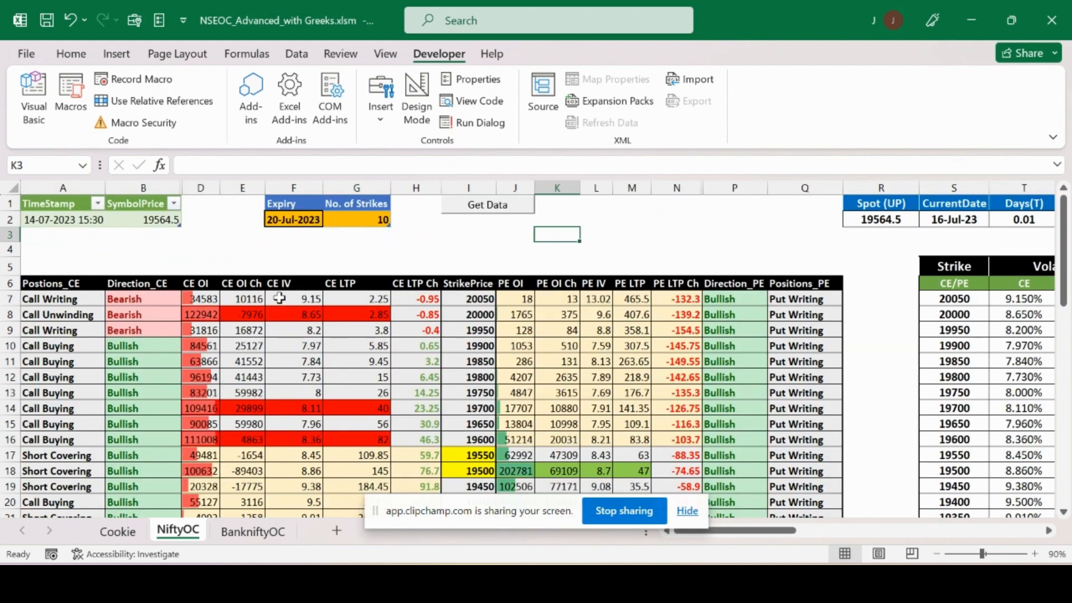
key("Right")
key("Right")
key("Right")
key("Right")
key("Right")
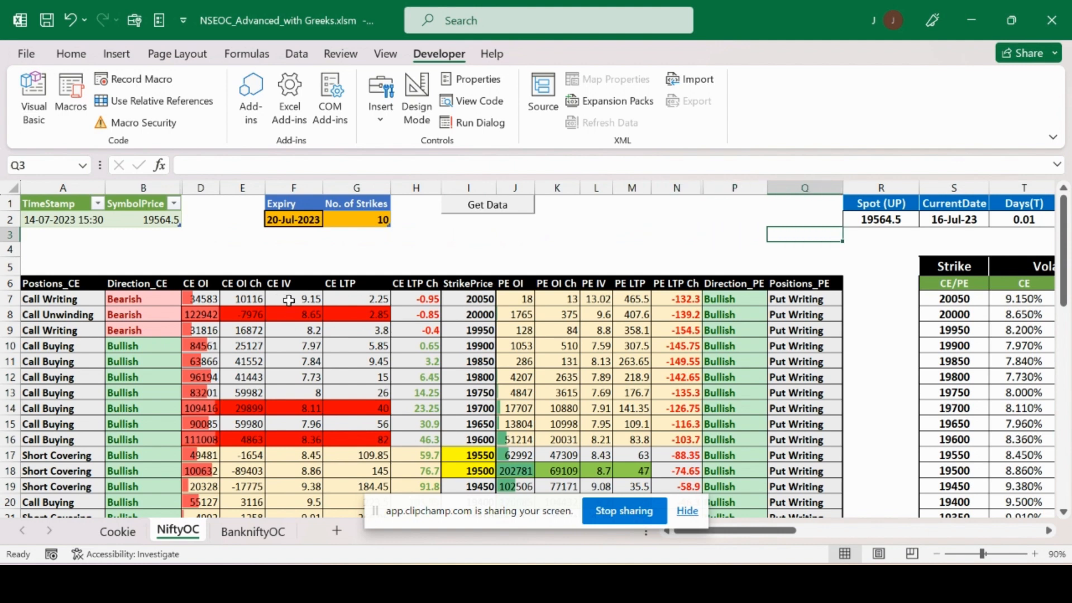
- Review the input headings Spot (UP), CurrentDate, Days(T), Interest (R) and Dividend (D) in cells R1 to V1
left_click(878, 207)
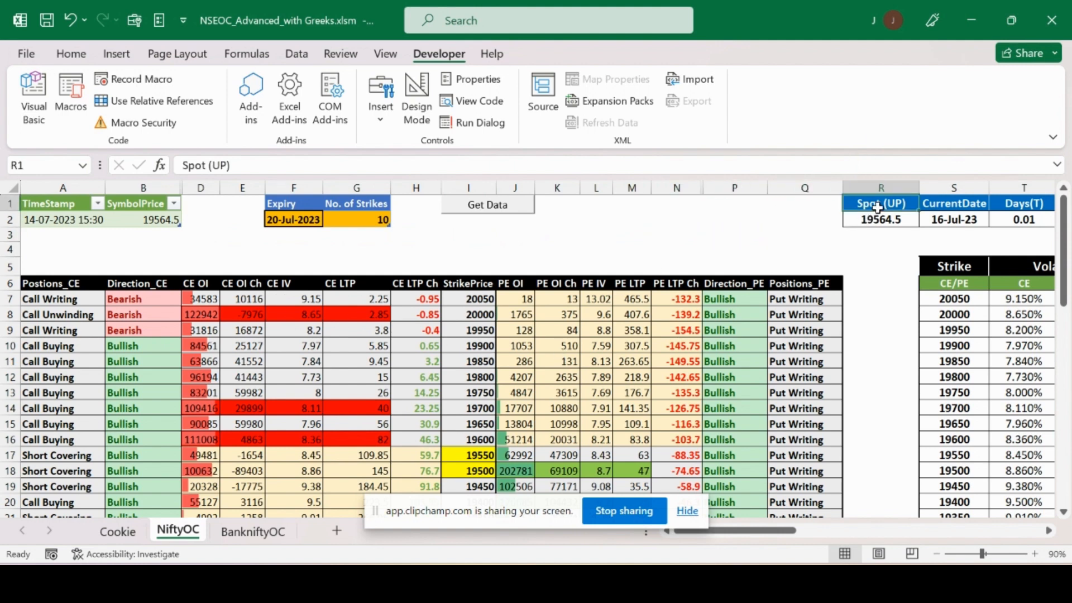
left_click_drag(878, 207, 878, 207)
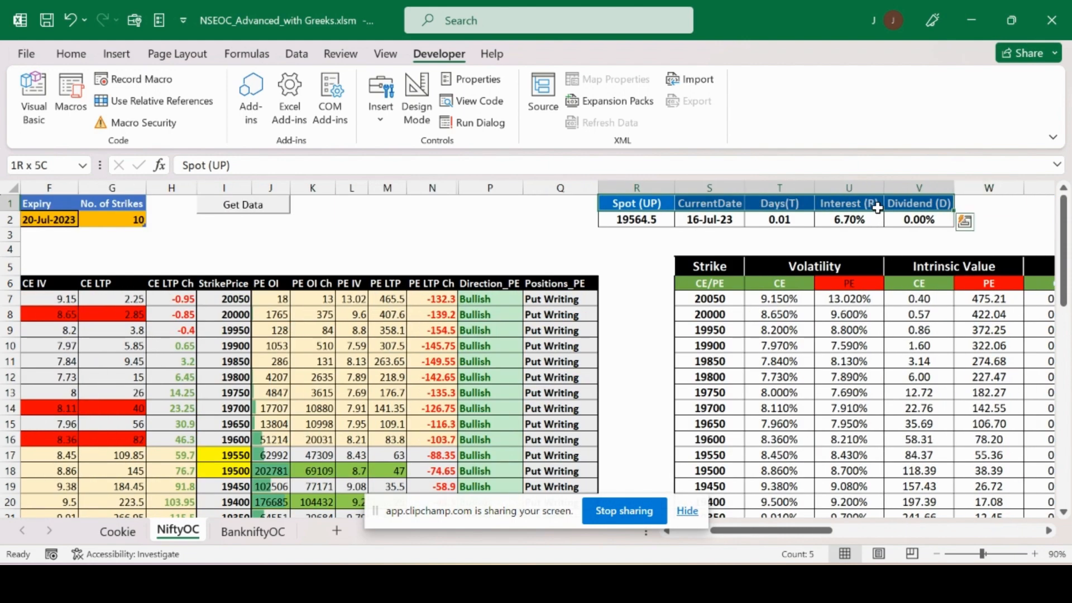
left_click(642, 203)
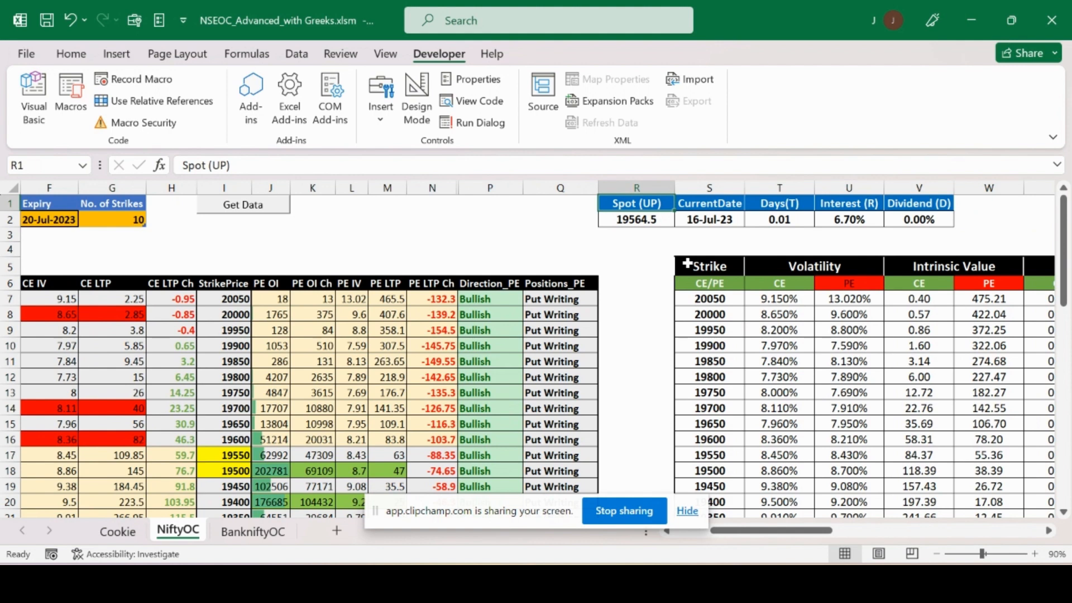
key("Right")
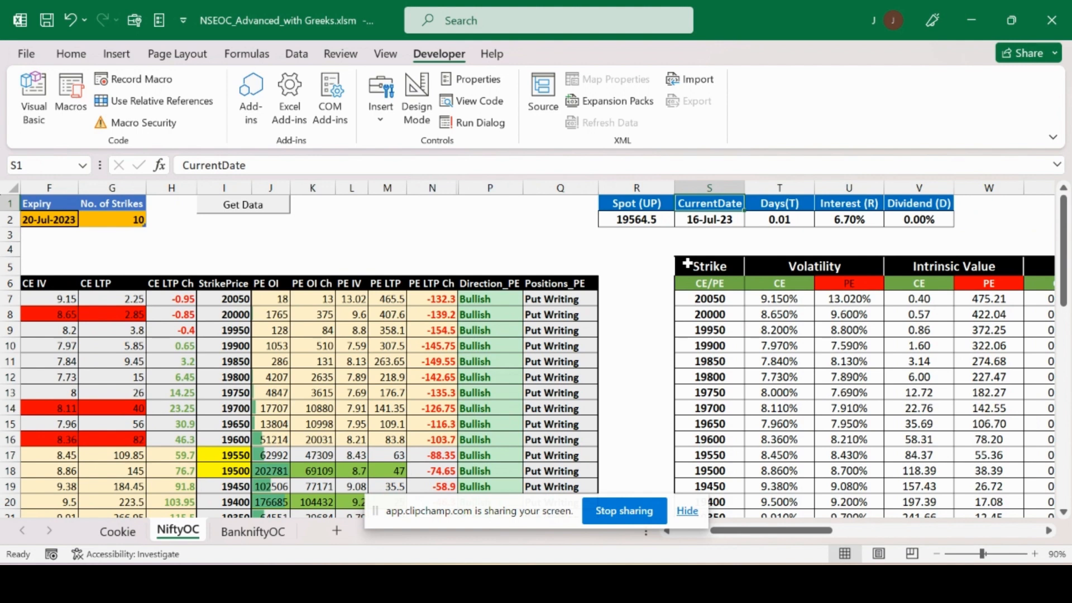
key("Right")
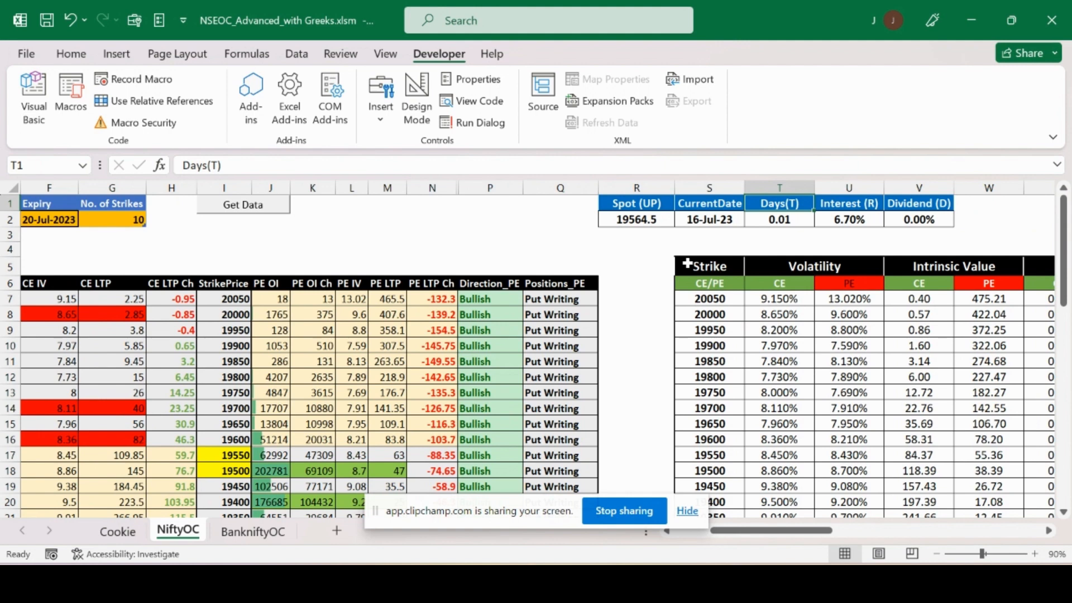
key("Right")
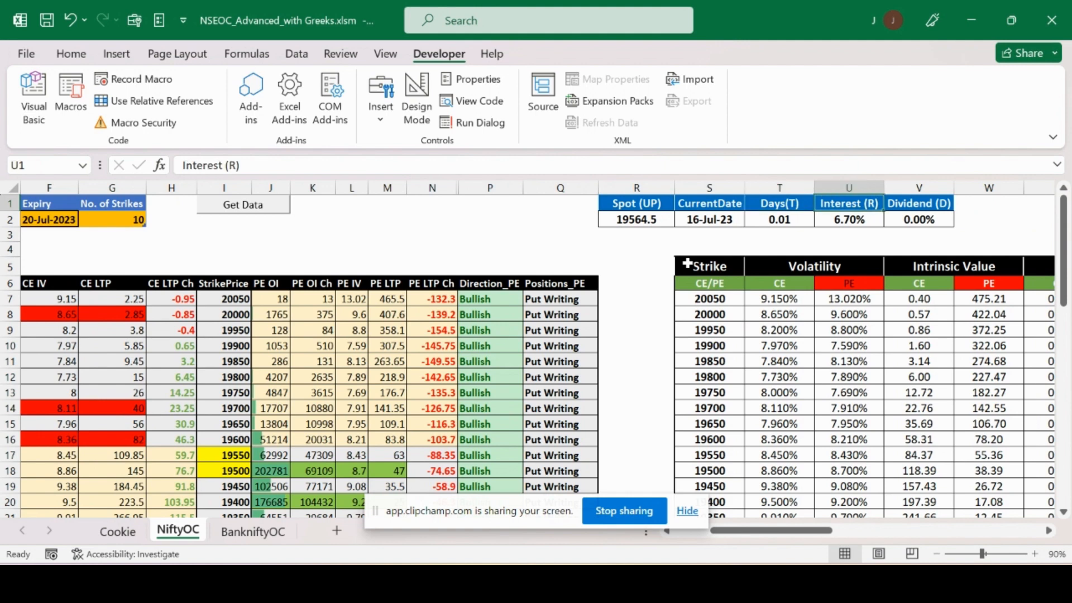
key("Right")
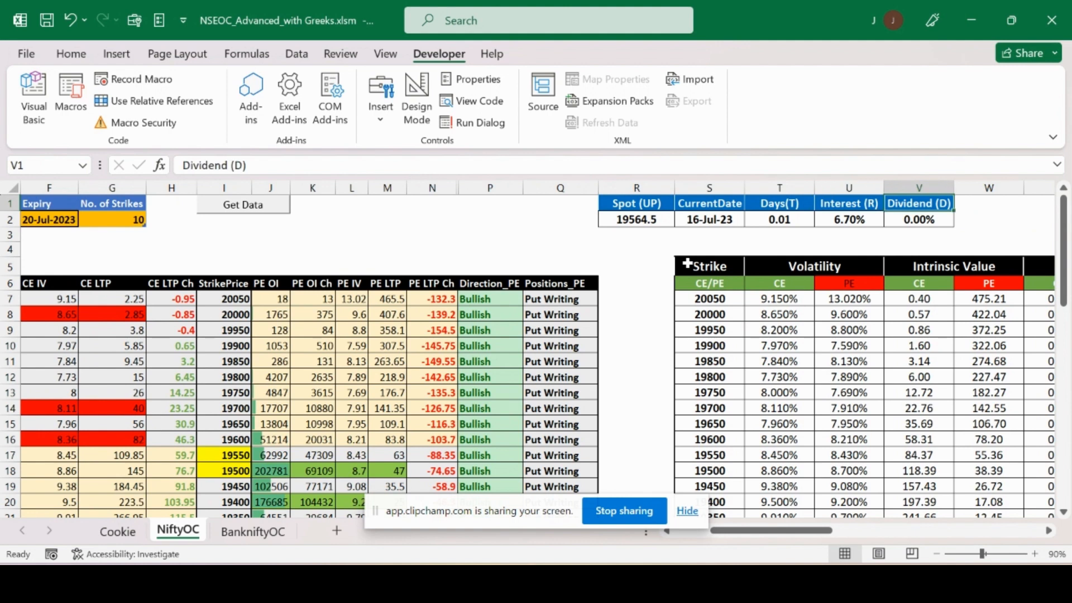
key("Left")
key("Left")
key("Left")
key("Left")
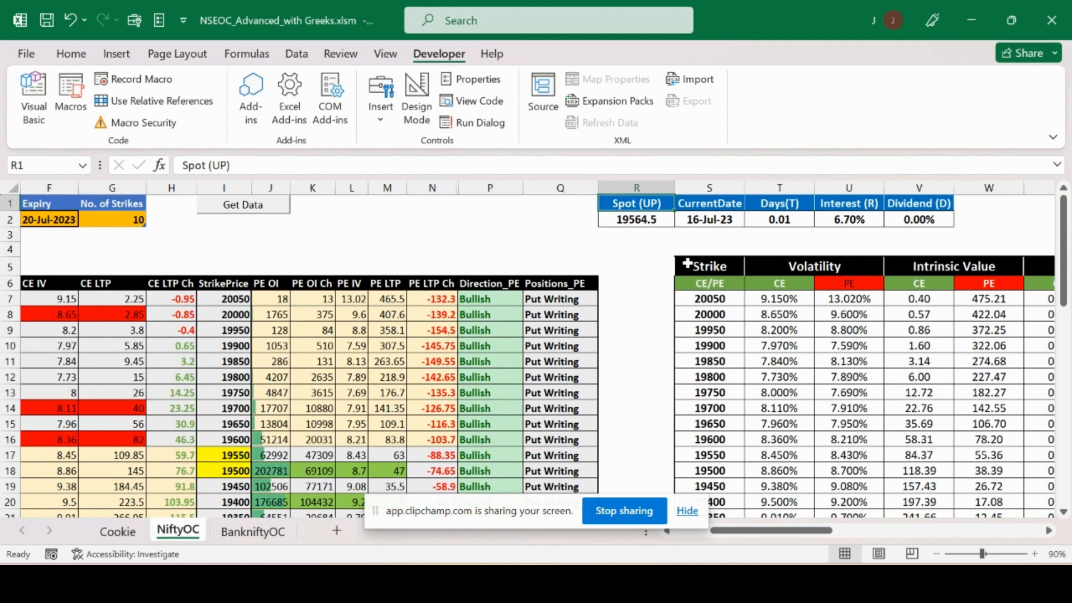
- Inspect the Spot (UP) formula in R2 and trace it back to the SymbolPrice value in B2
key("Down")
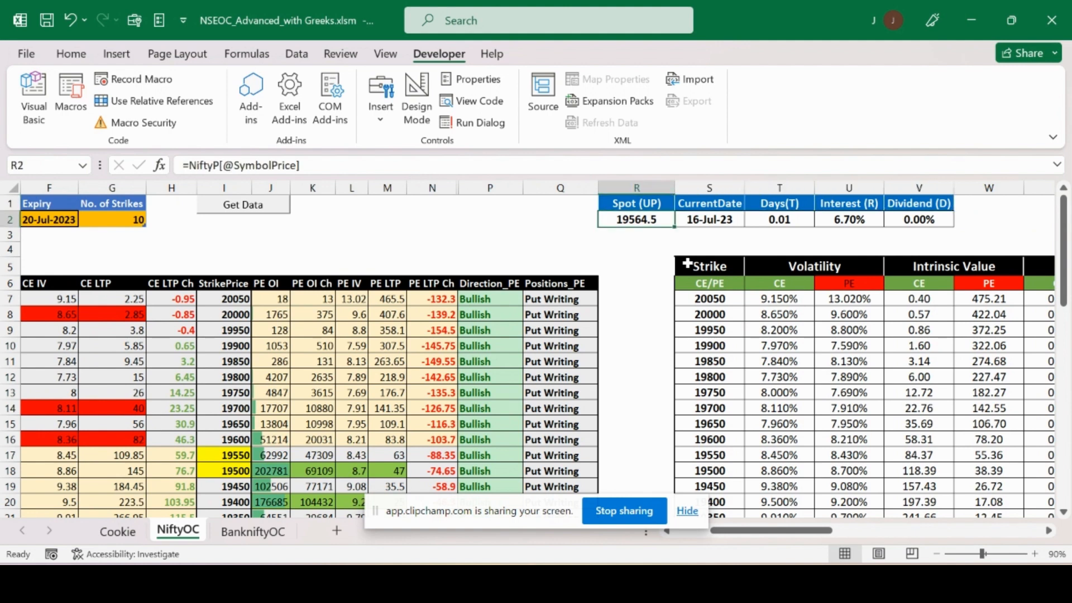
key("Left")
key("Left")
key("Left")
key("Left")
key("Left")
key("Left")
key("Left")
key("Left")
key("Left")
key("Left")
key("Left")
key("Left")
key("Left")
key("Left")
key("Left")
key("Right")
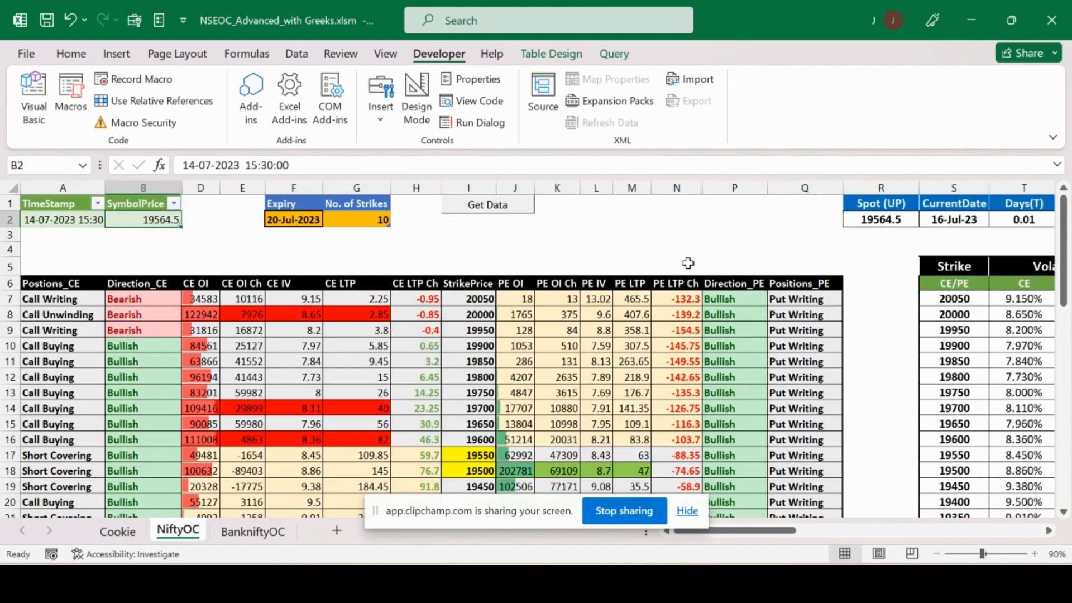
key("Right")
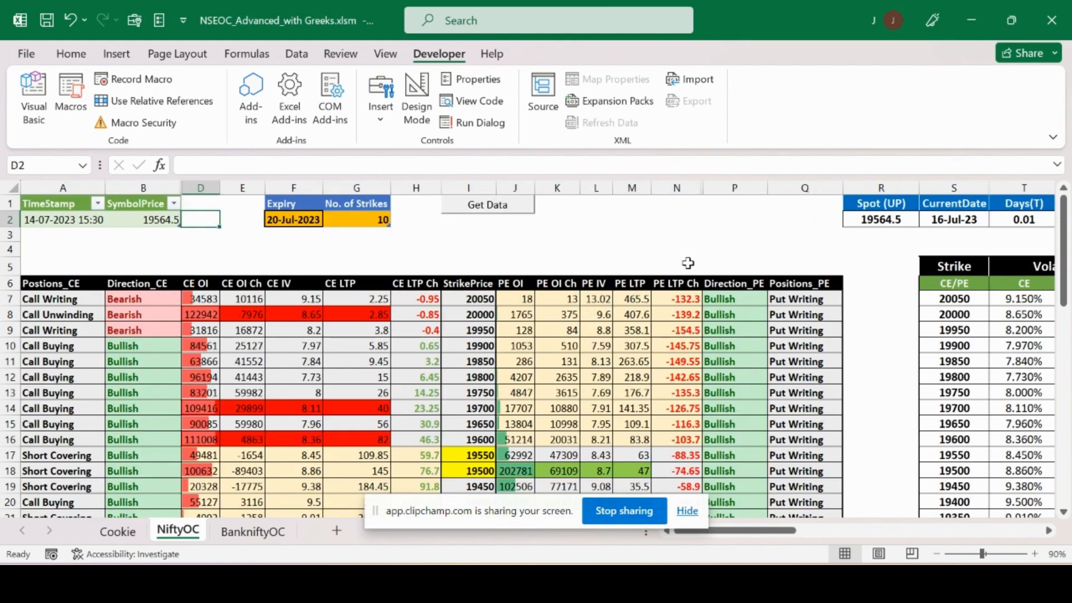
key("ctrl+Right")
key("ctrl+Right")
key("ctrl+Right")
key("Right")
key("Left")
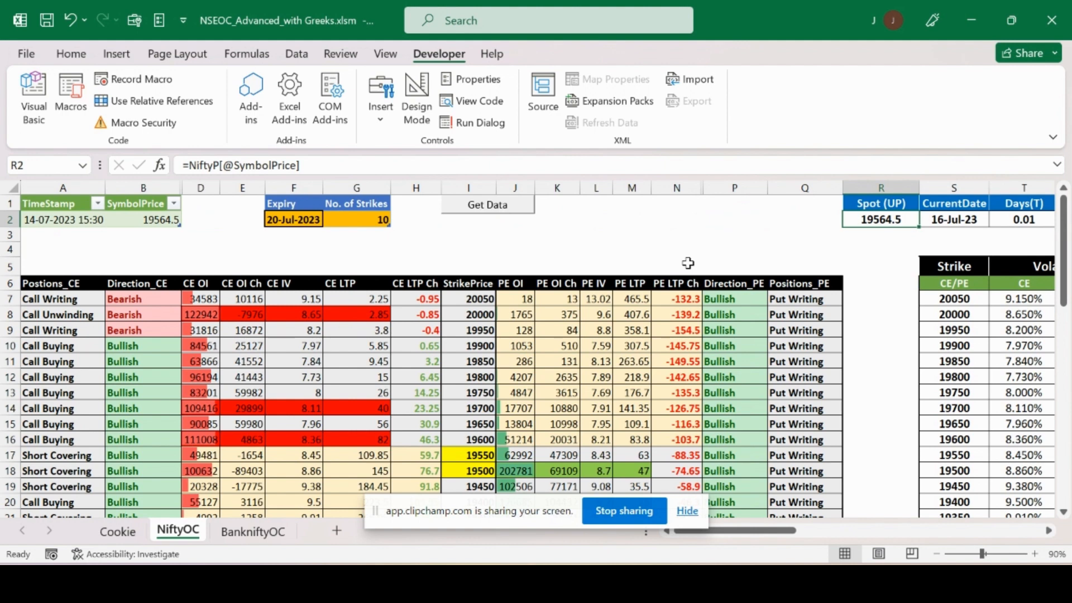
type("=")
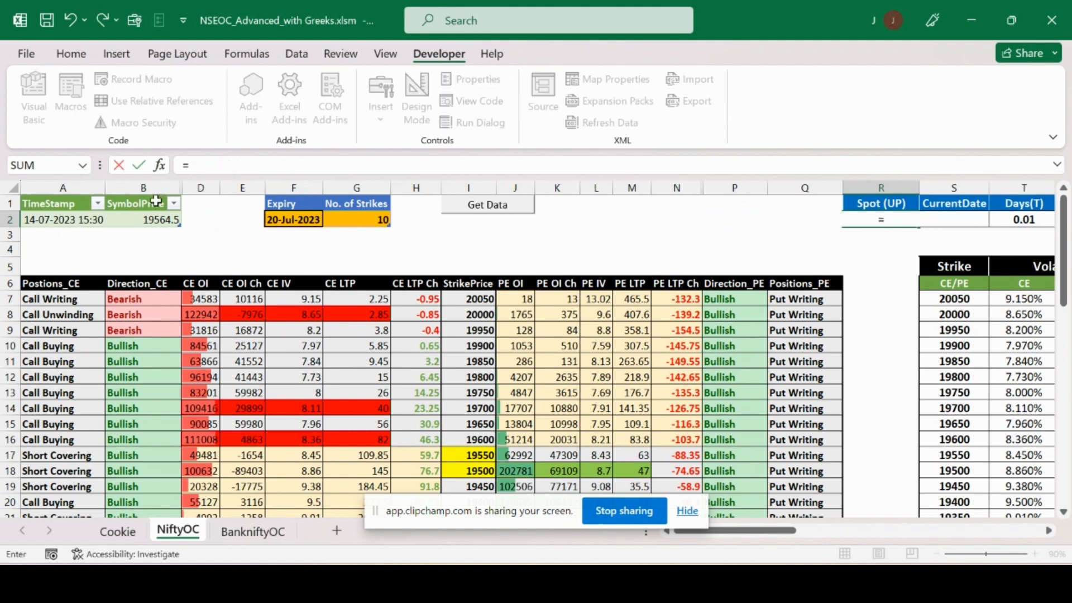
left_click(154, 219)
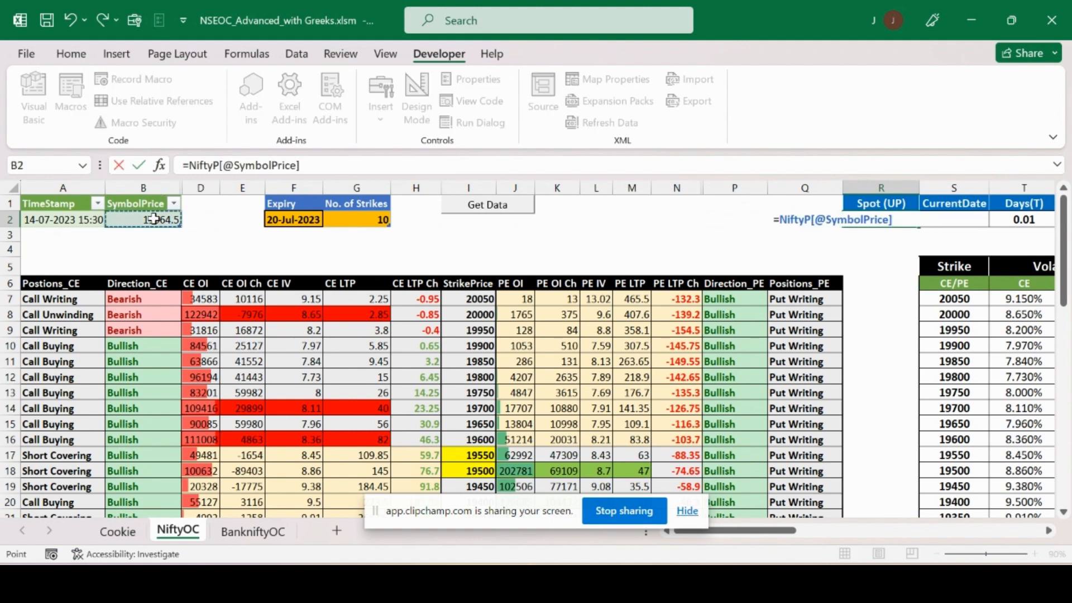
key("ctrl+Return")
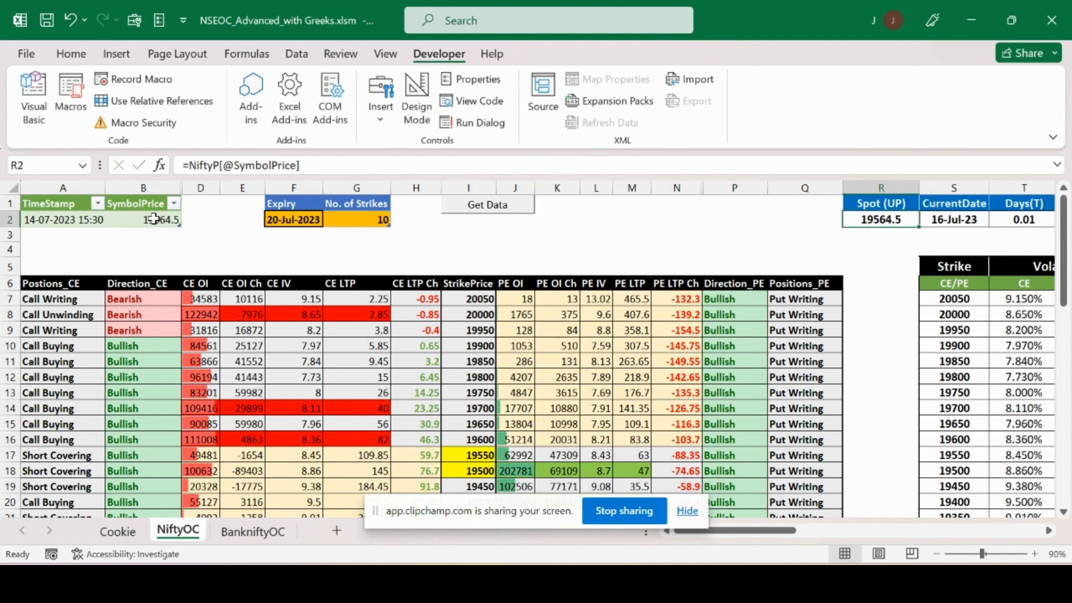
- Re-enter the CurrentDate formula in S2 as =TODAY()
key("Right")
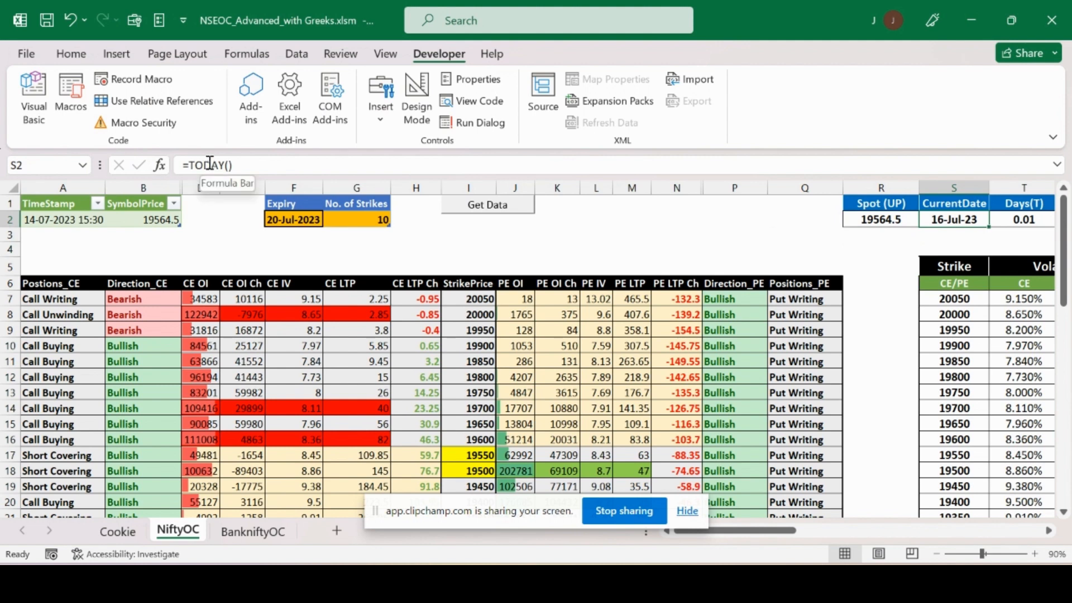
type("=to")
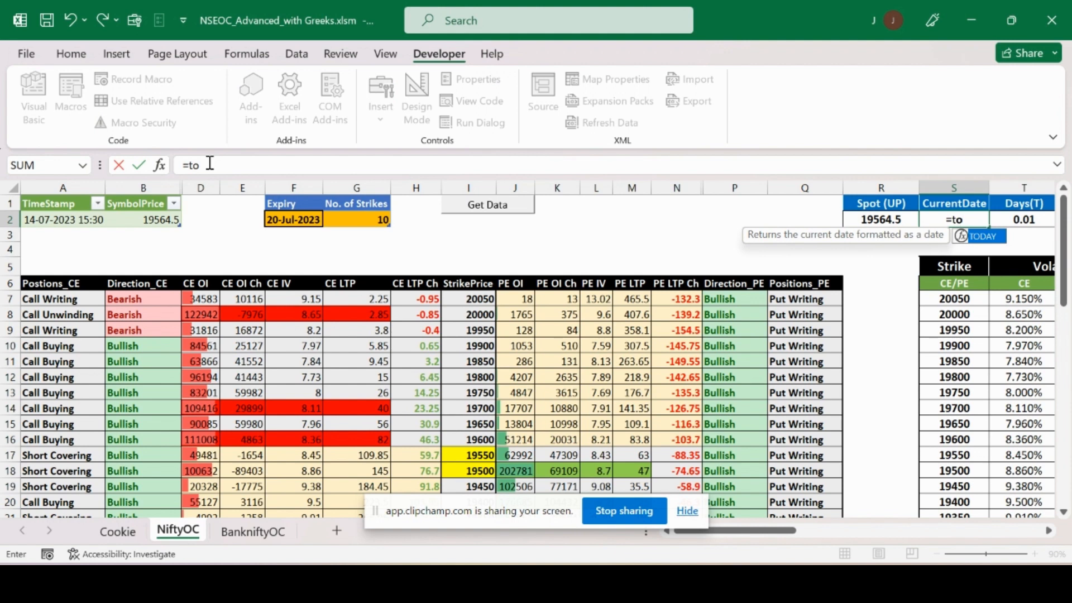
key("Tab")
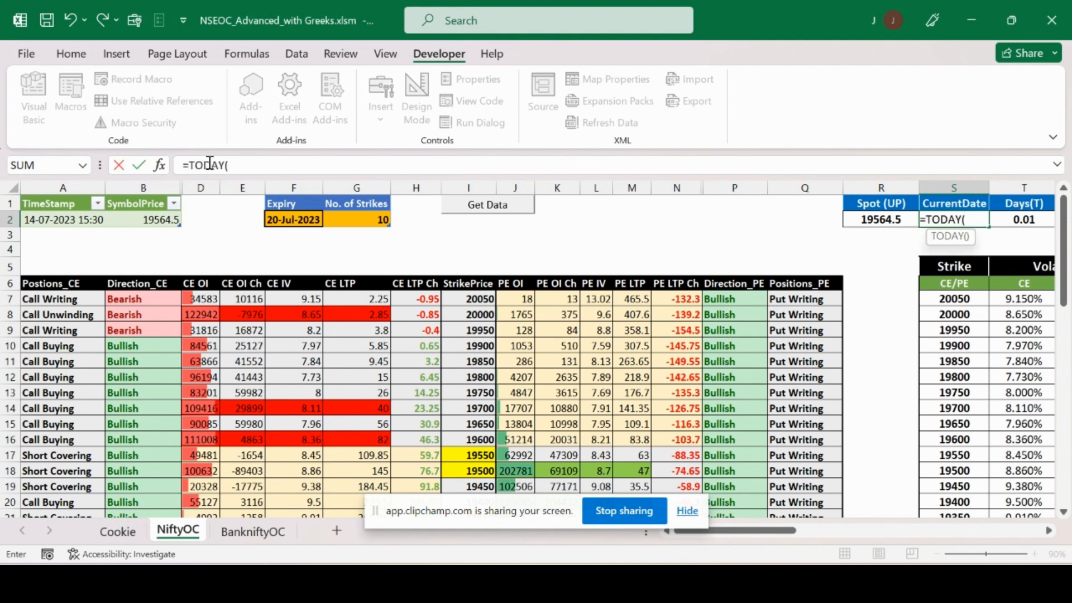
type(")")
key("Return")
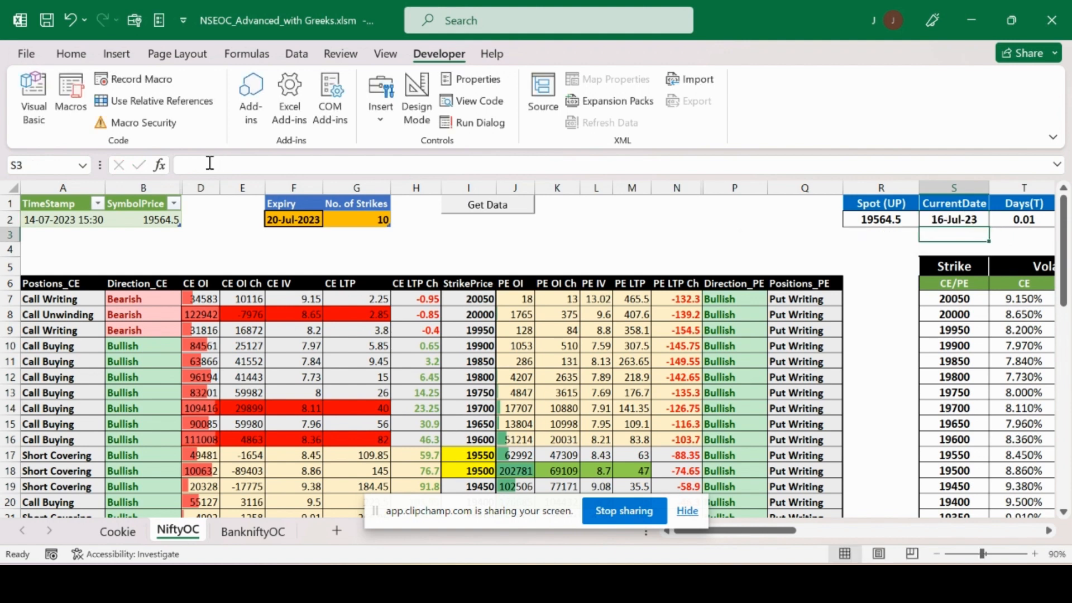
- Check the Days(T) formula in T2, then browse the expiry dates in F2 and choose 20-Jul-2023
key("Up")
key("Right")
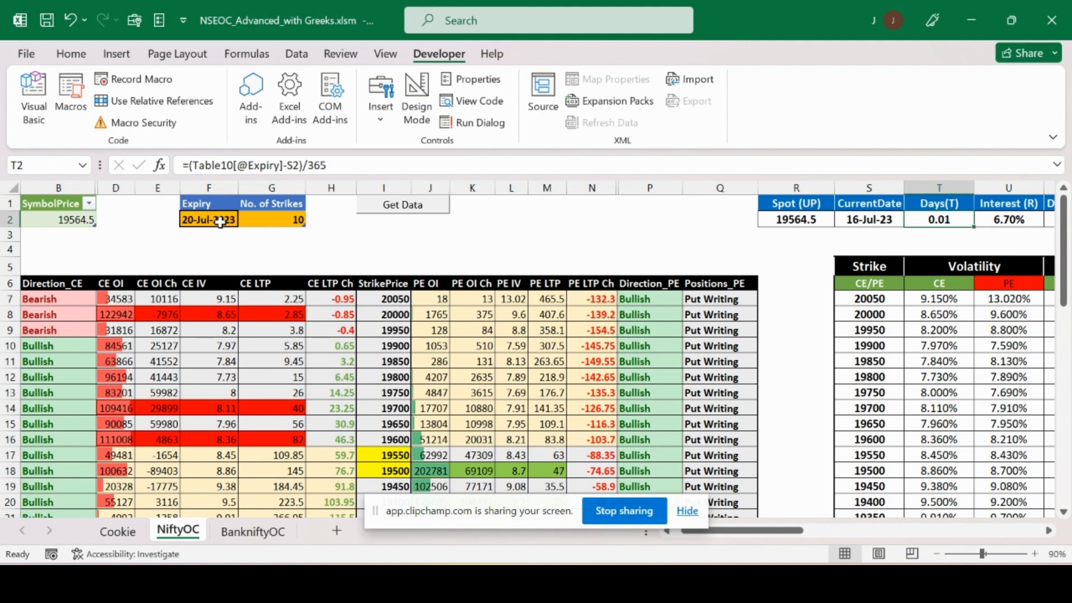
left_click(220, 222)
left_click(246, 220)
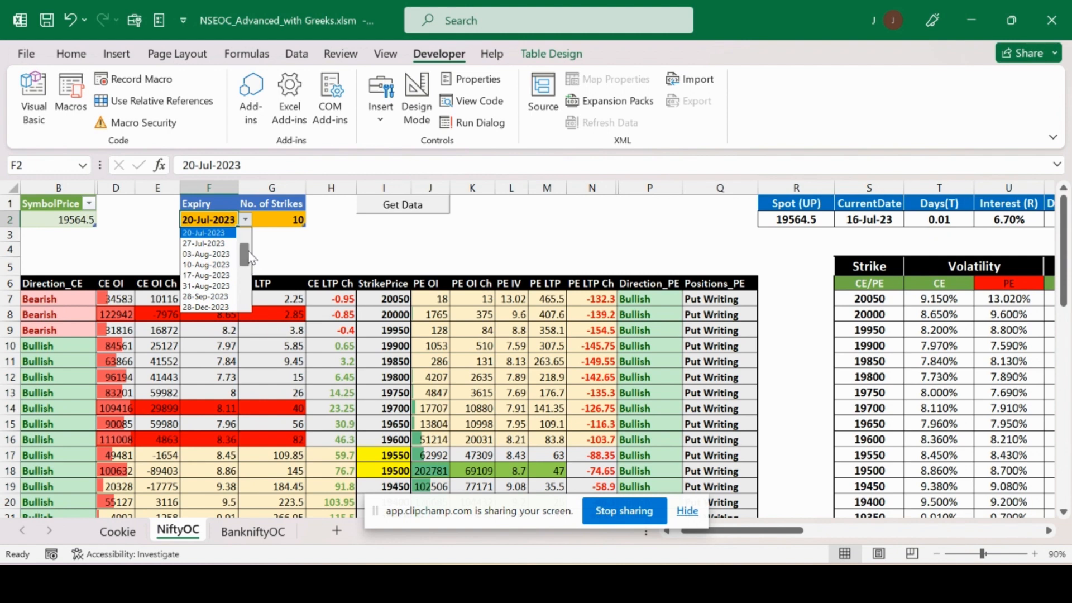
left_click_drag(242, 257, 244, 233)
key("Down")
key("Down")
key("Down")
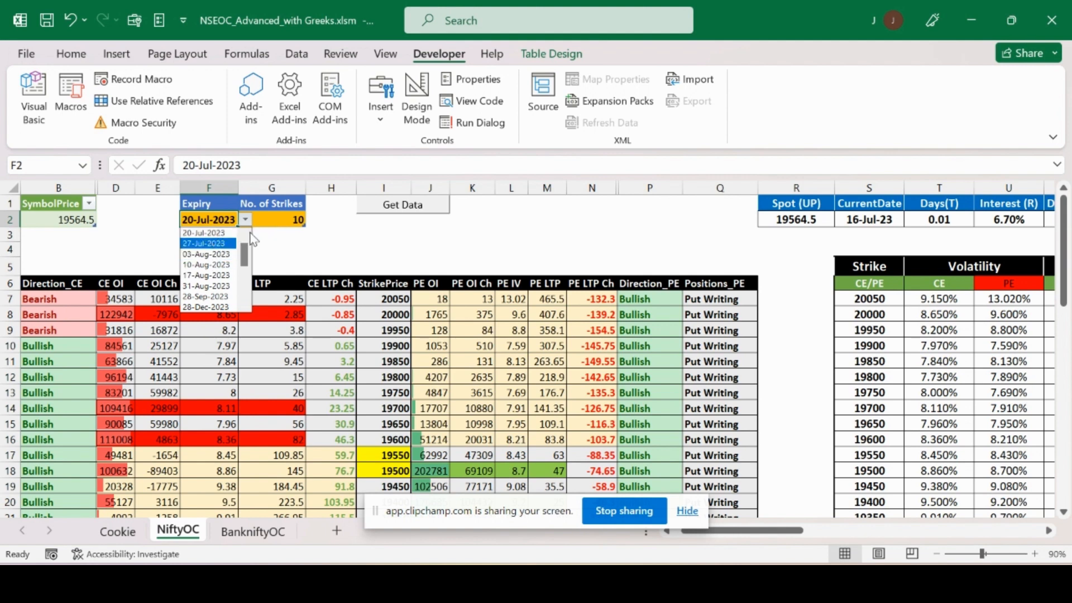
left_click(228, 233)
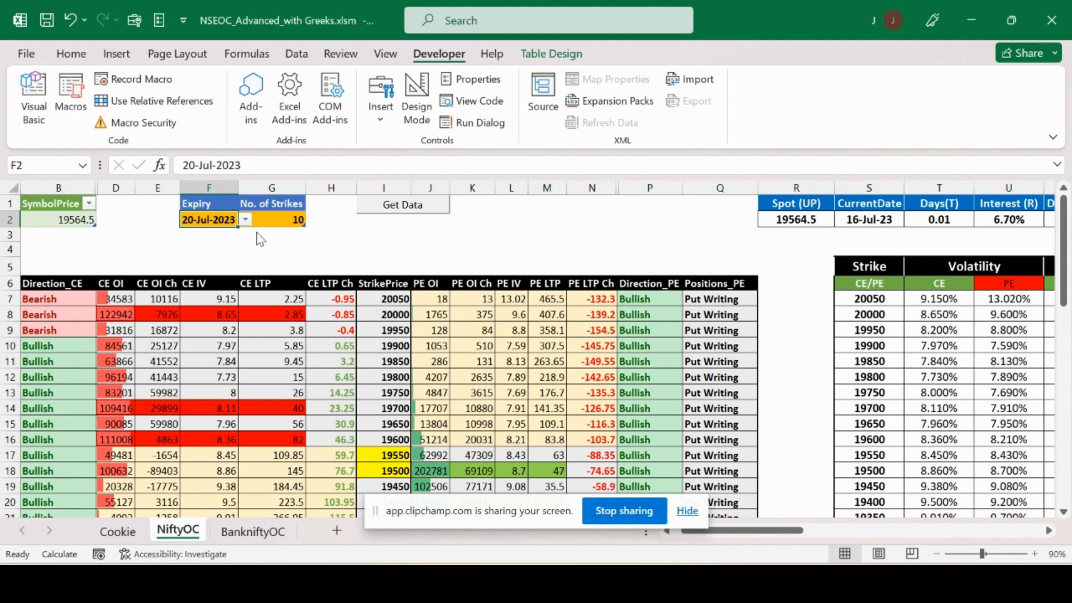
left_click(721, 234)
left_click(932, 220)
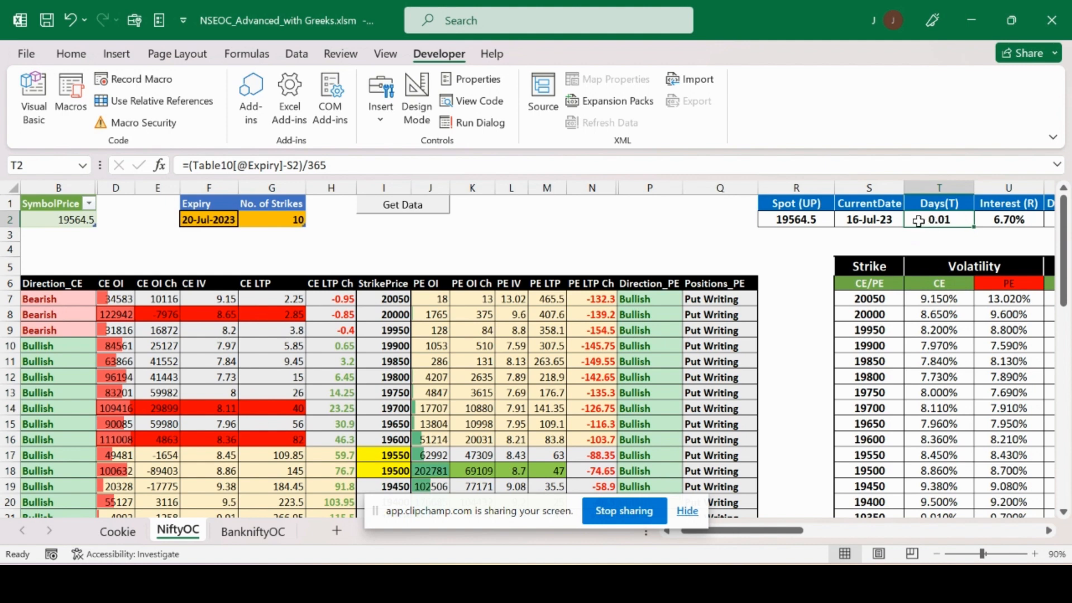
type("=(")
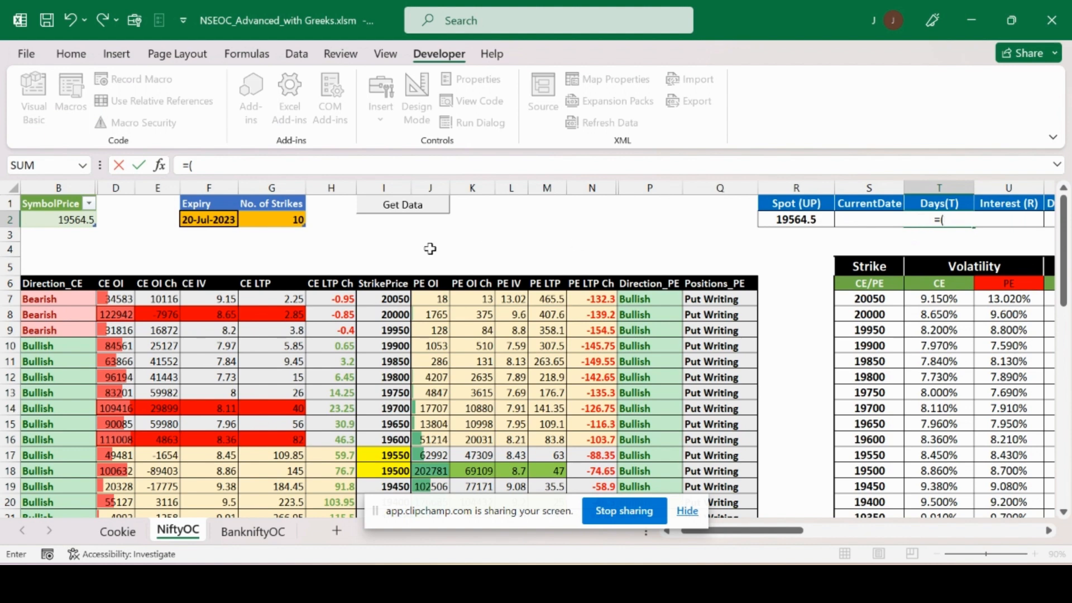
left_click(222, 218)
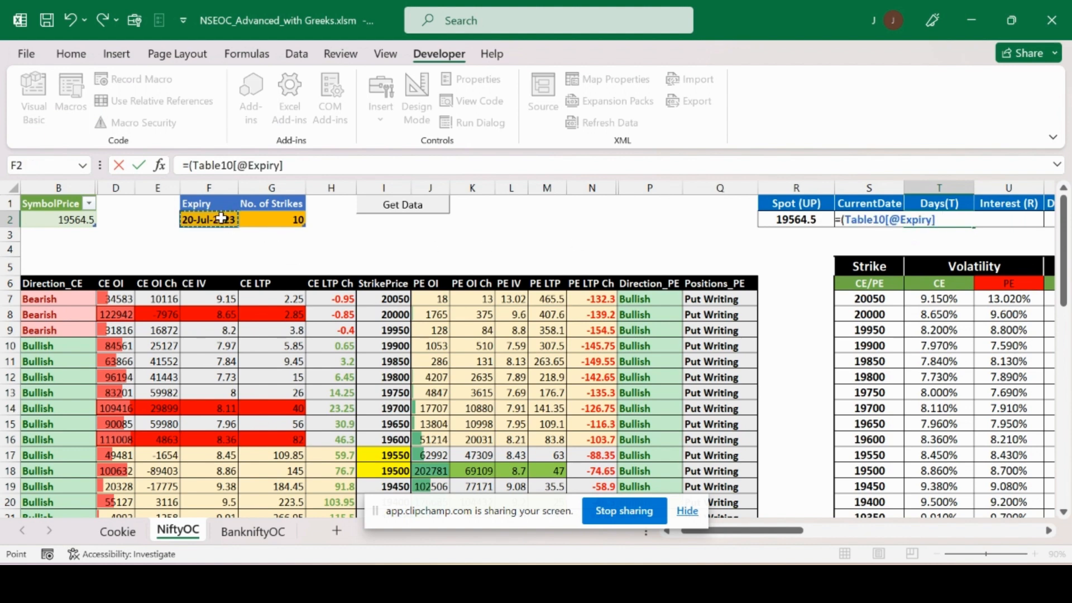
type("-")
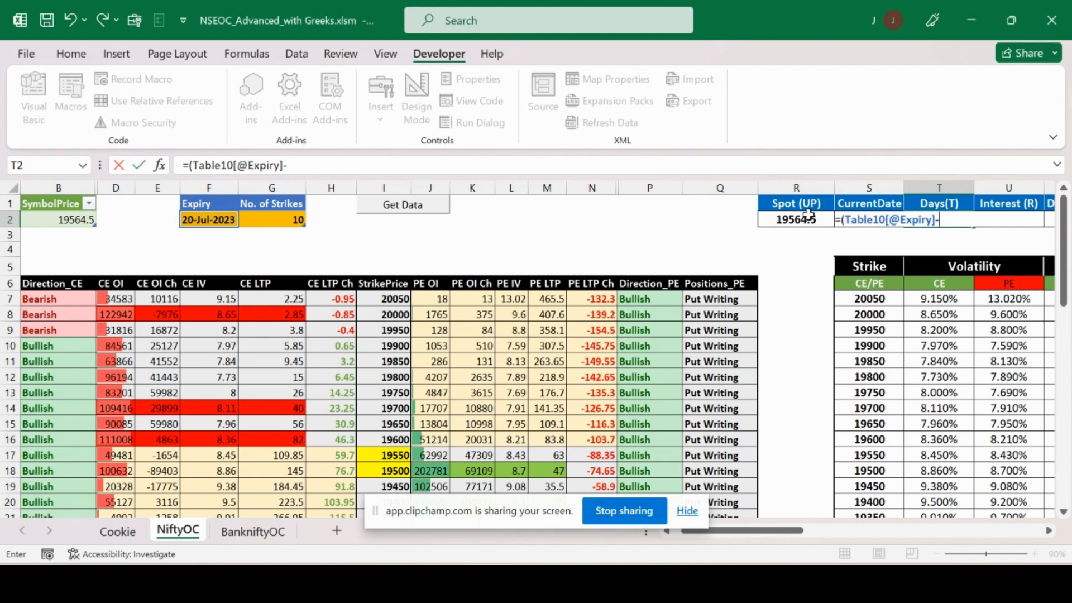
left_click(846, 204)
key("Down")
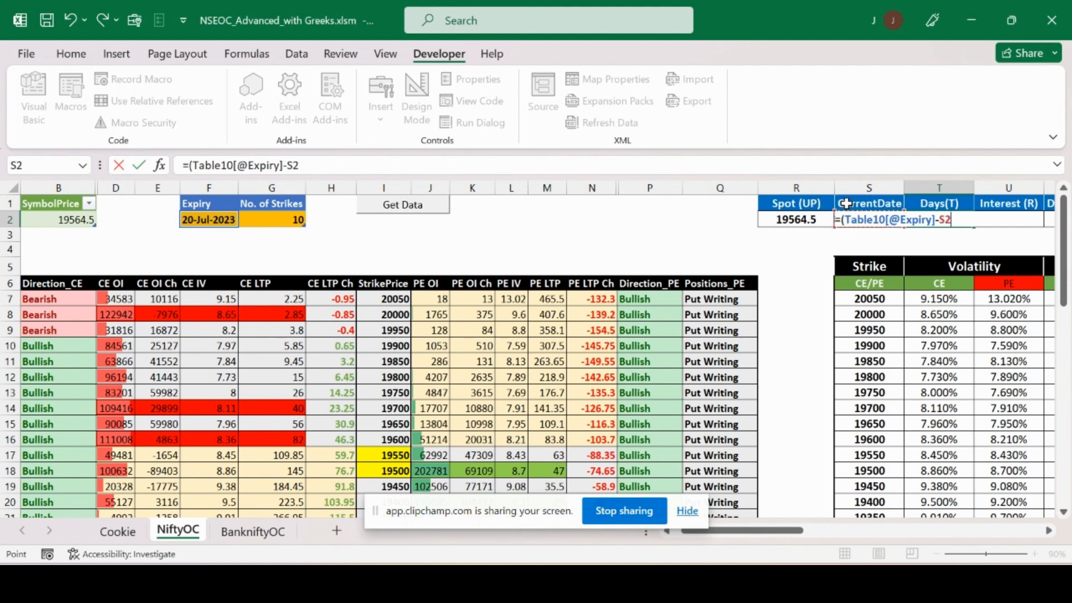
type(")/365")
key("ctrl+Return")
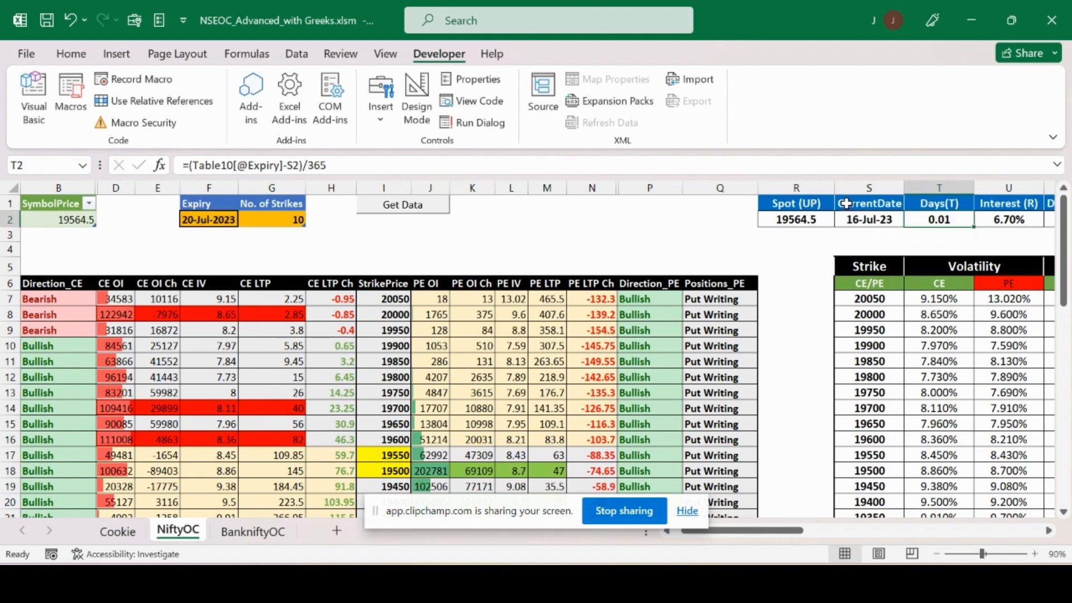
key("Right")
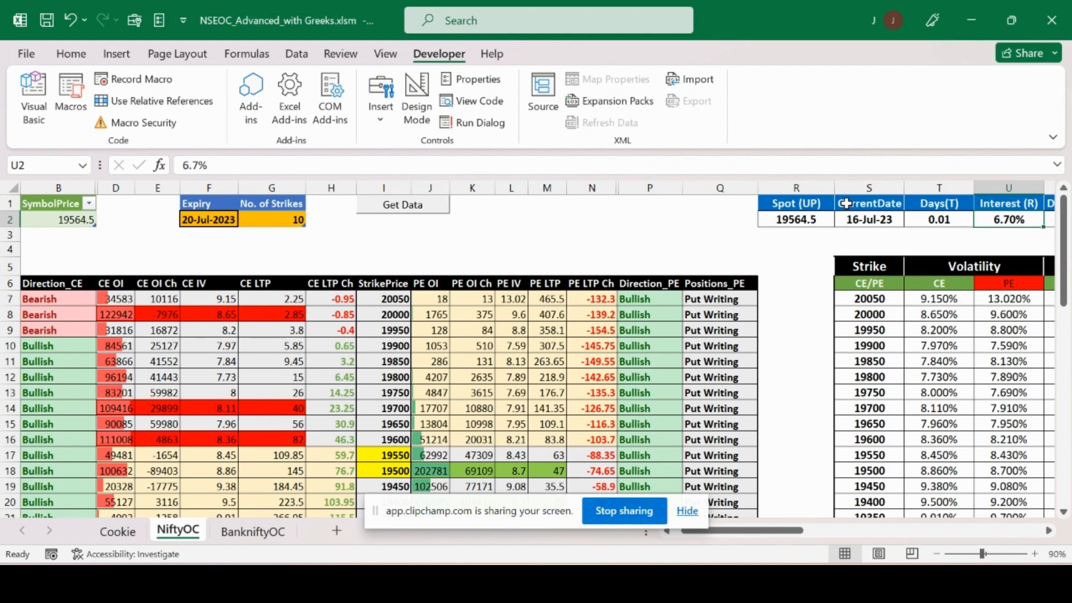
- Go to the function inputs list beside the Greeks table and select the Risk Free Rate source link in AI11
scroll(846, 203, "right", 3)
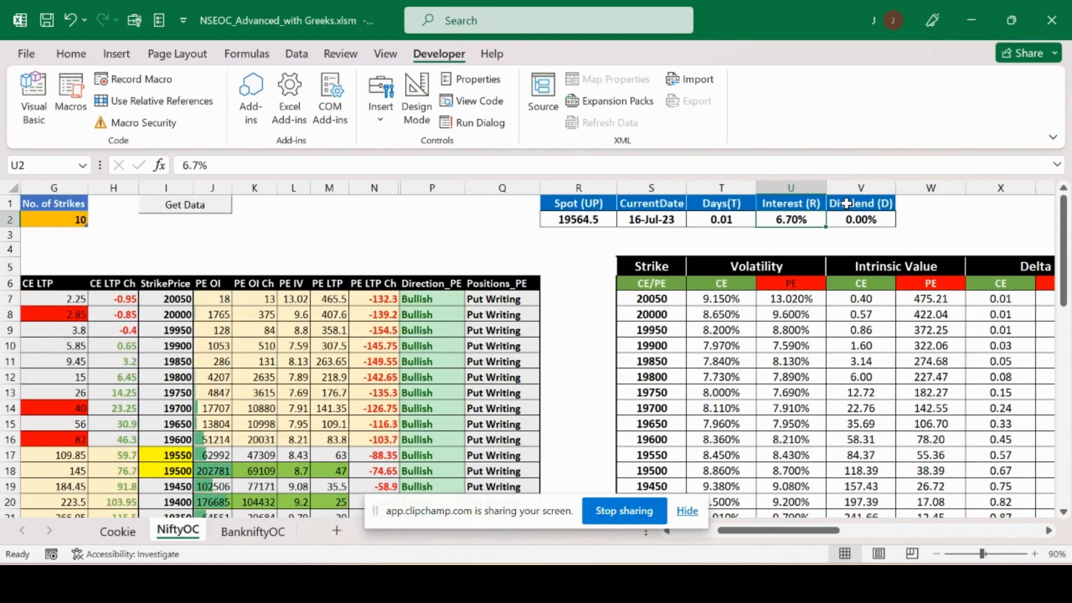
key("Right")
key("Right")
key("Right")
key("Right")
key("Right")
key("Right")
key("Right")
key("Right")
key("Right")
key("Right")
key("Right")
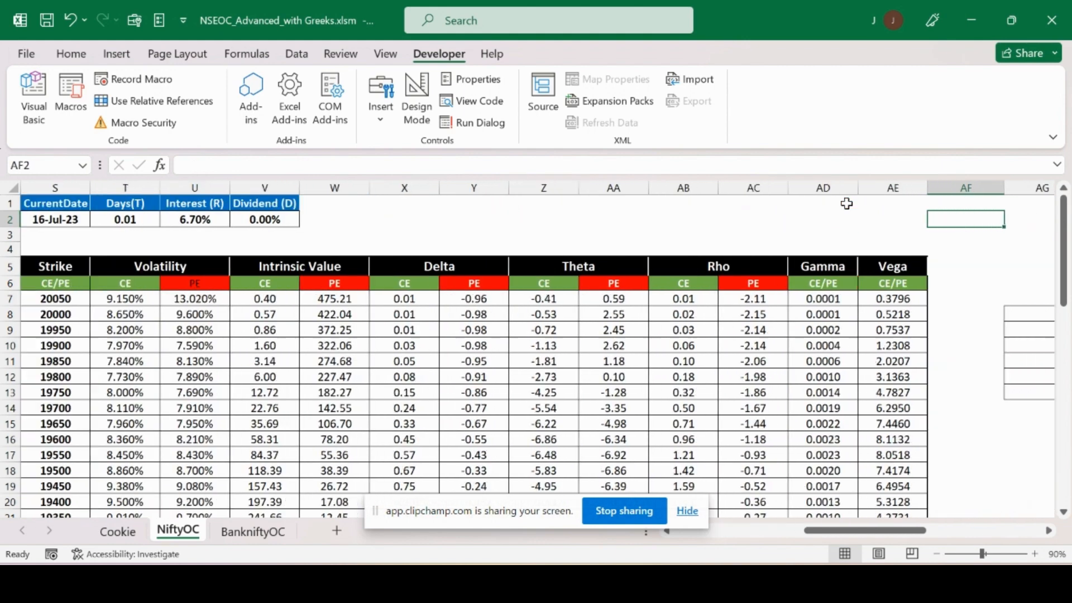
key("Right")
key("Right")
key("Down")
key("Down")
key("Down")
key("Down")
key("Down")
key("Down")
key("Down")
key("Down")
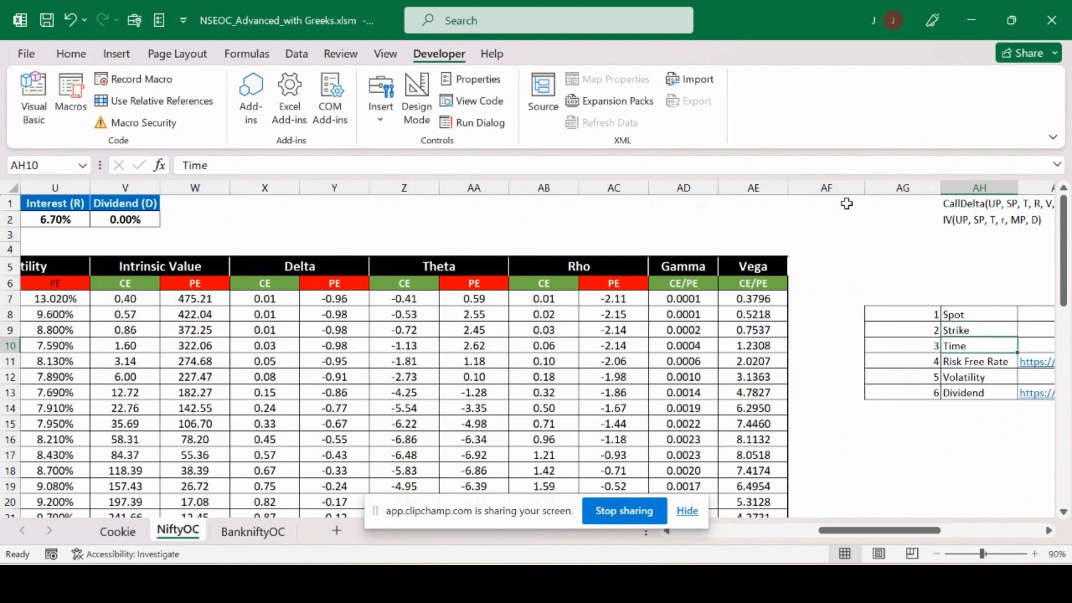
key("Down")
key("Right")
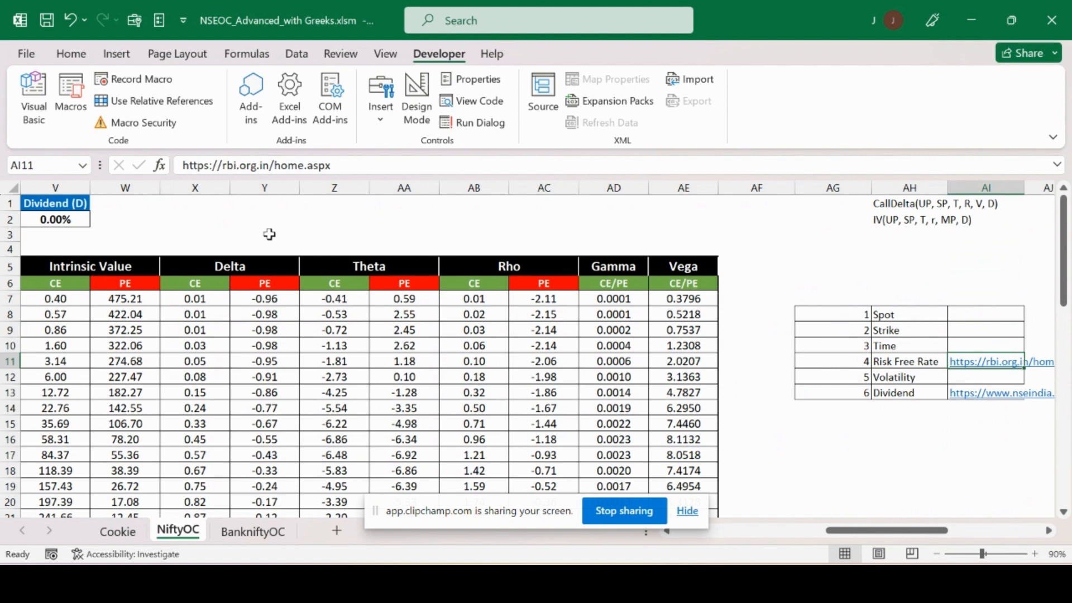
- Switch to Edge and look up the 91 day T-bills rate under Market Trends on the Reserve Bank of India home page
mouse_move(531, 563)
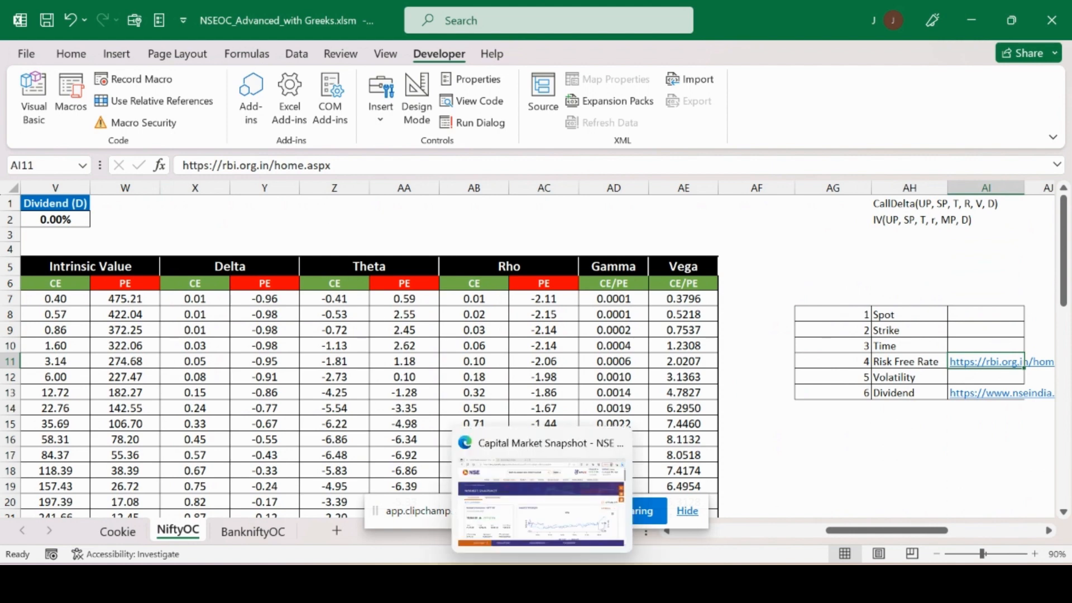
left_click(539, 502)
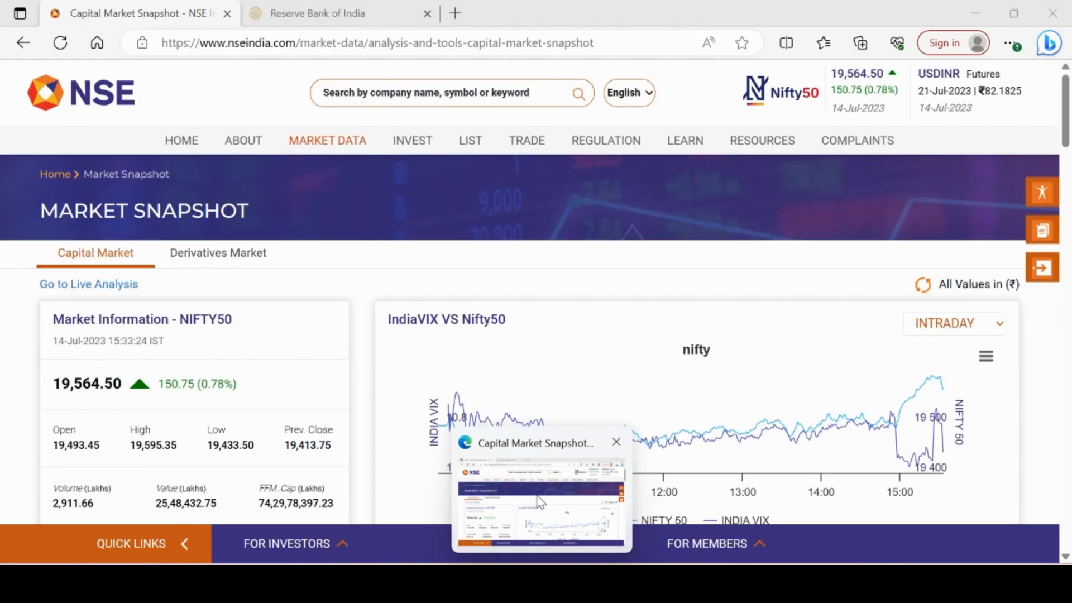
left_click(337, 9)
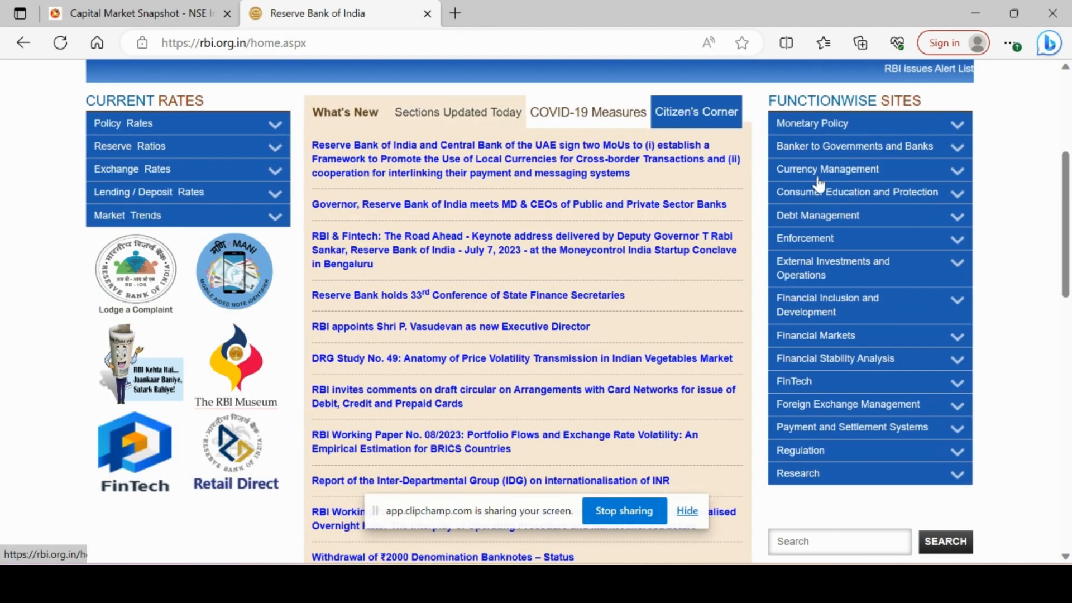
left_click_drag(1070, 210, 1070, 133)
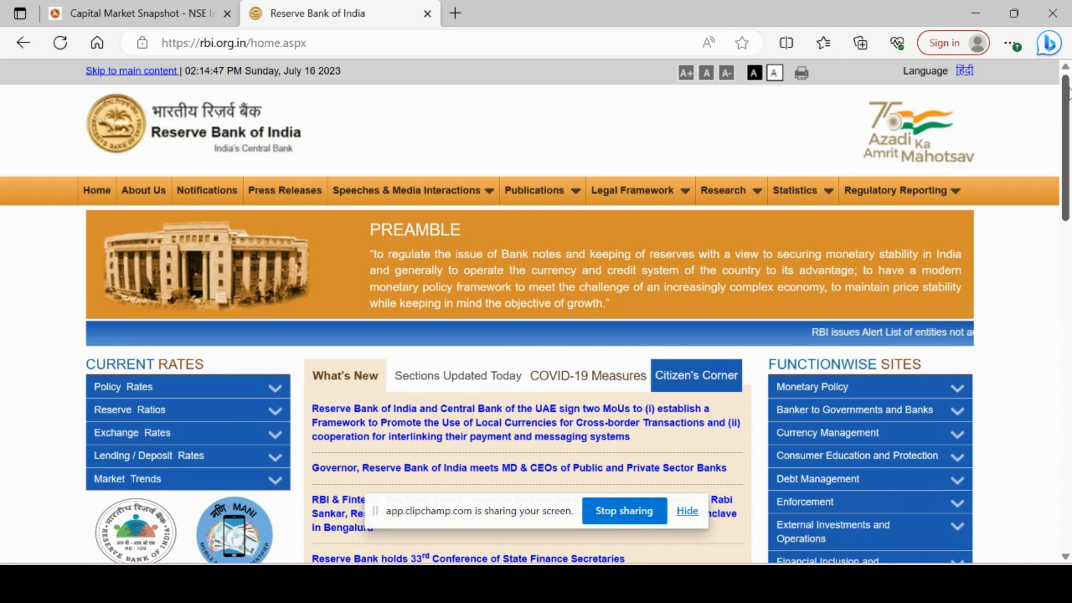
left_click(93, 196)
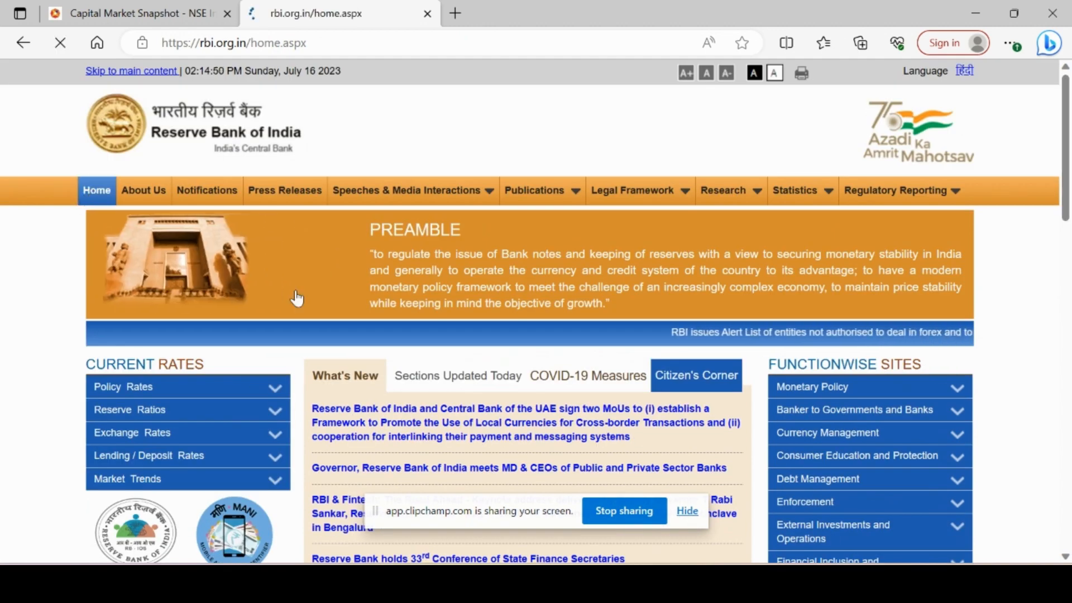
left_click_drag(1070, 107, 1071, 154)
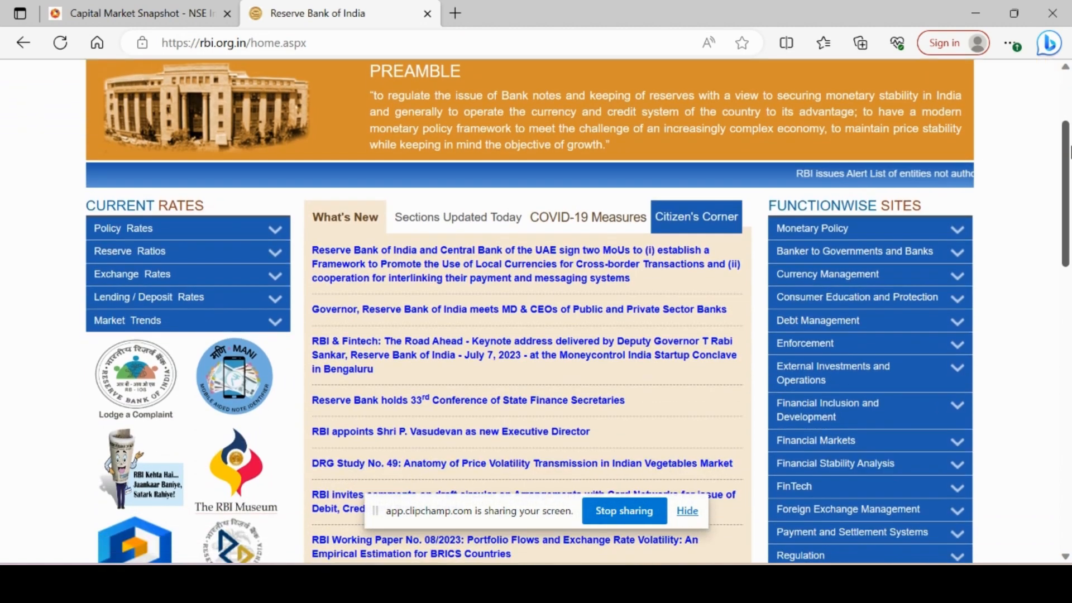
left_click(274, 323)
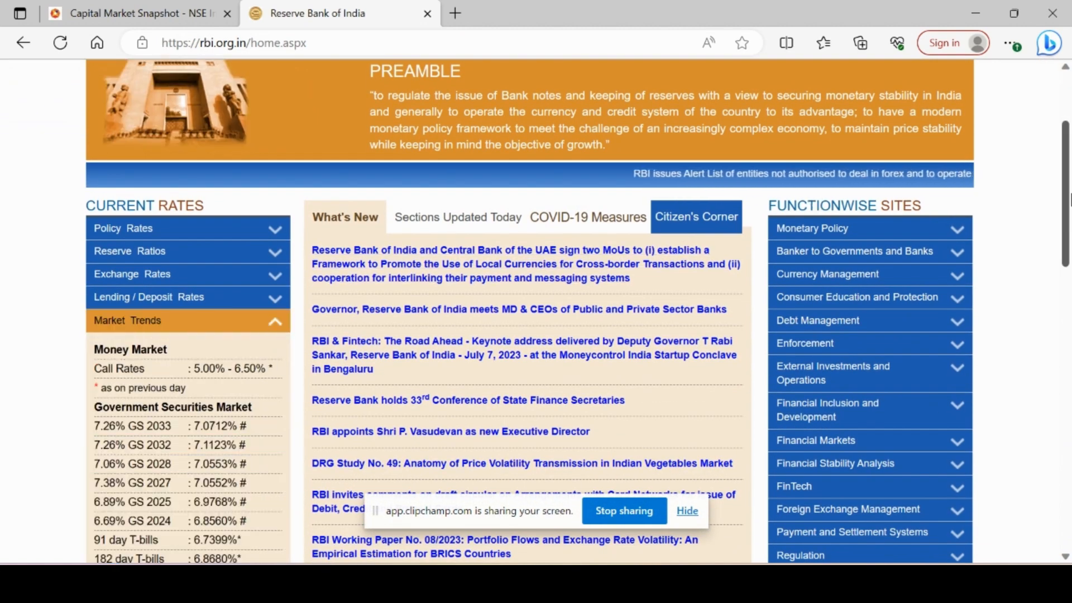
left_click_drag(1070, 202, 1071, 237)
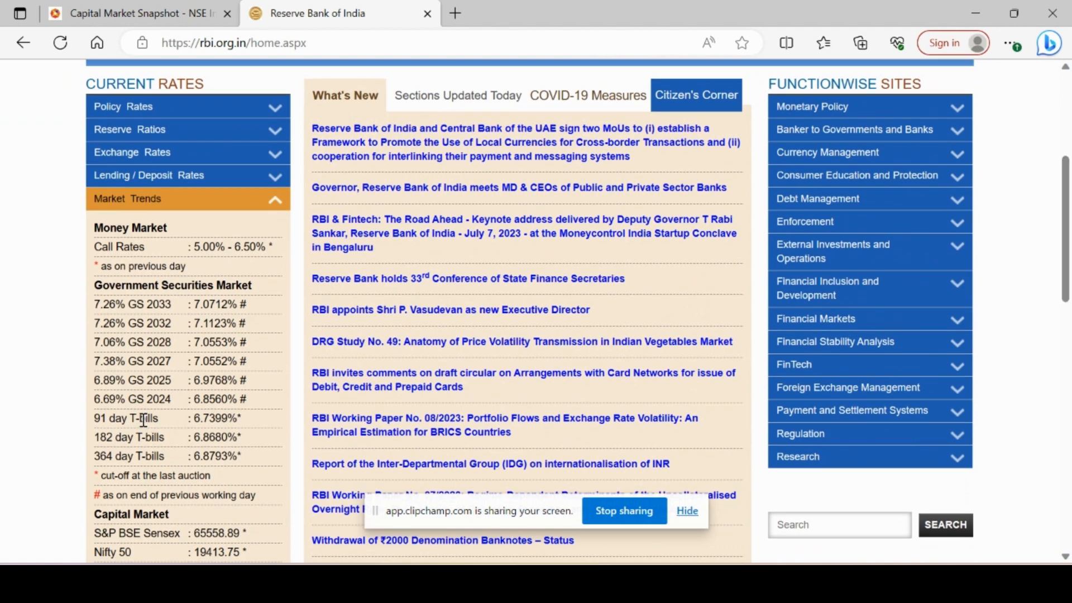
left_click_drag(194, 419, 213, 420)
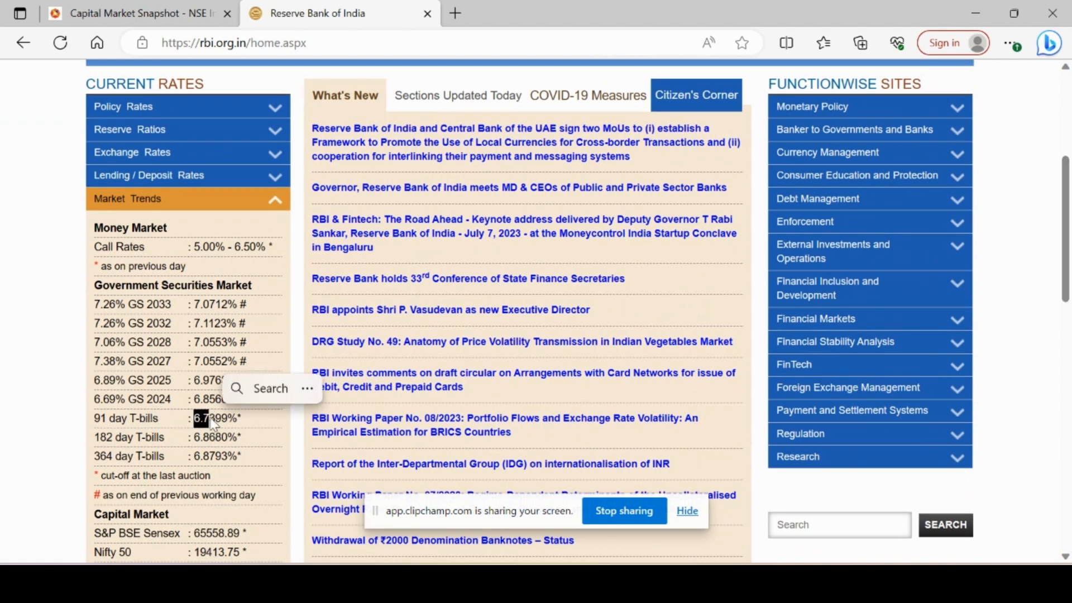
- Close the RBI page, look up the NIFTY 50 dividend yield in the NSE Market Snapshot, and return to the Excel workbook
left_click(428, 14)
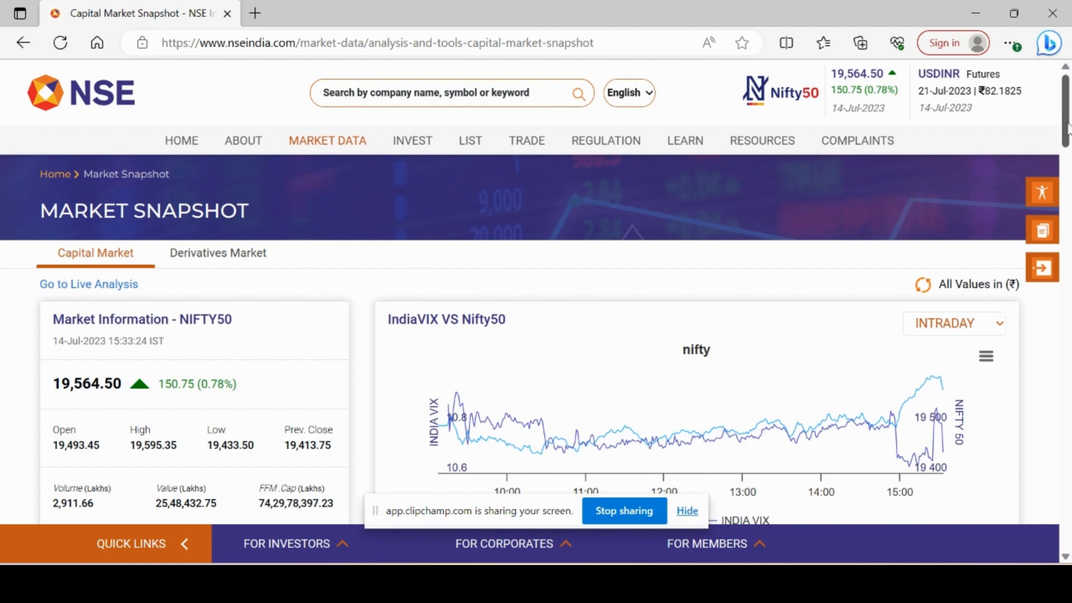
mouse_move(321, 142)
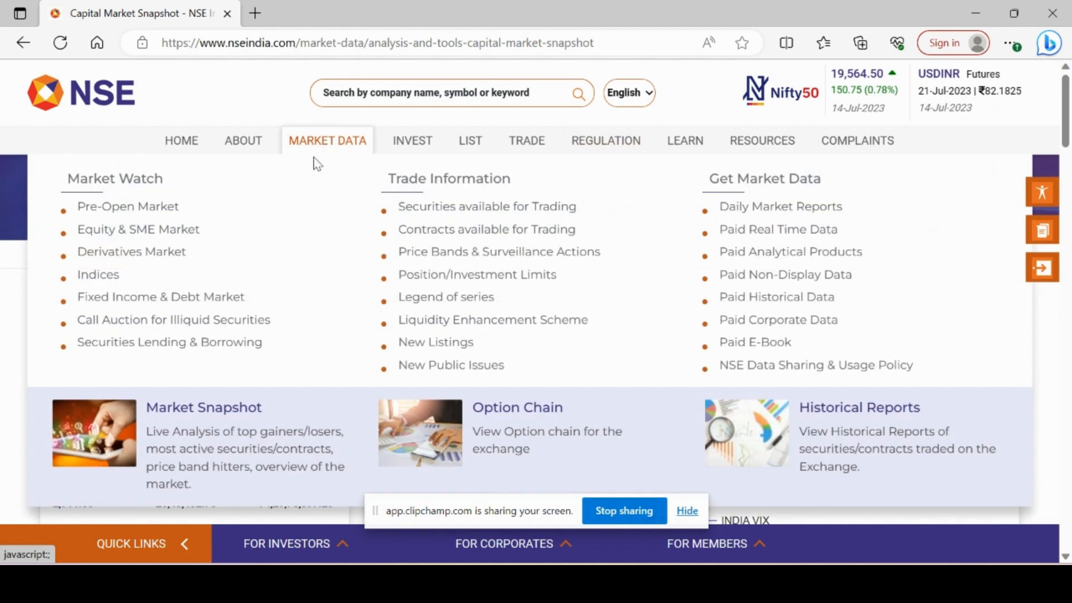
left_click(201, 415)
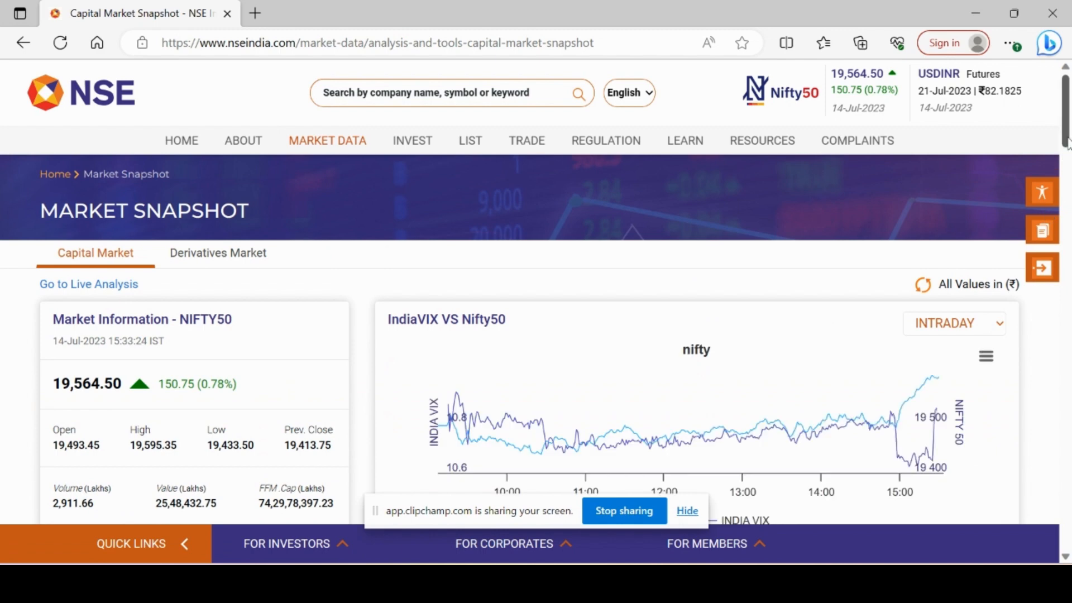
left_click_drag(1067, 143, 1067, 277)
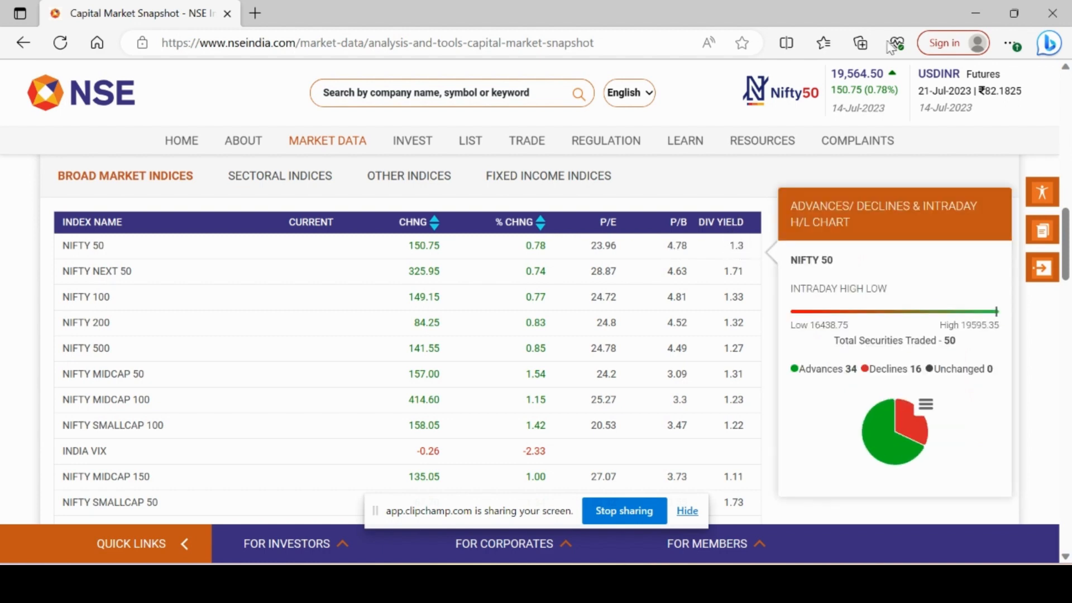
left_click(1059, 14)
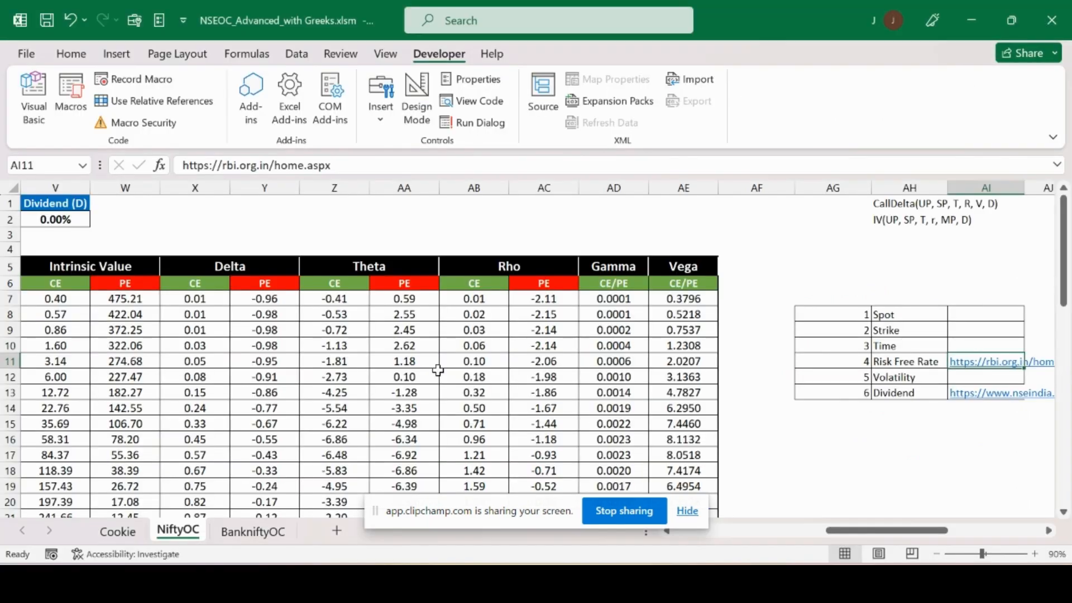
- Set the Dividend (D) value in V2 to 1.3%
left_click(184, 233)
key("Left")
key("Left")
key("Left")
key("Left")
key("Left")
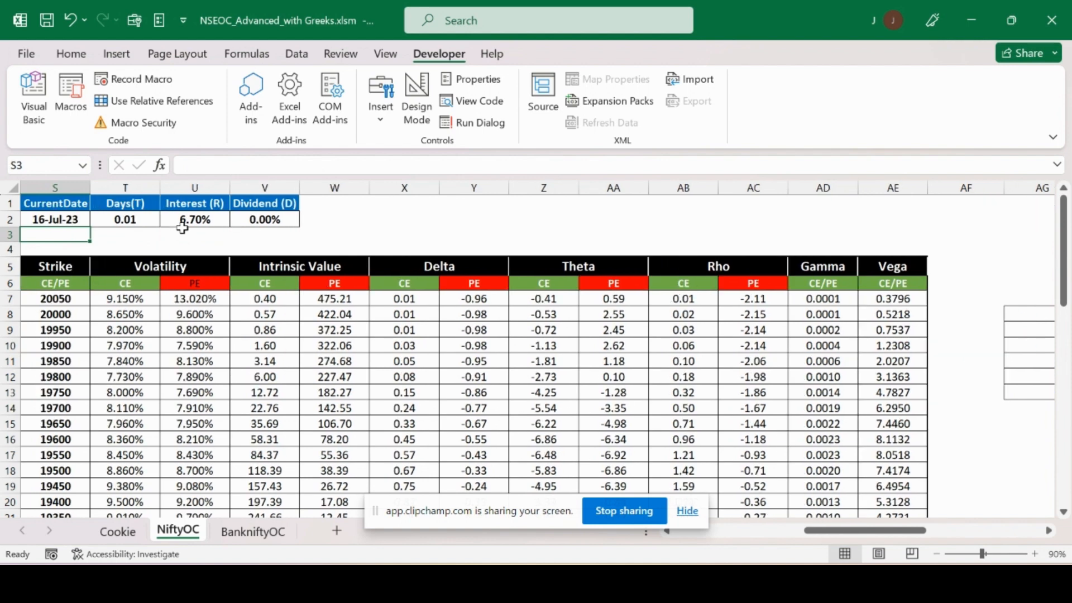
key("Right")
key("Right")
key("Right")
key("Up")
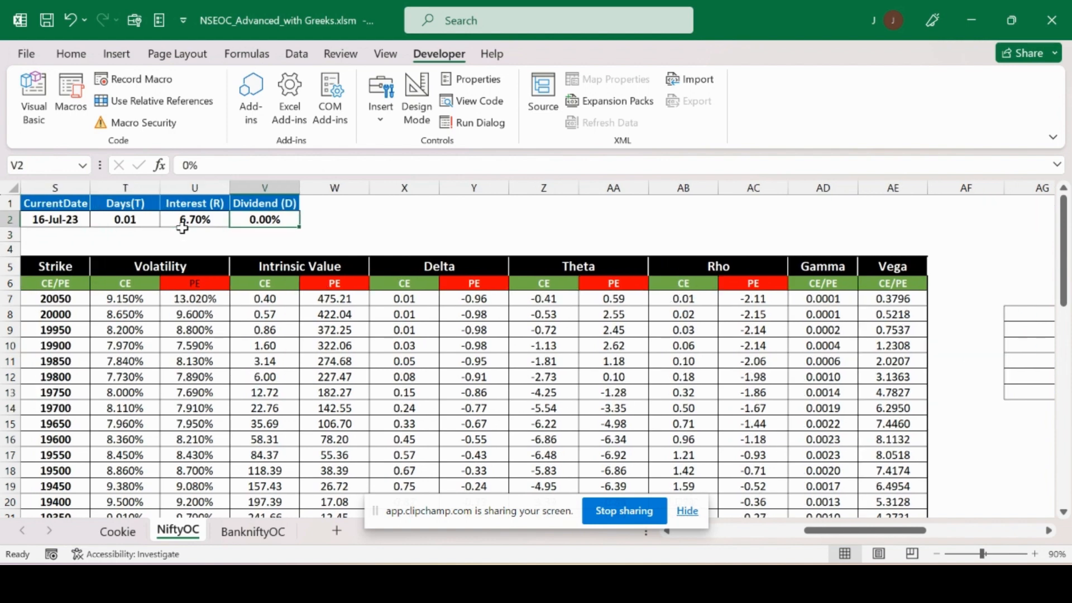
type("1.3%")
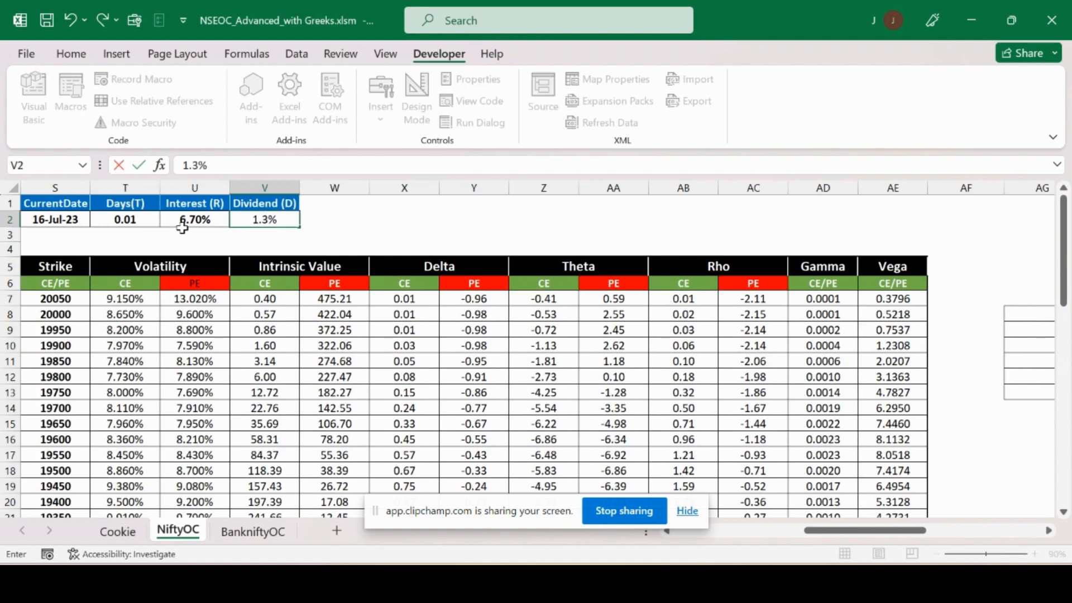
key("Return")
- Check the number format applied to the Interest (R) value in U2 and select the Dividend (D) cell V2
left_click(183, 225)
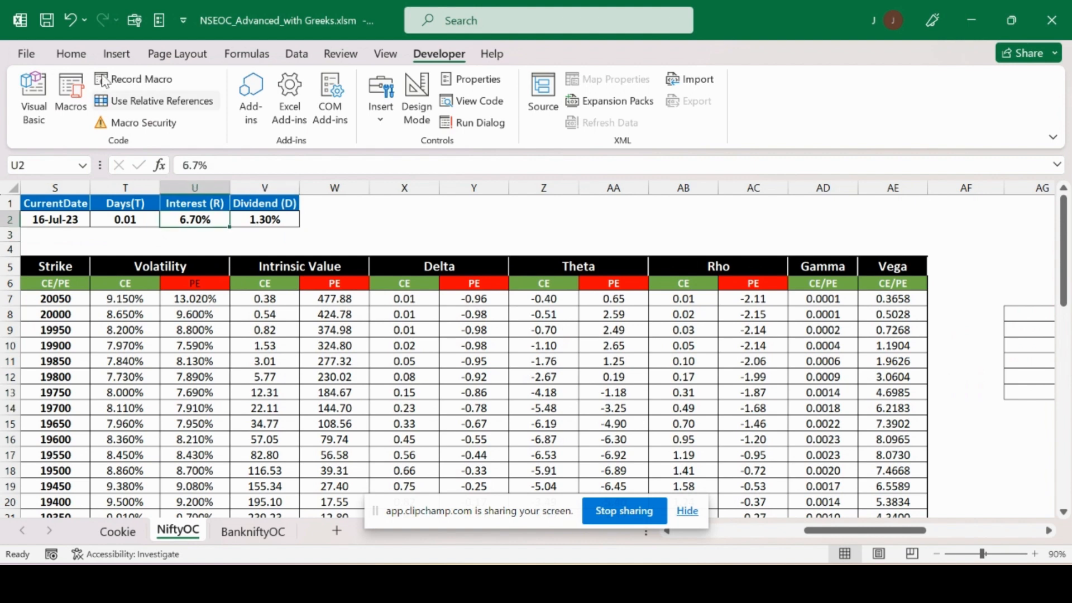
left_click(70, 54)
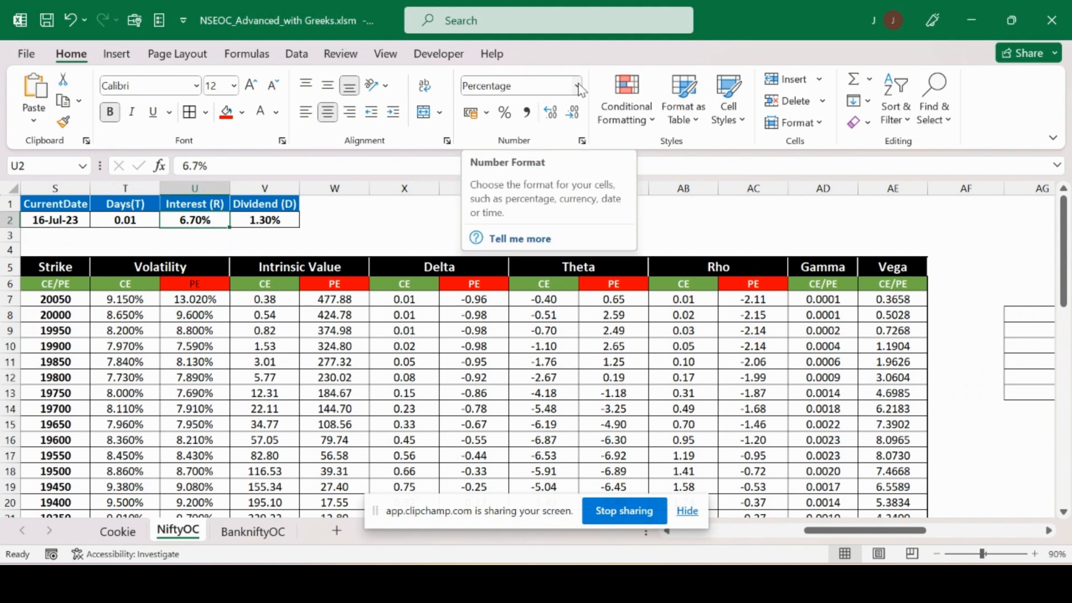
left_click(255, 220)
- Review the input cells in row 2 from Spot (UP) and CurrentDate through Days(T), Interest (R) and Dividend (D)
key("Left")
key("Left")
key("Left")
key("Left")
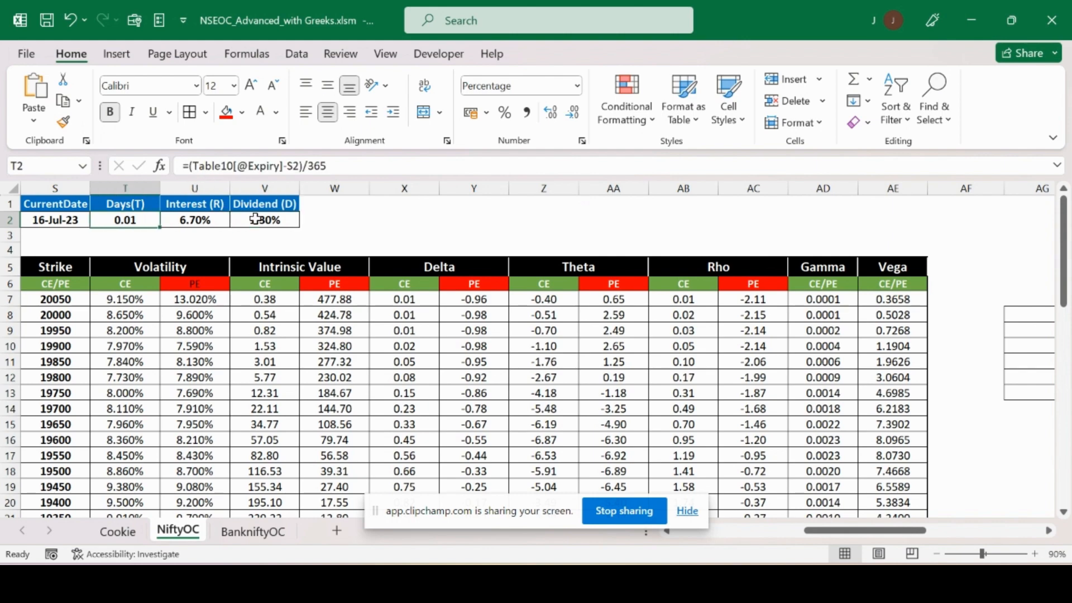
key("Right")
key("Right")
key("Right")
key("Right")
key("Right")
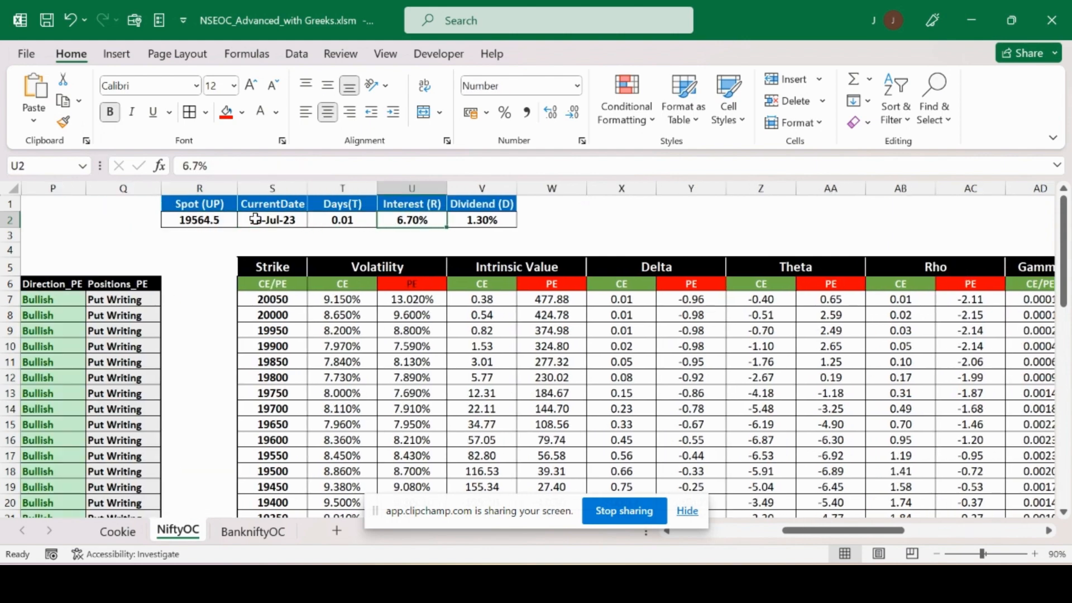
key("Left")
key("Left")
key("Left")
key("Left")
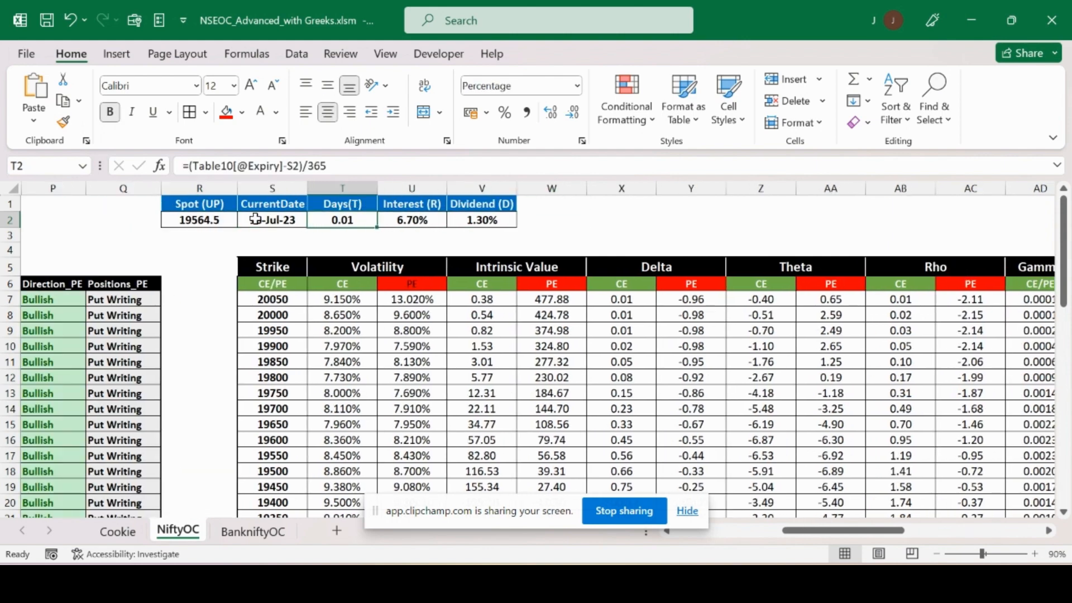
- Review the Greeks table headings in row 5 from Strike, Volatility and Intrinsic Value through Delta, Theta, Rho, Gamma and Vega
key("Down")
key("Down")
key("Down")
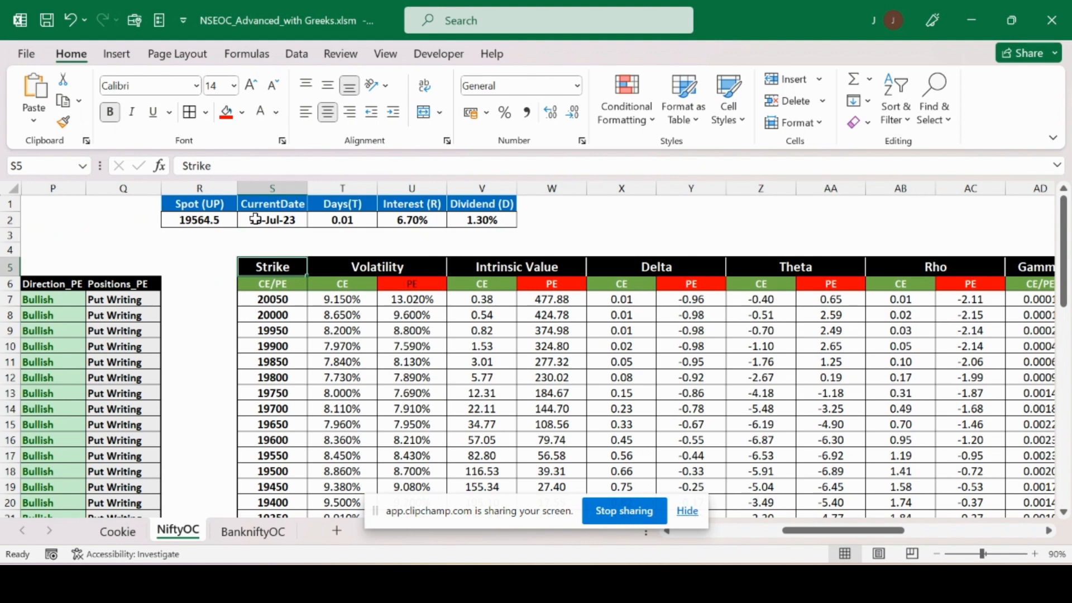
key("Down")
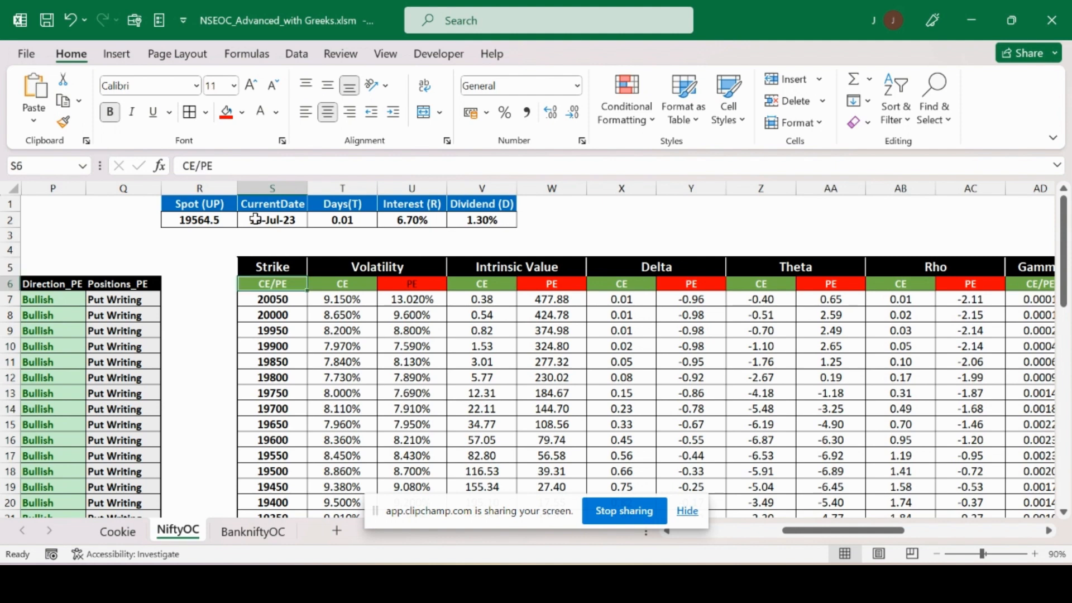
key("Up")
key("Right")
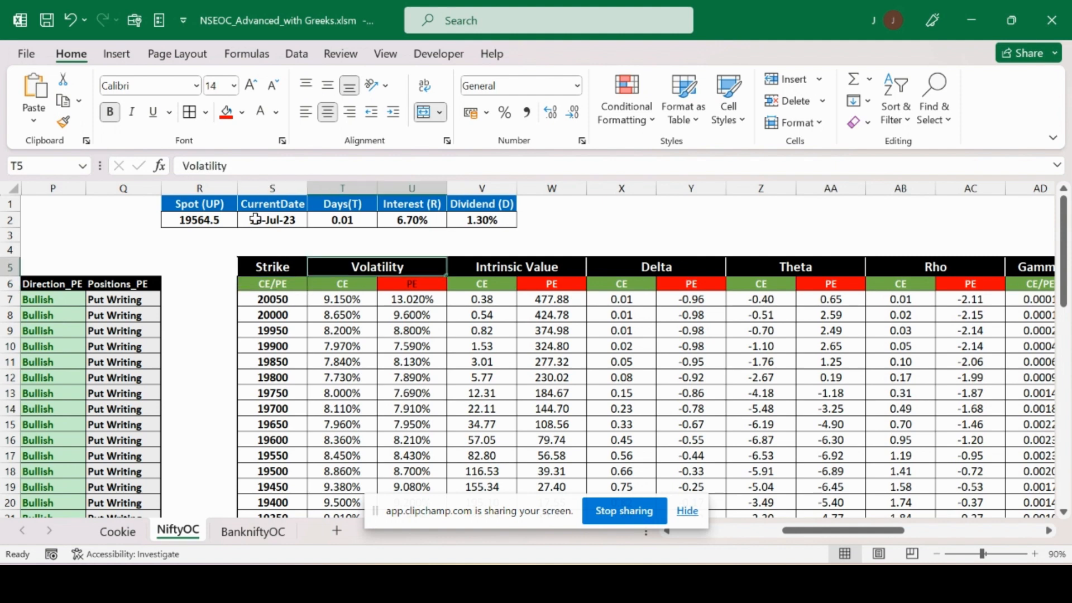
key("Right")
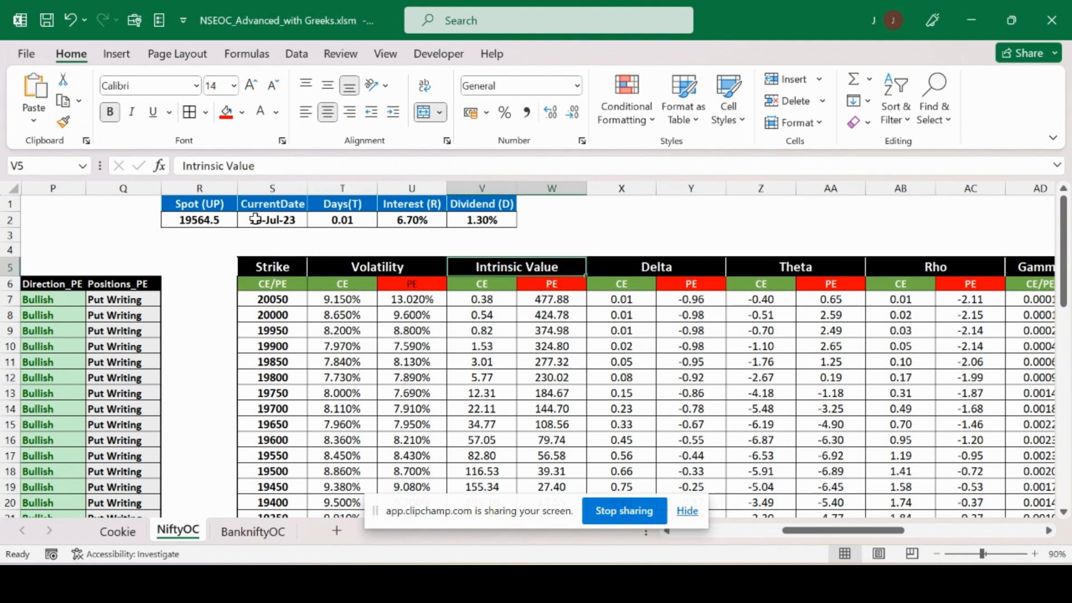
key("Right")
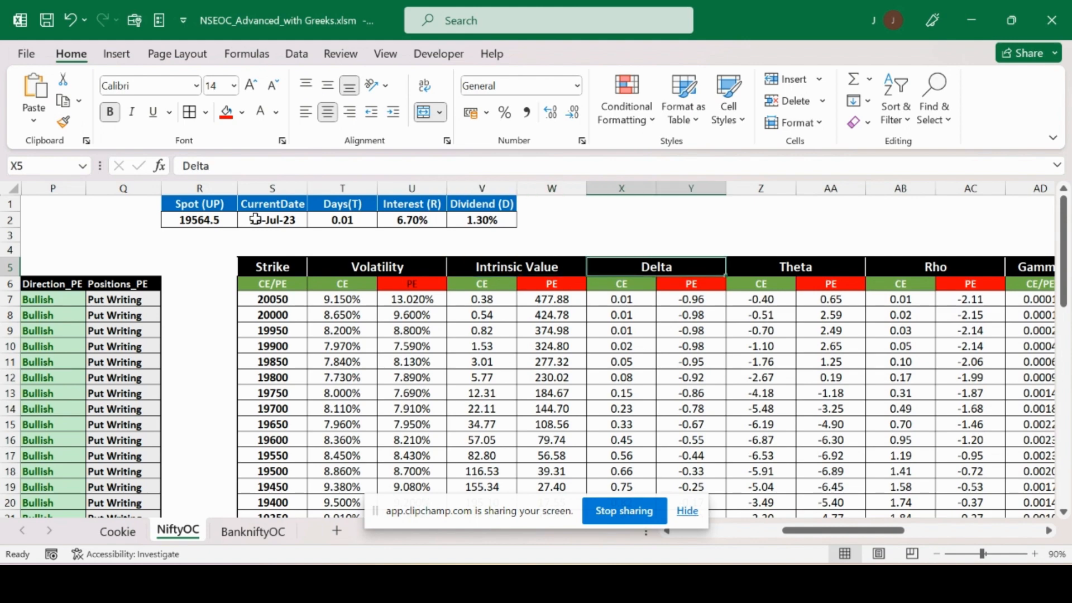
key("Right")
key("Right")
key("Right")
key("Right")
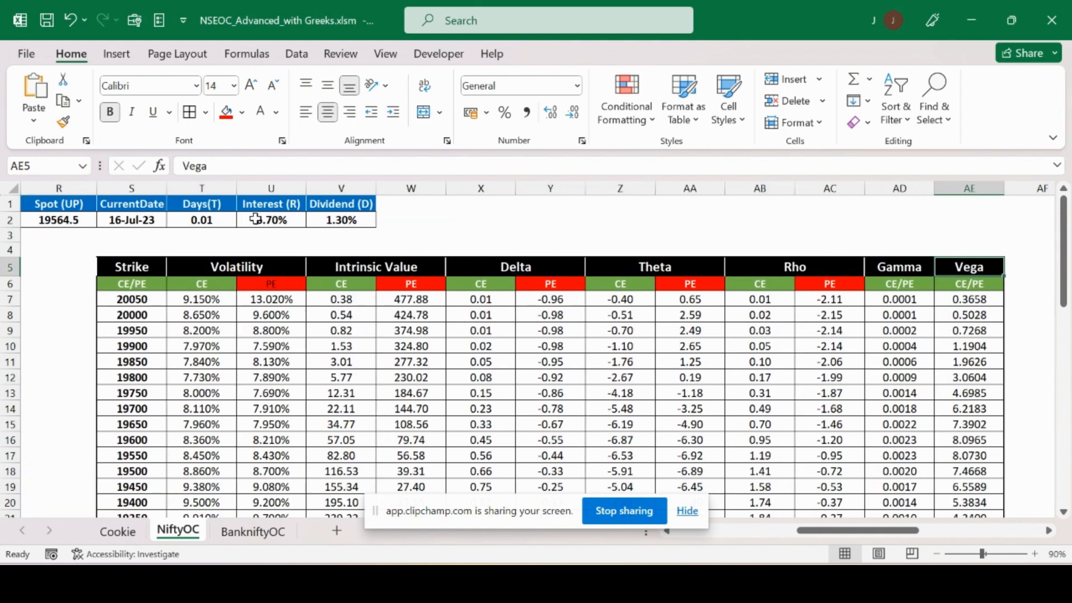
key("Left")
key("Left")
key("Left")
key("Left")
key("Left")
key("Left")
key("Left")
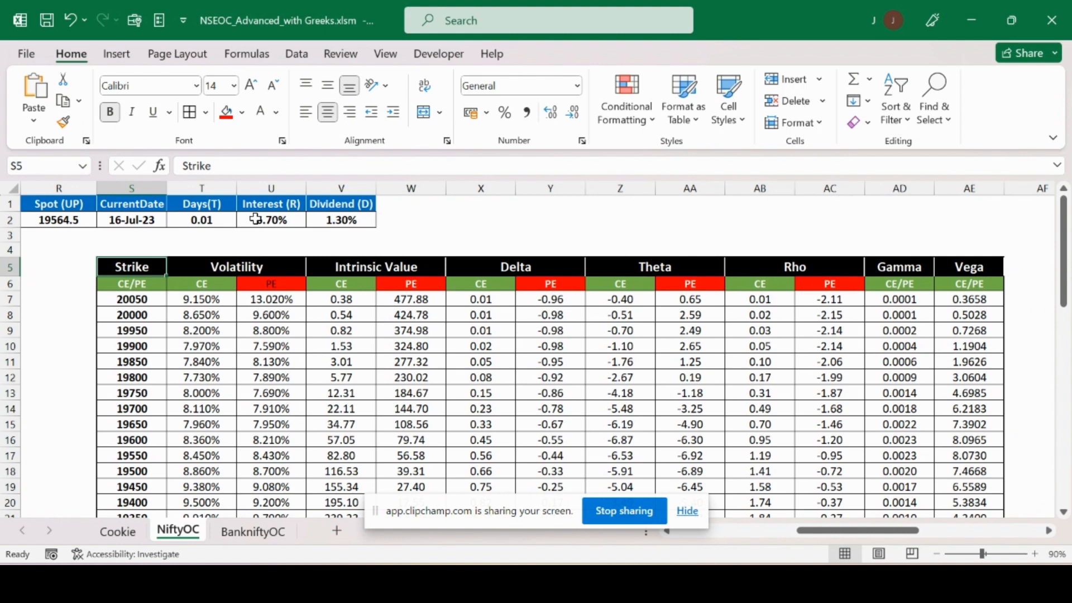
key("Down")
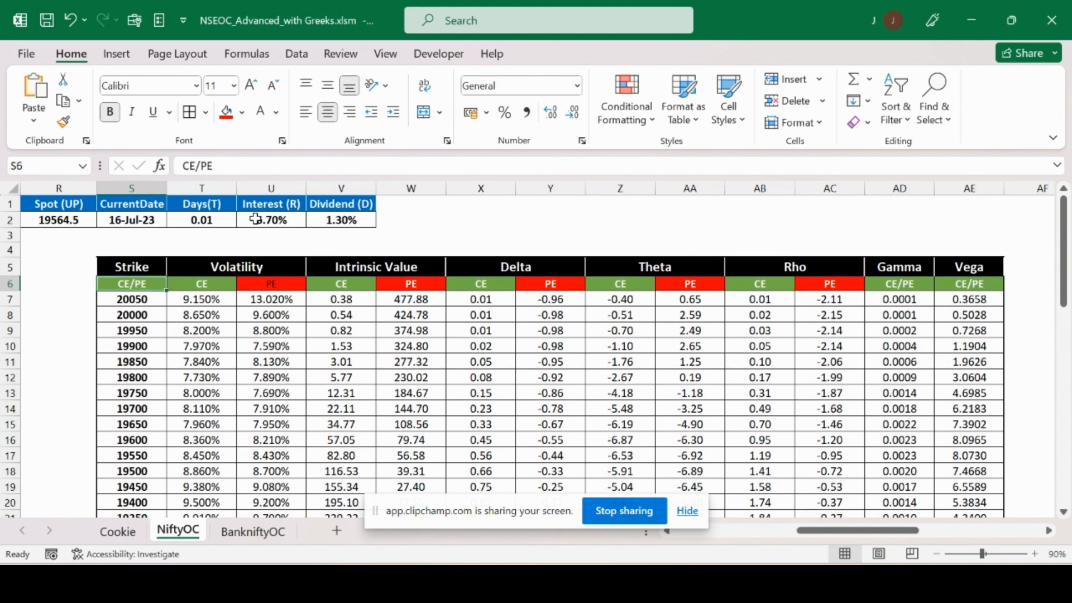
key("Up")
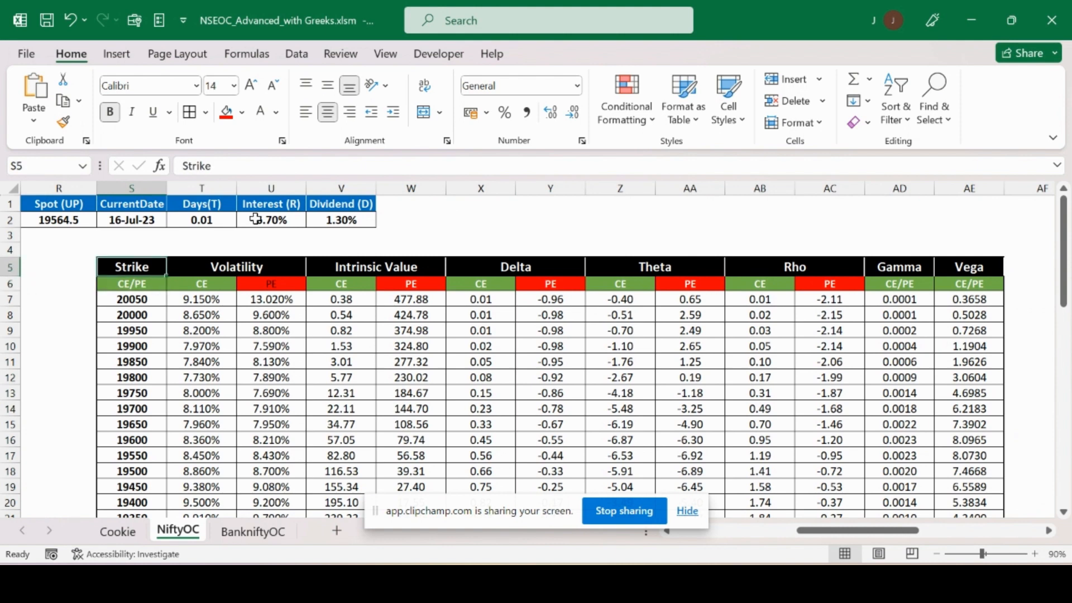
- Review the CE and PE subheadings in row 6 under Volatility, Intrinsic Value, Delta, Theta, Rho, Gamma and Vega, returning to Strike
key("Right")
key("Down")
key("Right")
key("Right")
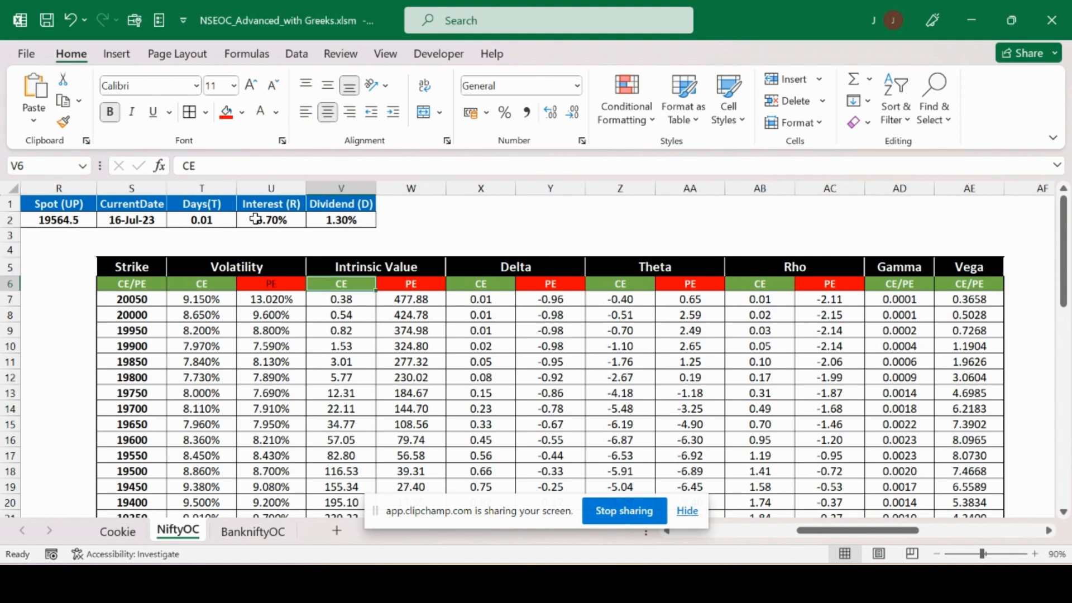
key("Up")
key("Down")
key("Right")
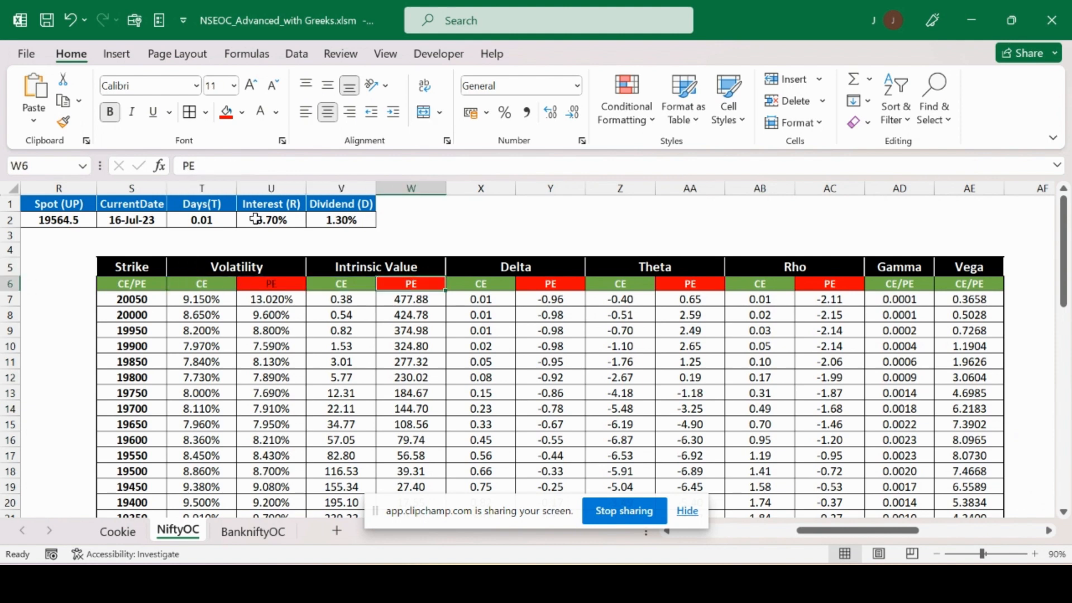
key("Right")
key("Up")
key("Down")
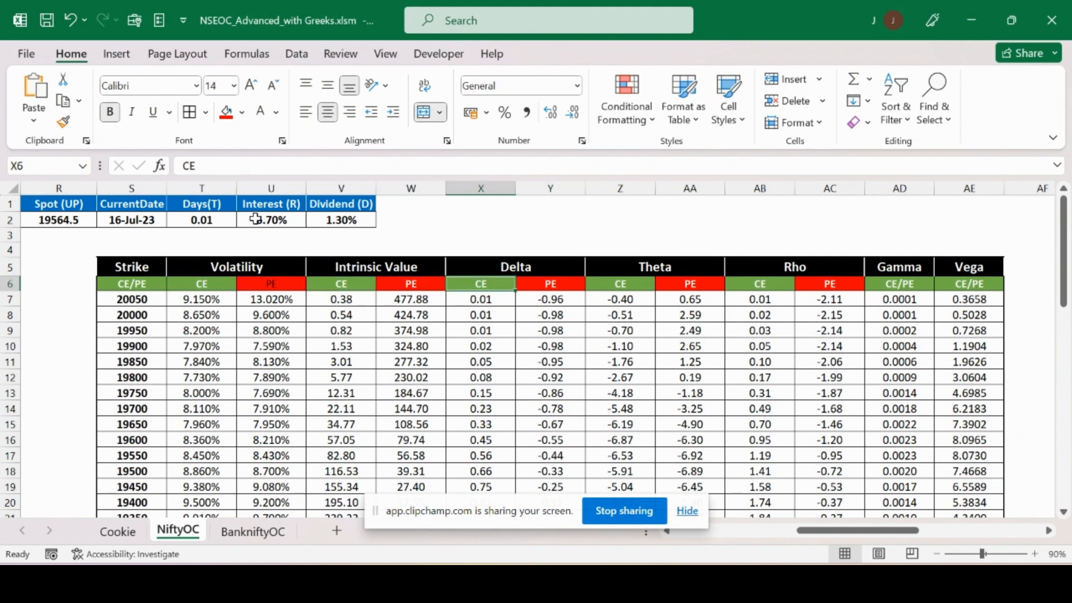
key("Right")
key("Right")
key("Right")
key("Right")
key("Right")
key("Right")
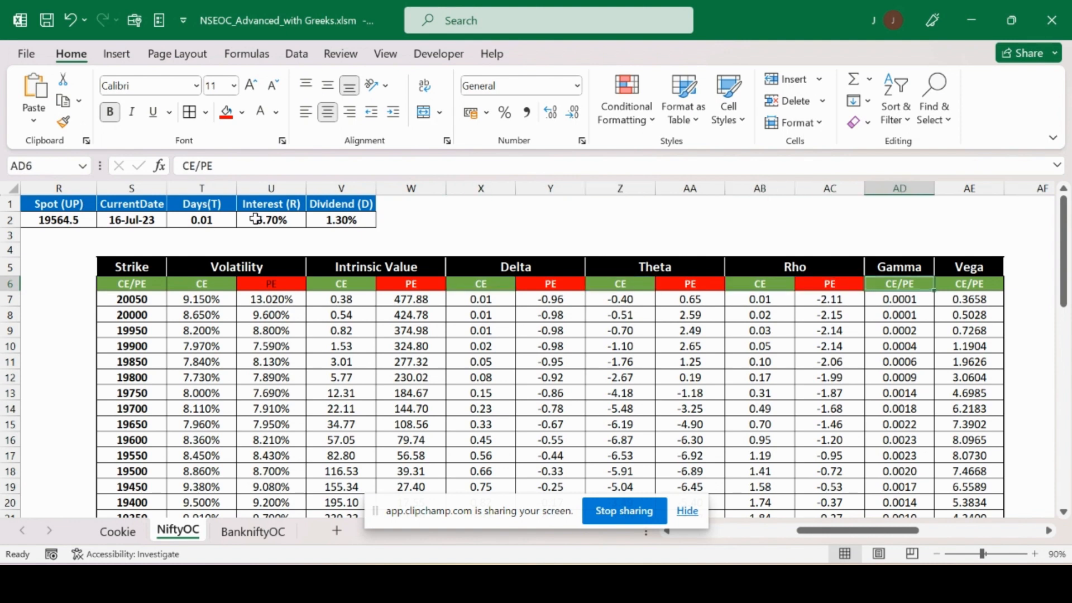
key("Right")
key("Left")
key("Left")
key("Left")
key("Left")
key("Left")
key("Left")
key("Left")
key("Left")
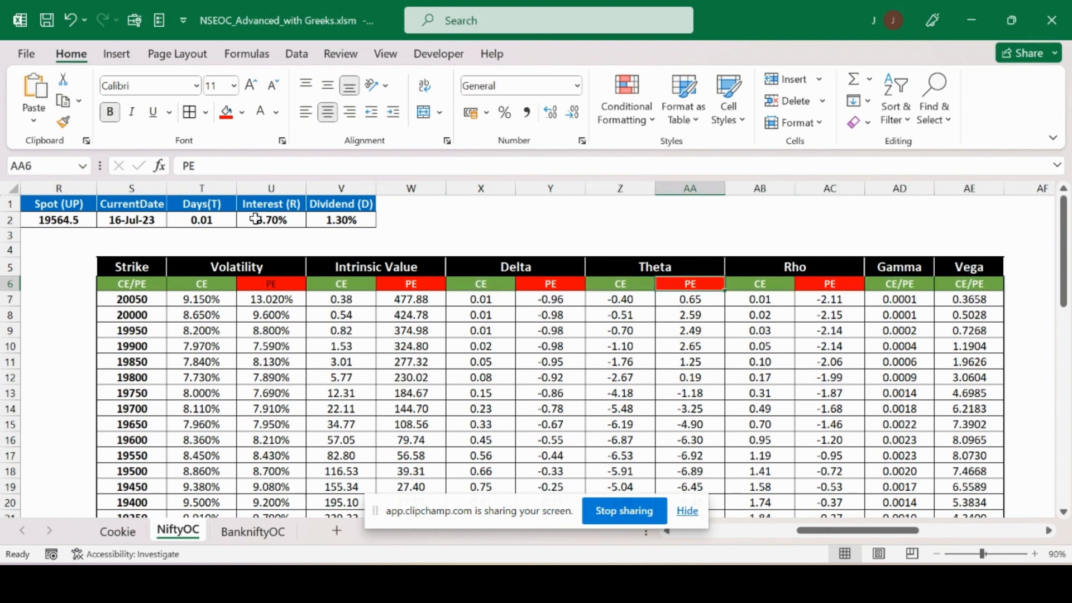
key("Left")
key("Left")
key("Left")
key("Left")
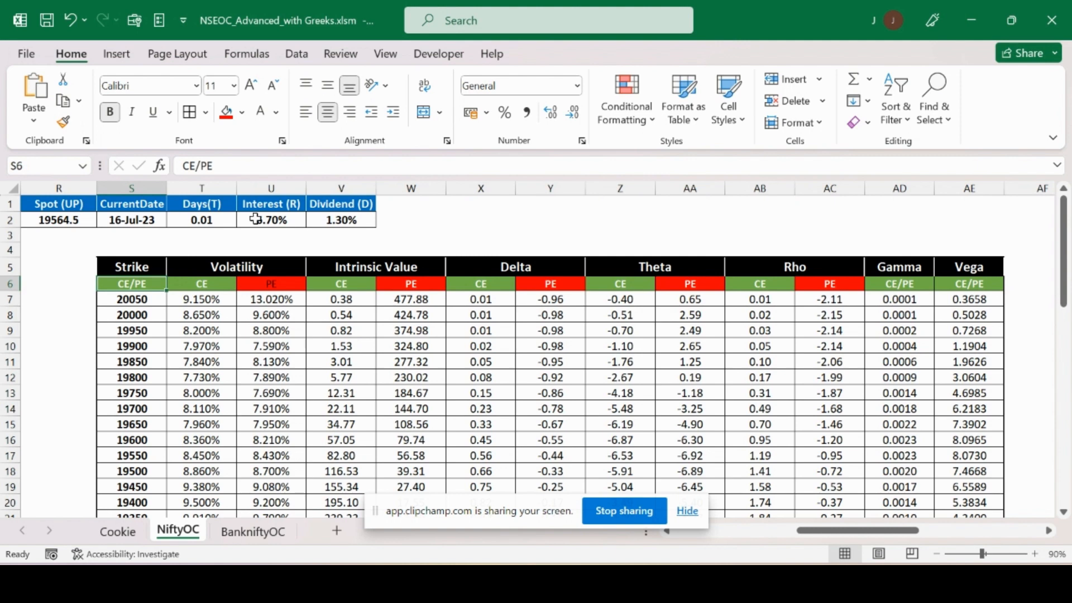
- Clear all values and formulas from the Greeks table body, S7 to AE26, keeping the headings
key("Down")
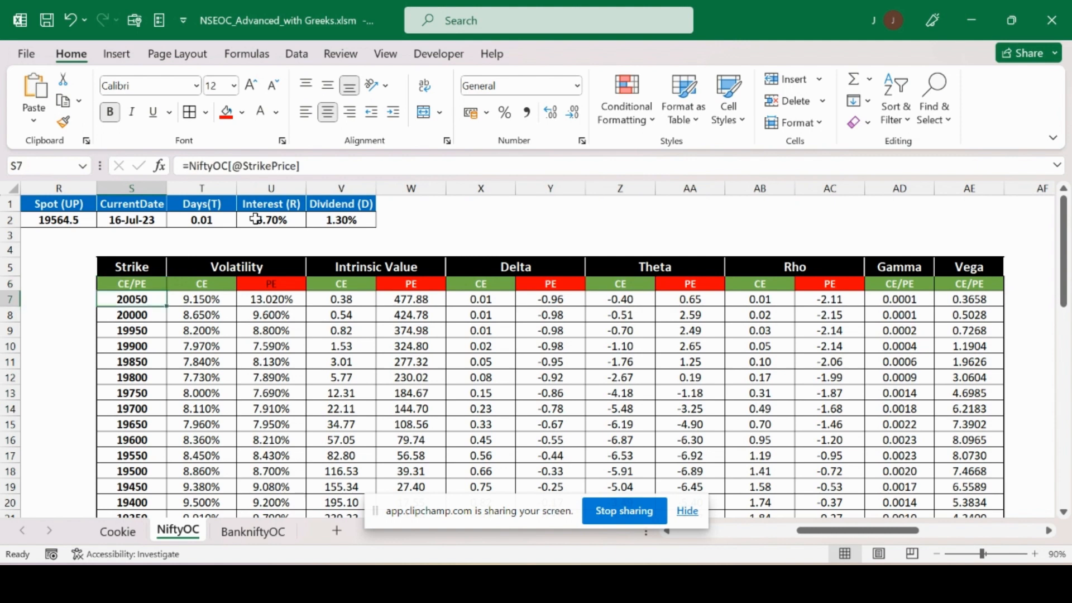
key("ctrl+a")
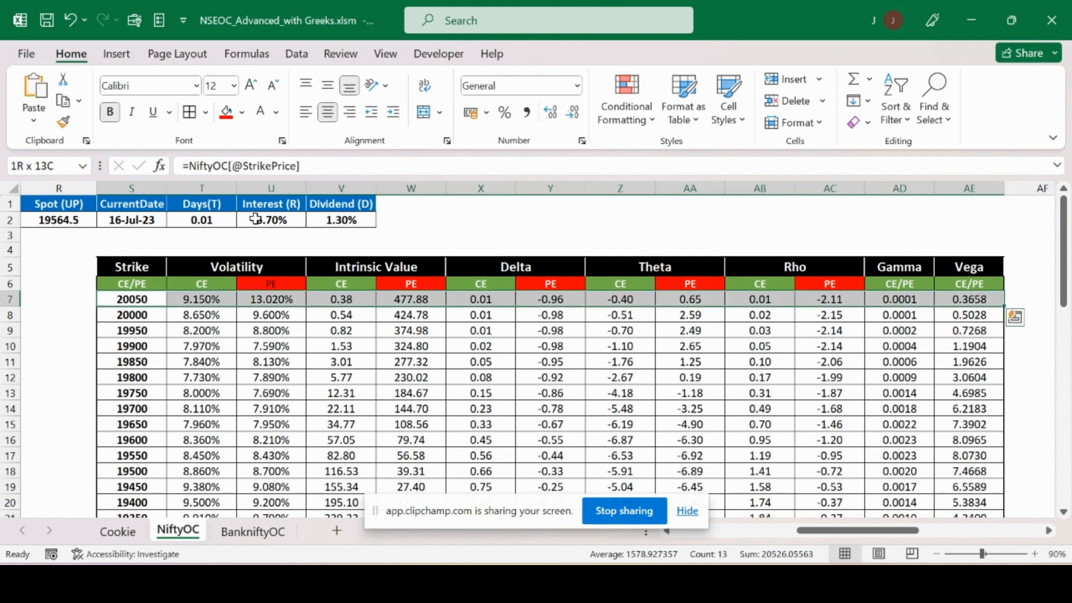
scroll(255, 219, "down", 2)
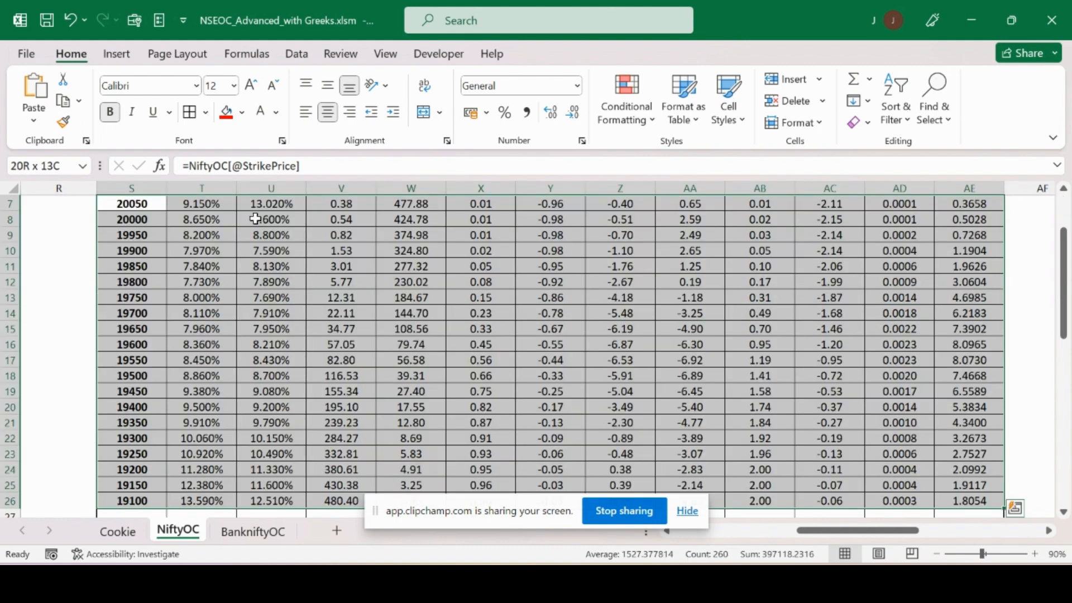
key("Delete")
key("Up")
key("Up")
key("Up")
key("Up")
key("Up")
key("Up")
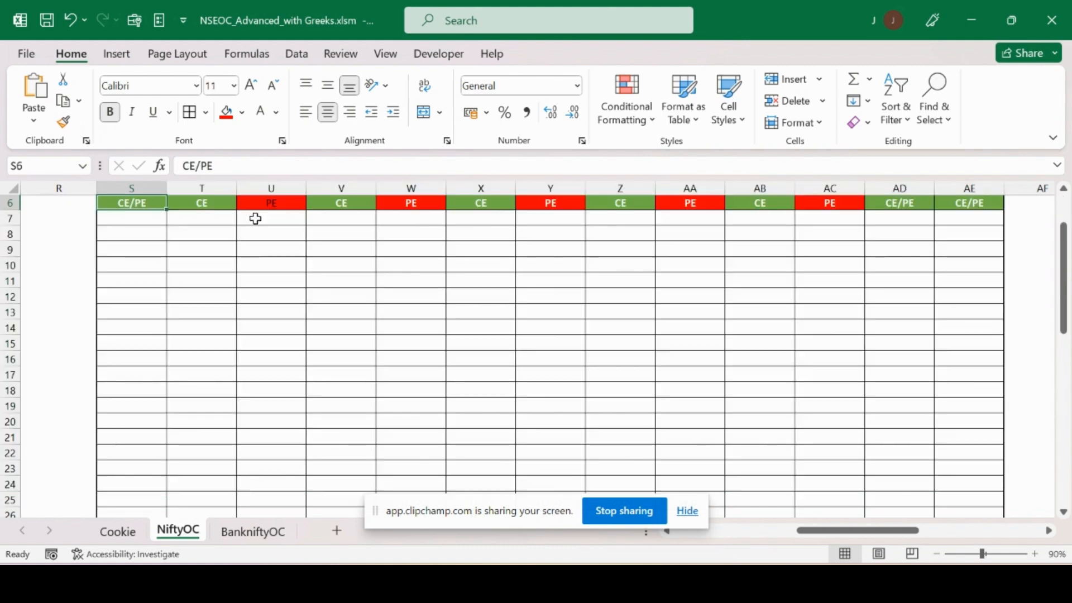
key("Down")
key("Down")
key("Down")
key("Down")
key("Down")
key("Down")
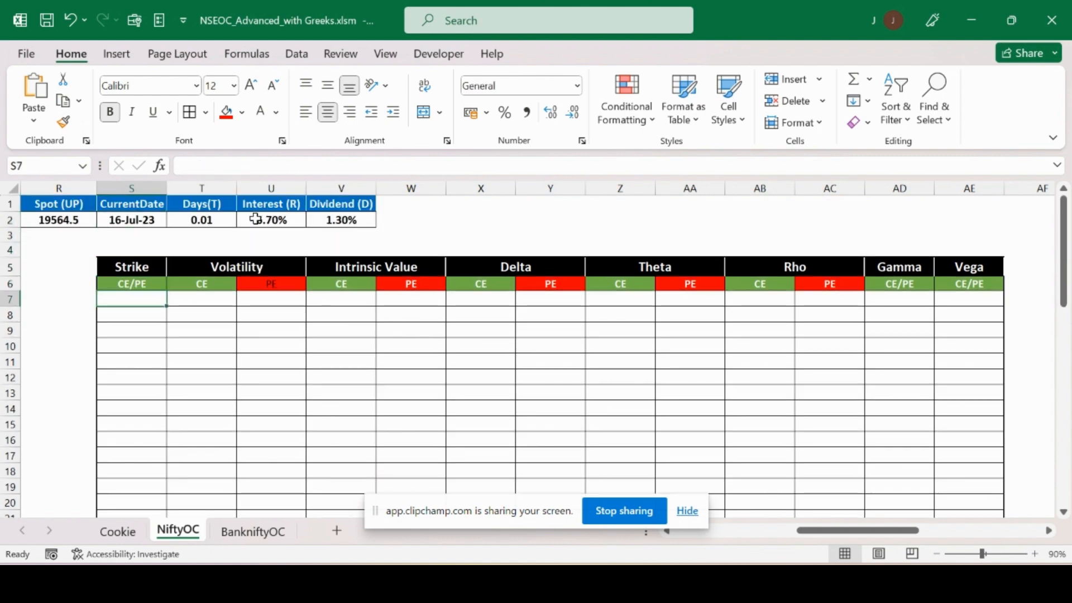
type("=")
key("Left")
key("Left")
key("Left")
key("Left")
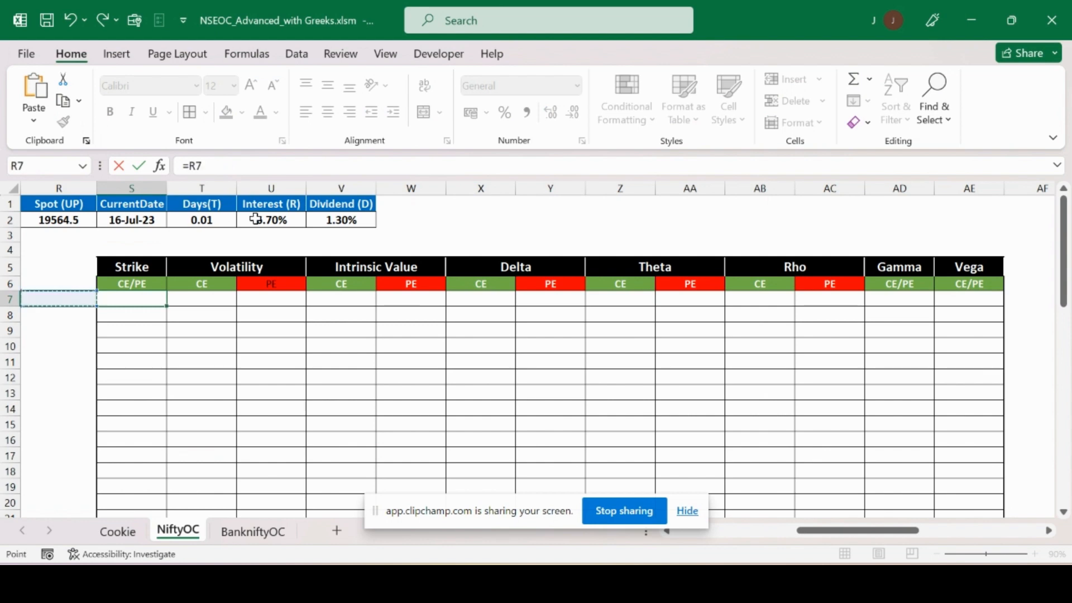
key("Left")
key("Left")
key("Left")
key("Left")
key("Left")
key("Left")
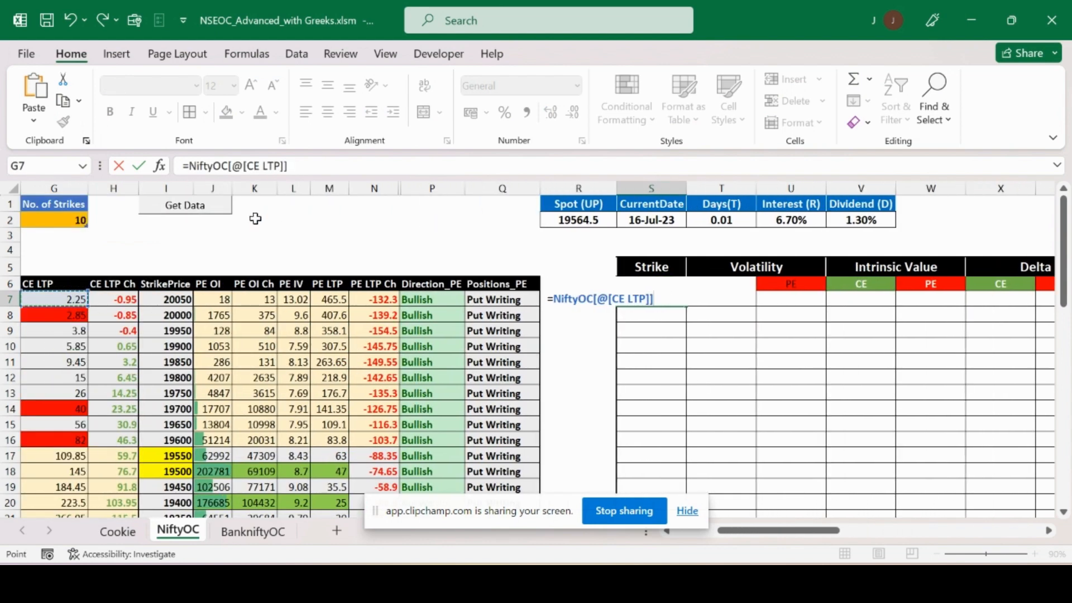
key("Right")
key("Right")
key("Left")
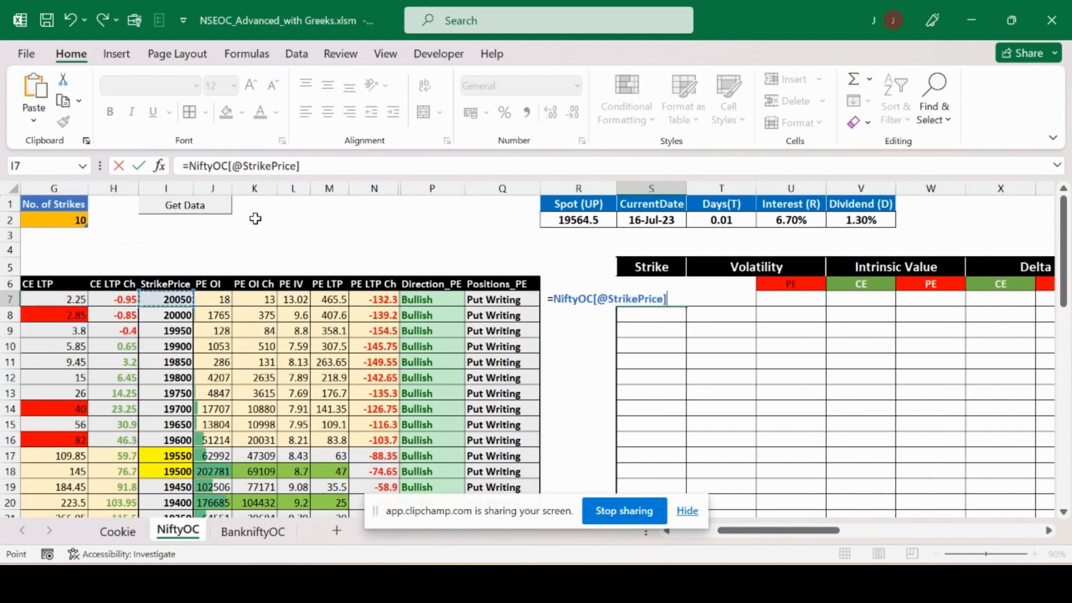
key("Return")
- Examine the strike formula in S7, the empty CE Volatility cell and the option chain's PE values in row 7
key("Up")
key("Right")
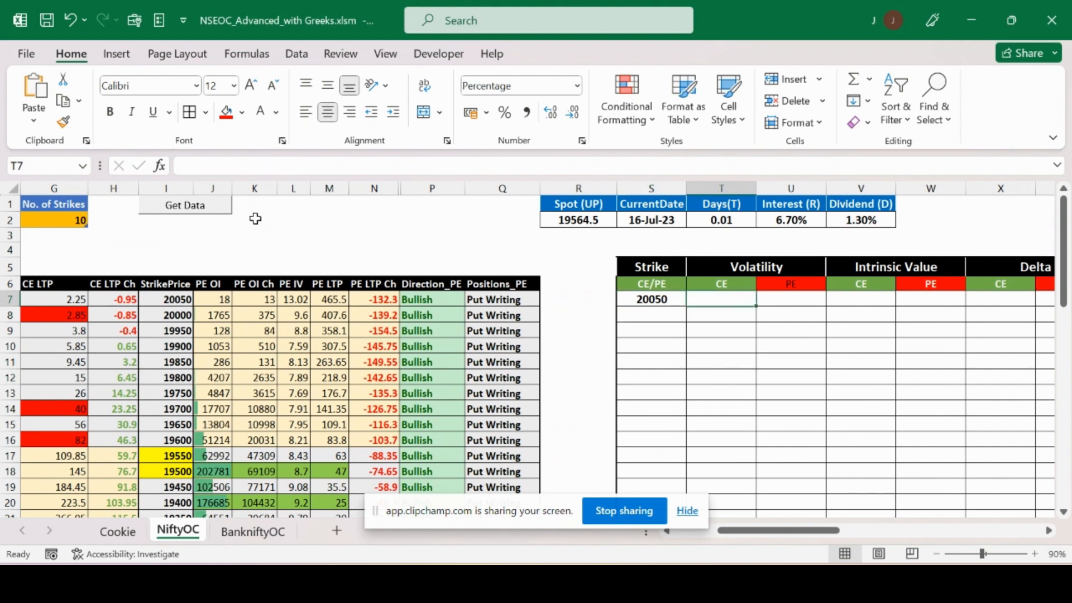
key("Left")
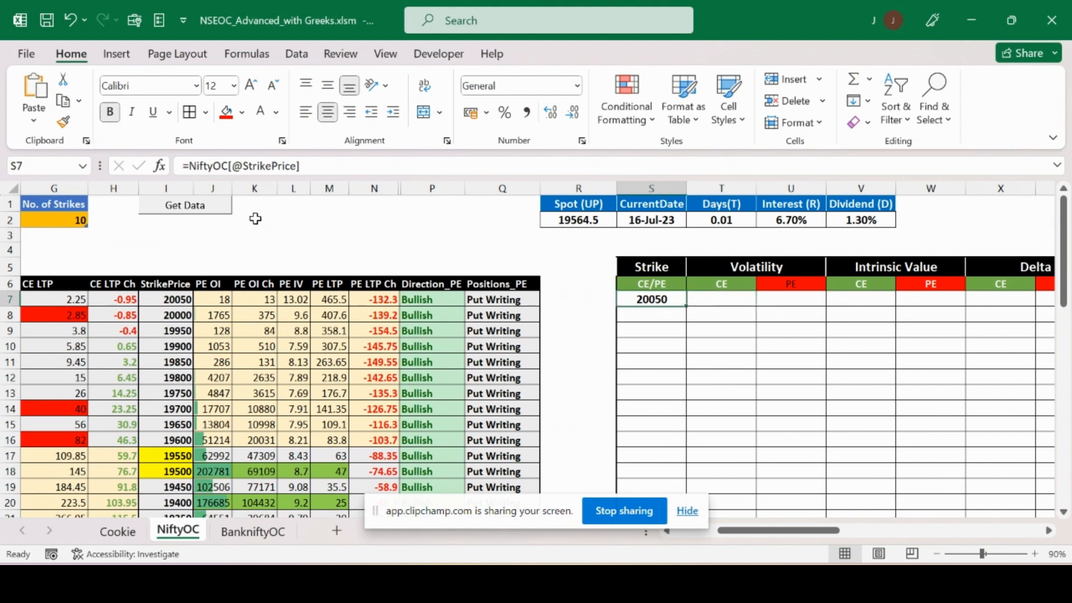
key("Right")
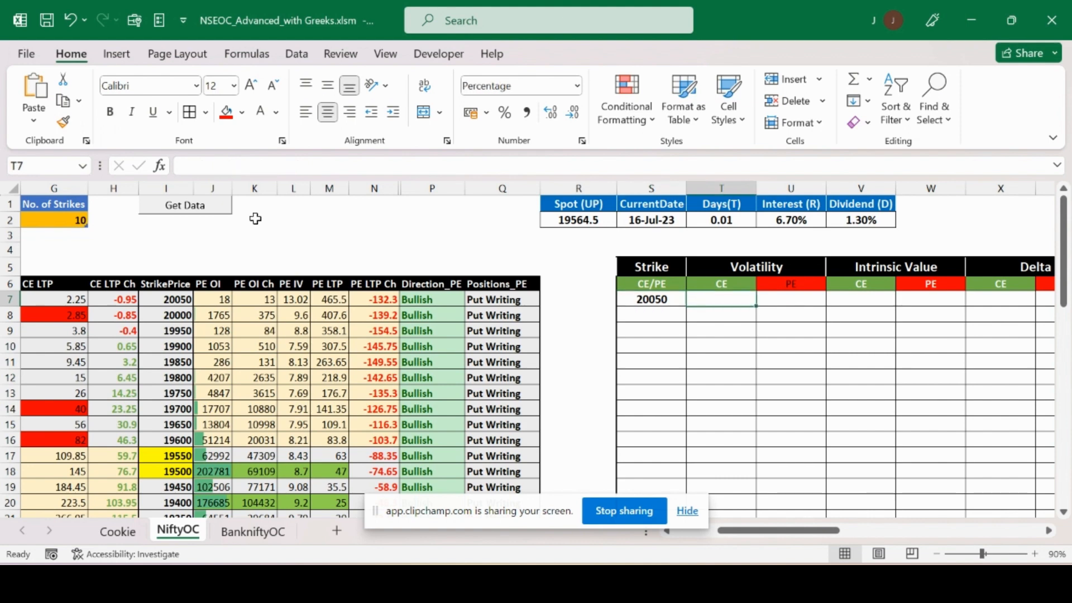
key("Left")
key("Left")
key("Left")
key("Left")
key("Left")
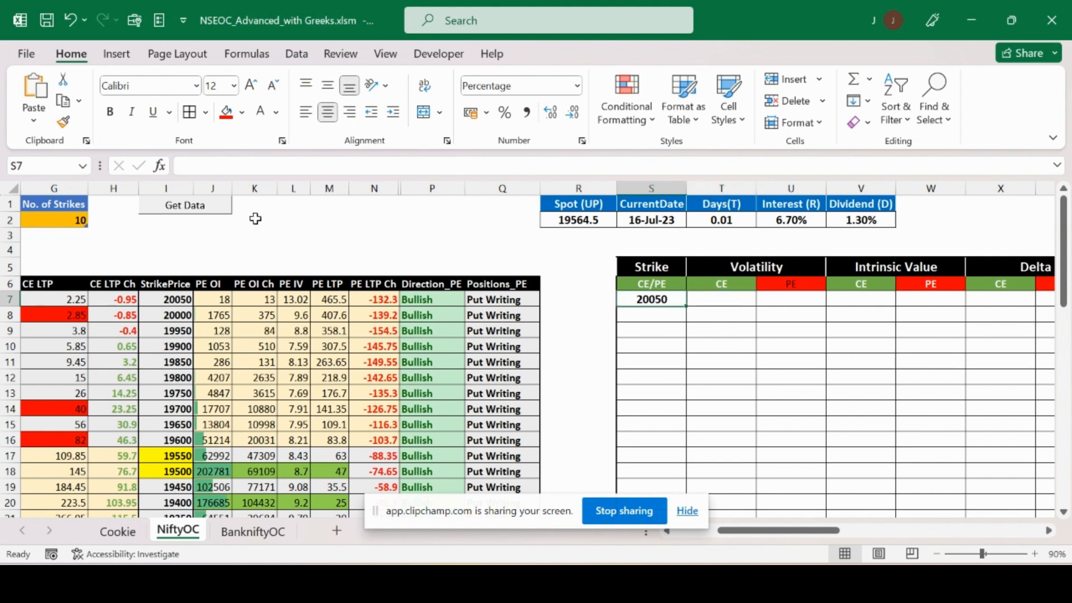
key("Left")
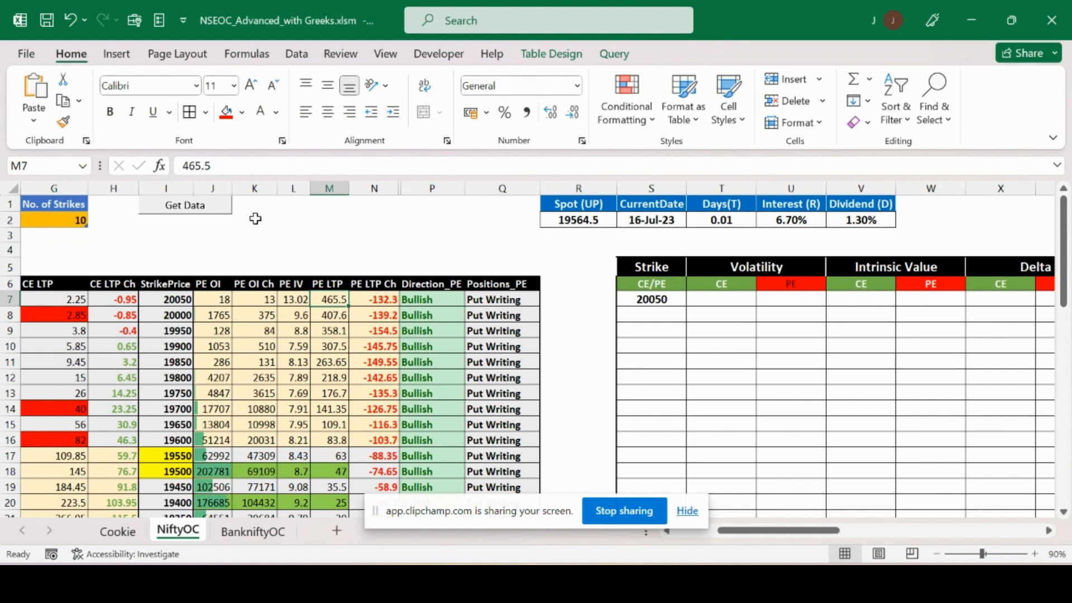
key("Right")
key("Right")
key("Right")
key("Right")
key("Right")
key("Right")
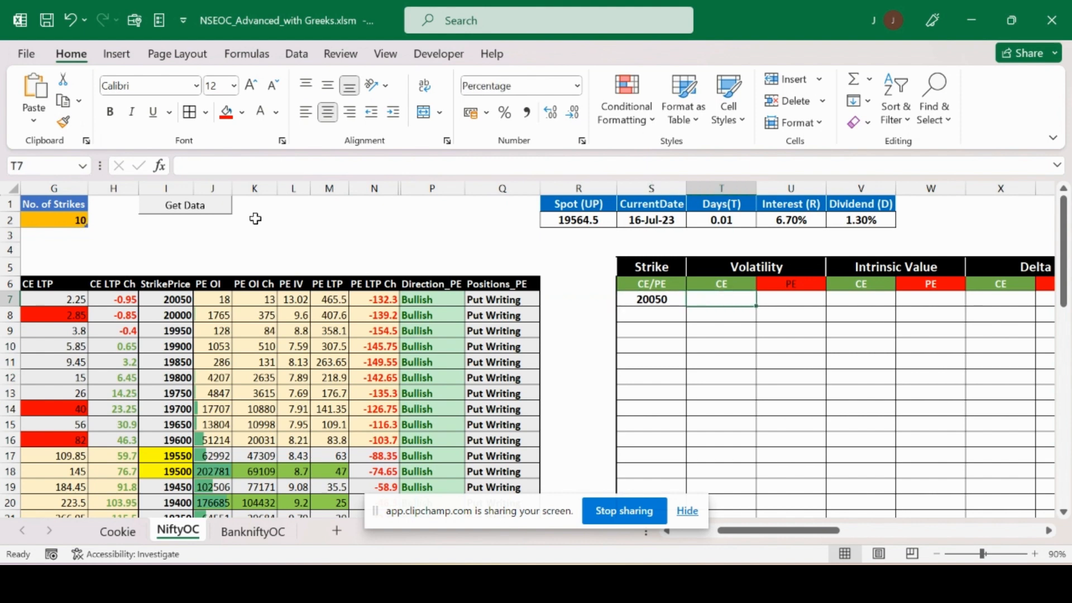
- Review the Strike cell S7 alongside the empty CE and PE Volatility cells T7 and U7
left_click(673, 300)
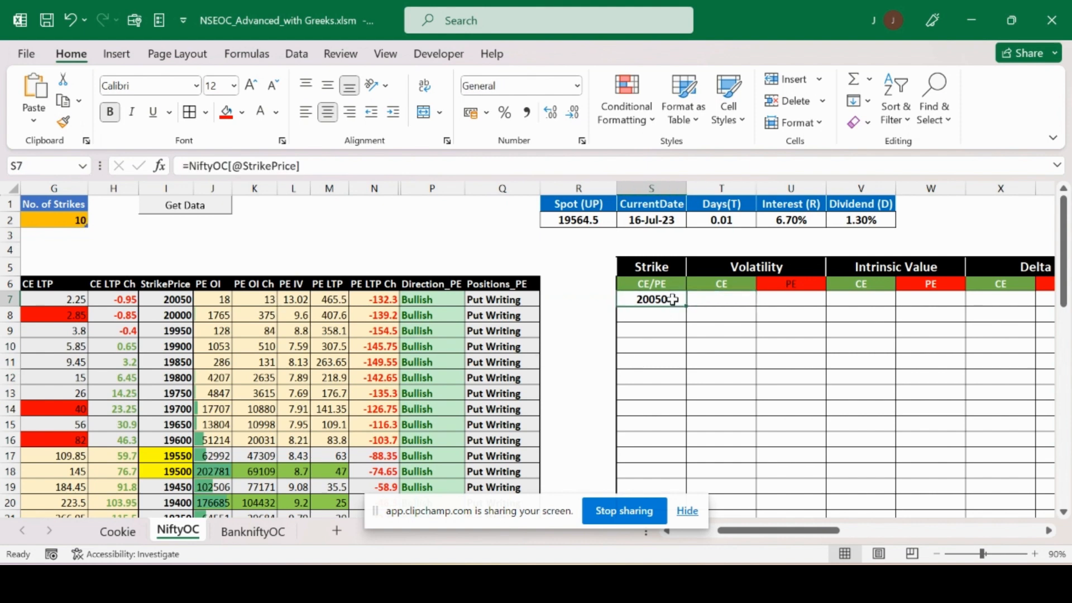
left_click(724, 298)
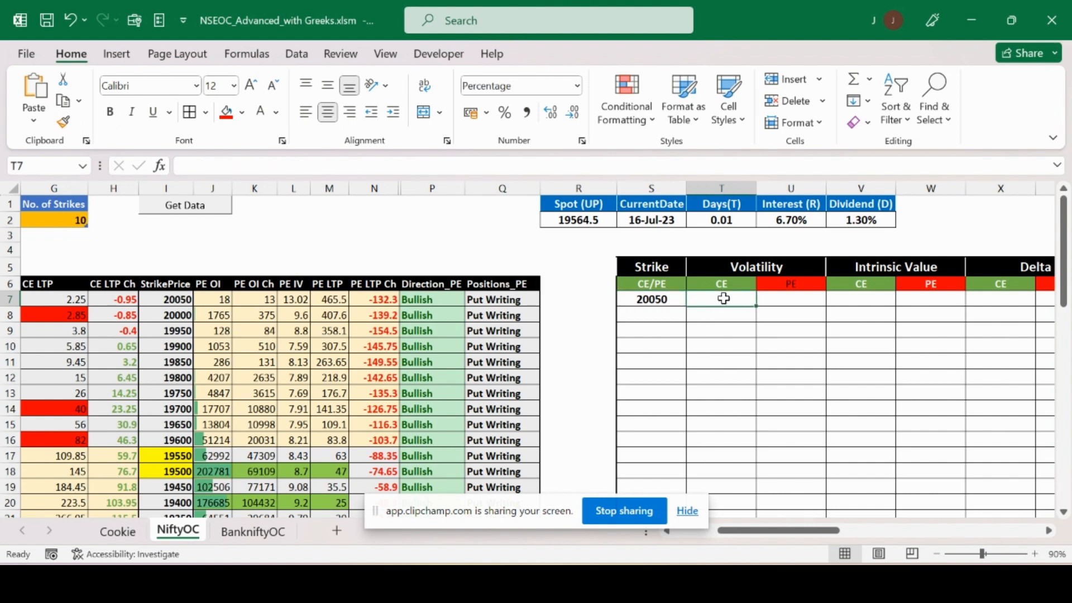
key("Tab")
key("Left")
key("Right")
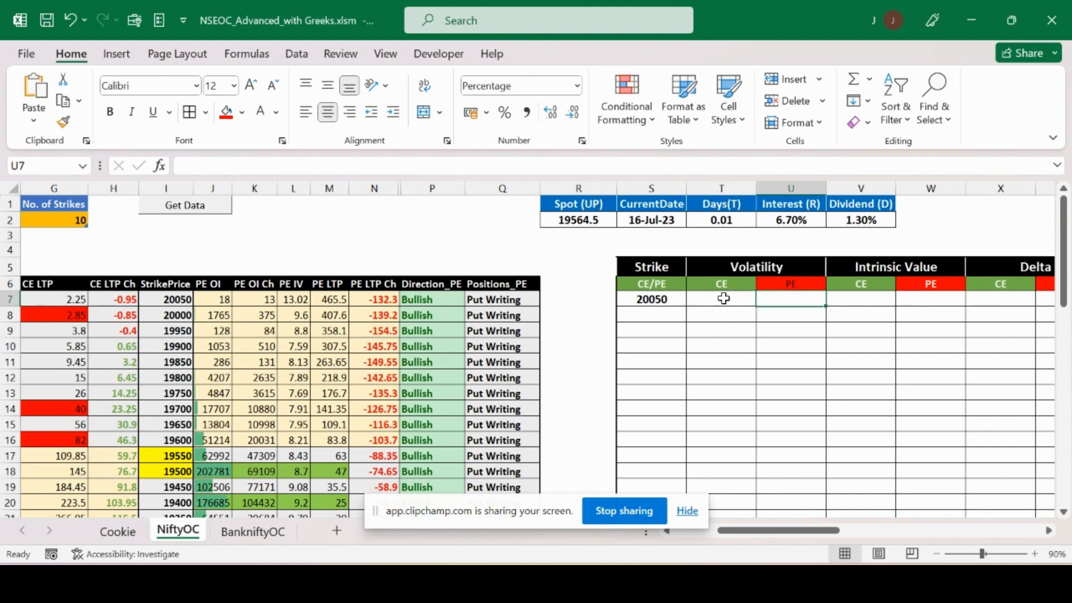
key("Left")
key("Right")
key("Left")
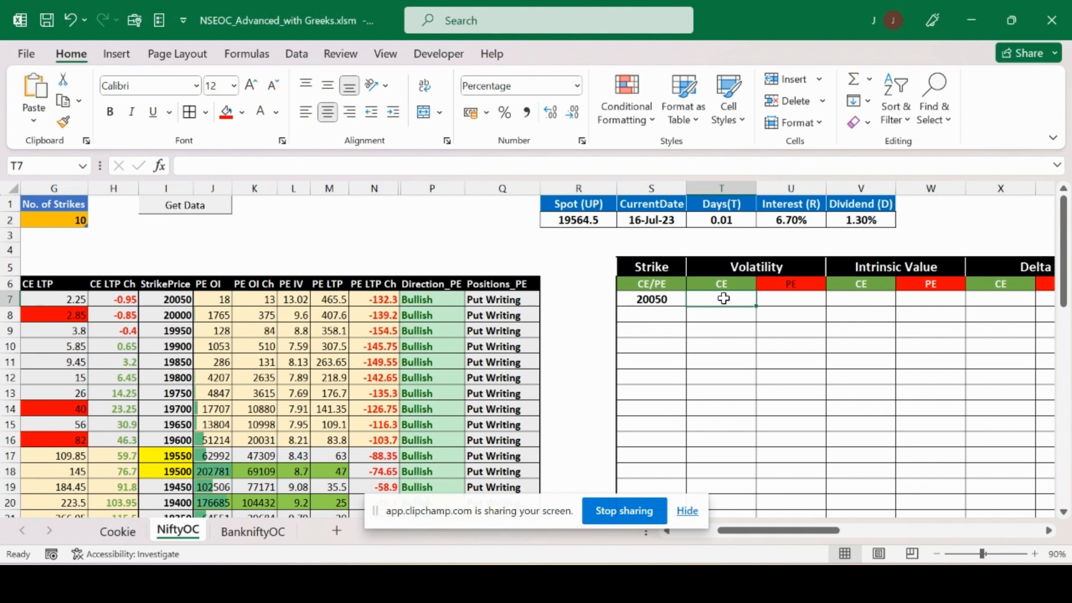
- Link the CE Volatility cell T7 to the option chain's call implied volatility with =NiftyOC[@[CE IV]]
type("=")
key("Left")
key("Left")
key("Left")
key("Left")
key("Left")
key("Left")
key("Left")
key("Left")
key("Left")
key("Left")
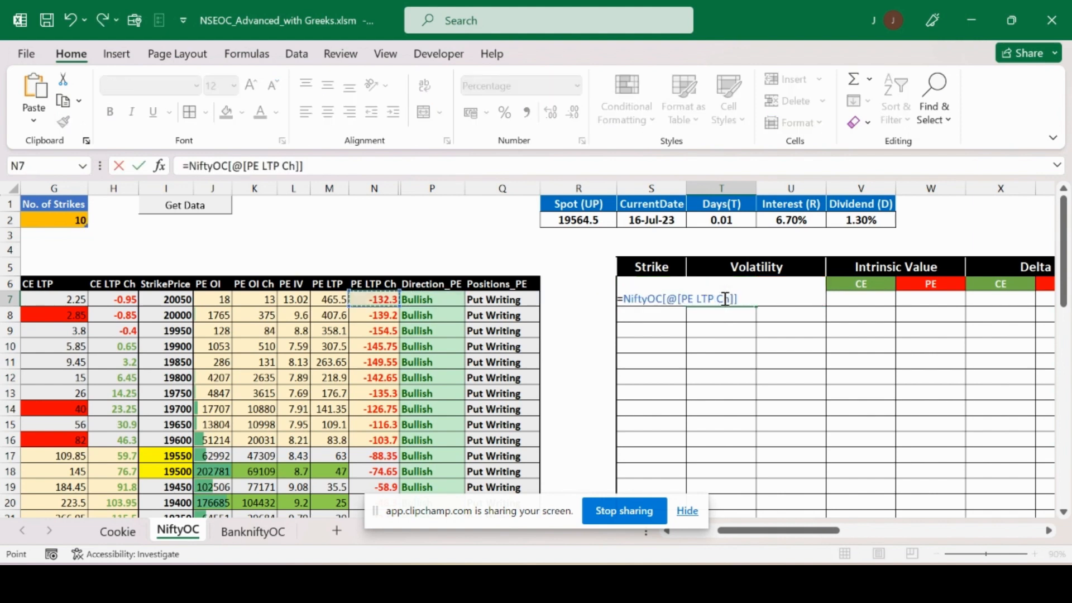
key("Left")
key("Left")
key("Left")
key("Left")
key("Left")
key("Left")
key("Left")
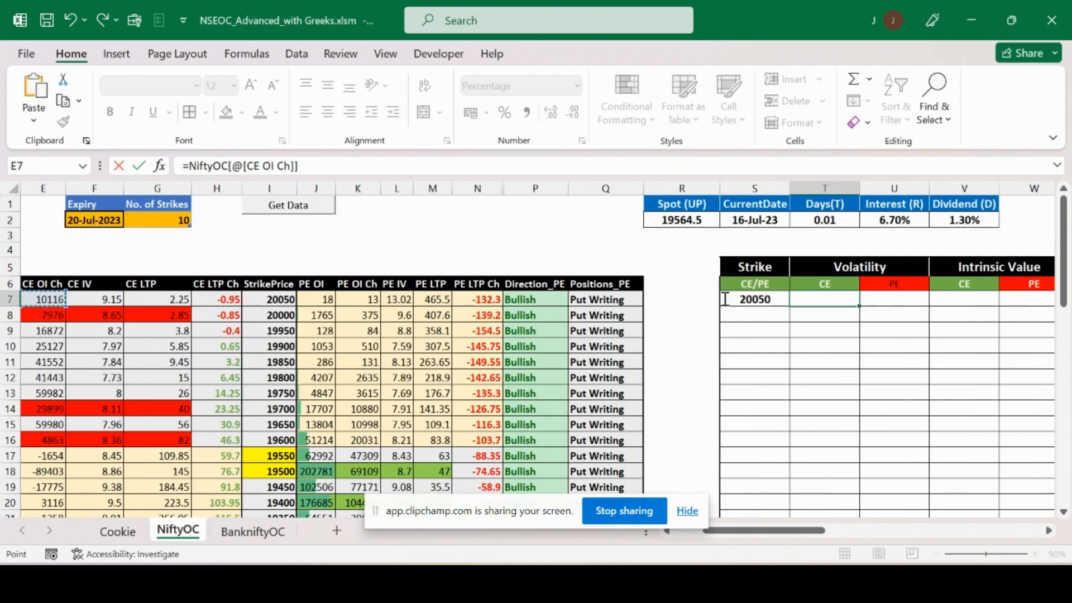
key("Right")
key("Right")
key("Right")
key("Right")
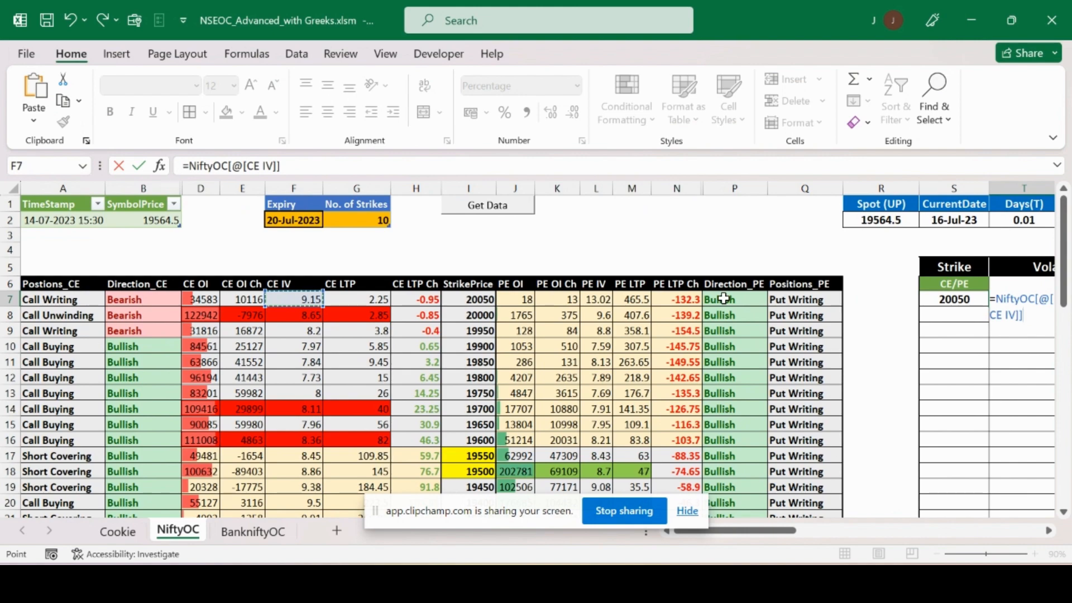
key("ctrl+Return")
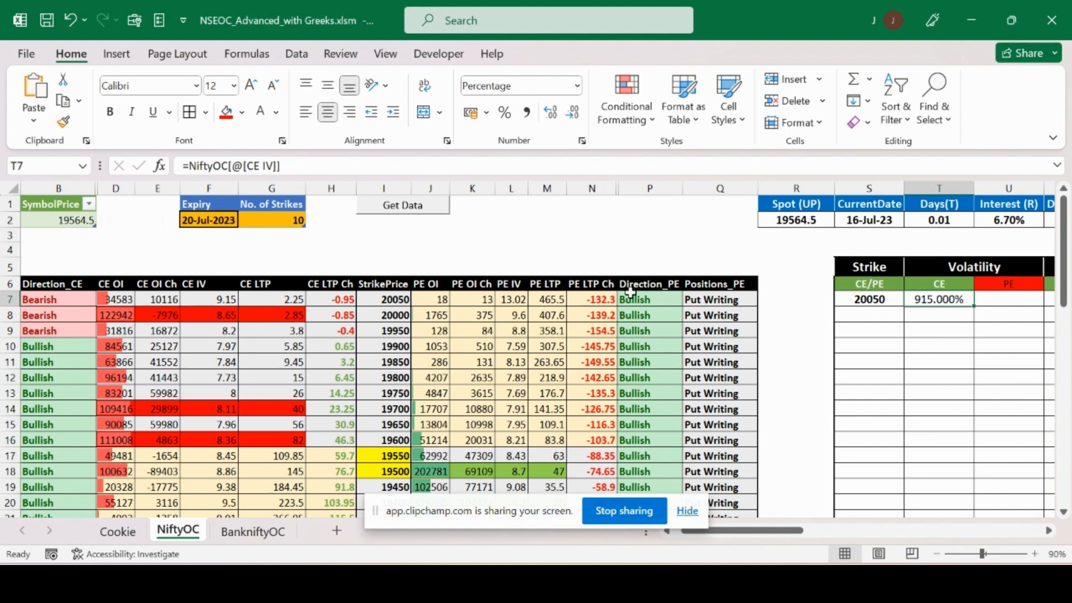
- Extend the CE Volatility formula in T7 to divide the implied volatility by 100
left_click(506, 166)
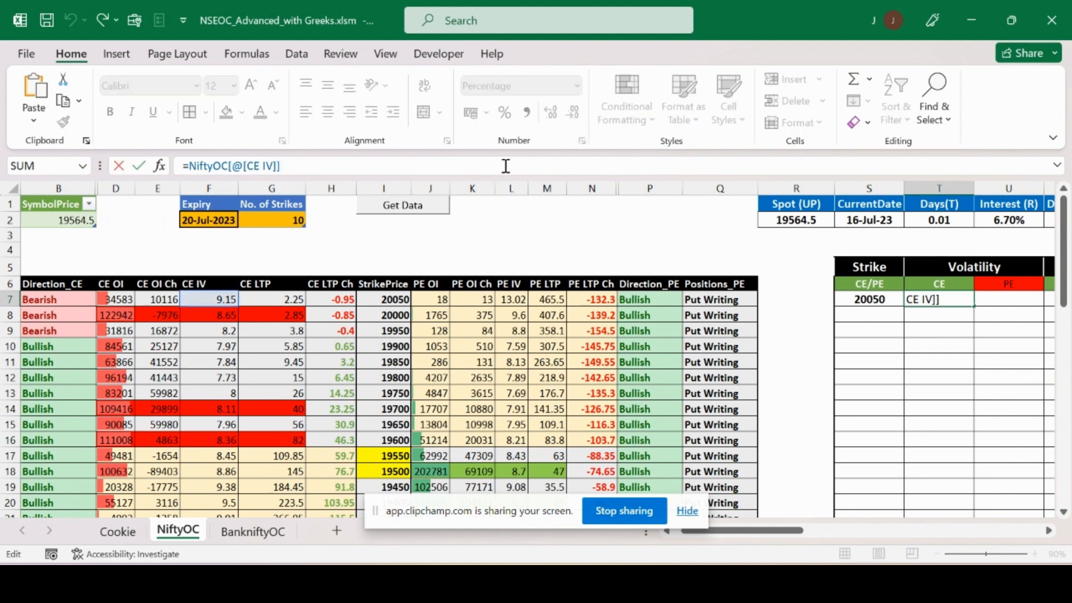
type("/100")
key("Return")
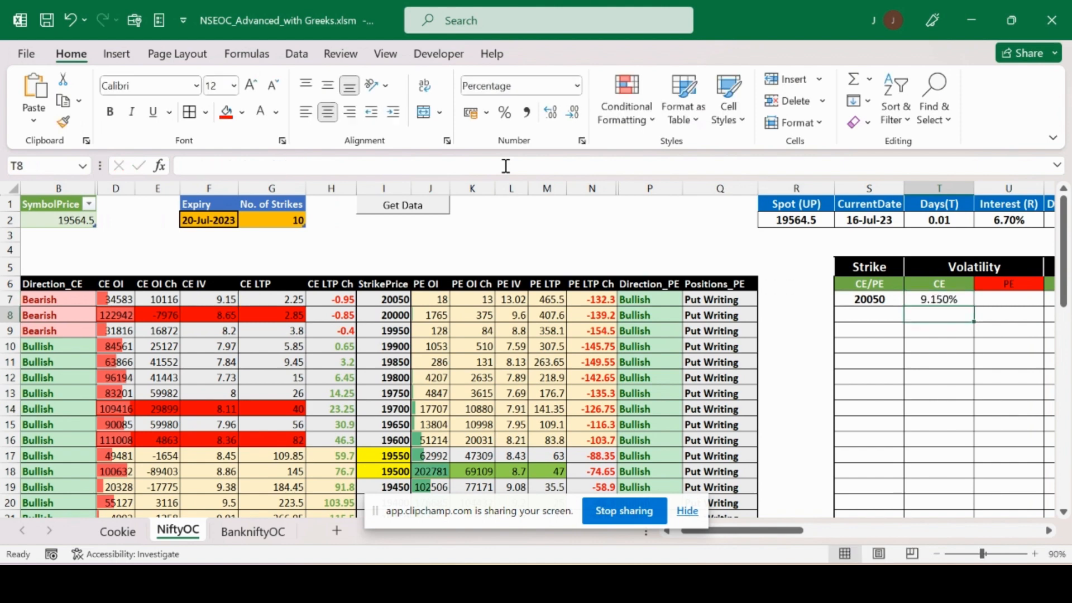
- Enter =NiftyOC[@[PE IV]]/100 in the PE Volatility cell U7 and return to the CE Volatility cell T7
key("Up")
key("Right")
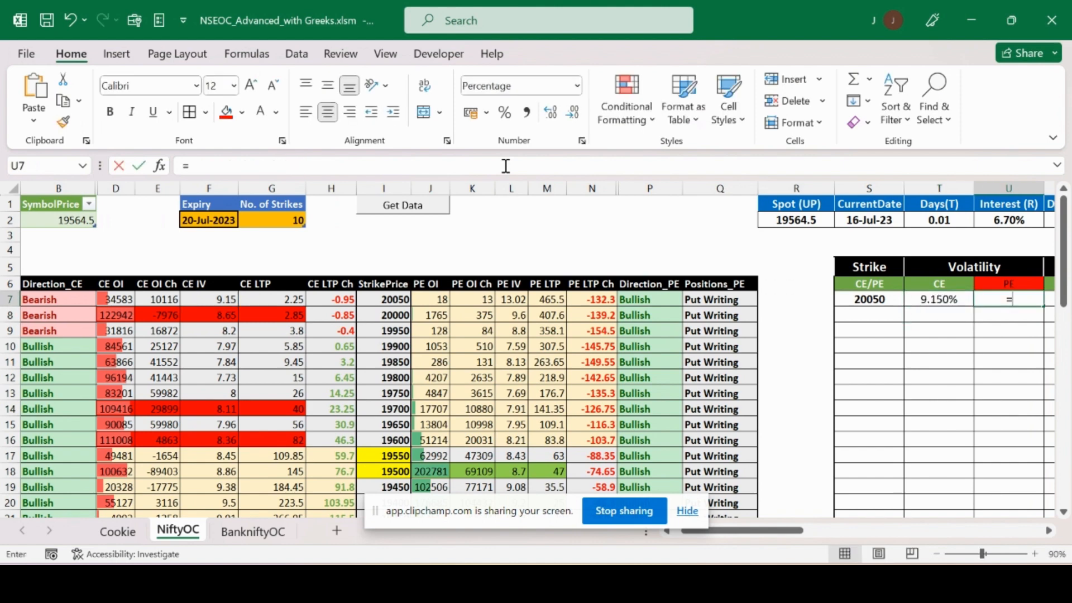
type("=")
key("Left")
key("Left")
key("Left")
key("Left")
key("Left")
key("Left")
key("Left")
key("Left")
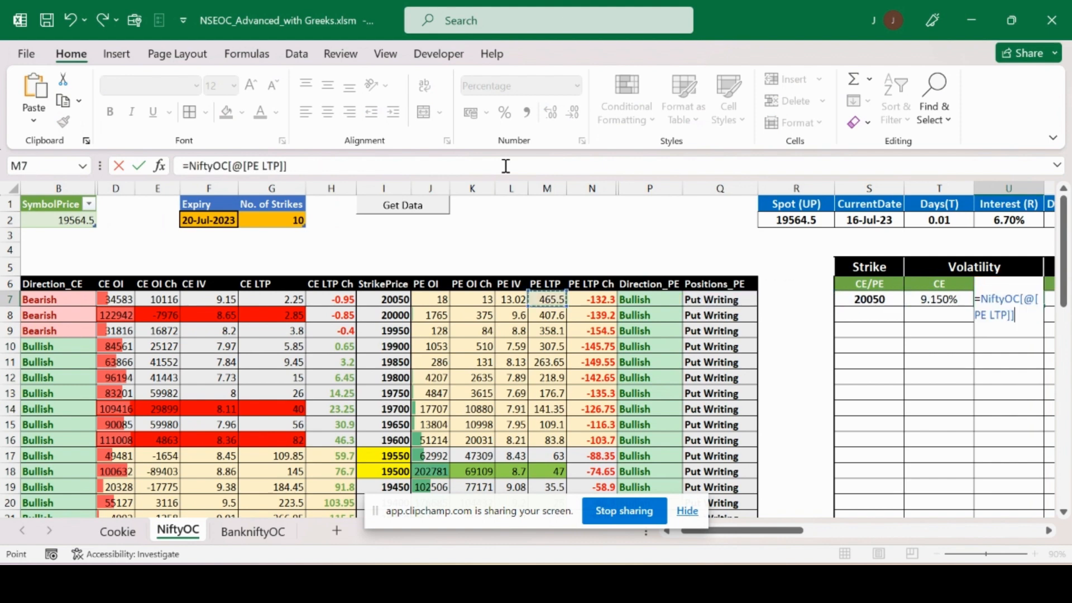
type("/")
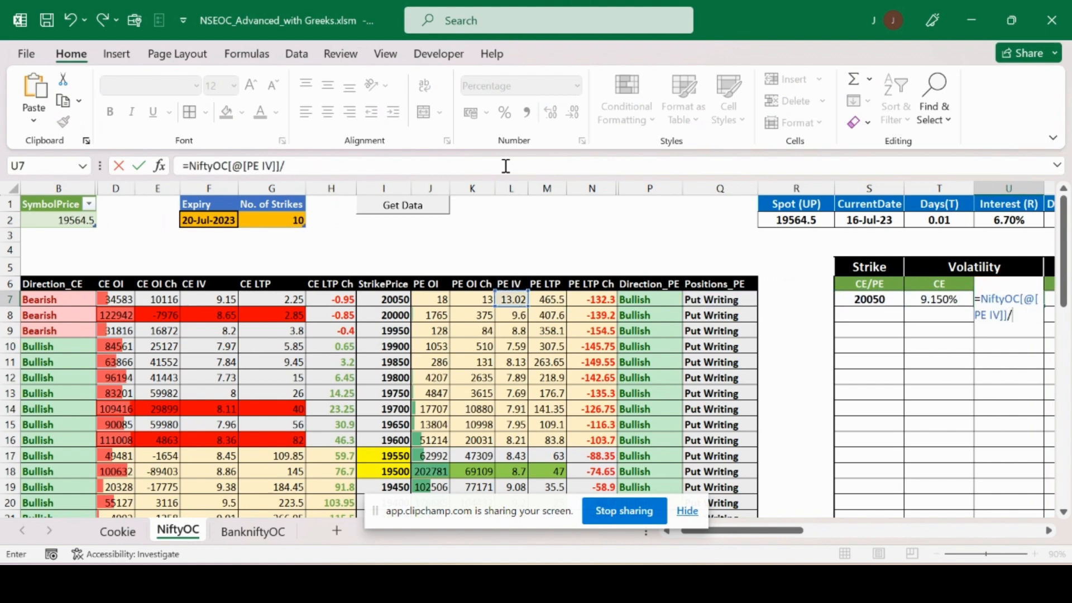
type("365")
key("BackSpace")
key("BackSpace")
key("BackSpace")
type("100")
key("Return")
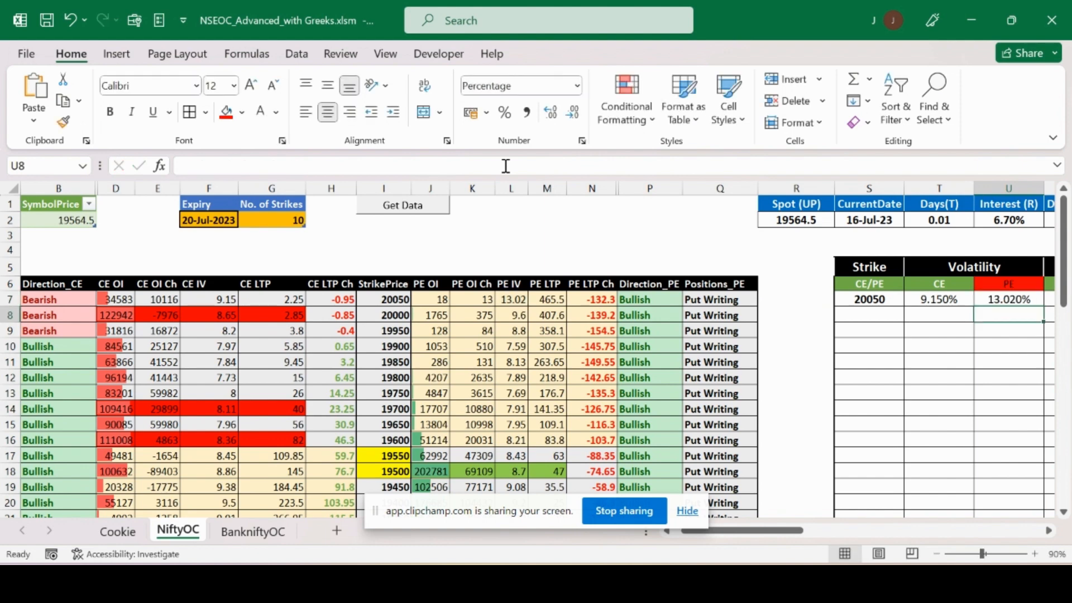
key("Up")
key("Left")
key("Left")
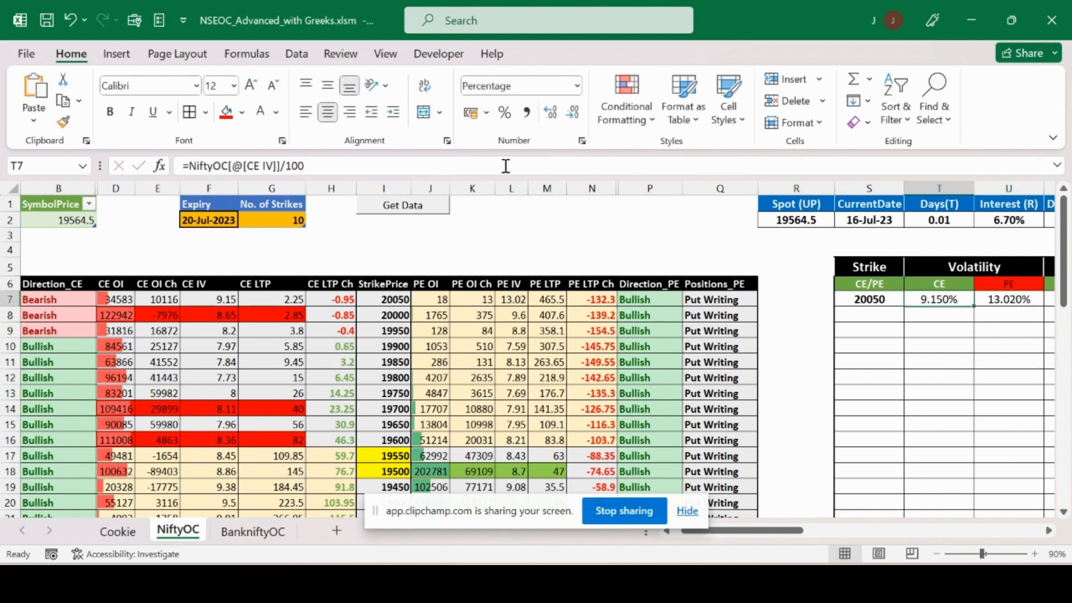
- Review the Strike and Volatility formulas in S7:U7 alongside the empty Intrinsic Value cells V7 and W7
key("Right")
key("Left")
key("Left")
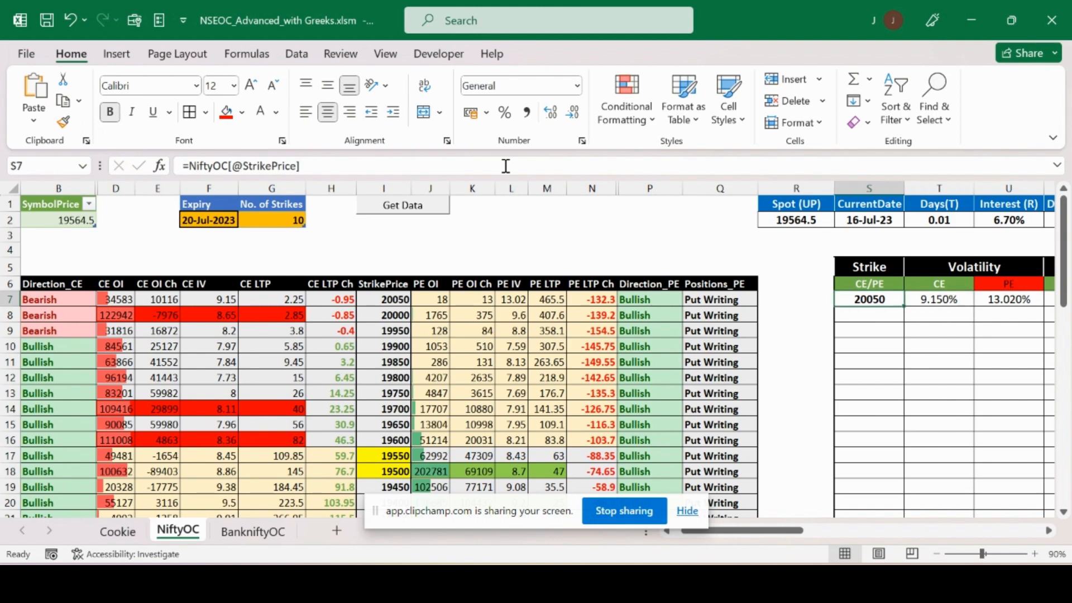
key("Right")
key("Right")
key("Right")
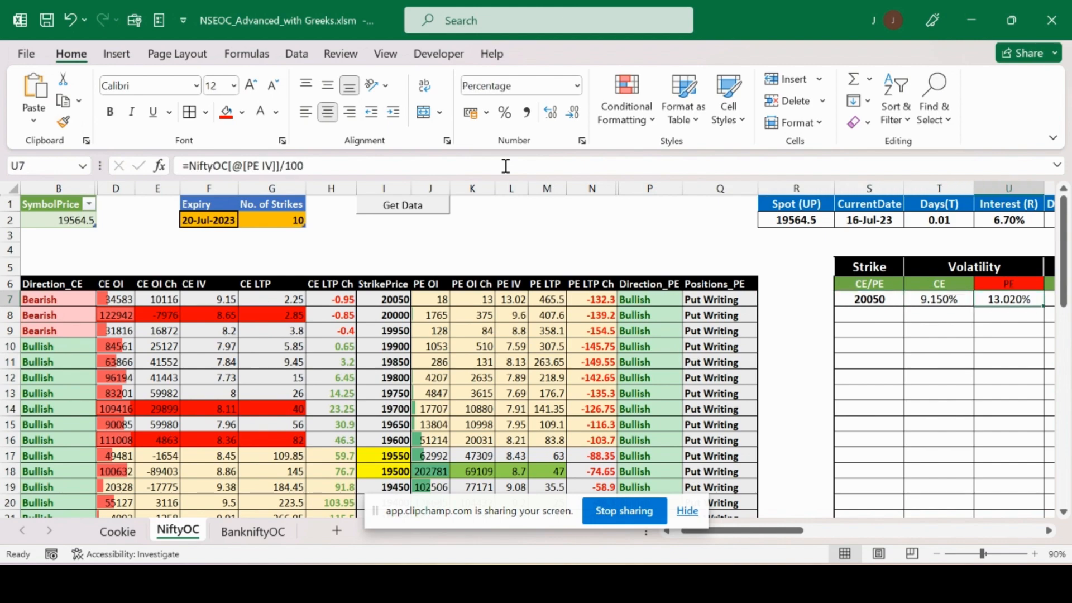
key("Right")
key("Right")
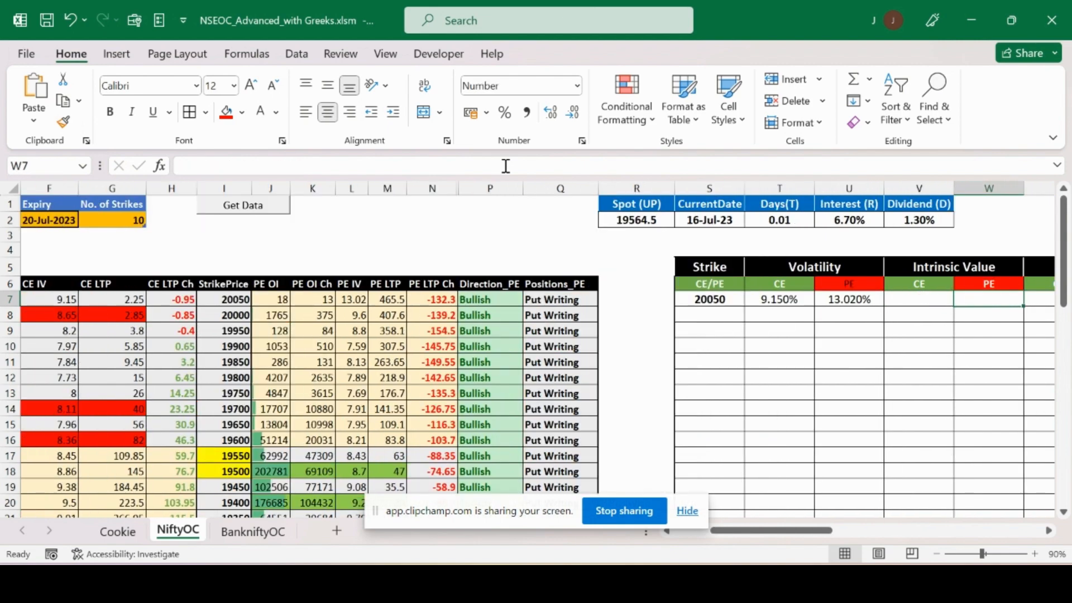
- Copy the Strike, CE Volatility and PE Volatility formulas from S7:U7 down through row 26 to match the option chain
key("Left")
key("Left")
key("Left")
key("Left")
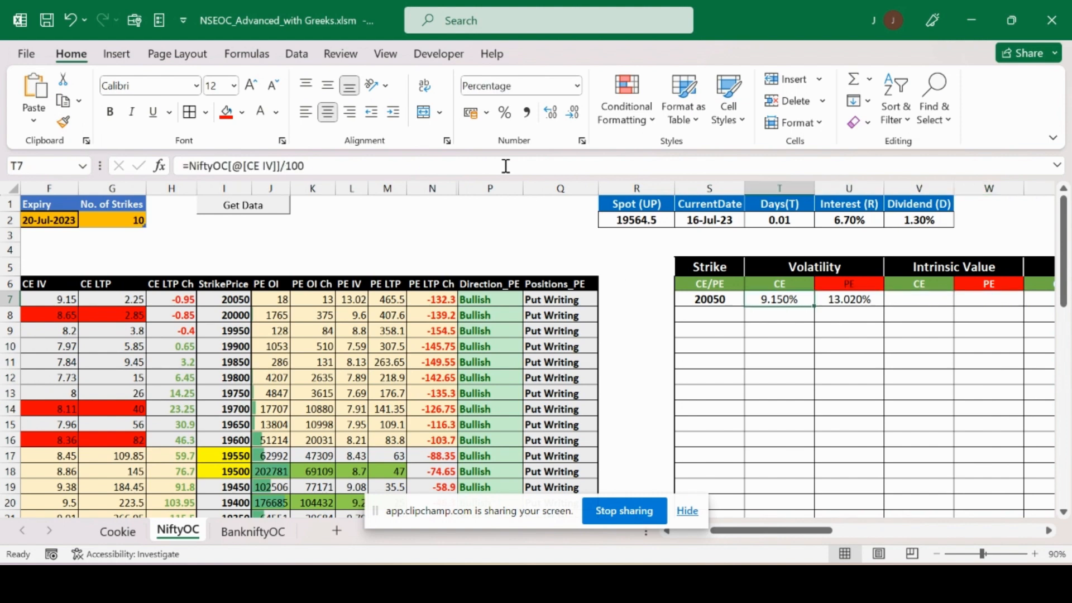
key("shift+Right")
key("shift+Right")
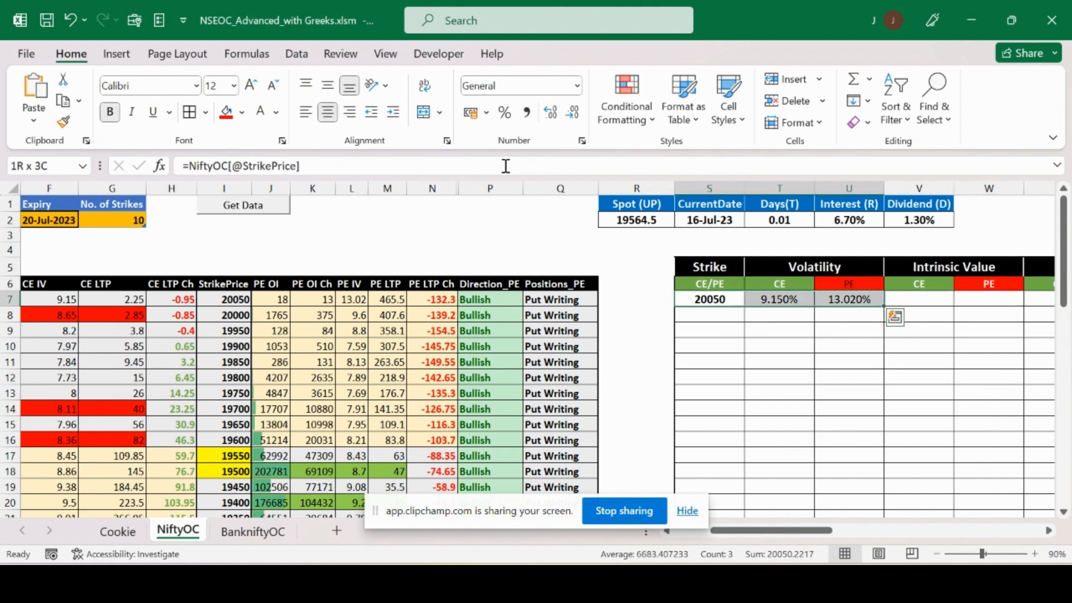
key("ctrl+c")
key("shift+Down")
key("shift+Down")
key("shift+Down")
key("shift+Down")
key("shift+Down")
key("shift+Down")
key("shift+Down")
key("shift+Down")
key("shift+Down")
key("shift+Down")
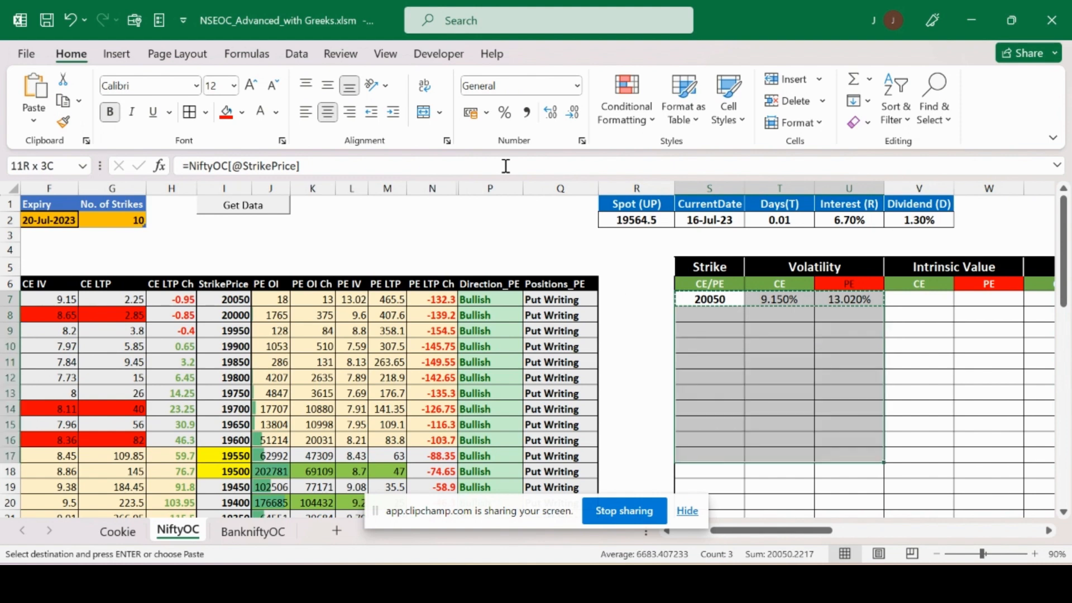
key("shift+Down")
key("shift+Down")
key("shift+Down")
key("shift+Down")
key("shift+Down")
key("shift+Down")
key("shift+Down")
key("shift+Down")
key("shift+Down")
key("shift+Down")
key("shift+Down")
key("shift+Down")
key("shift+Down")
key("shift+Down")
key("shift+Down")
key("shift+Down")
key("shift+Down")
key("shift+Down")
key("shift+Down")
key("shift+Down")
key("shift+Up")
key("shift+Up")
key("shift+Up")
key("shift+Up")
key("shift+Up")
key("shift+Up")
key("shift+Up")
key("shift+Up")
key("shift+Up")
key("shift+Up")
key("shift+Up")
key("shift+Up")
key("shift+Up")
key("shift+Down")
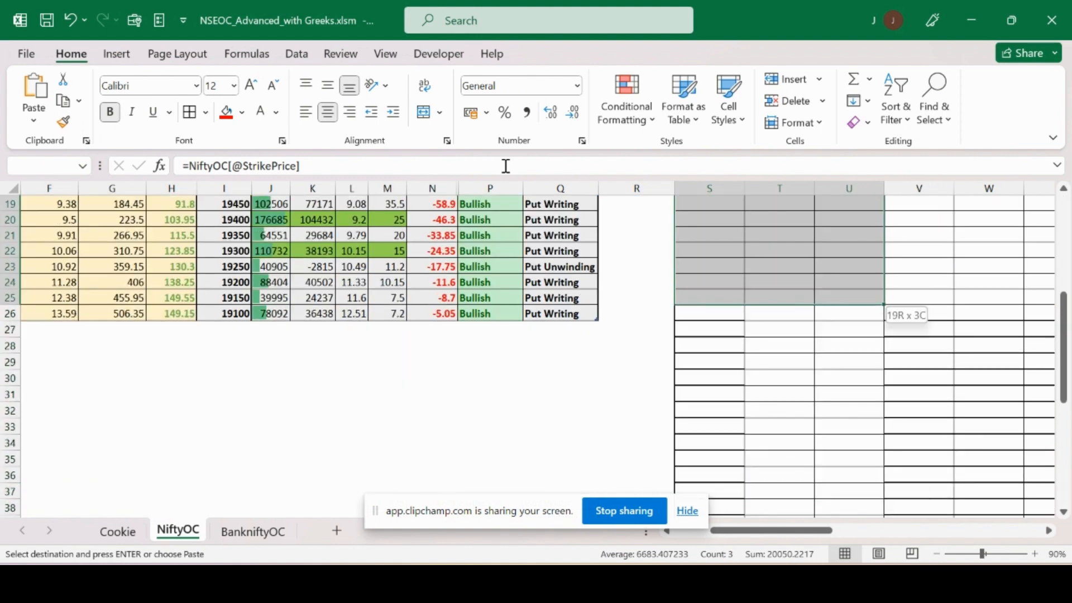
key("shift+Down")
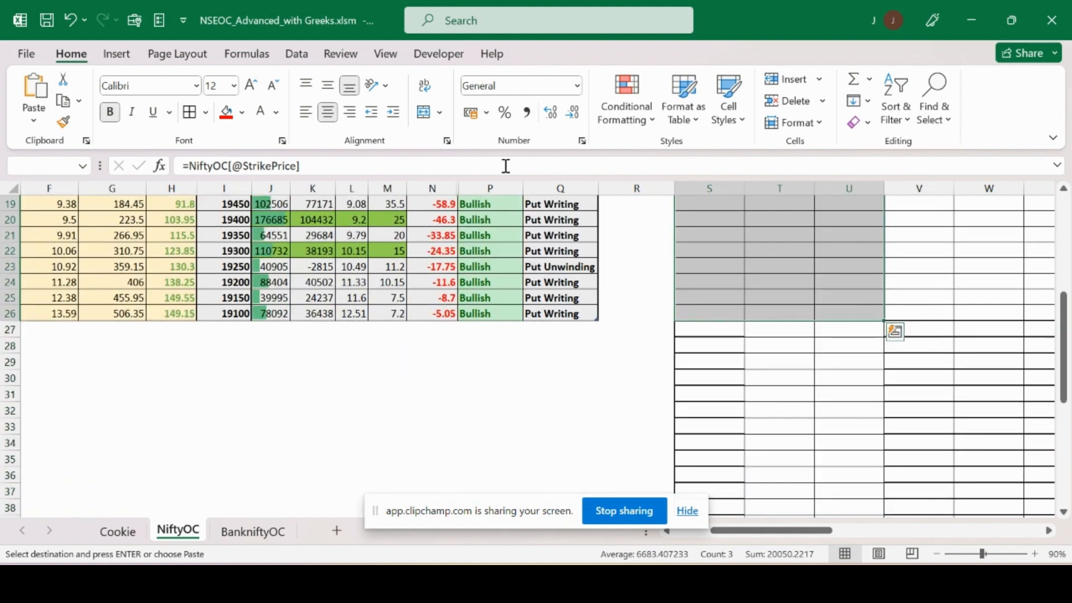
key("ctrl+v")
key("Up")
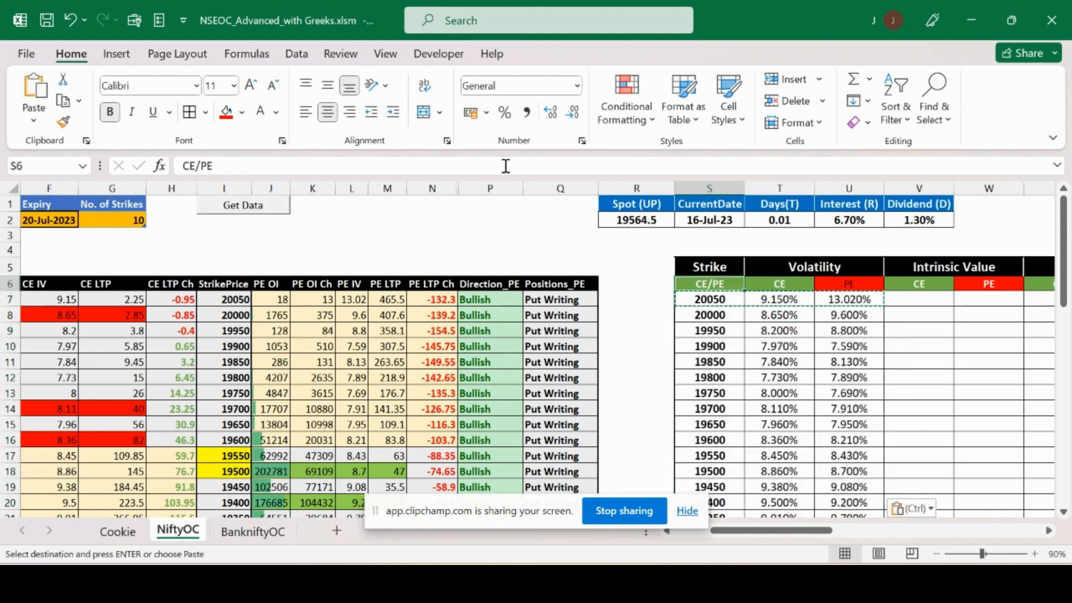
- Examine the No. of Strikes setting in G2 together with the StrikePrice column of the option chain
key("Left")
key("Left")
key("Left")
key("Left")
key("Left")
key("Left")
key("Left")
key("Left")
key("Left")
key("Left")
key("Left")
key("Left")
key("Left")
key("Left")
key("Left")
key("Left")
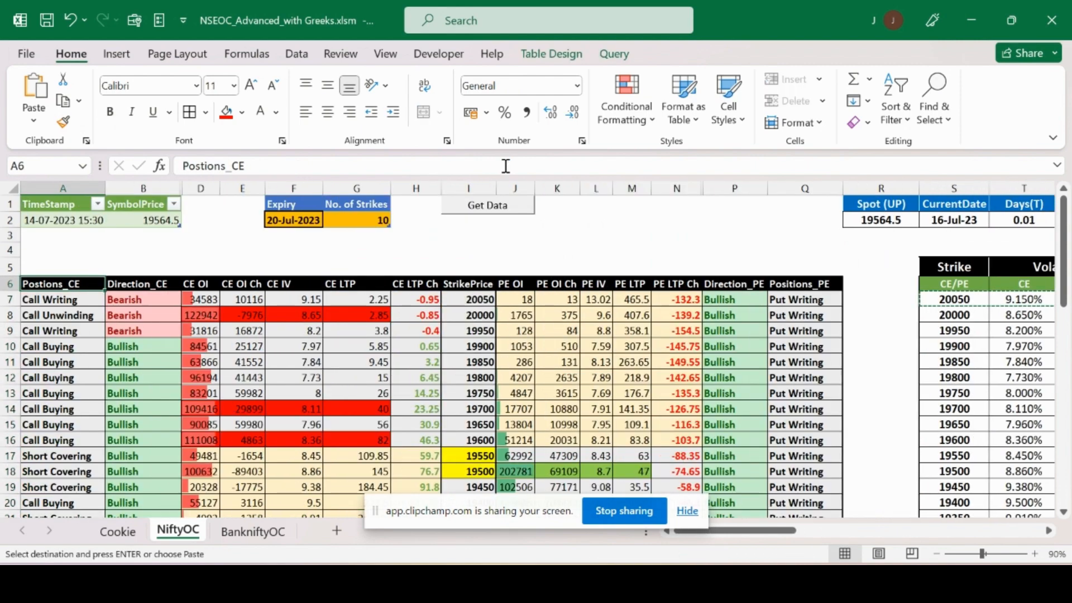
left_click(371, 222)
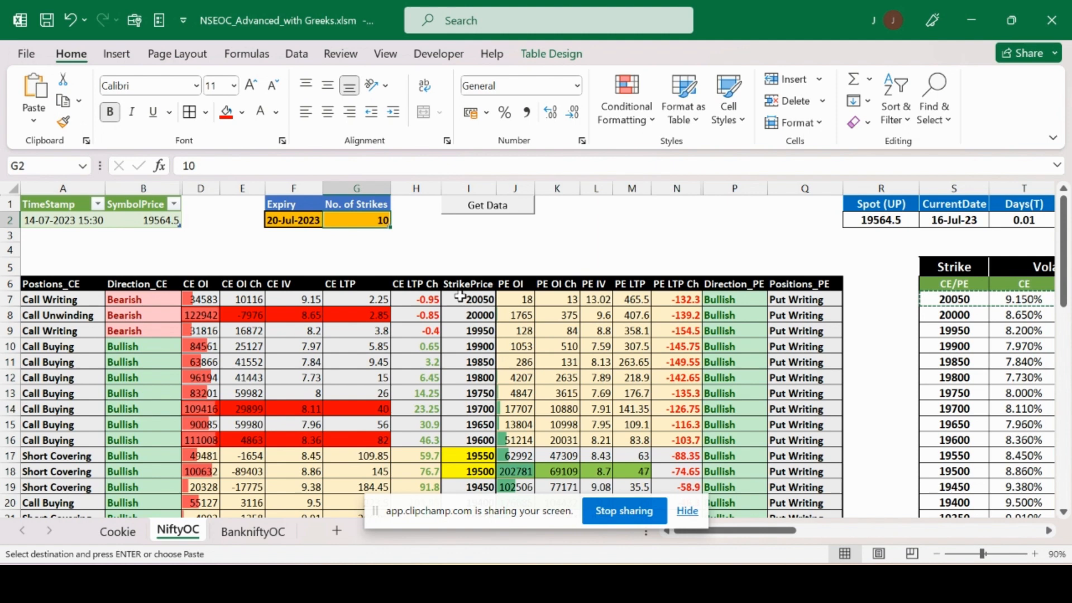
left_click_drag(460, 296, 467, 470)
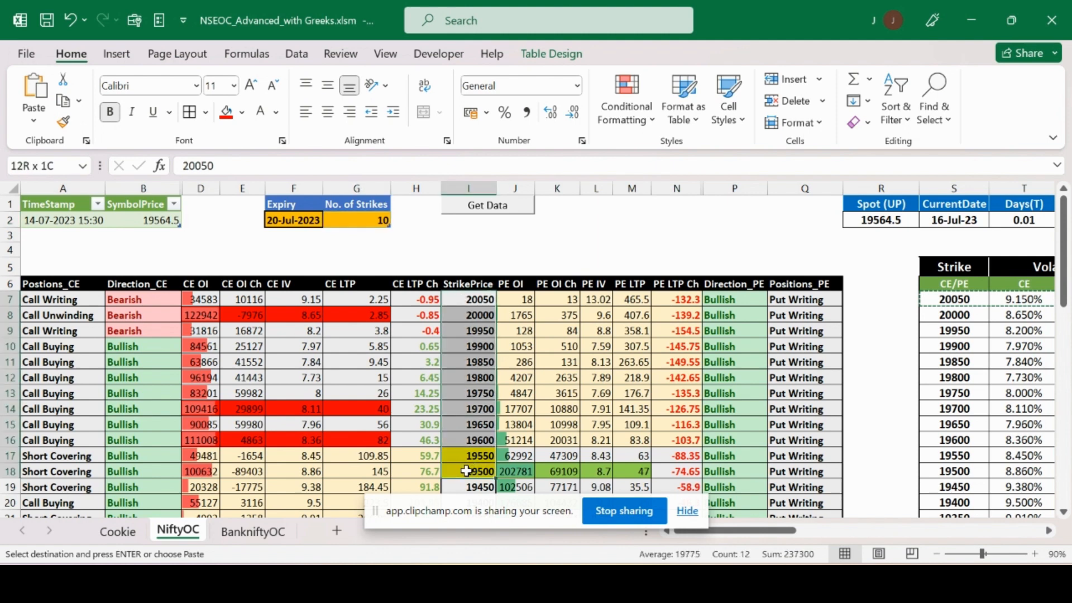
left_click(364, 223)
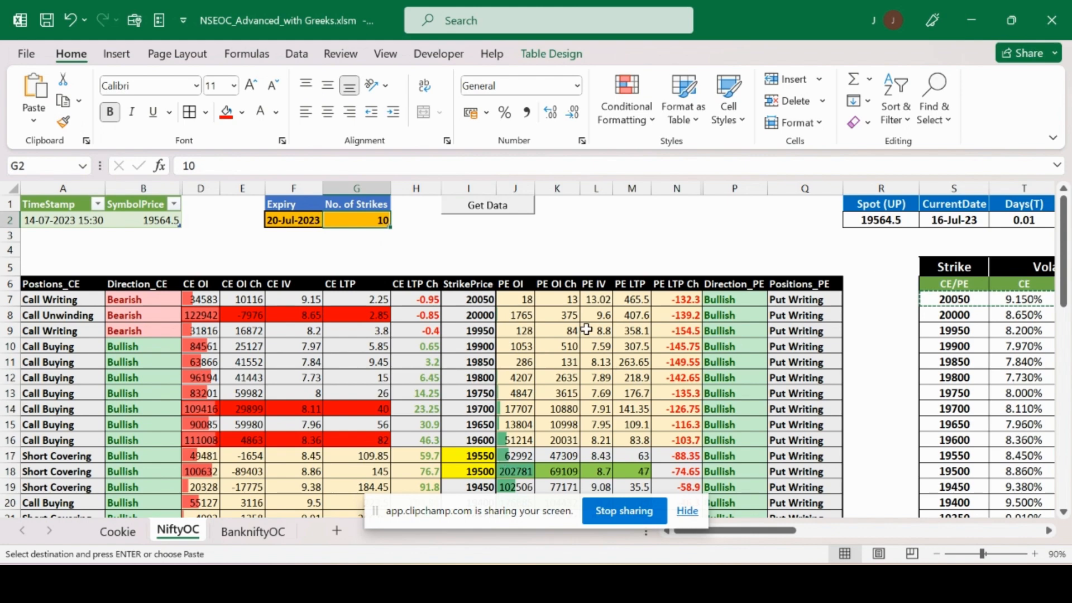
- Review the Greeks table headings in row 5, from Volatility and Intrinsic Value across to Gamma
left_click(868, 262)
key("Right")
key("Right")
key("Right")
key("Right")
key("Right")
key("Right")
key("Right")
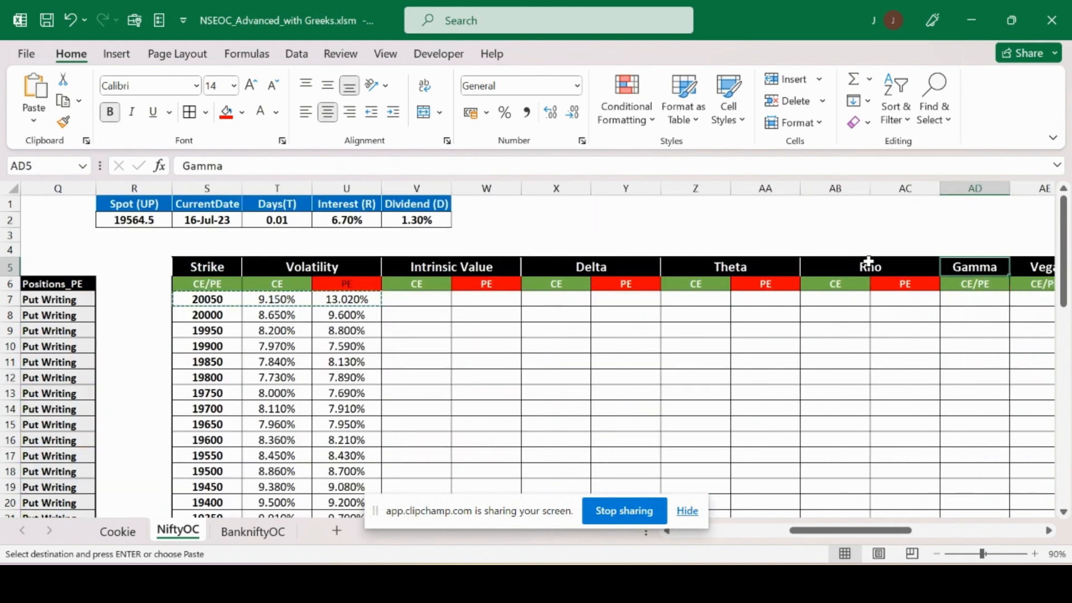
key("Left")
key("Left")
key("Left")
key("Left")
key("Left")
key("Down")
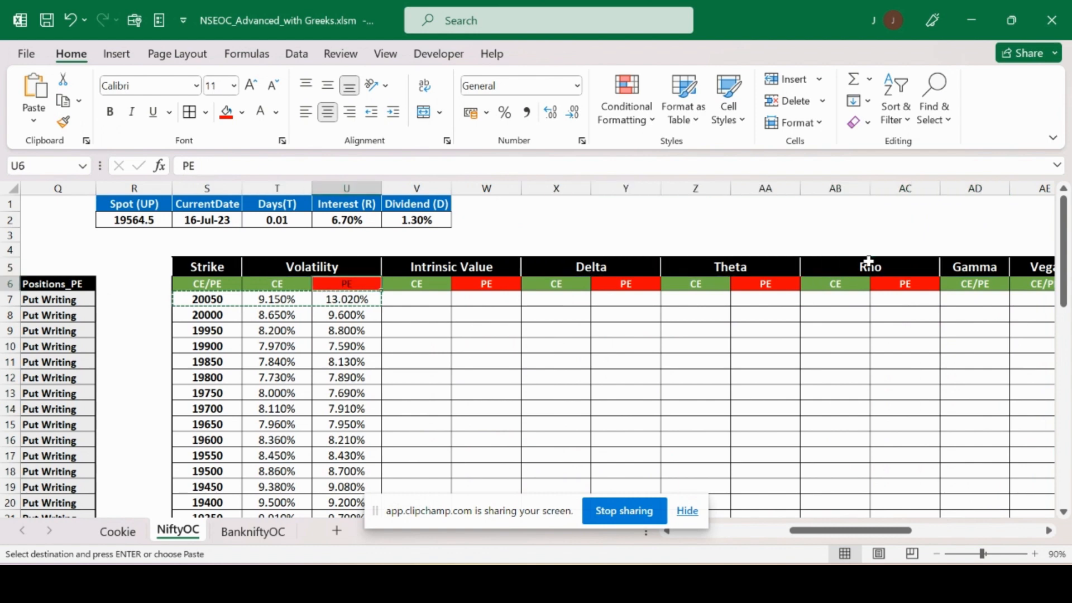
key("Left")
key("Up")
key("Left")
key("Right")
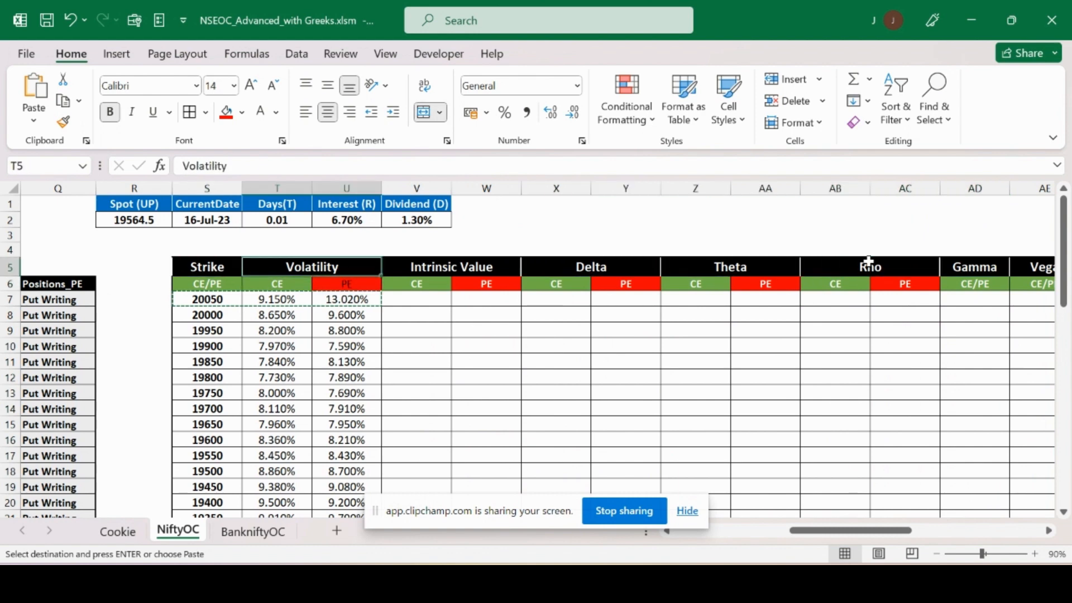
key("Right")
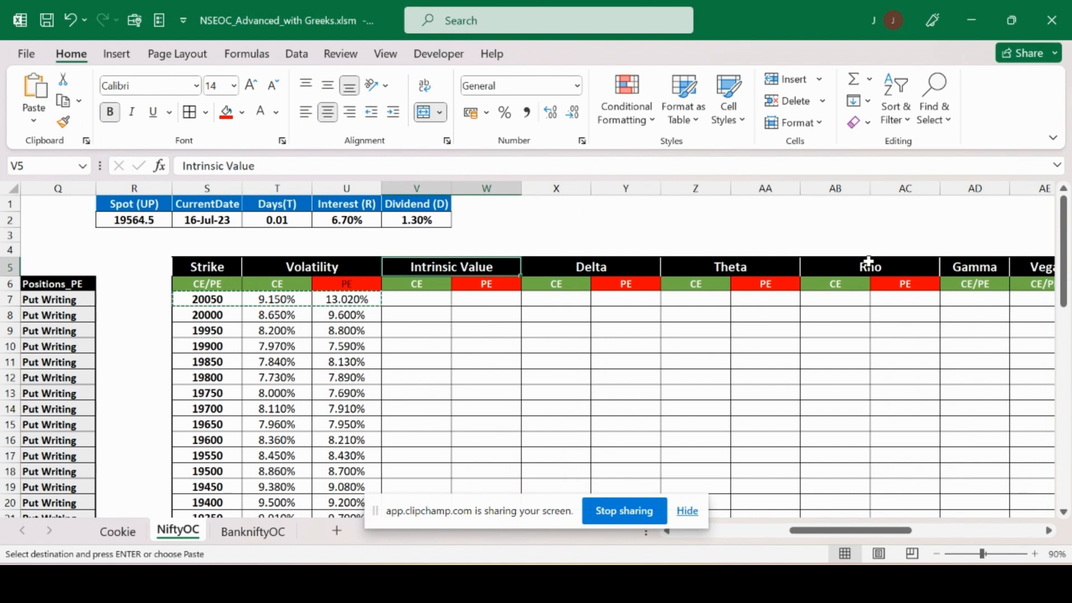
- Start the CE Intrinsic Value formula in V7 with the custom CallPrice function
key("Down")
key("Down")
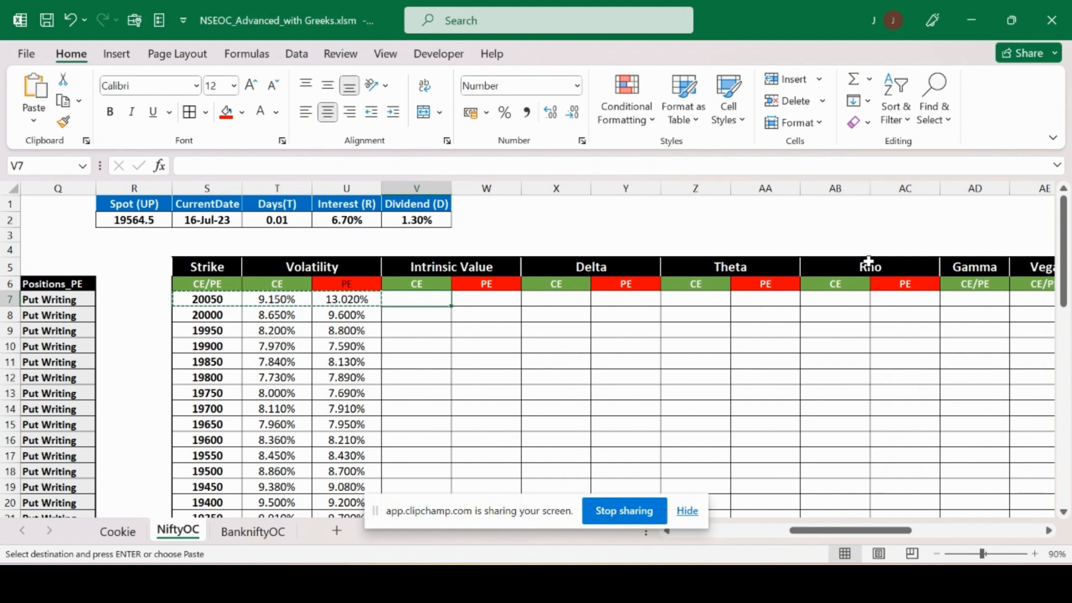
type("=")
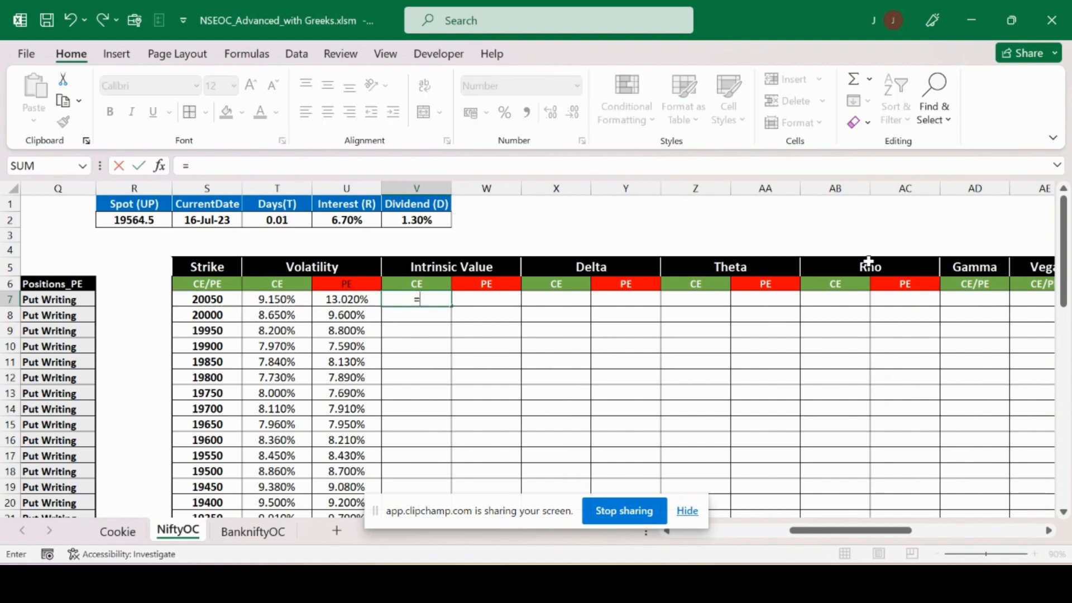
type("ca")
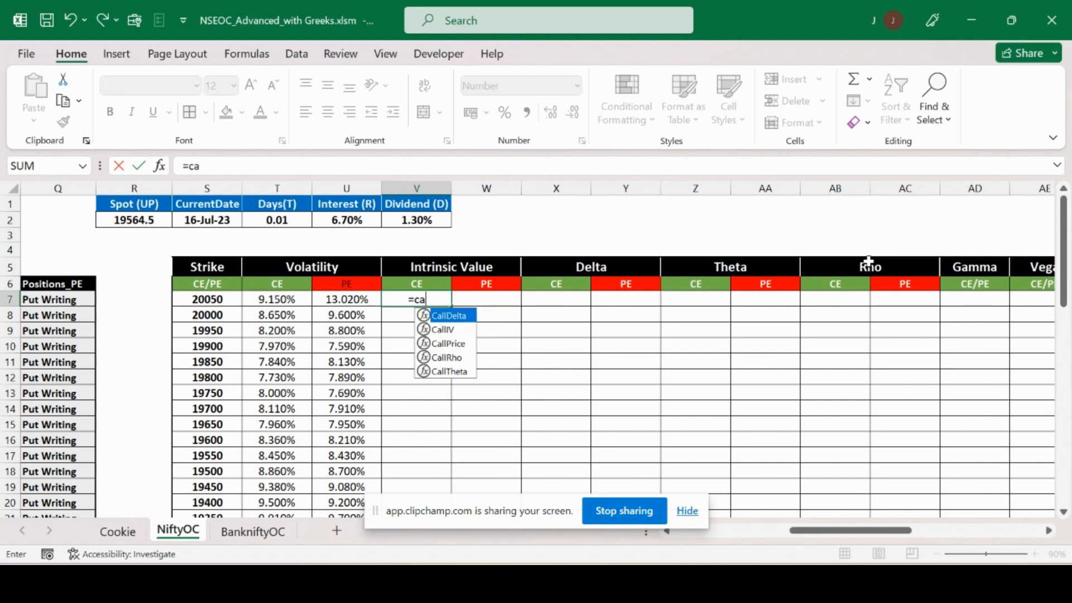
type("llp")
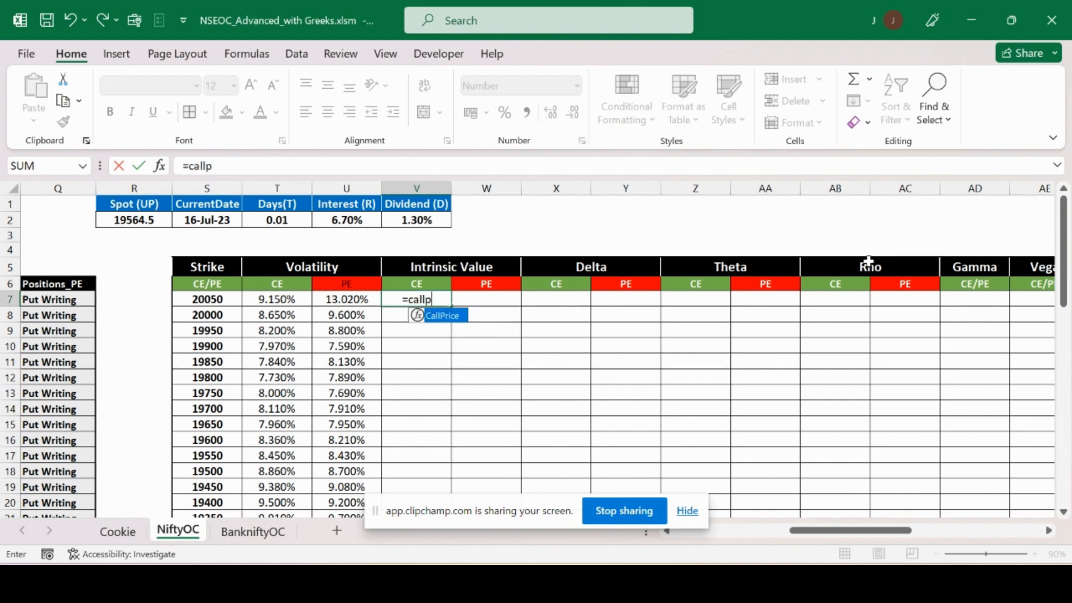
key("Tab")
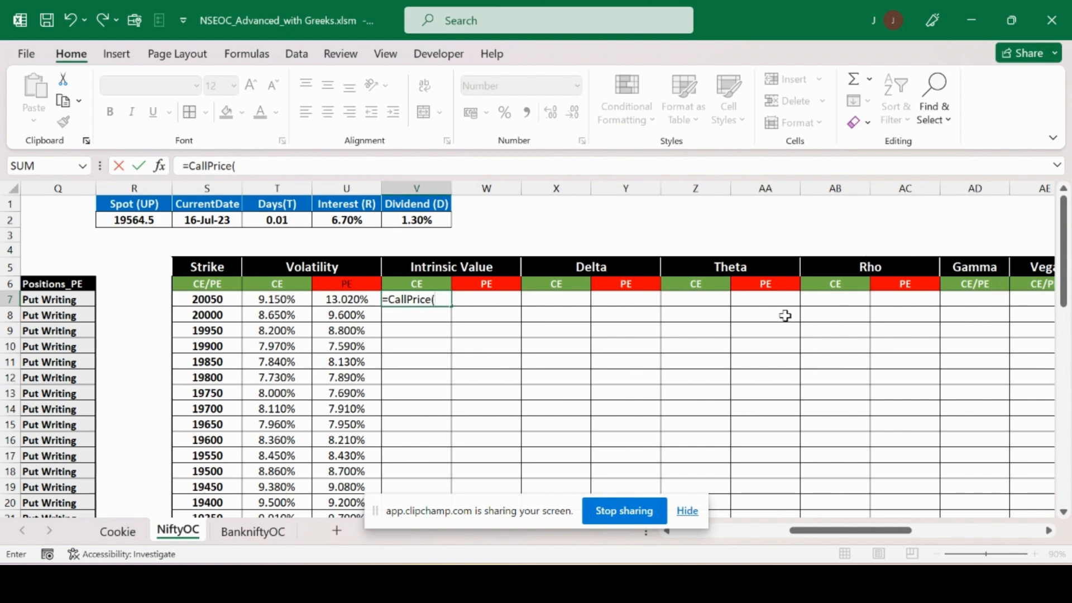
- Check the argument order notes beside the Greeks table and add the absolute spot price $R$2 as CallPrice's first argument
left_click(1049, 530)
left_click(1049, 530)
left_click(1049, 531)
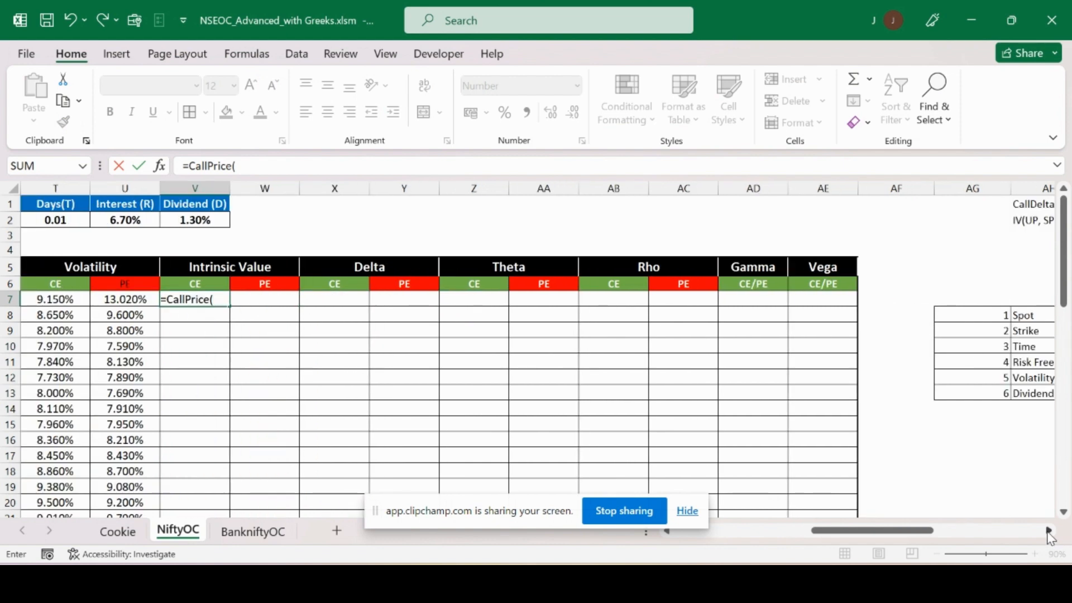
left_click(1049, 530)
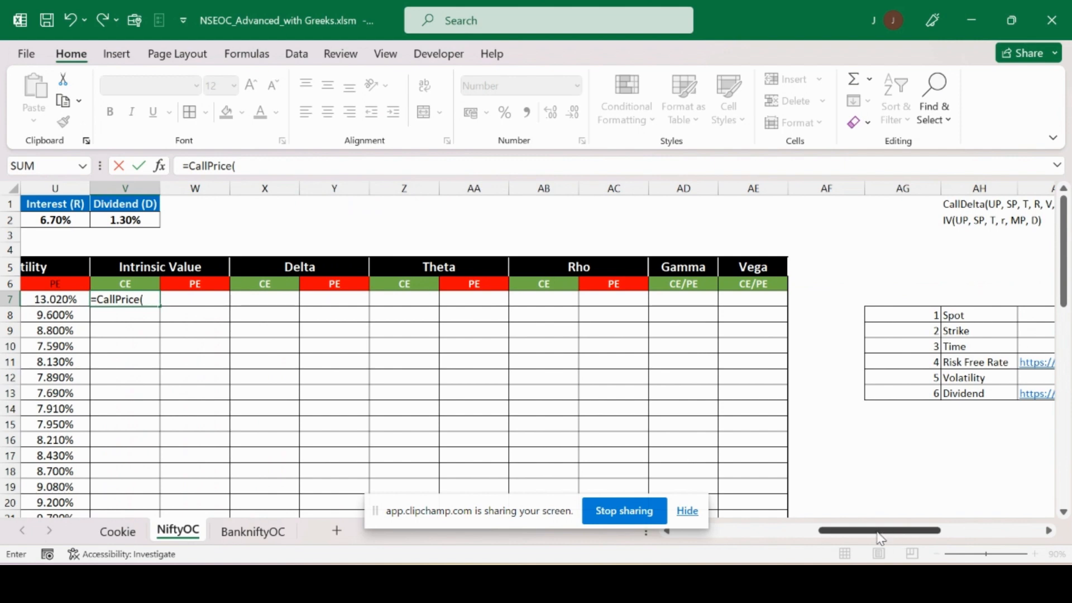
left_click_drag(881, 538, 844, 539)
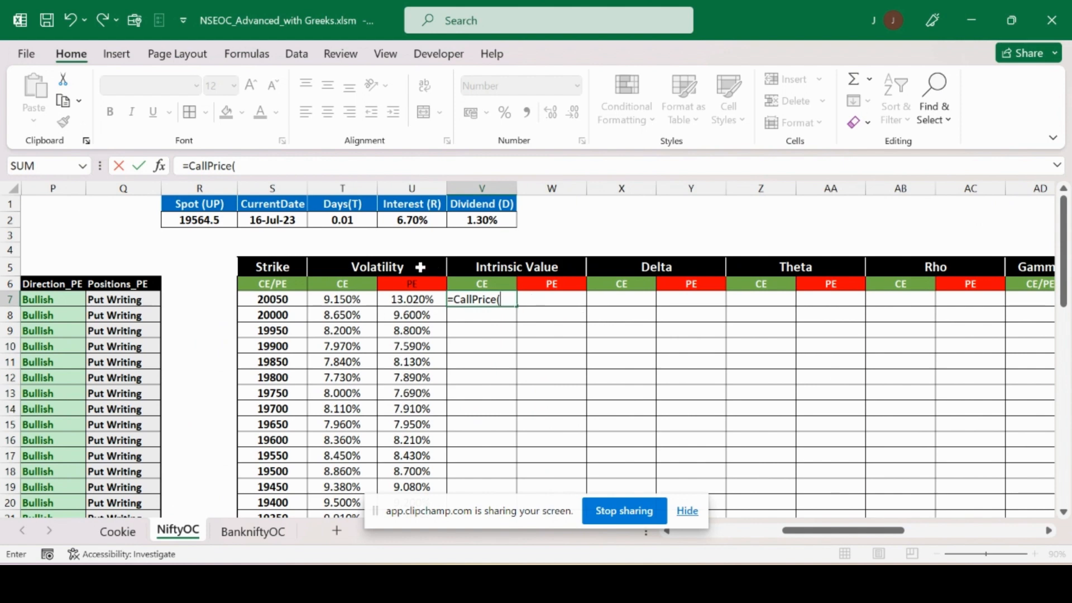
left_click(215, 220)
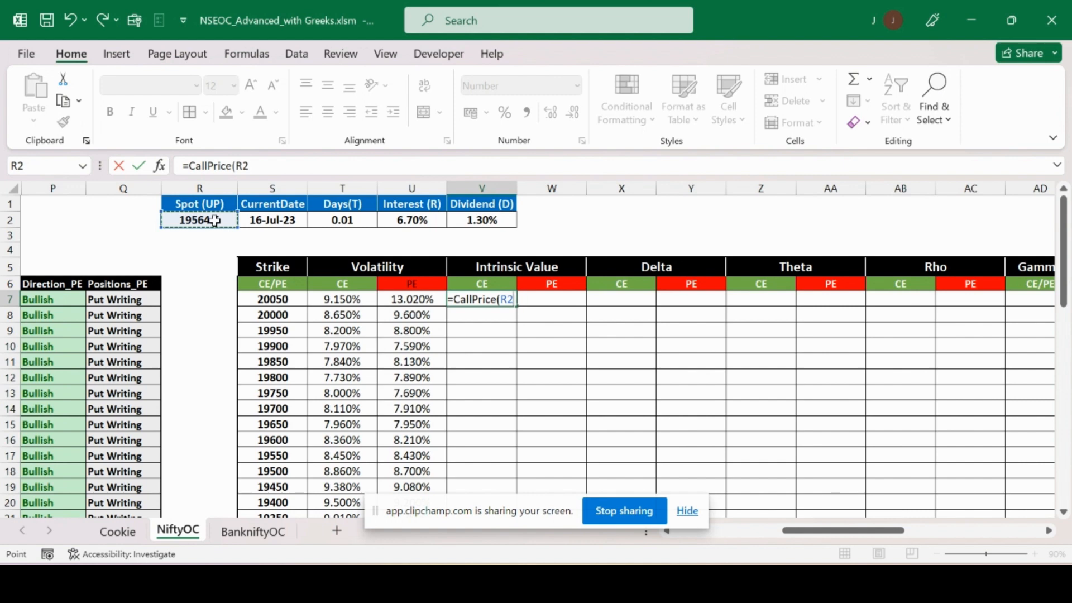
key("F4")
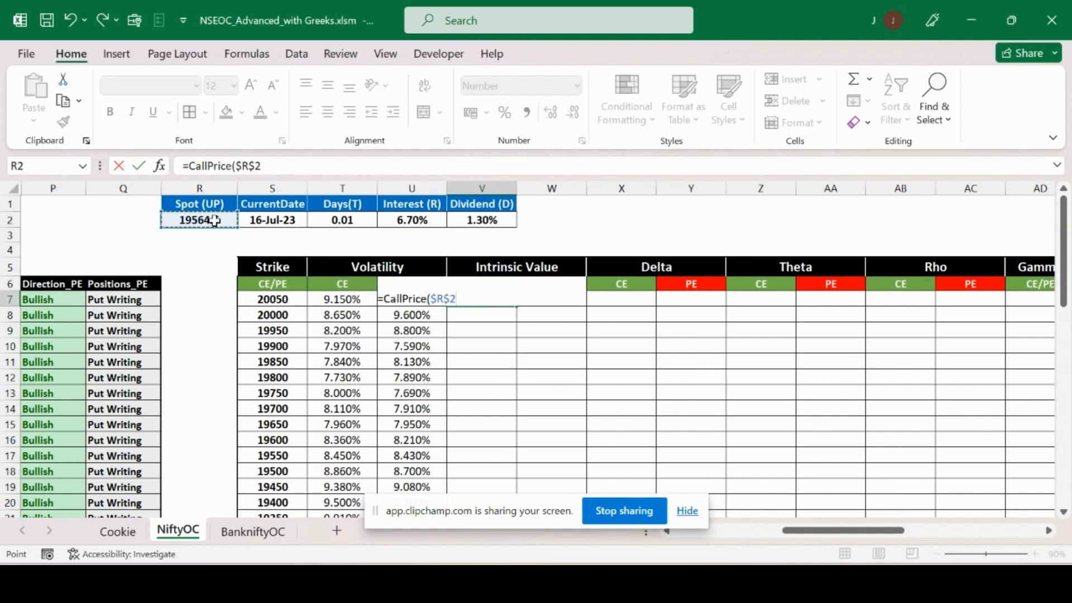
left_click(272, 163)
type(",")
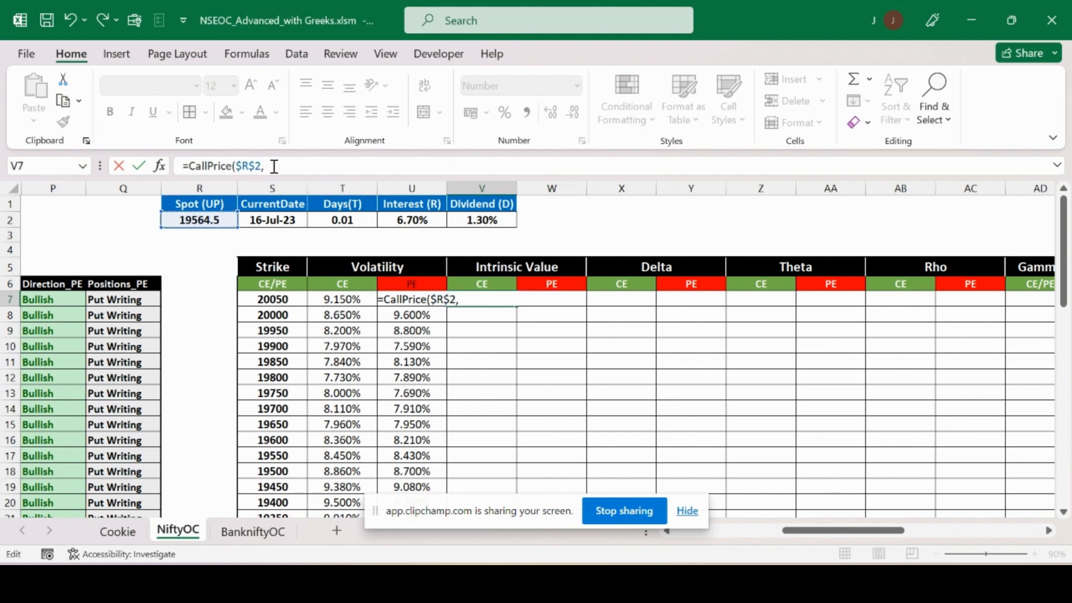
- Add the strike cell as the second CallPrice argument with only its column locked, as $S7
left_click(295, 300)
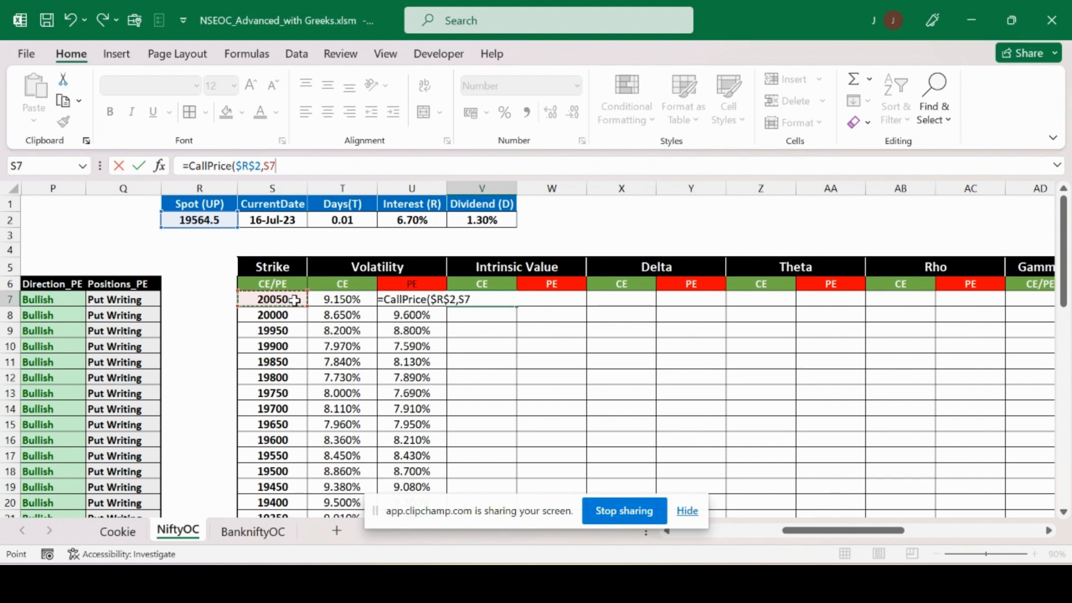
key("F4")
key("F4")
key("F4")
type(",")
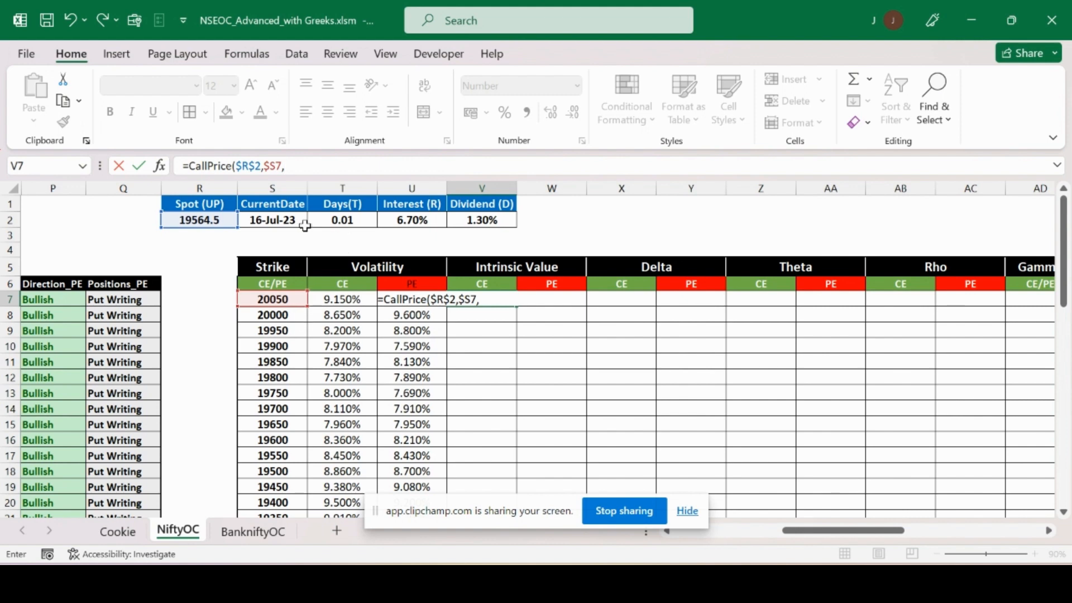
- Add the days and interest rate cells as CallPrice's third and fourth arguments, absolute as $T$2 and $U$2
left_click(337, 218)
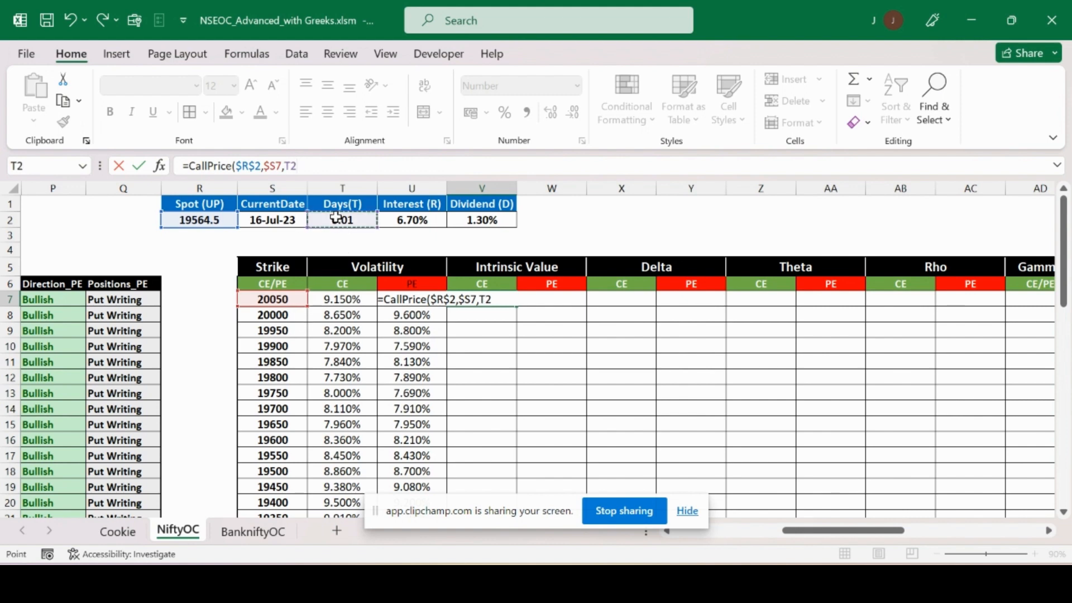
key("F4")
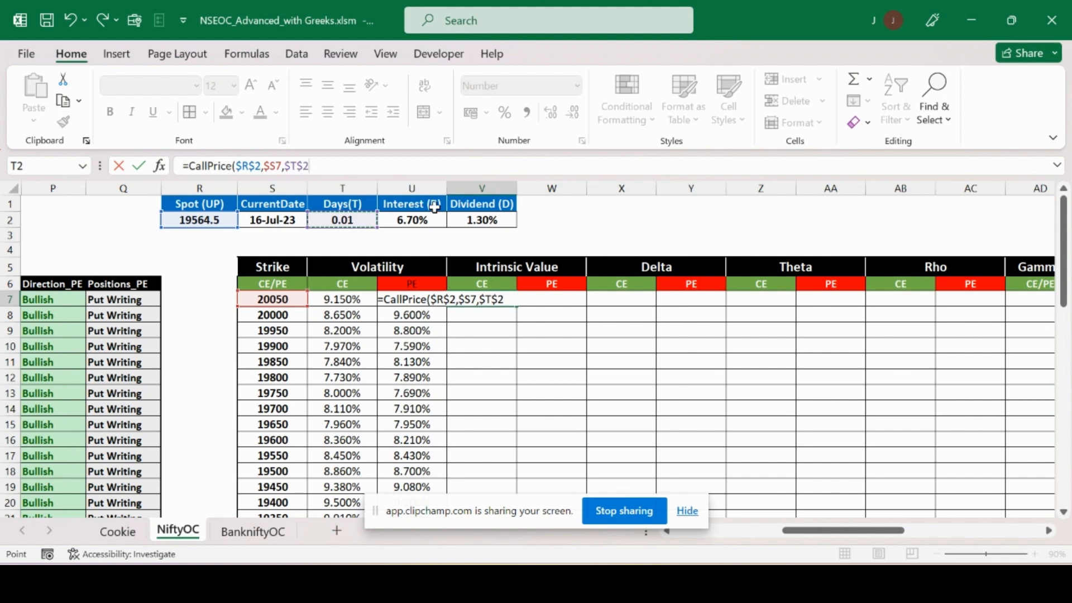
type(",")
left_click(408, 217)
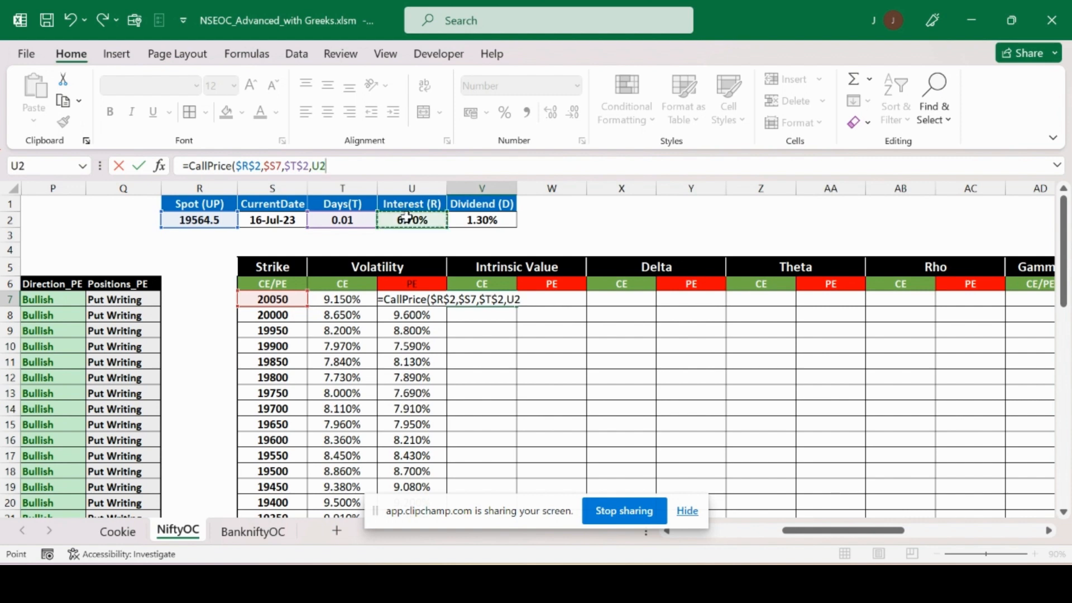
key("F4")
type(",")
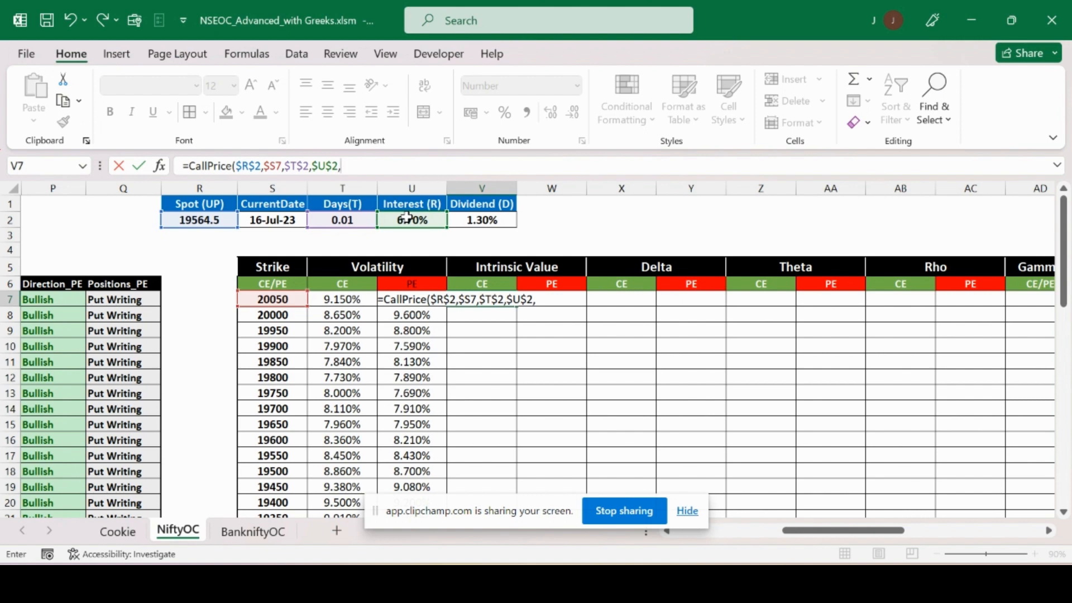
- Add the CE volatility cell as CallPrice's fifth argument with only its column locked, as $T7
left_click(361, 302)
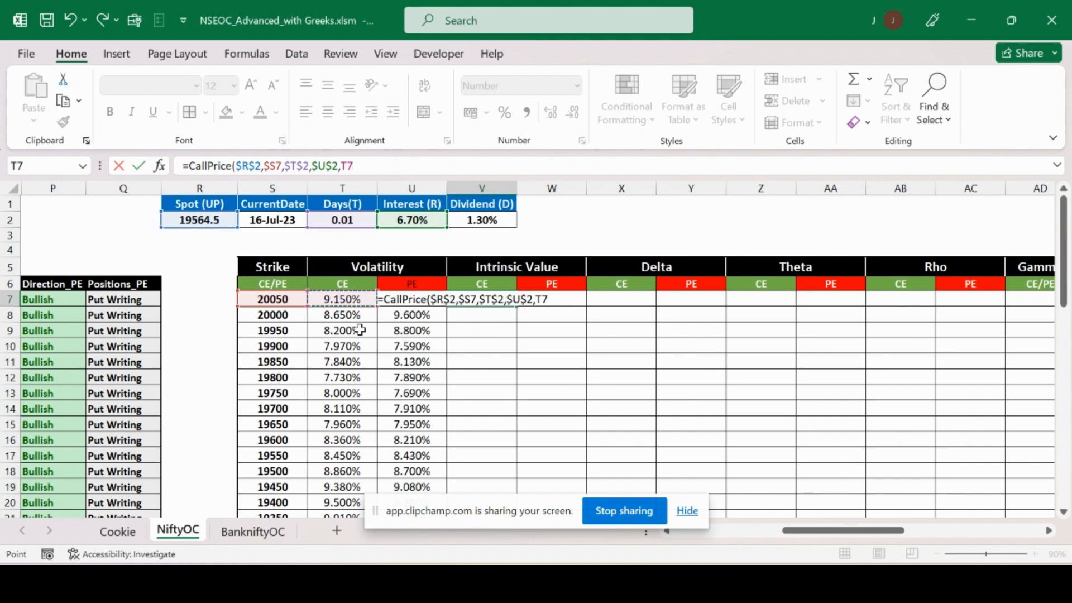
key("F4")
key("F4")
key("F4")
type(",")
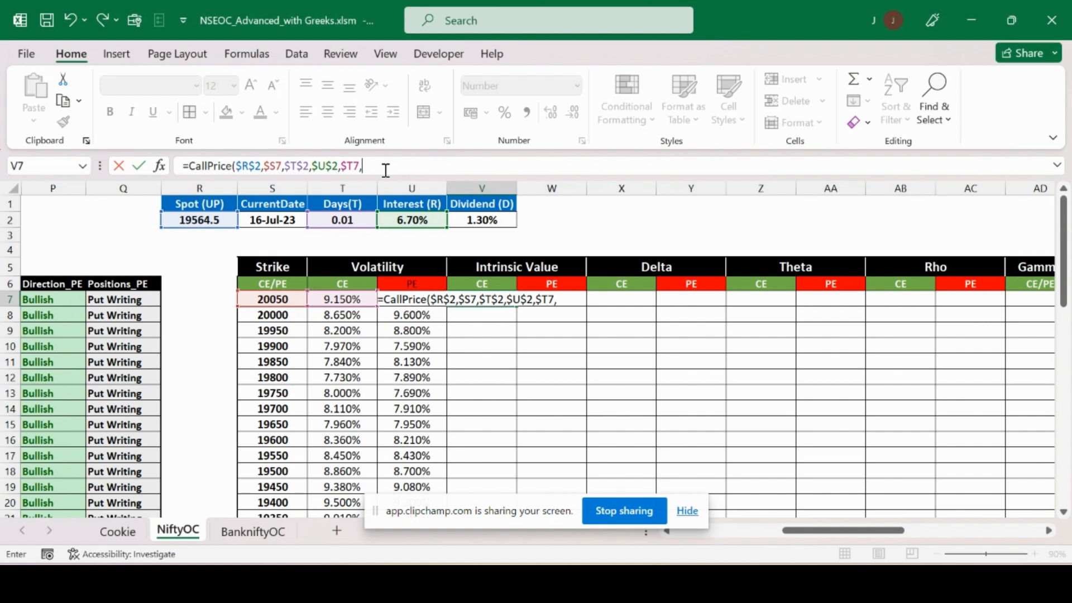
- Add the absolute dividend cell $V$2 as CallPrice's last argument, then close and enter the formula in V7
left_click(482, 221)
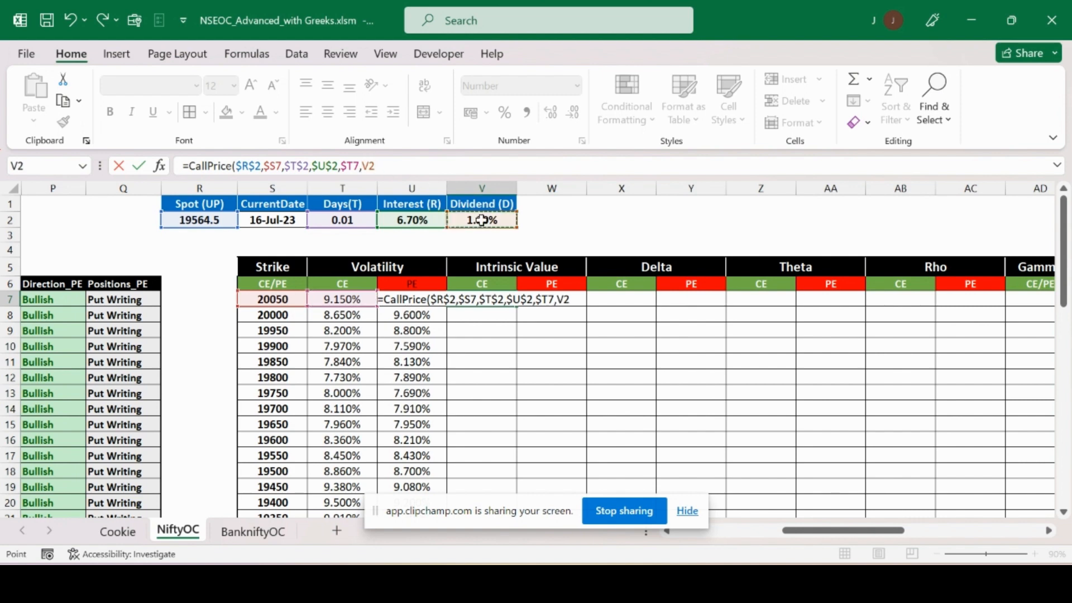
key("F4")
type(")")
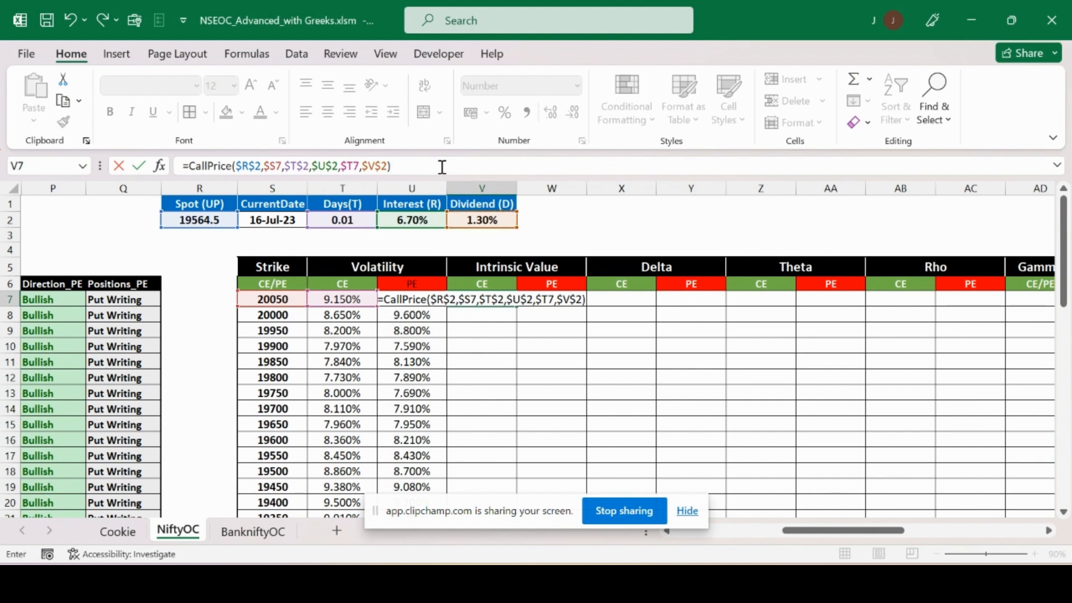
key("Return")
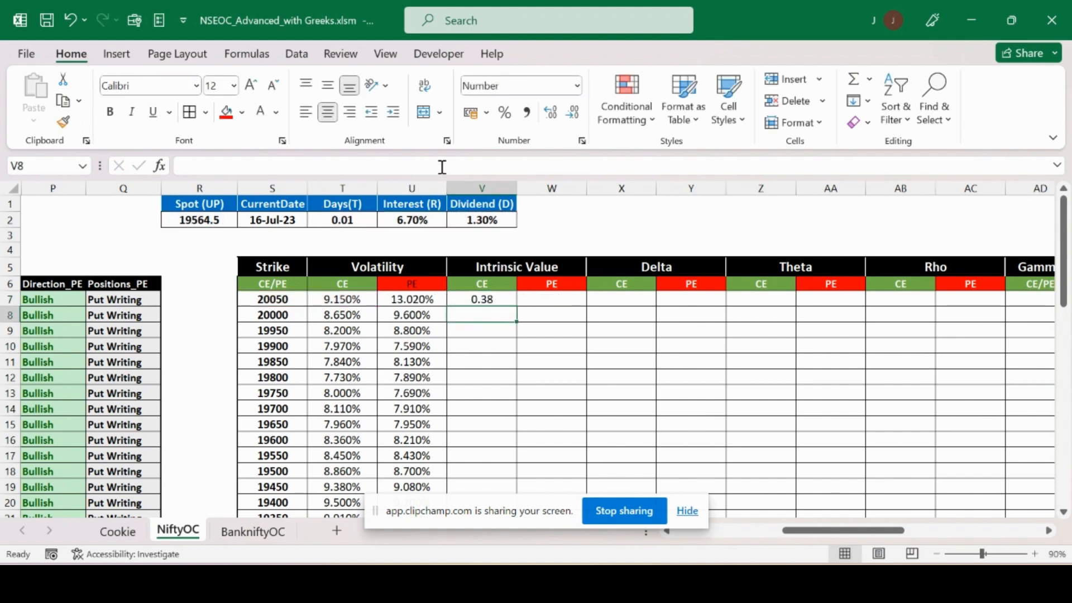
- Copy the CallPrice formula from V7 into the CE Delta cell X7
key("Up")
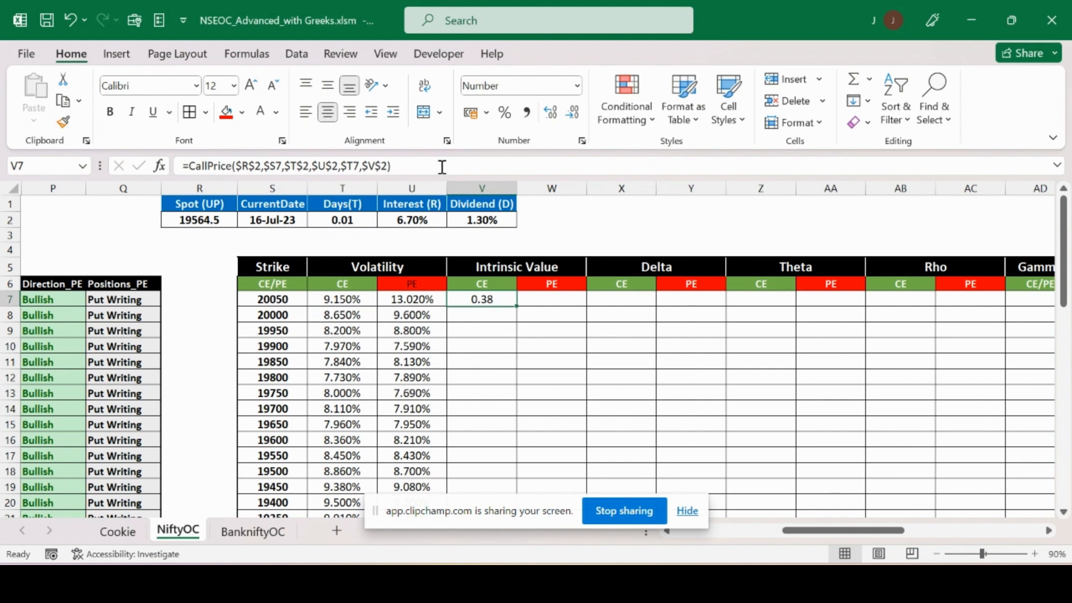
key("ctrl+c")
key("Right")
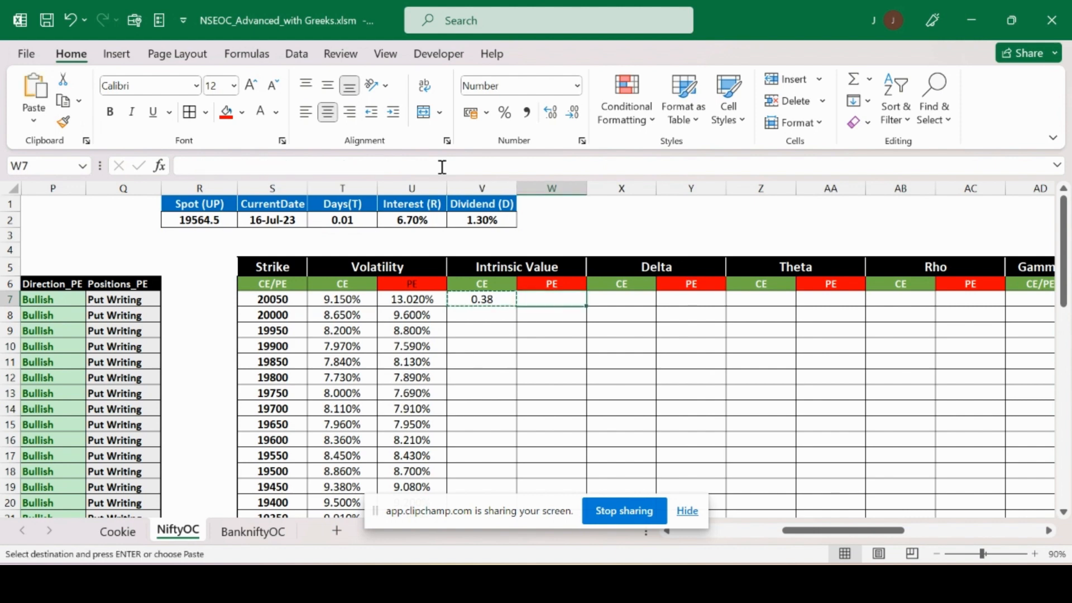
key("Right")
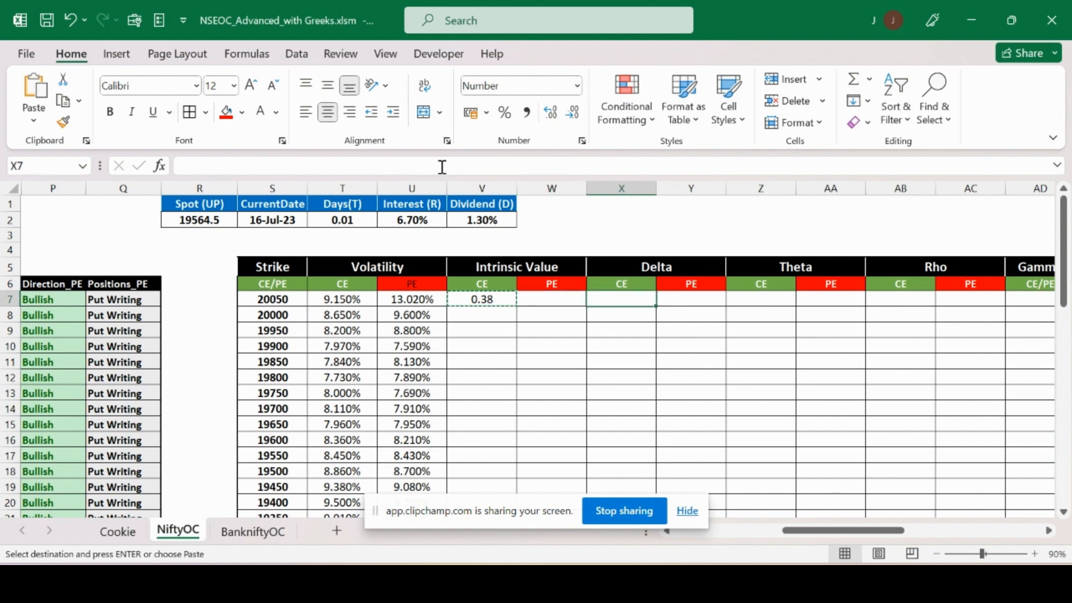
key("Left")
key("Left")
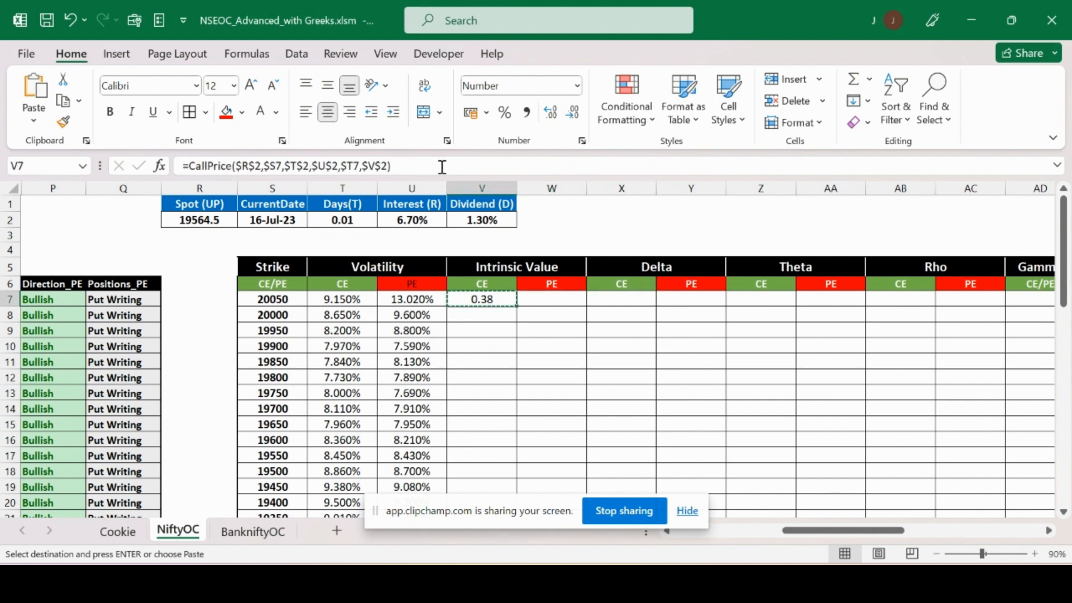
key("Right")
key("Right")
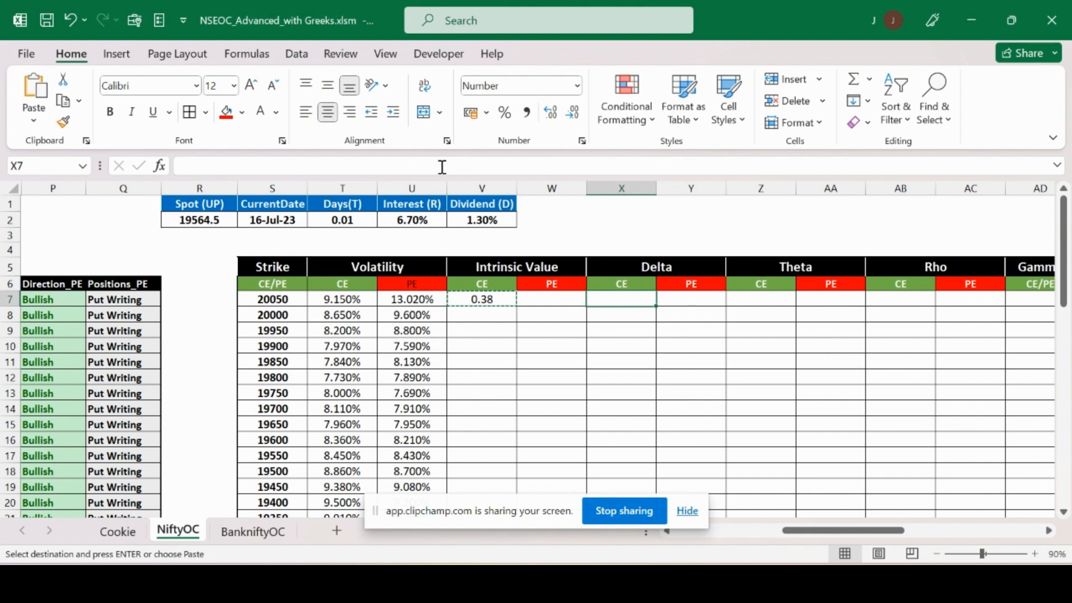
key("ctrl+v")
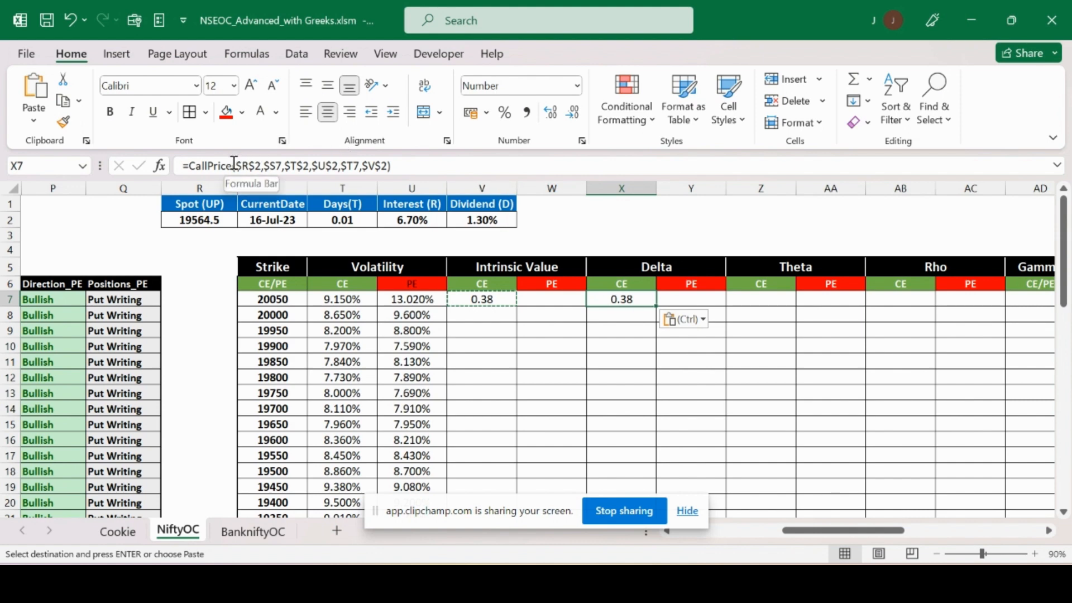
- Replace the function in X7 with CallDelta, keeping the same arguments
left_click_drag(232, 166, 211, 164)
type("D")
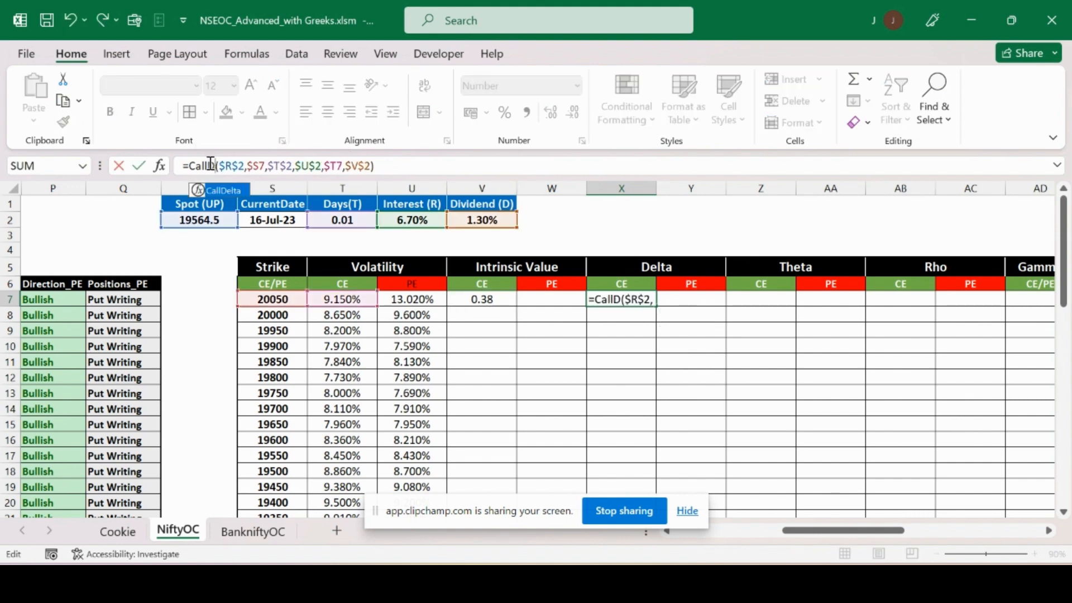
double_click(219, 189)
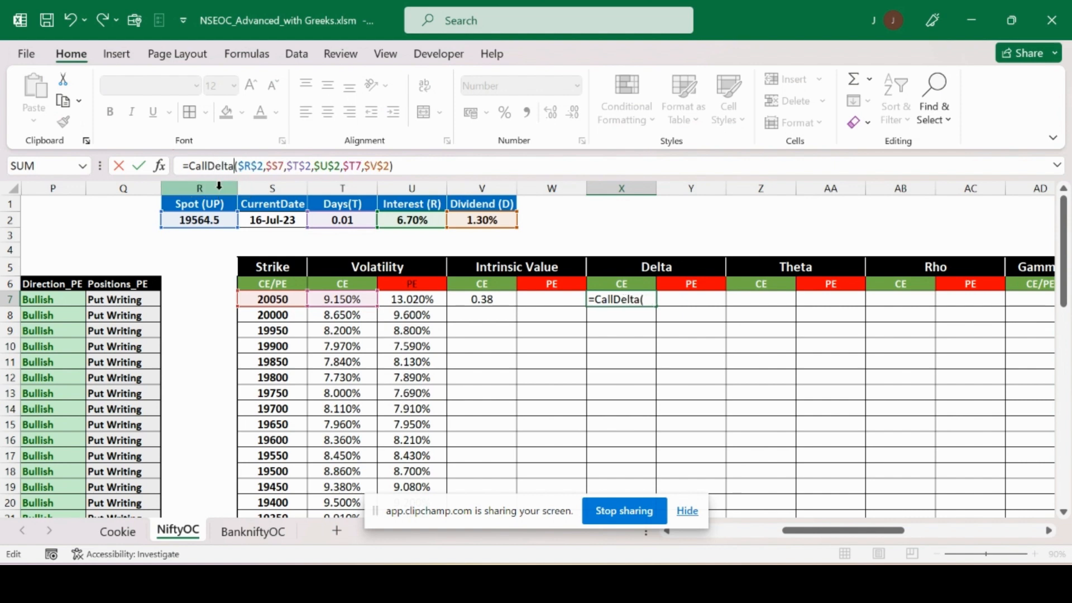
left_click(446, 166)
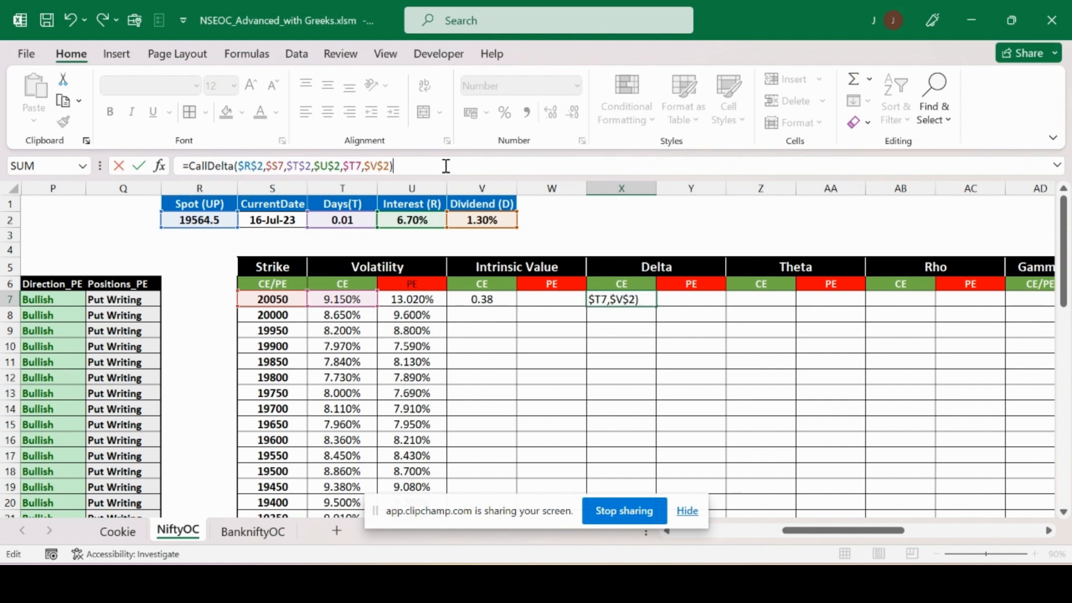
key("Return")
- Copy the CallDelta formula from X7 into the CE Theta, CE Rho, Gamma and Vega cells Z7, AB7, AD7 and AE7
key("Up")
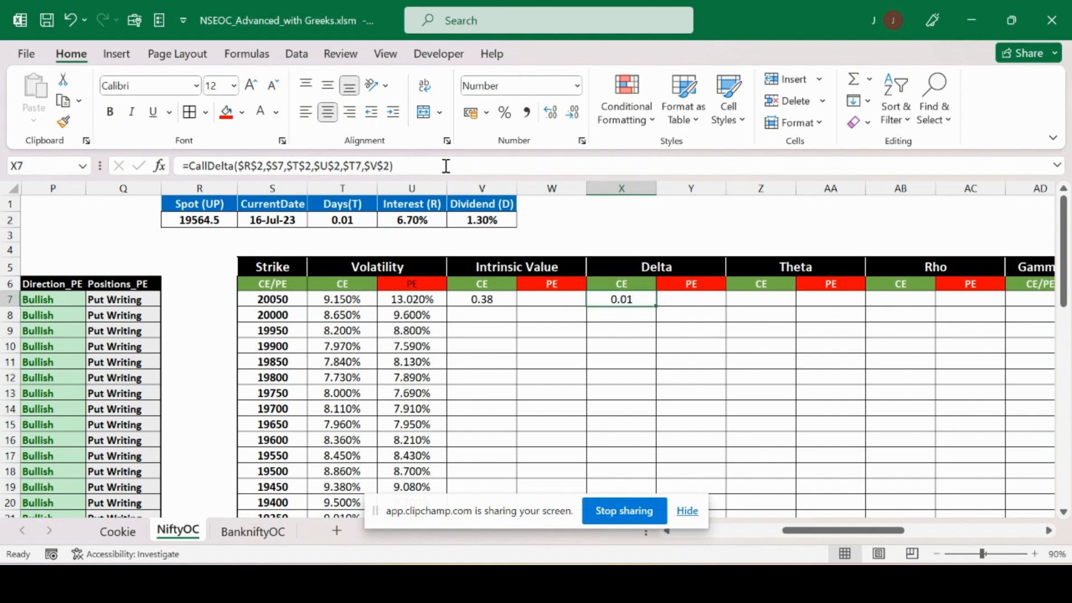
key("ctrl+c")
key("Right")
key("Right")
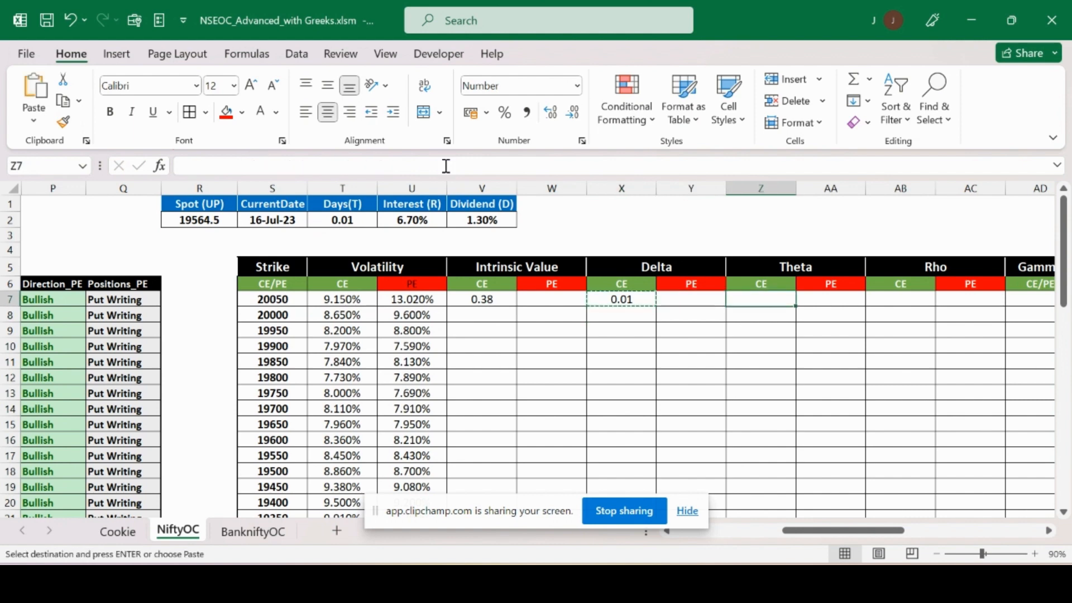
key("ctrl+v")
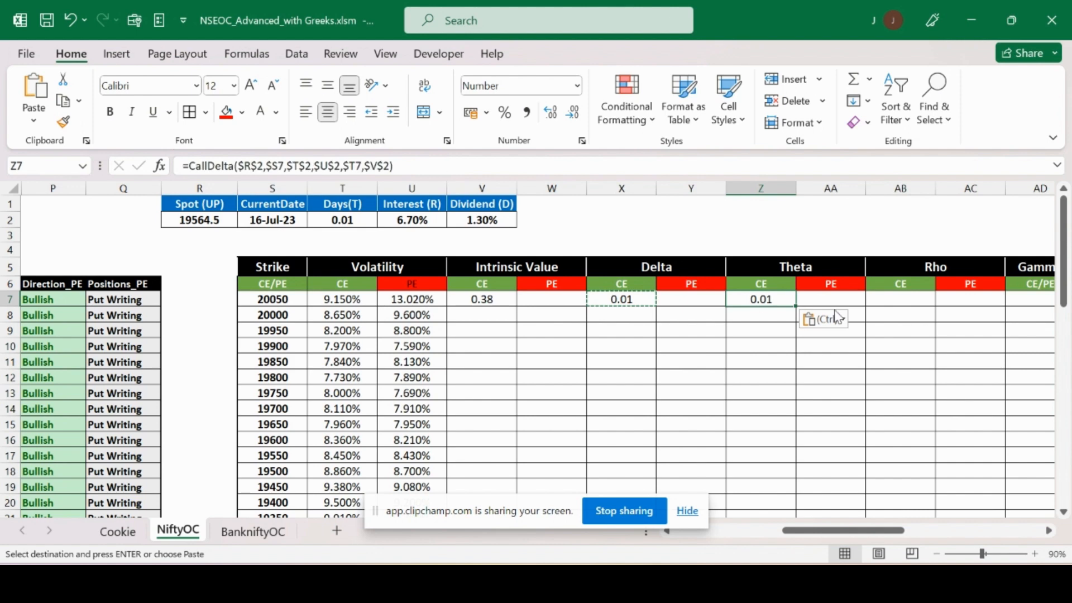
left_click(900, 298)
key("ctrl+v")
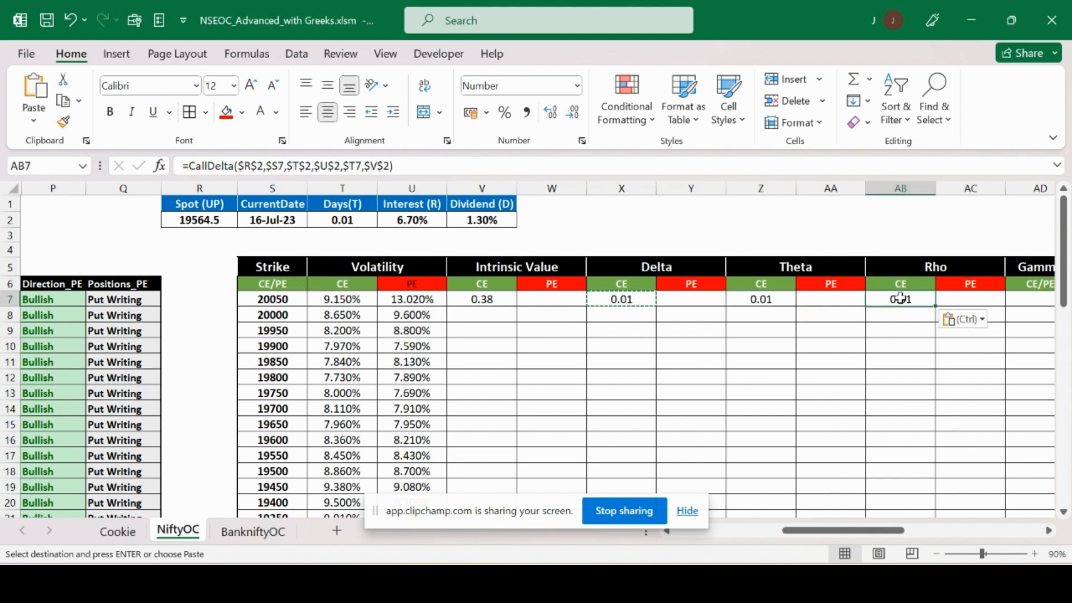
key("Right")
key("Right")
key("ctrl+v")
key("Right")
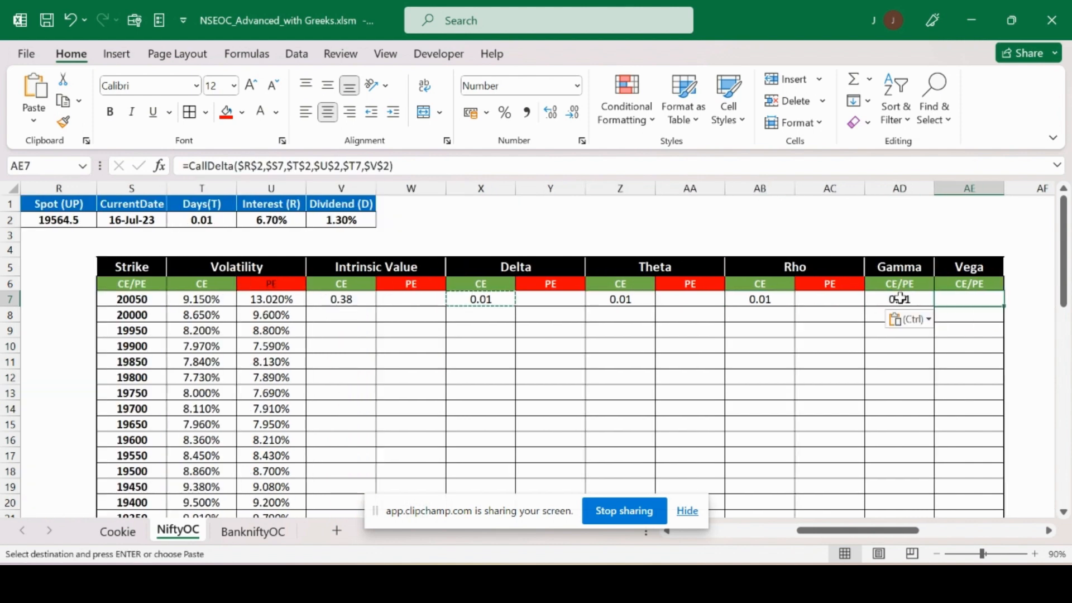
key("ctrl+v")
- Review the row 7 formulas from Delta back through Intrinsic Value to the Volatility and Strike cells
key("Left")
key("Left")
key("Left")
key("Left")
key("Left")
key("Left")
key("Left")
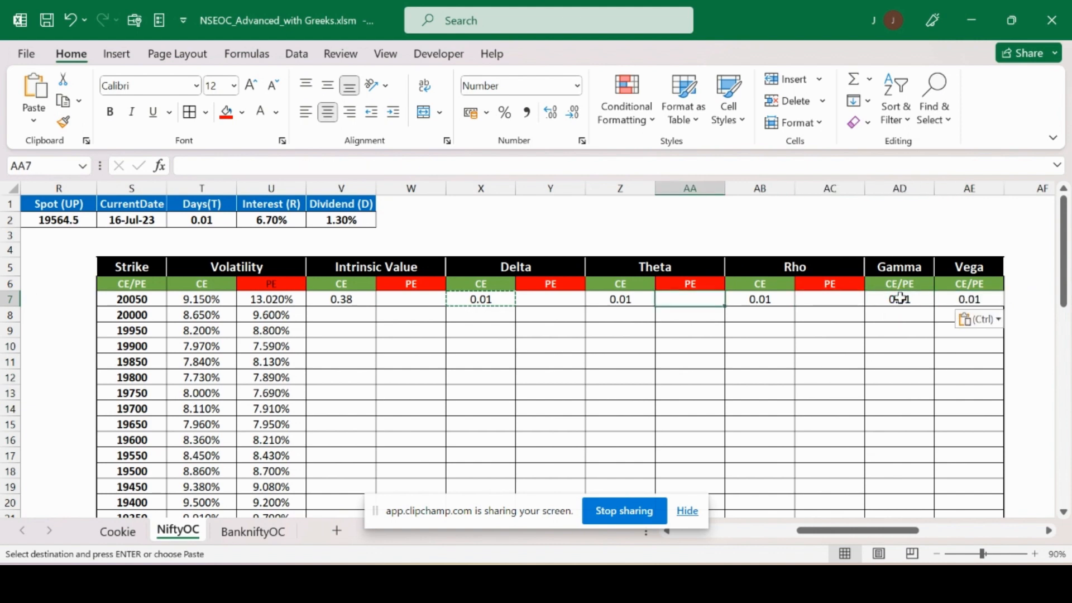
key("Left")
key("Left")
key("Right")
key("Right")
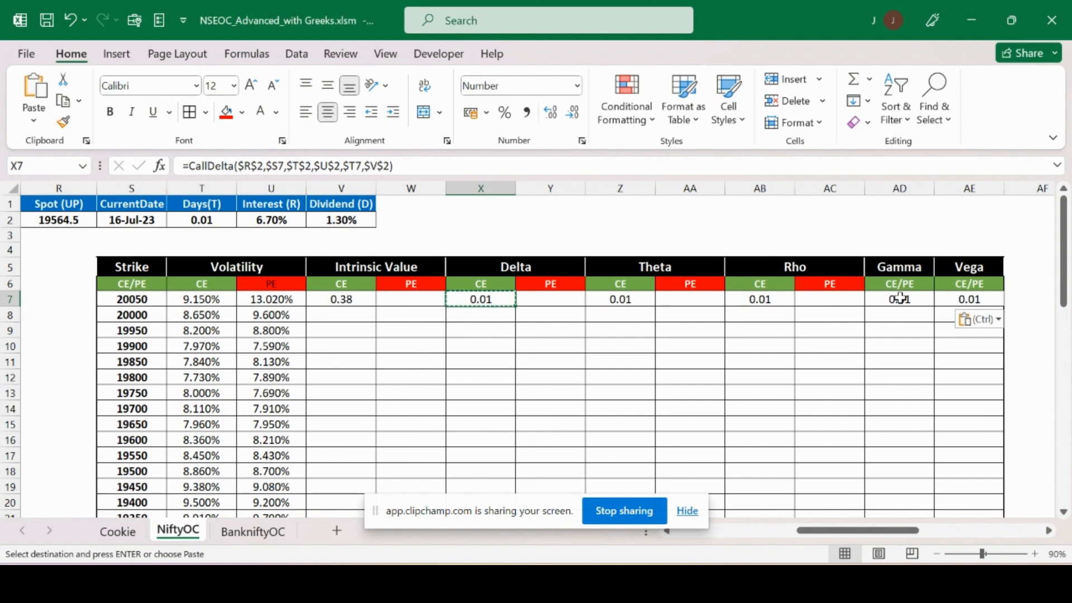
key("Left")
key("Left")
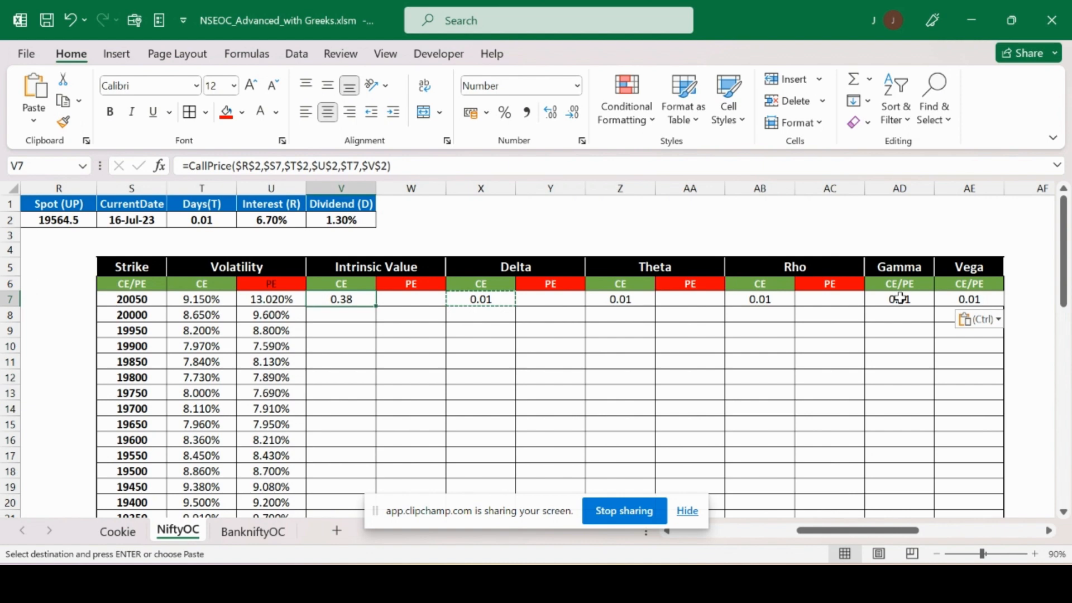
key("Left")
key("Left")
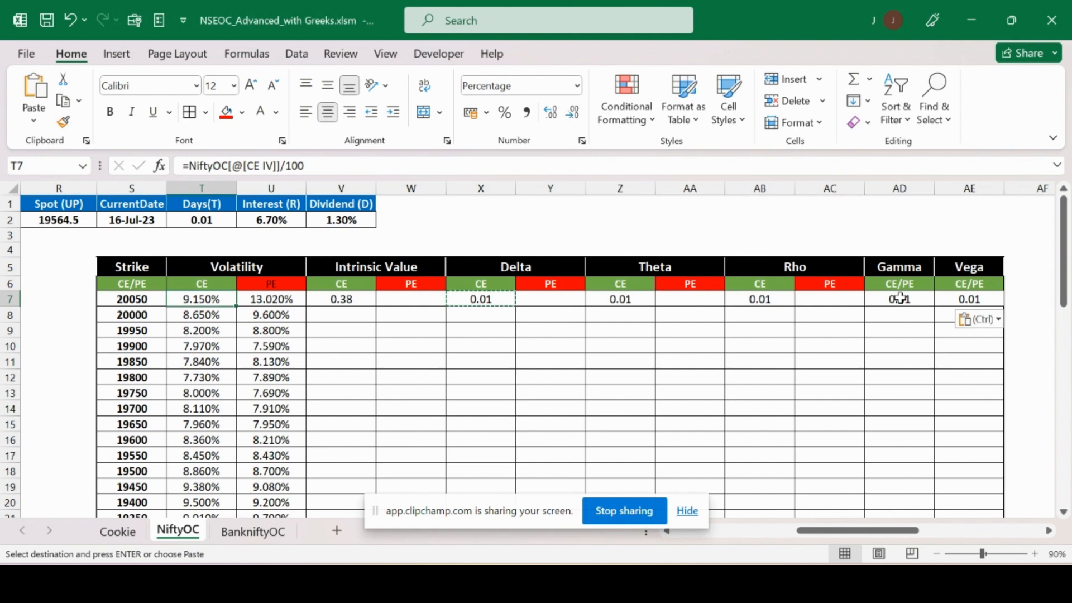
key("Left")
key("Right")
key("Right")
key("Left")
key("Right")
key("Right")
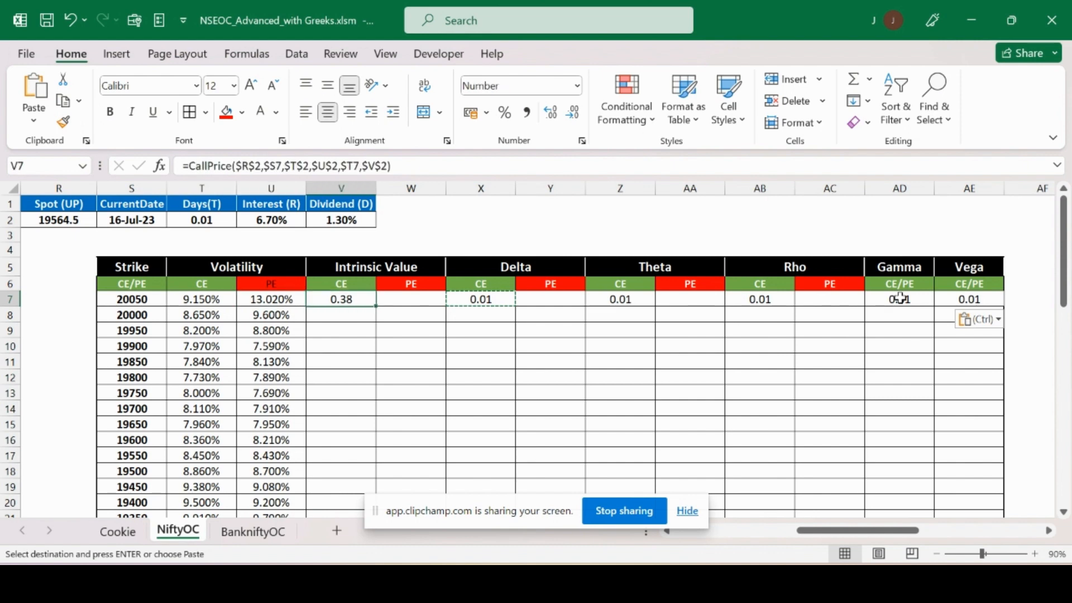
- Replace the function in the CE Theta cell Z7 with CallTheta, keeping the same arguments
left_click(495, 298)
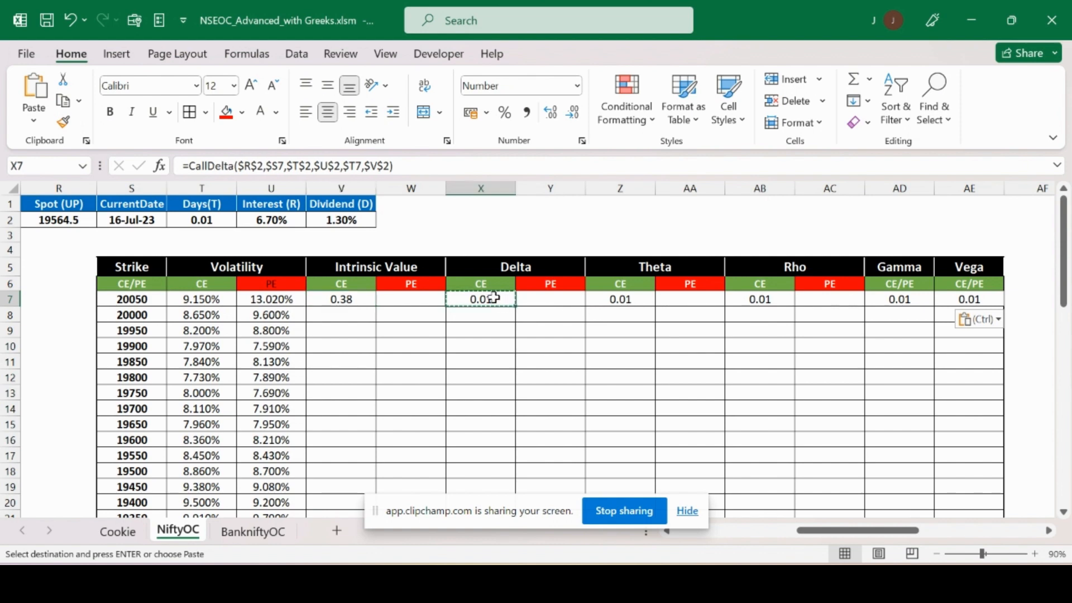
key("Right")
key("Right")
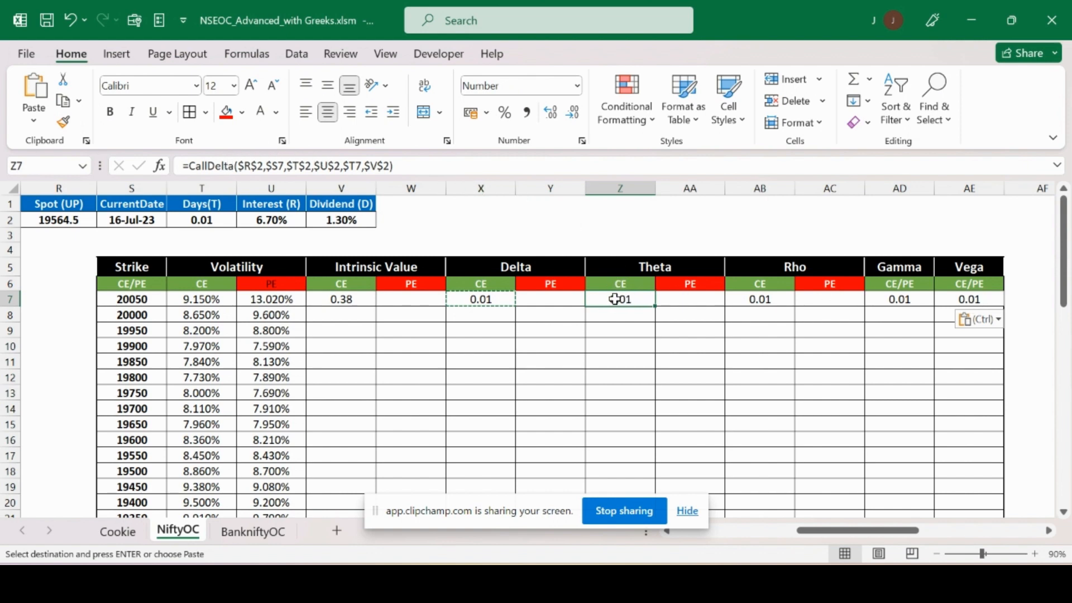
left_click(233, 166)
left_click_drag(233, 166, 213, 166)
type("T")
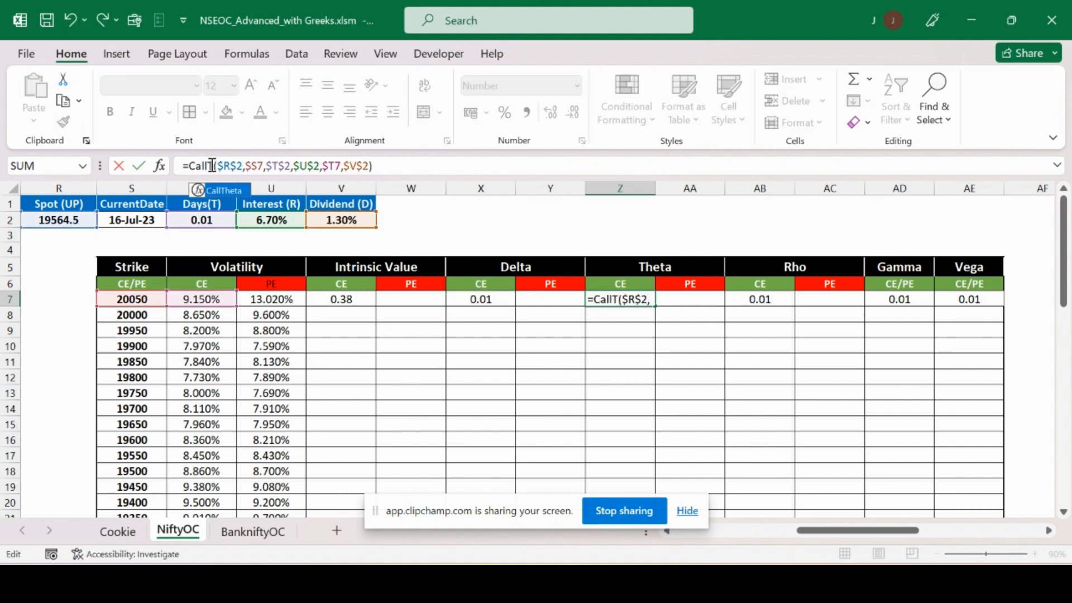
double_click(234, 191)
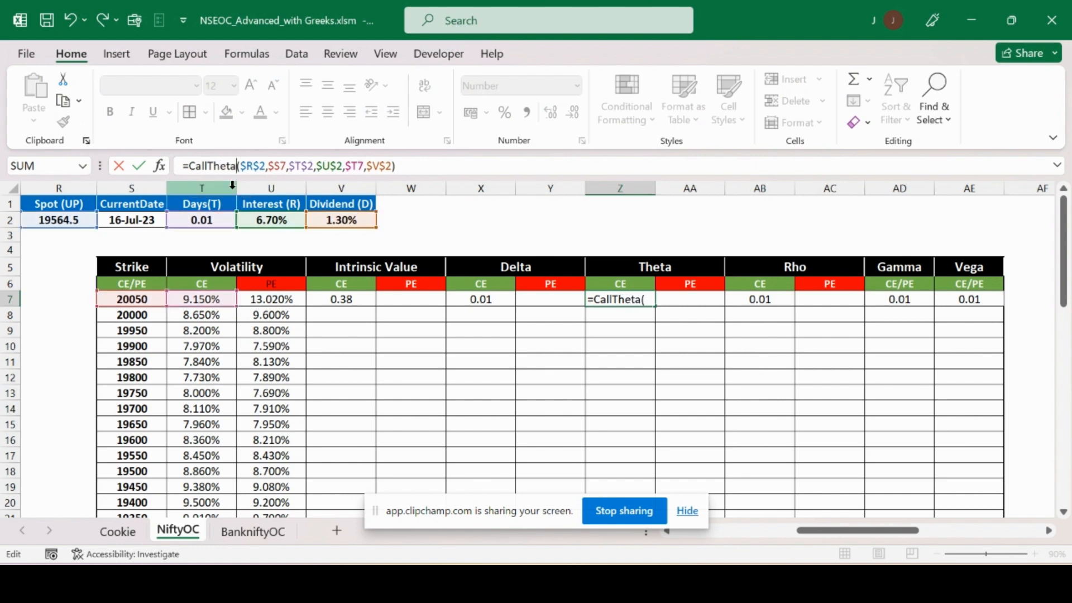
left_click(434, 165)
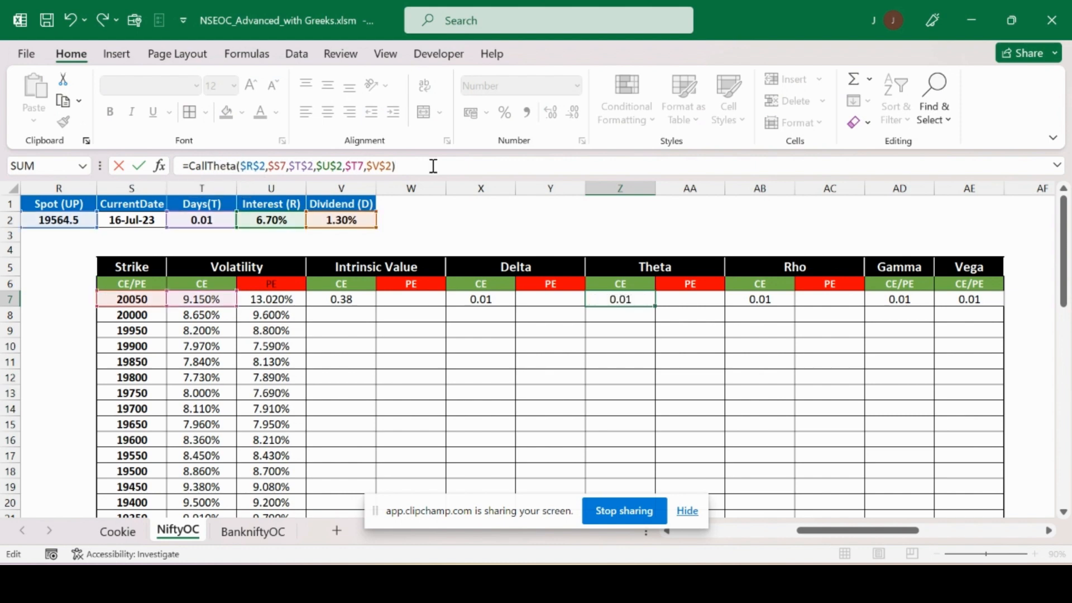
key("Return")
- Replace the function in the CE Rho cell AB7 with CallRho, keeping the same arguments
key("Up")
key("Right")
key("Right")
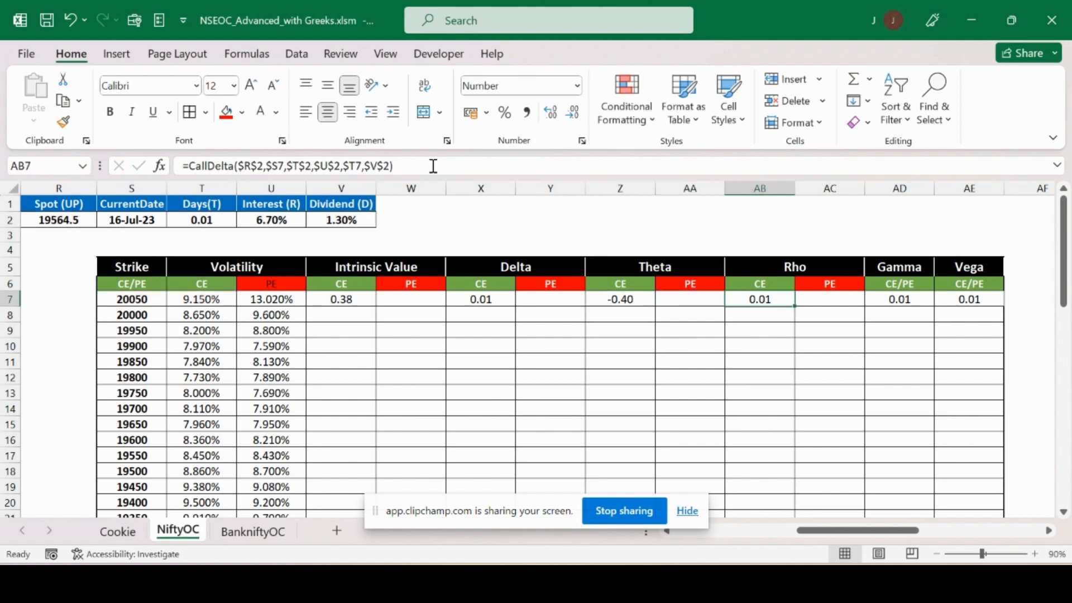
key("F2")
left_click(234, 165)
key("BackSpace")
key("BackSpace")
key("BackSpace")
key("BackSpace")
key("BackSpace")
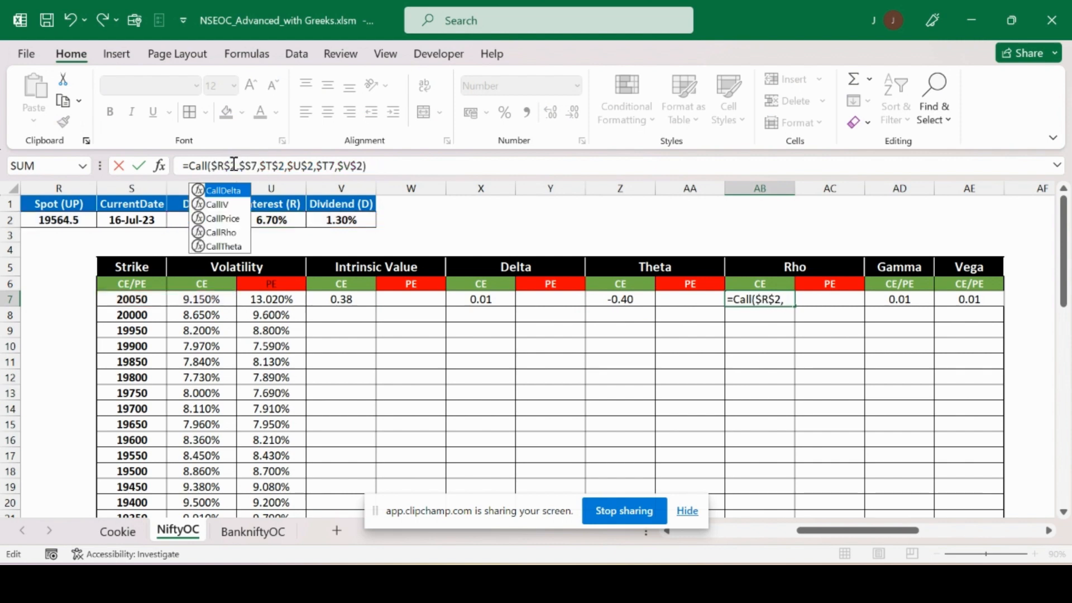
type("r")
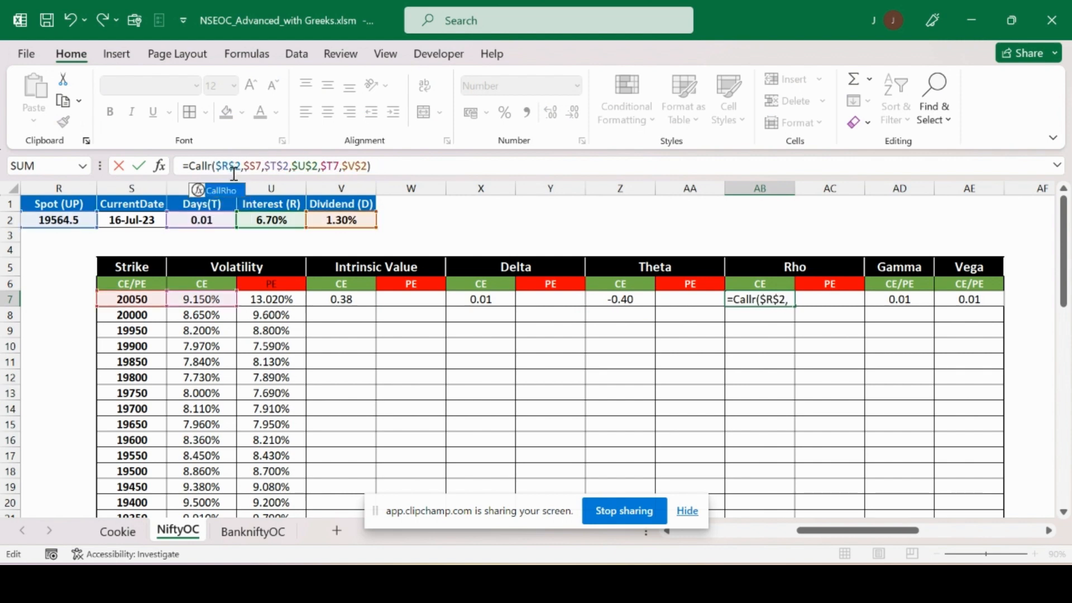
double_click(230, 192)
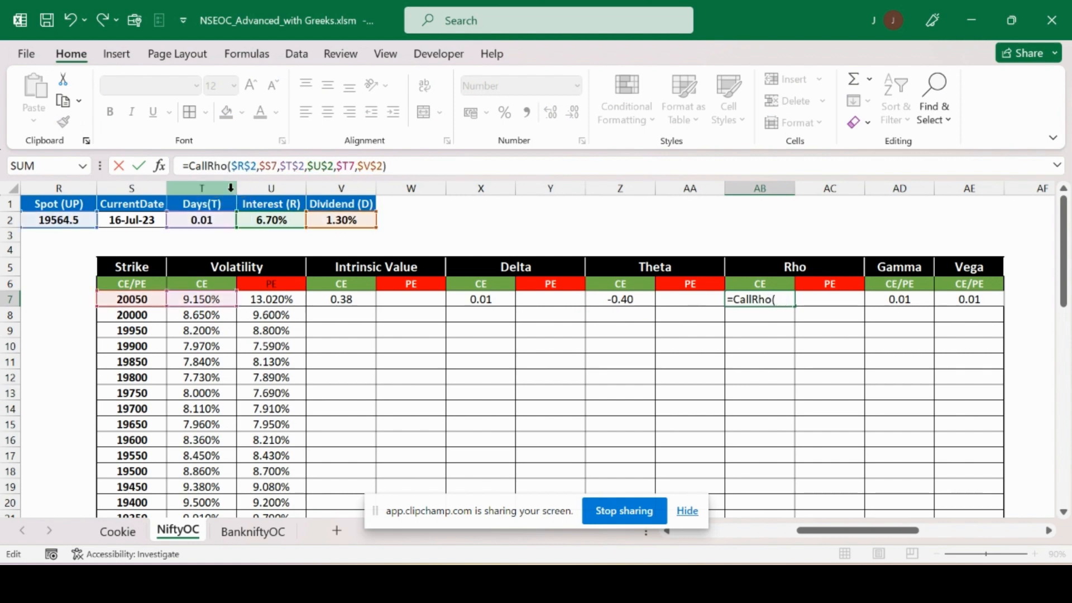
key("Return")
- Replace the function in the Gamma cell AD7 with OptionGamma, keeping the same arguments
key("Up")
key("Right")
key("Right")
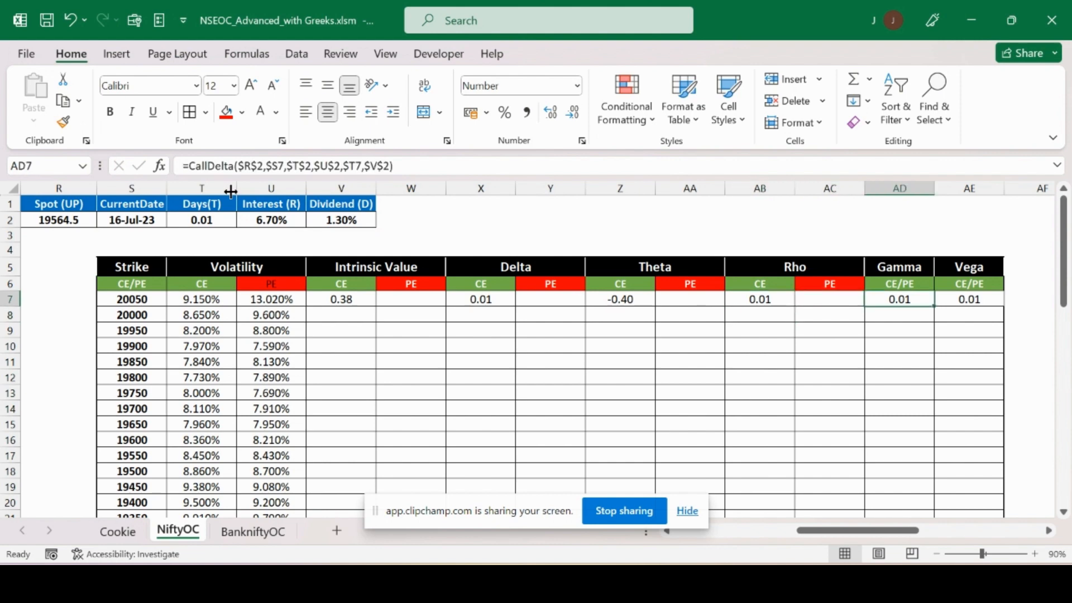
left_click_drag(235, 166, 193, 167)
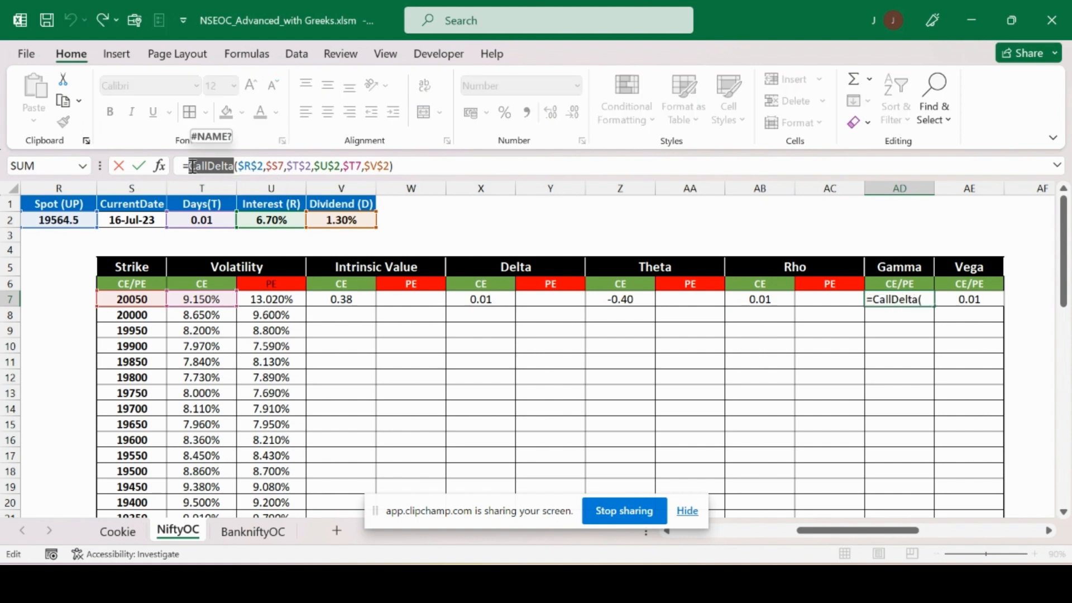
type("op")
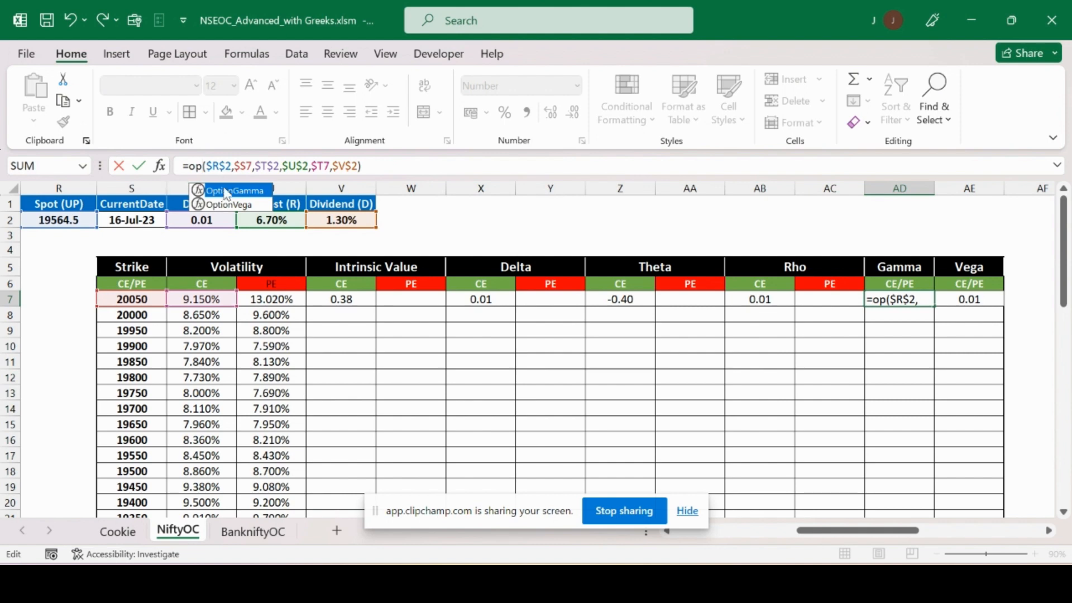
type("tio")
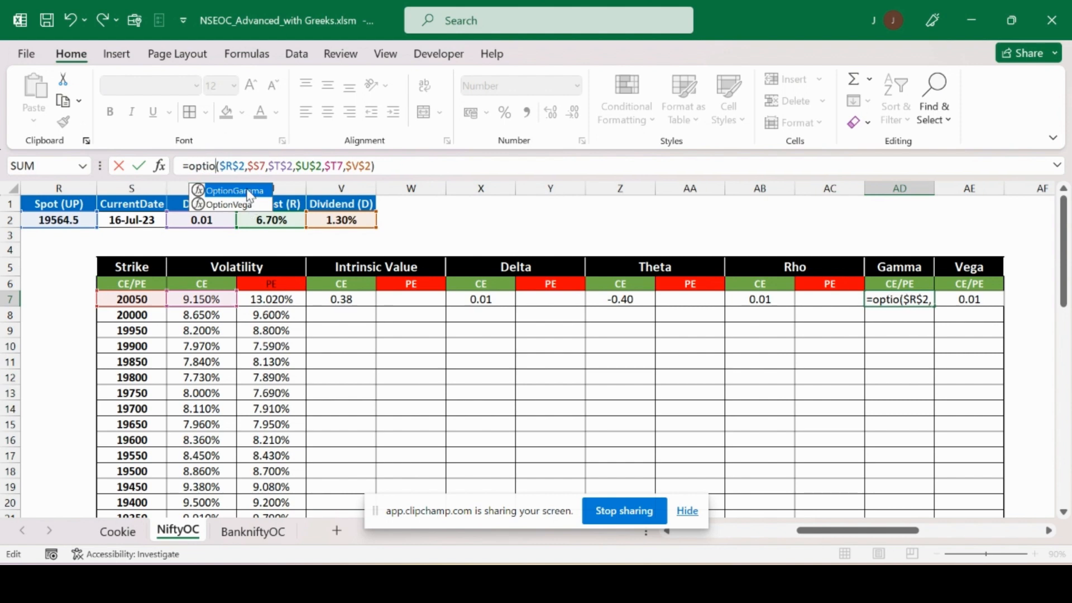
double_click(248, 192)
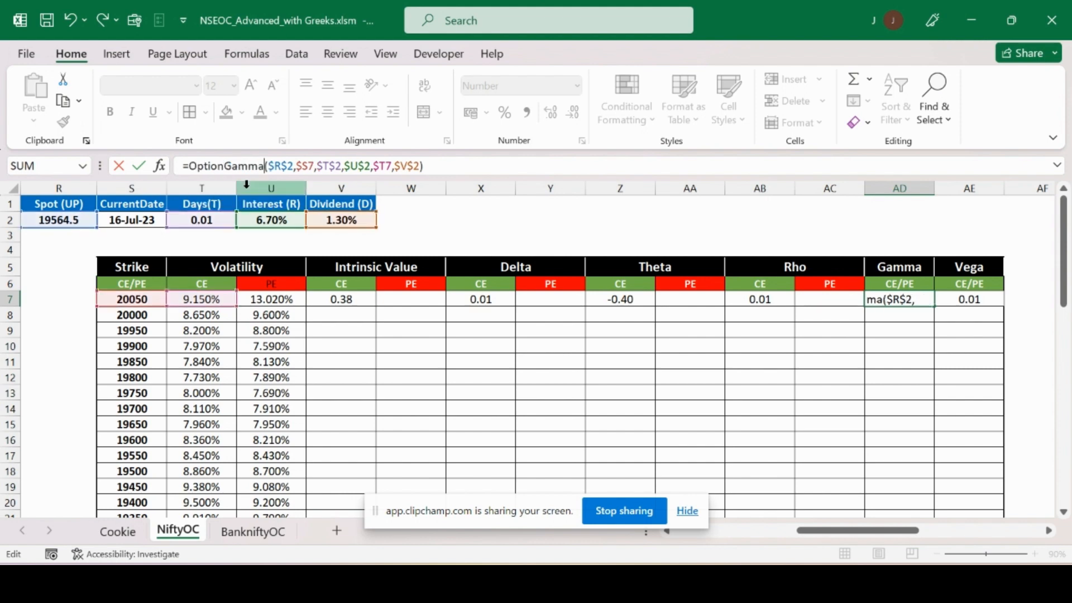
key("Return")
- Replace the function in the Vega cell AE7 with OptionVega, keeping the same arguments
key("Up")
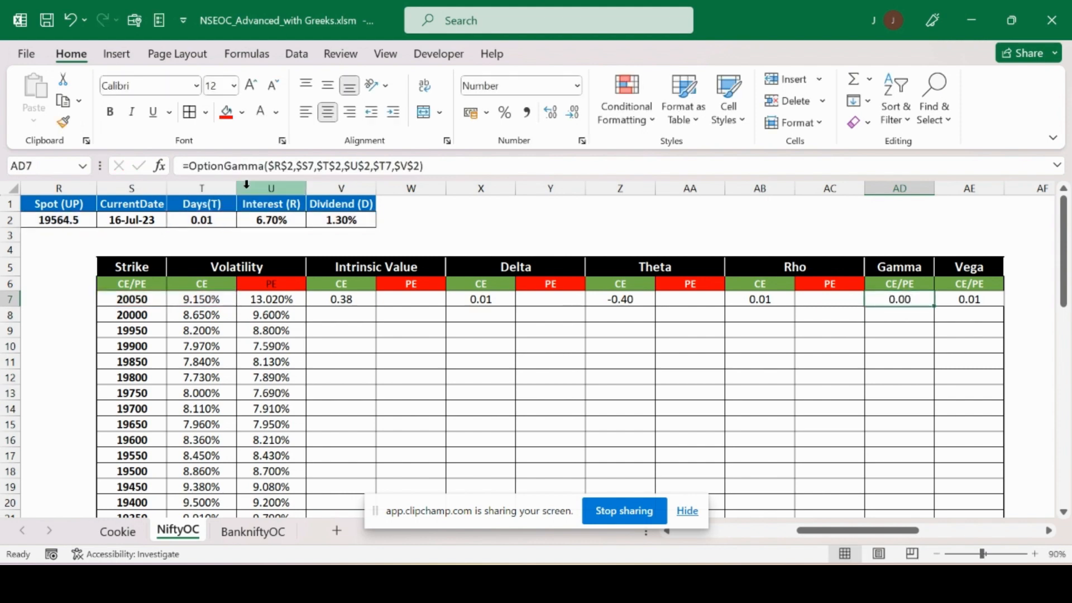
key("Right")
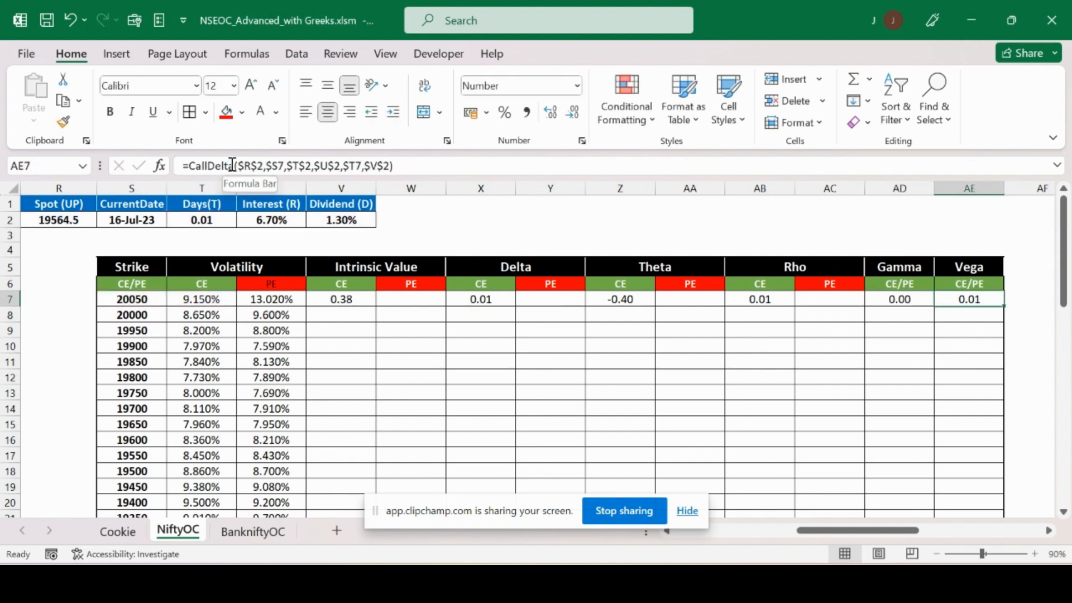
left_click(235, 165)
left_click_drag(234, 165, 193, 166)
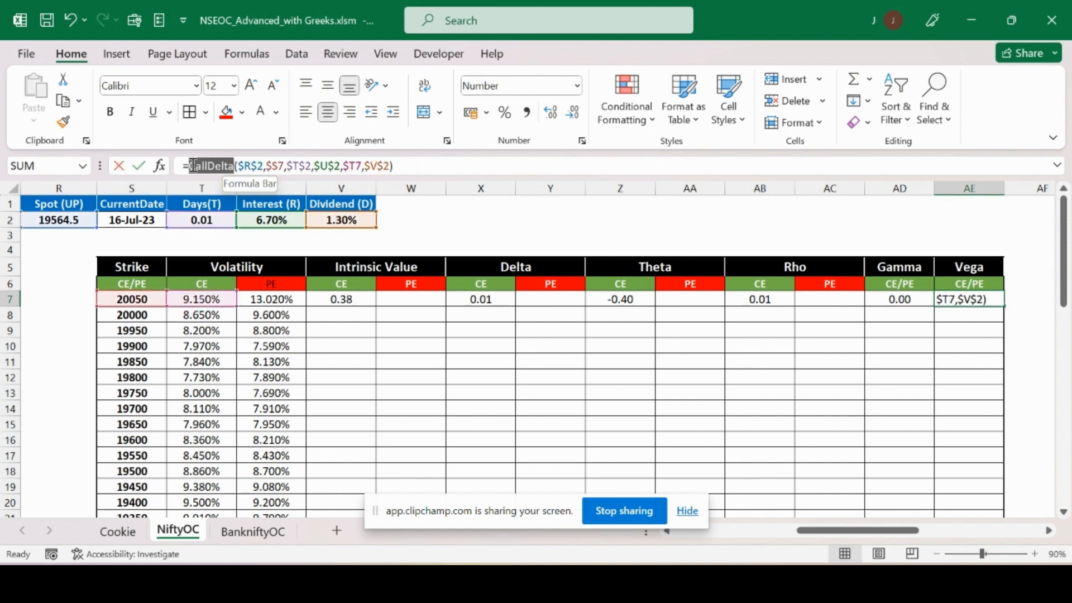
type("opt")
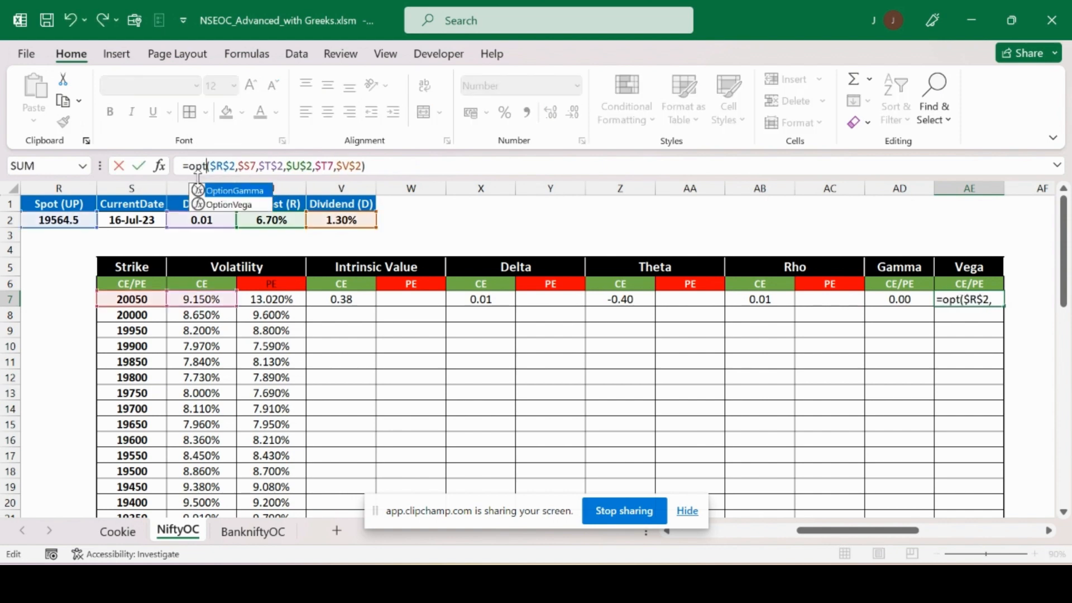
double_click(224, 205)
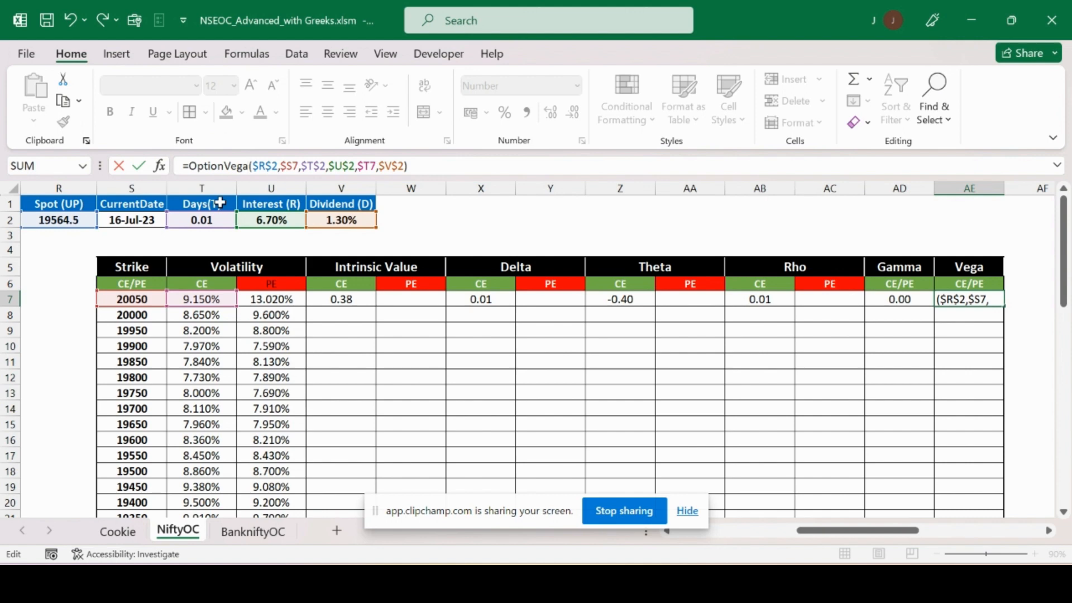
key("Return")
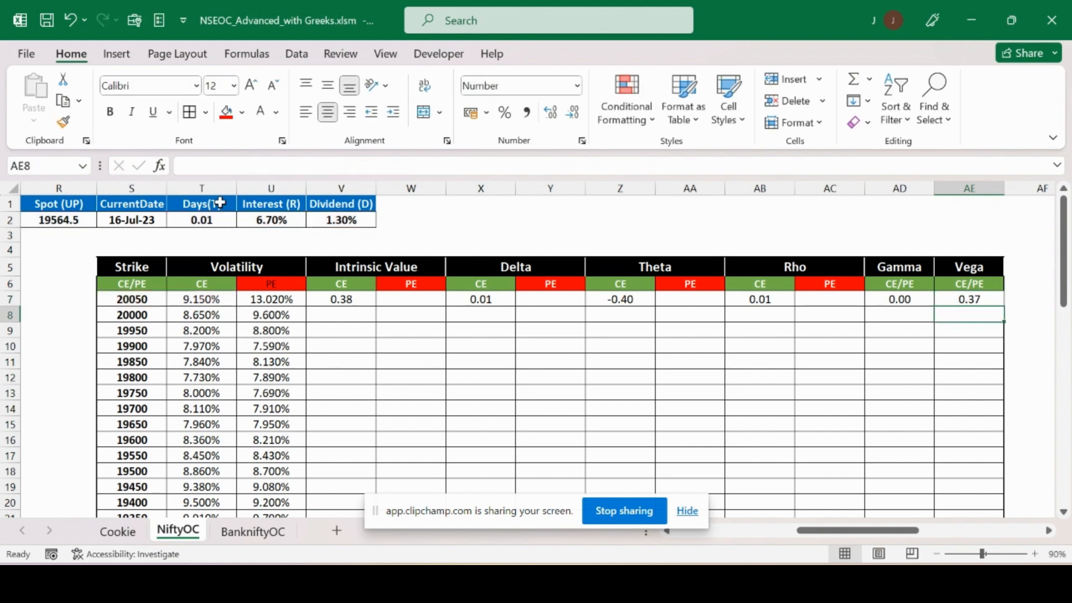
- Review the filled CE cells and the empty PE cells across row 7, from Vega back to Intrinsic Value
key("Up")
key("Left")
key("Left")
key("Left")
key("Left")
key("Left")
key("Left")
key("Left")
key("Left")
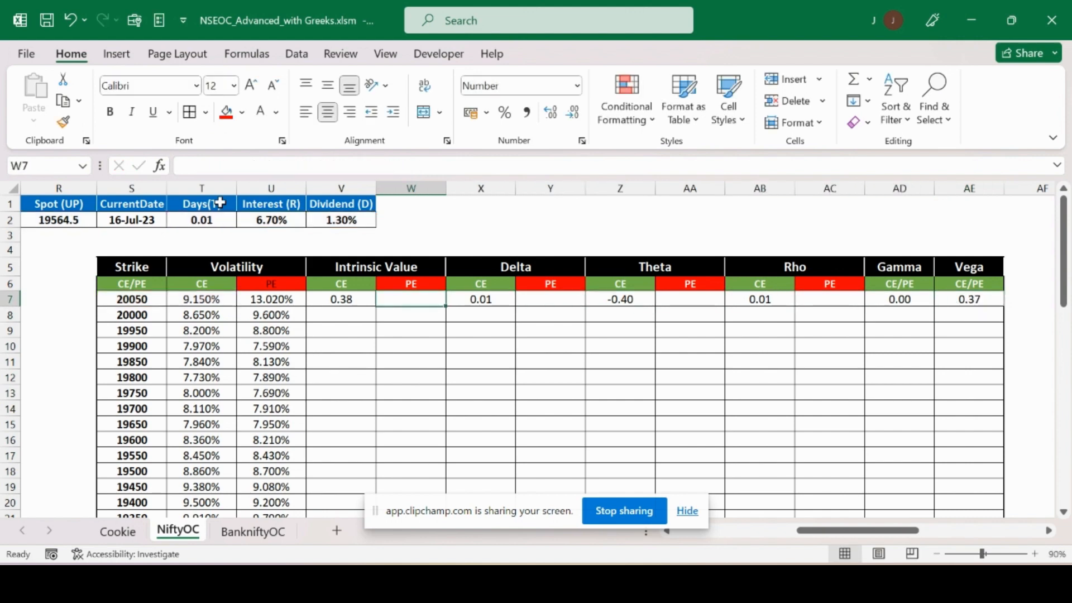
key("Left")
key("Right")
key("Left")
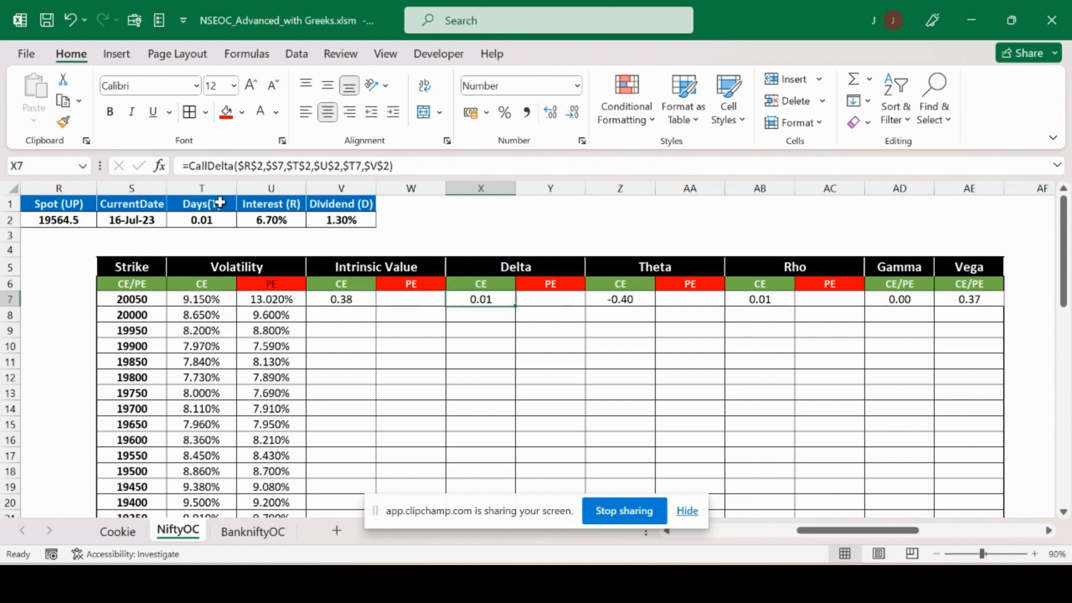
key("Right")
key("Right")
key("Right")
key("Right")
key("Right")
key("Right")
key("Right")
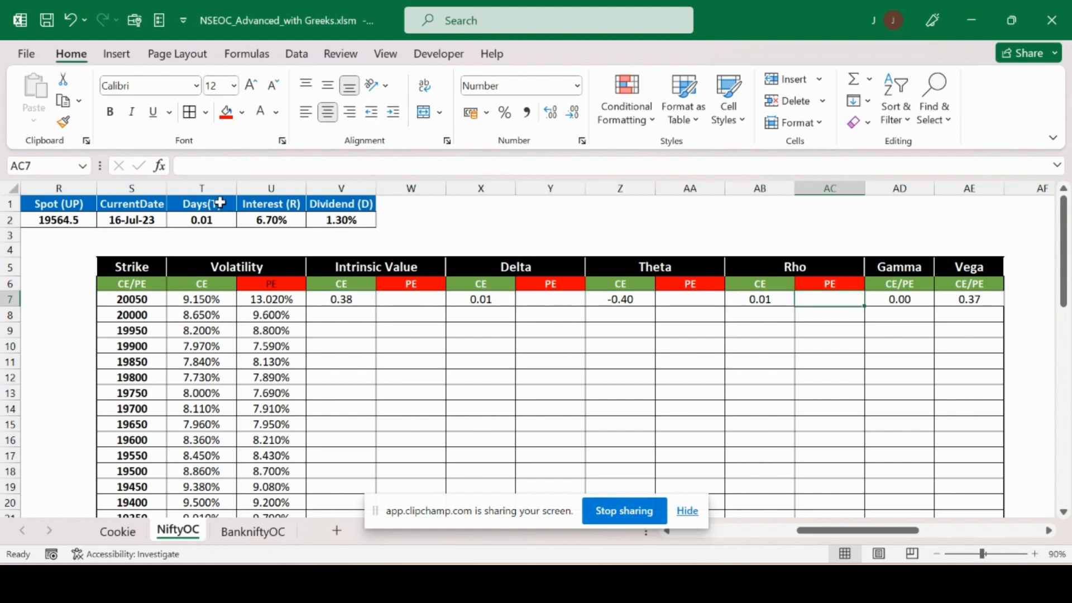
key("Left")
key("Left")
key("Left")
key("Left")
key("Left")
key("Left")
key("Left")
key("Left")
key("Left")
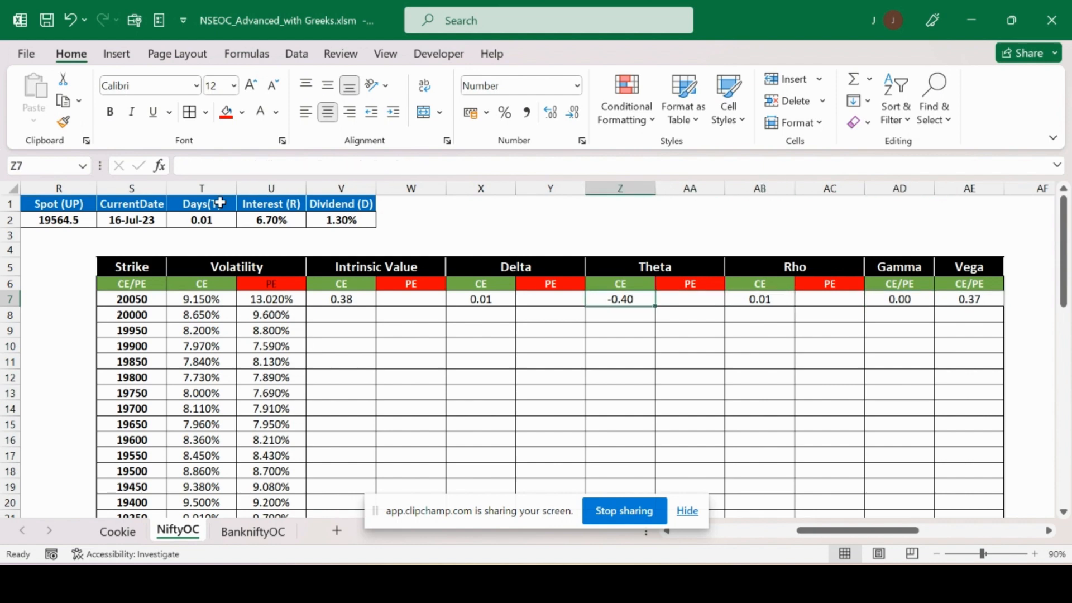
- Format the Gamma cell AD7 to show four decimal places
left_click(927, 300)
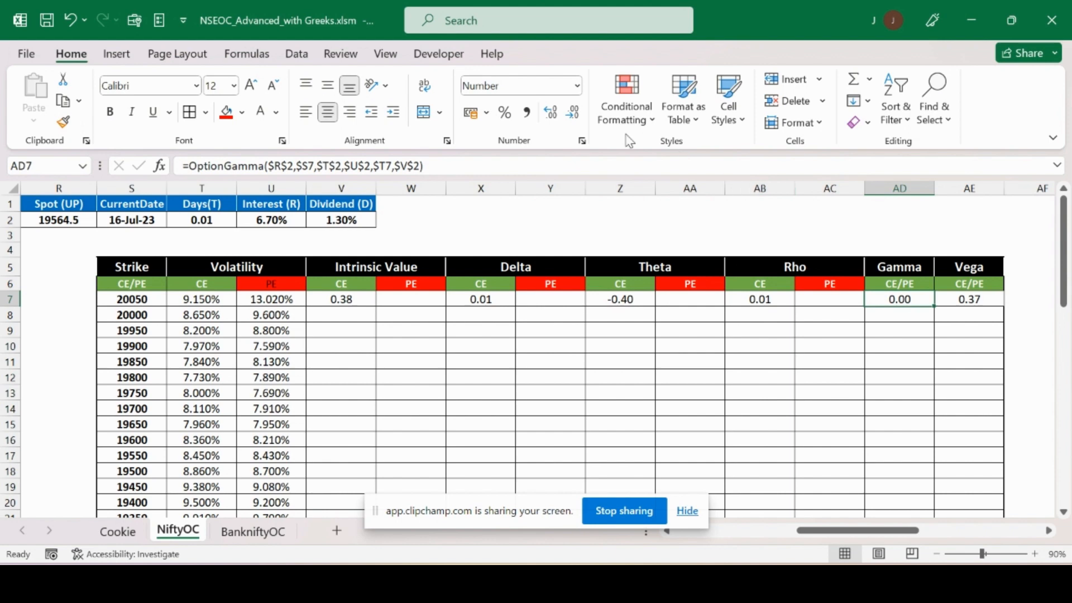
left_click(573, 115)
left_click(574, 116)
left_click(557, 115)
left_click(557, 115)
left_click(558, 115)
left_click(557, 114)
- Format the Vega cell AE7 and the CE Rho cell AB7 to show four decimal places
left_click(951, 300)
left_click(553, 115)
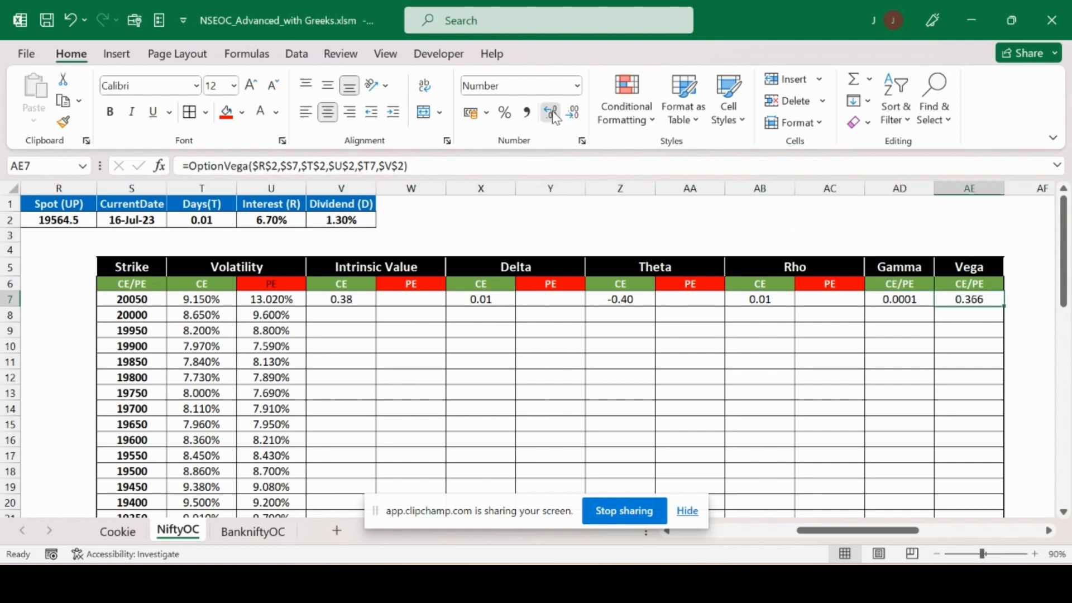
left_click(553, 115)
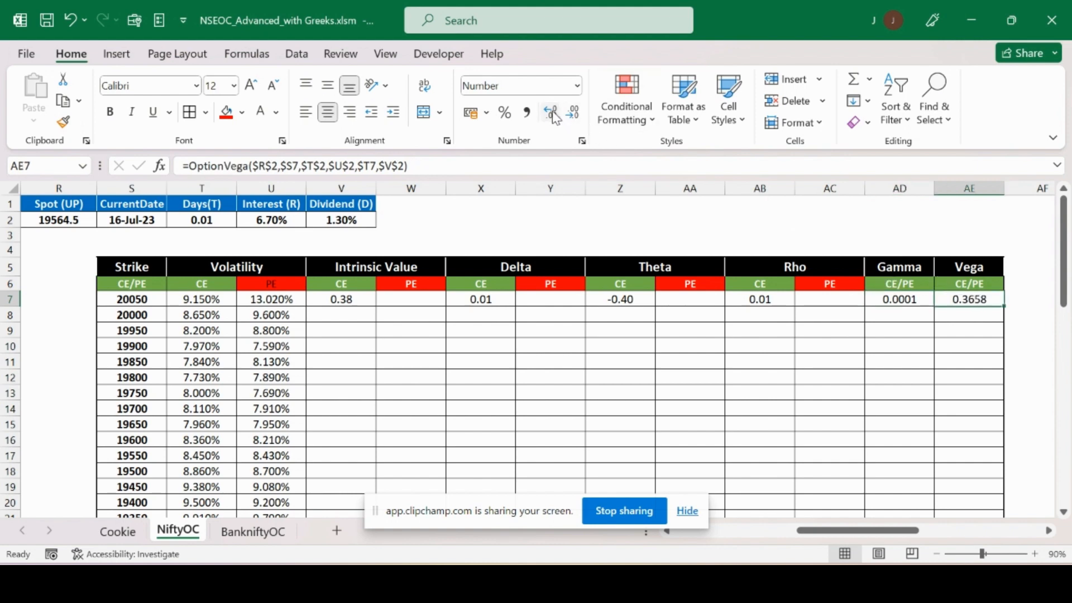
left_click(766, 299)
left_click(555, 116)
left_click(555, 116)
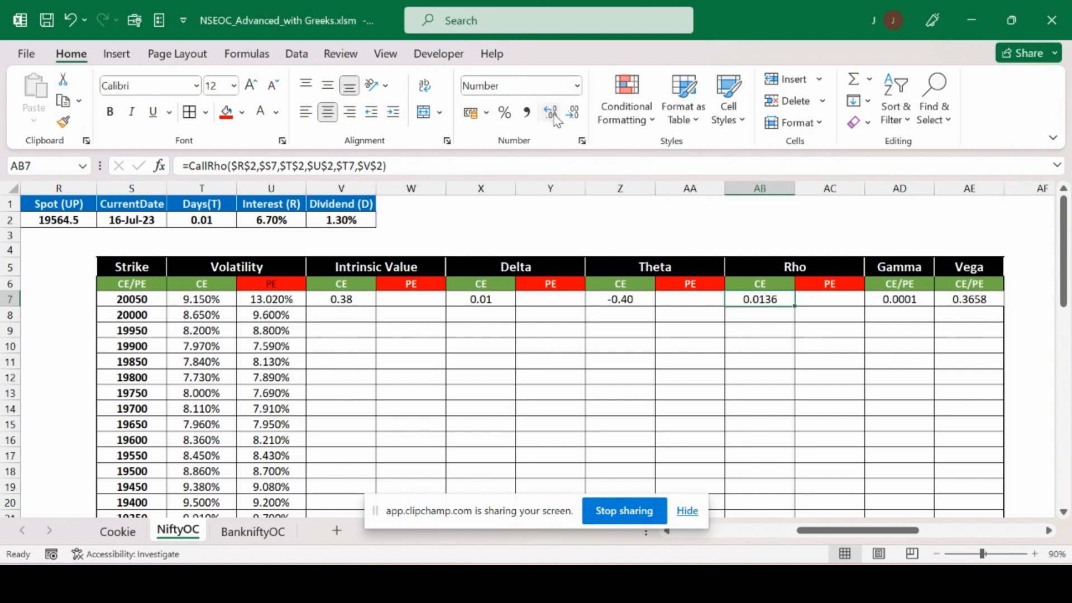
- Examine the row 7 cells from CE Theta back to CE Intrinsic Value and the input cells the CallPrice formula references
left_click(605, 303)
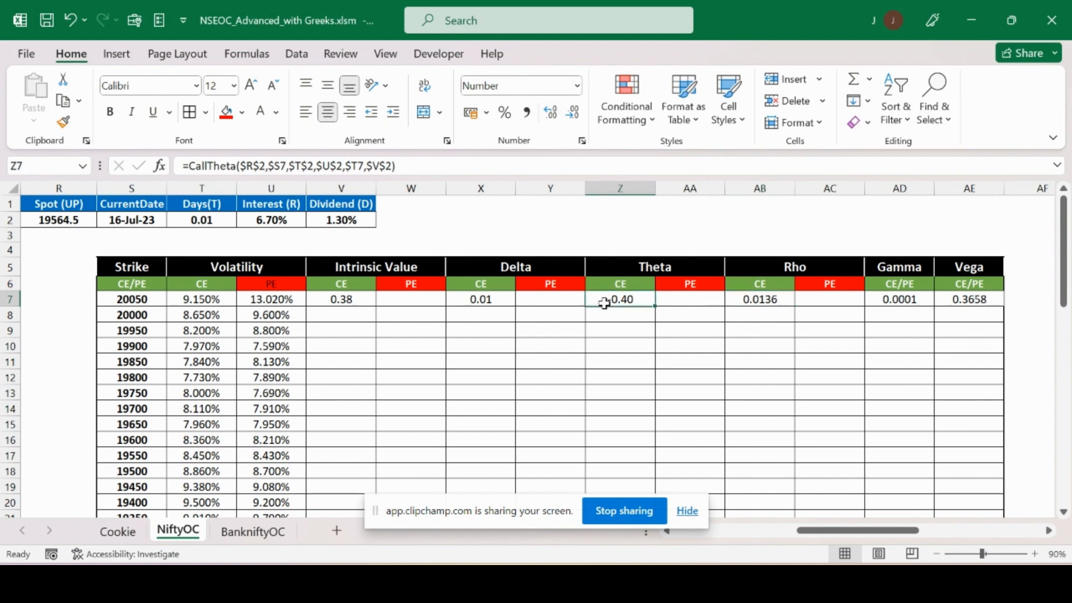
key("Left")
key("Left")
key("Left")
key("Left")
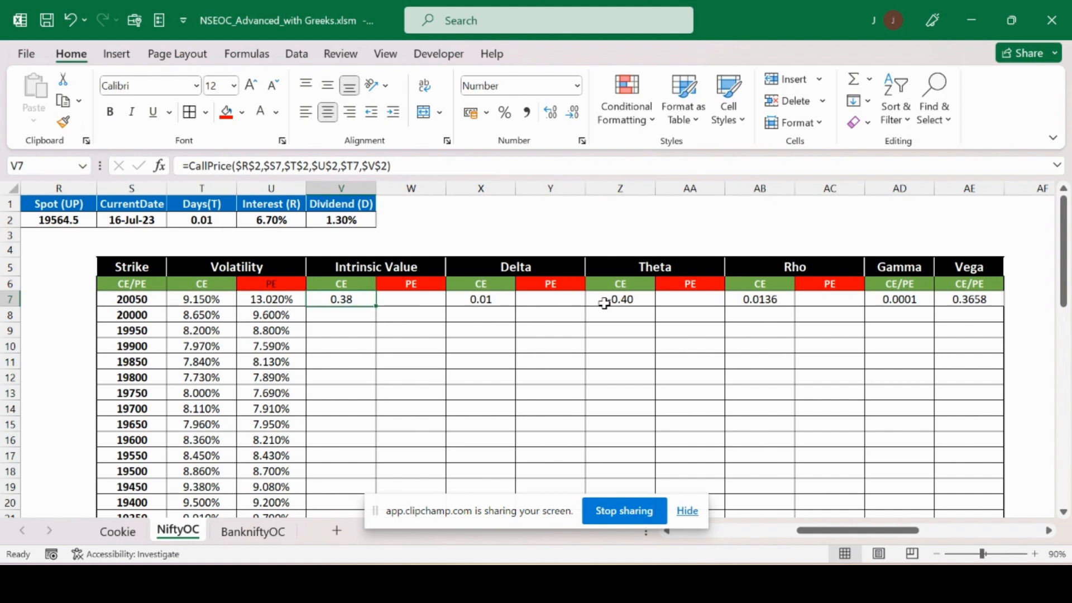
left_click(484, 167)
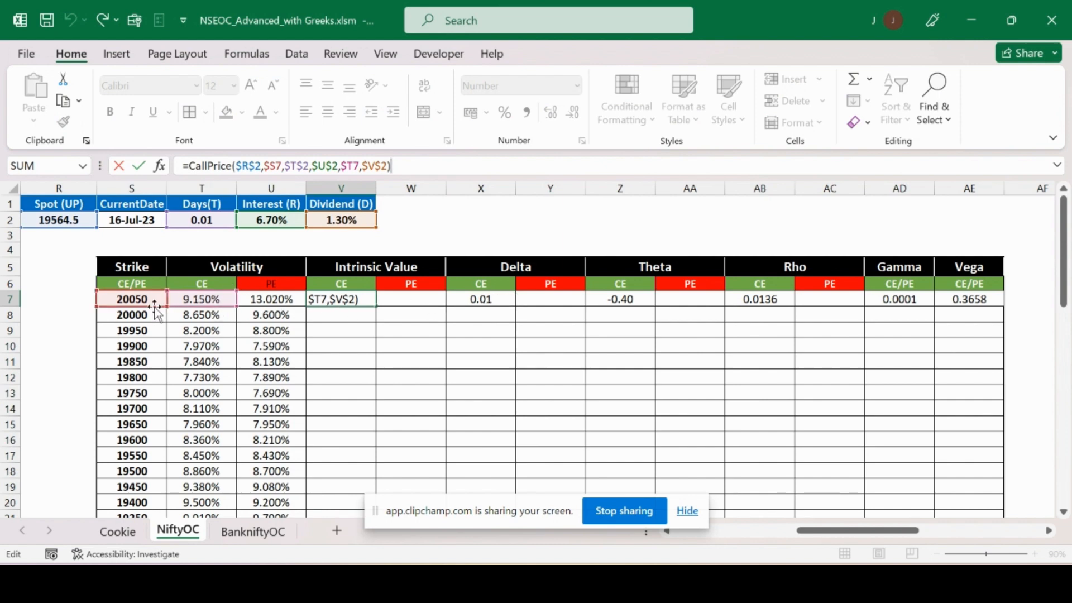
key("ctrl+Return")
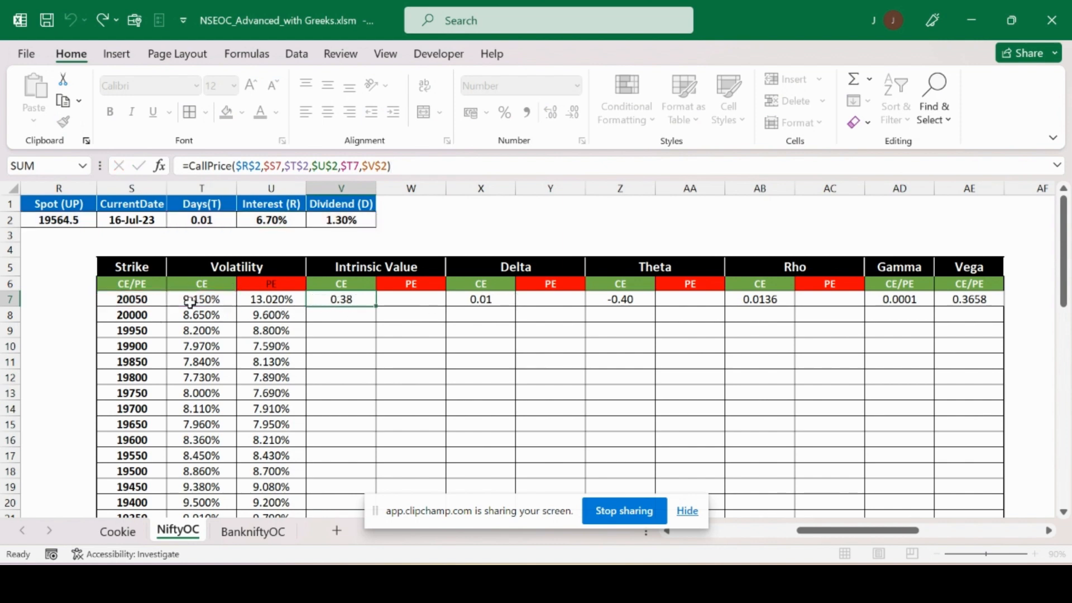
- Copy the CallPrice formula from V7 into the PE Intrinsic Value cell W7
key("Right")
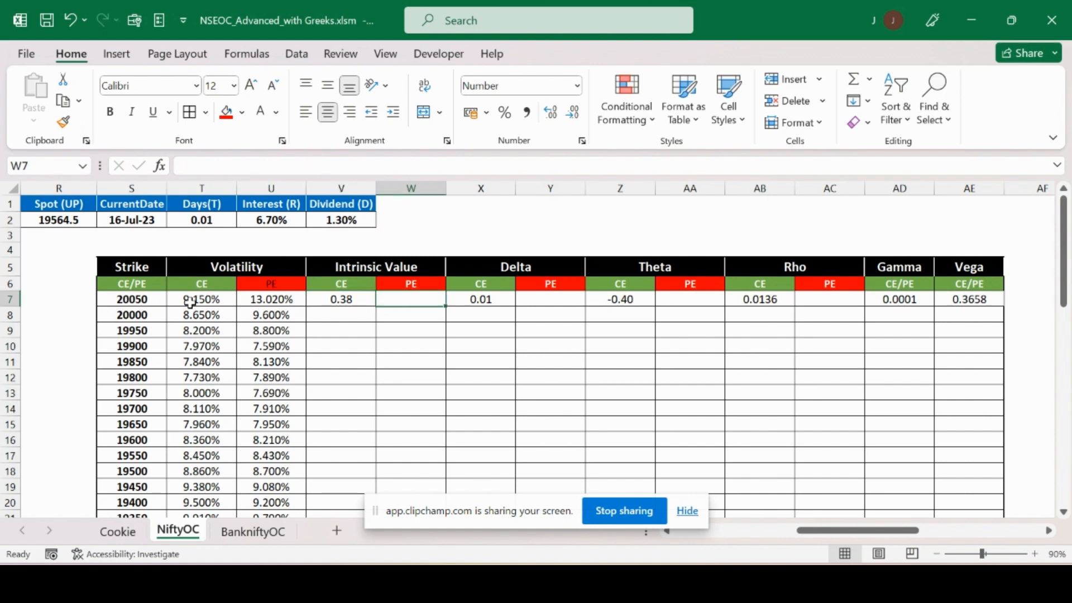
key("Left")
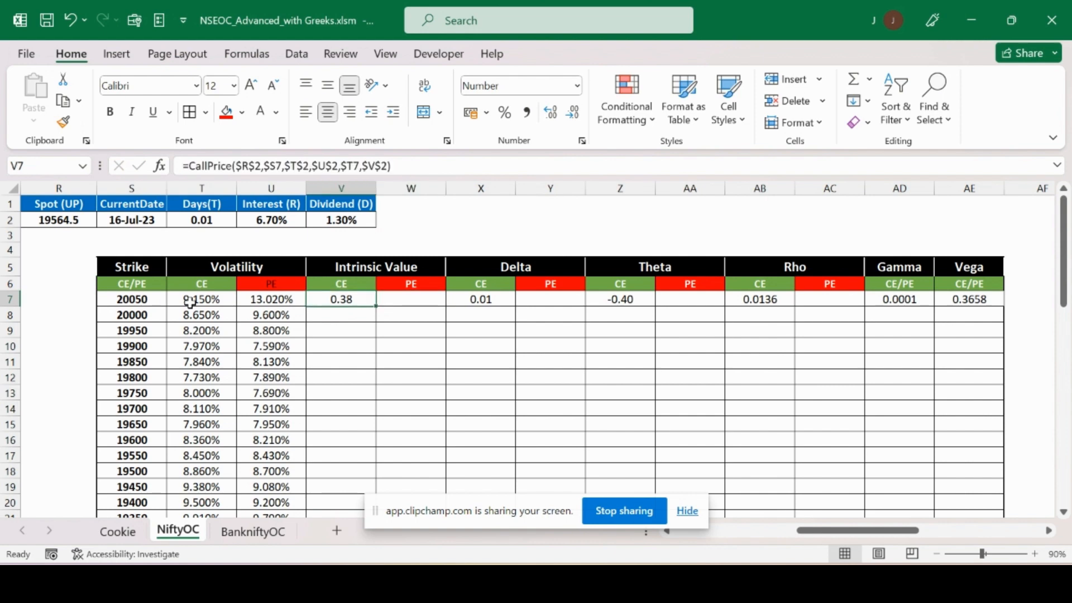
key("ctrl+c")
key("Right")
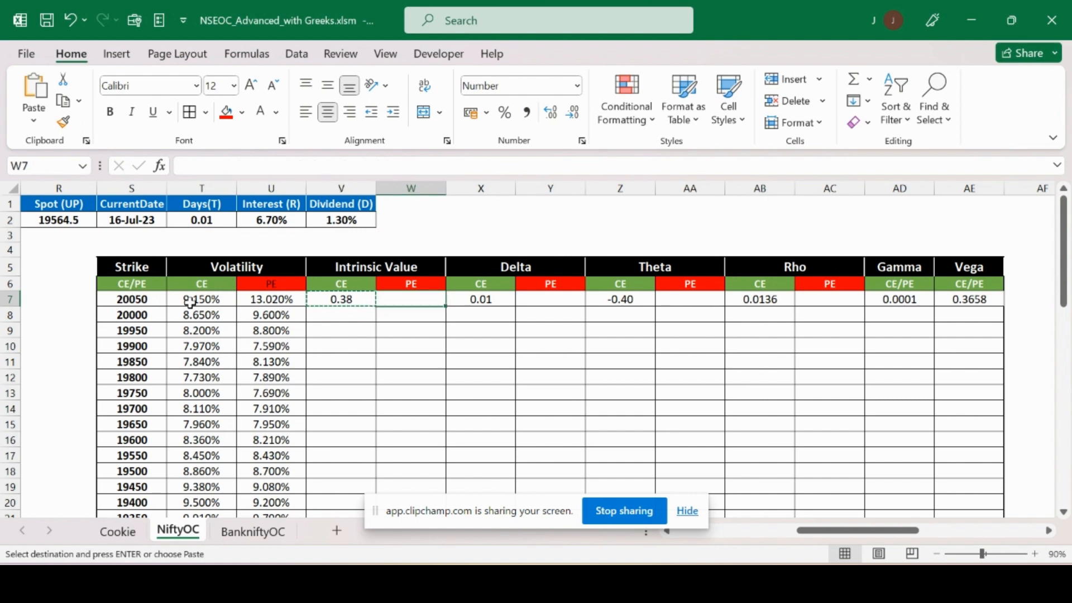
key("ctrl+v")
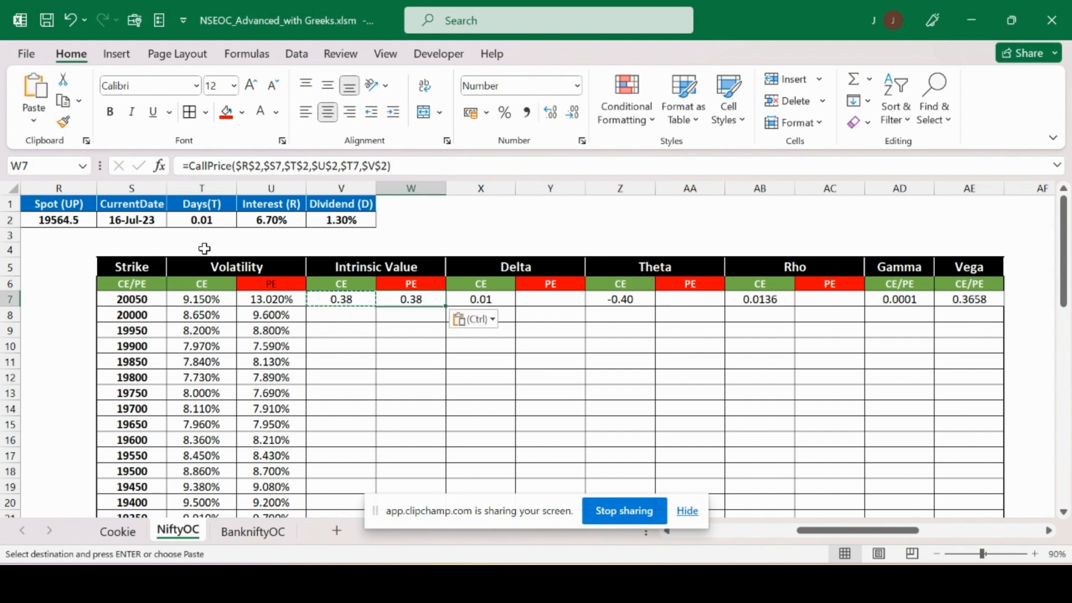
- Replace the CallPrice function in the PE Intrinsic Value formula in W7 with PutPrice, keeping its arguments
left_click(209, 162)
key("BackSpace")
key("BackSpace")
key("BackSpace")
key("BackSpace")
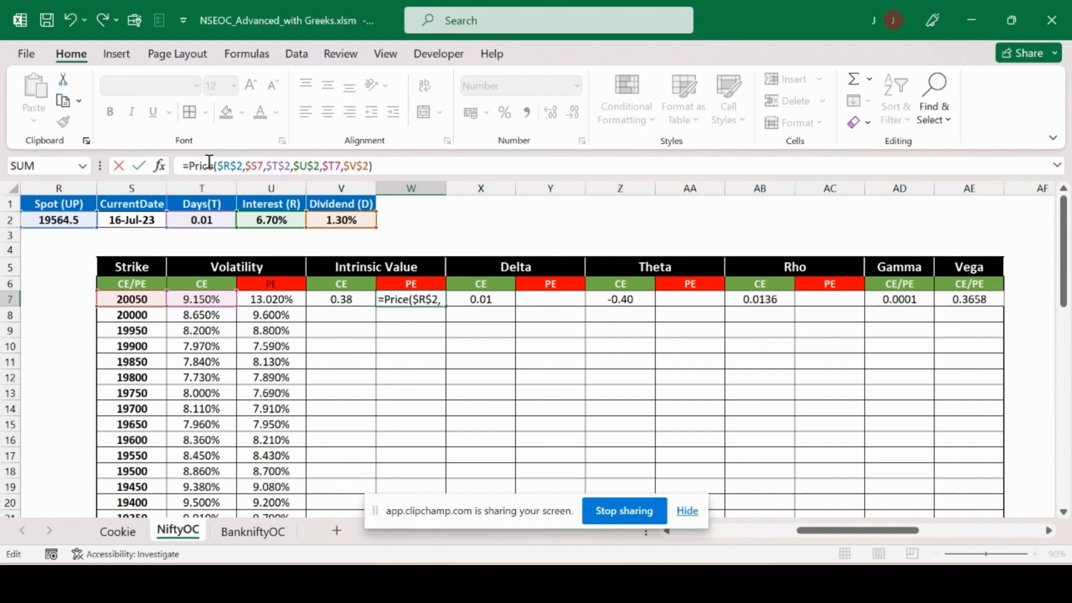
type("PE")
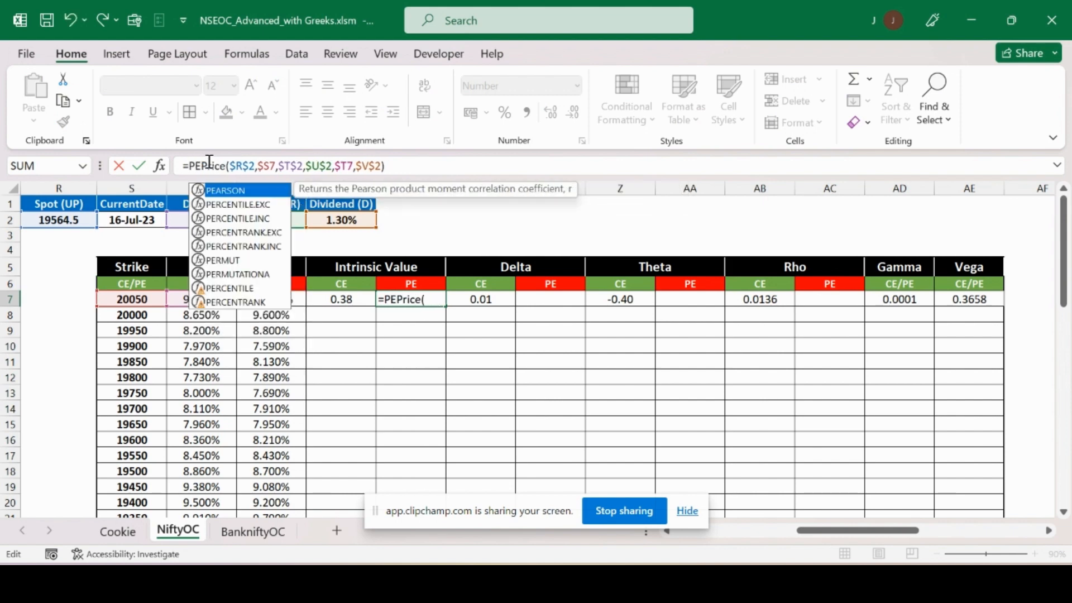
key("BackSpace")
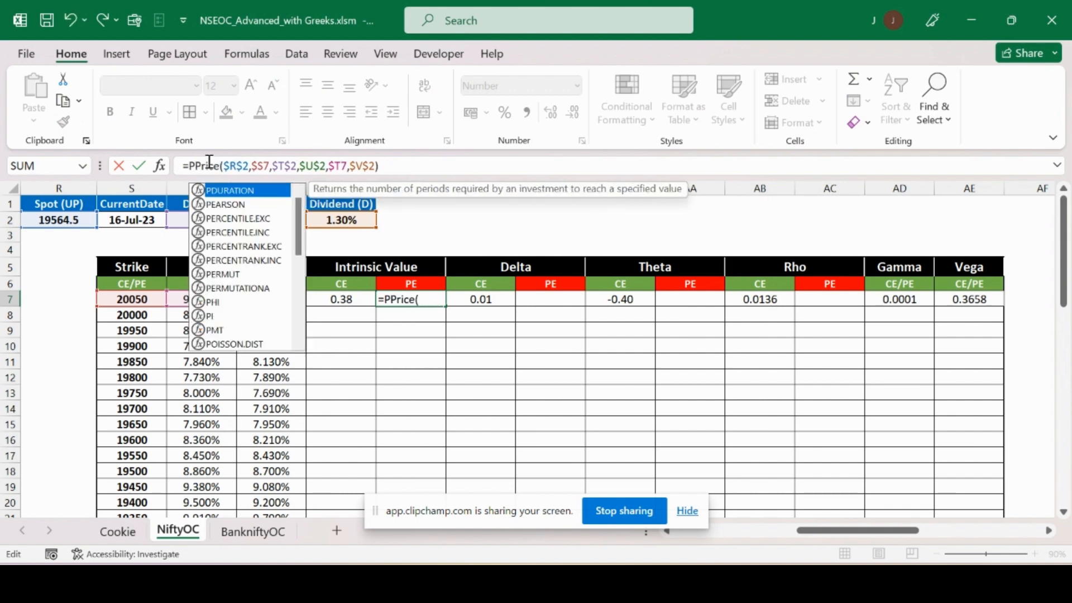
type("ut")
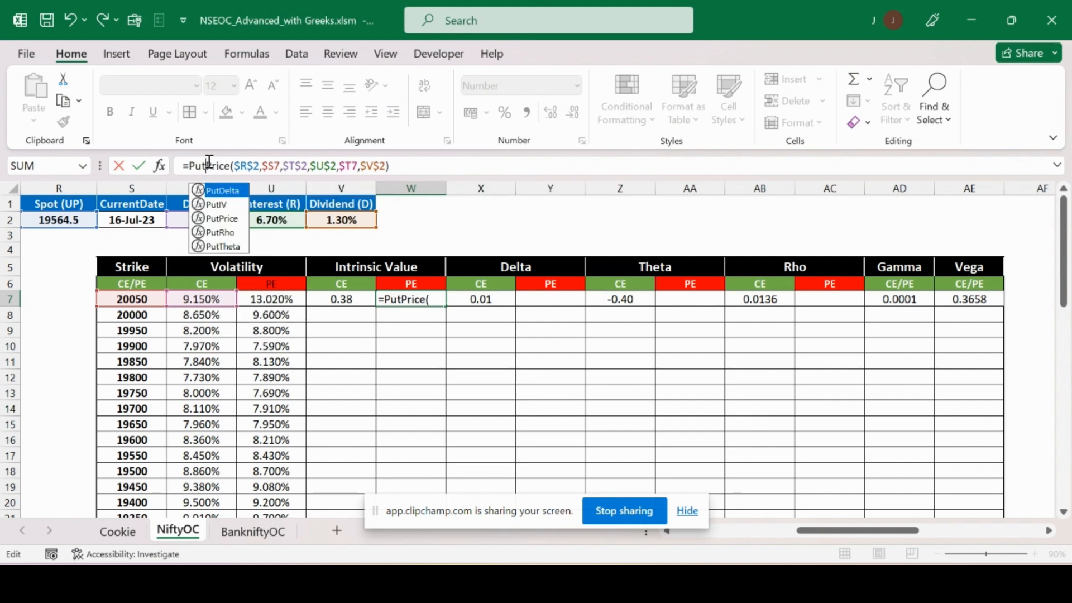
double_click(222, 219)
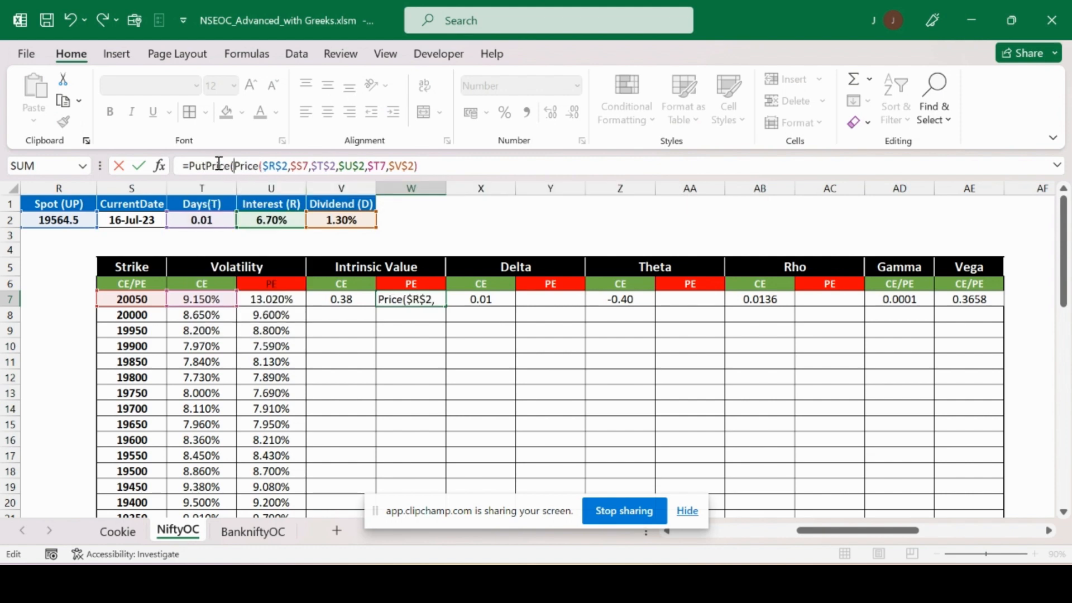
left_click(261, 165)
key("BackSpace")
key("BackSpace")
key("BackSpace")
key("BackSpace")
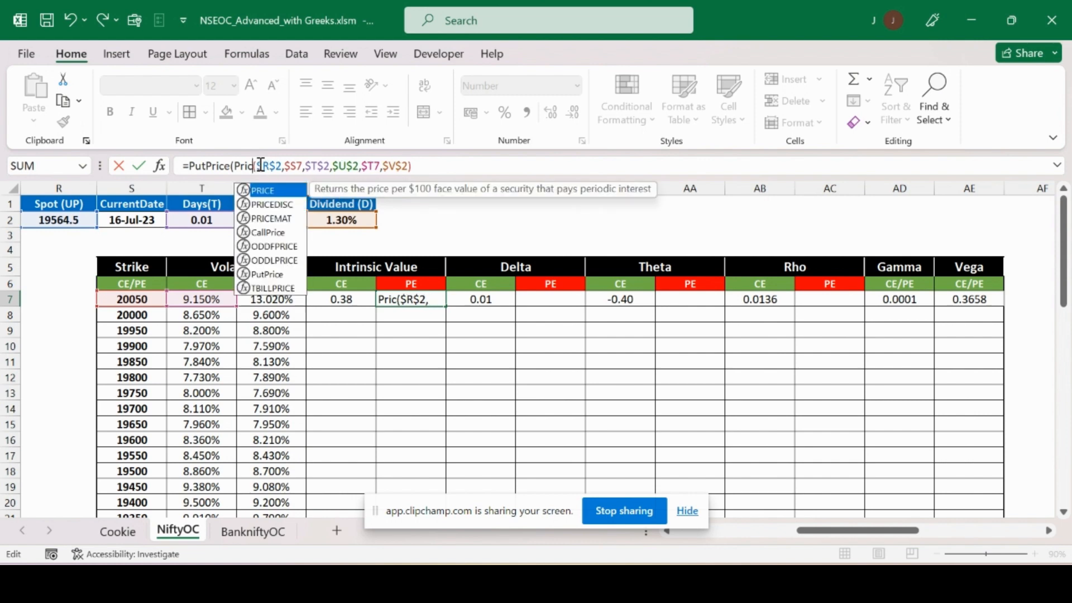
key("BackSpace")
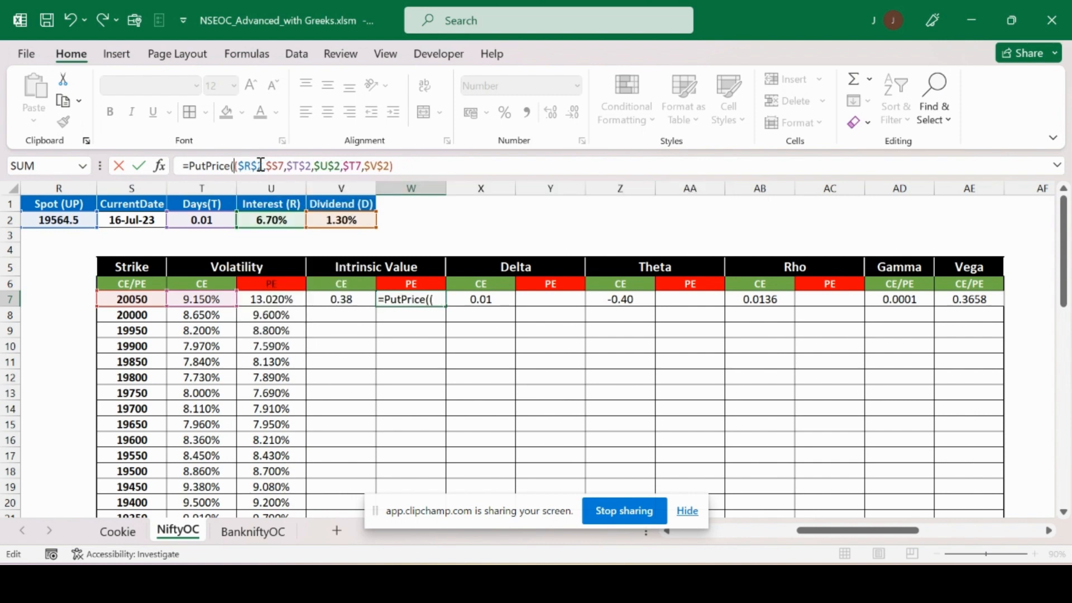
key("BackSpace")
- Point the volatility argument of the PutPrice formula in W7 to the PE volatility $U7 and commit the formula
left_click(408, 166)
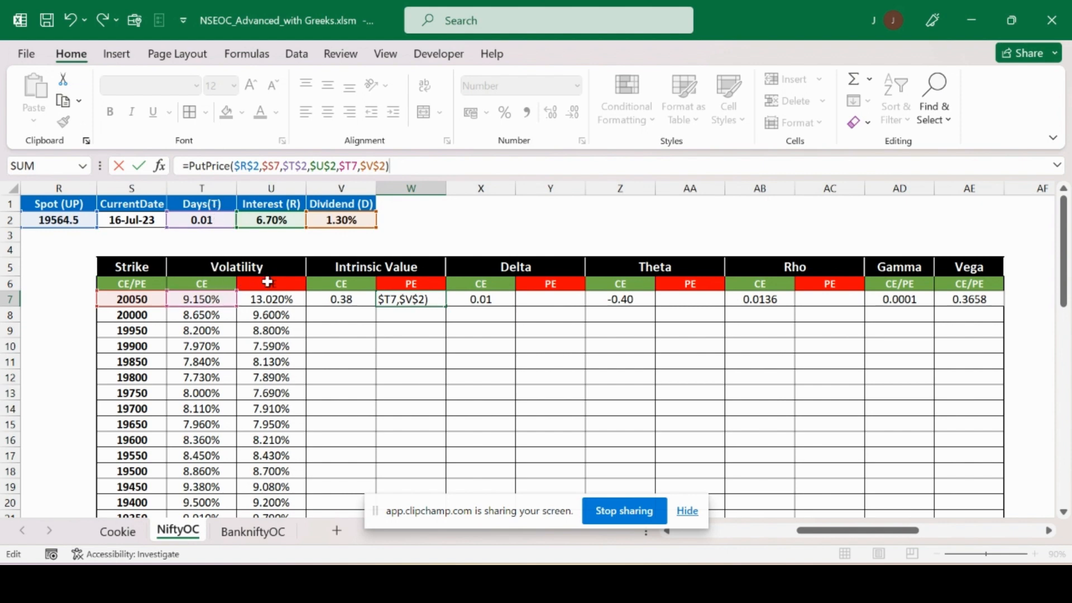
left_click(350, 166)
key("BackSpace")
type("U")
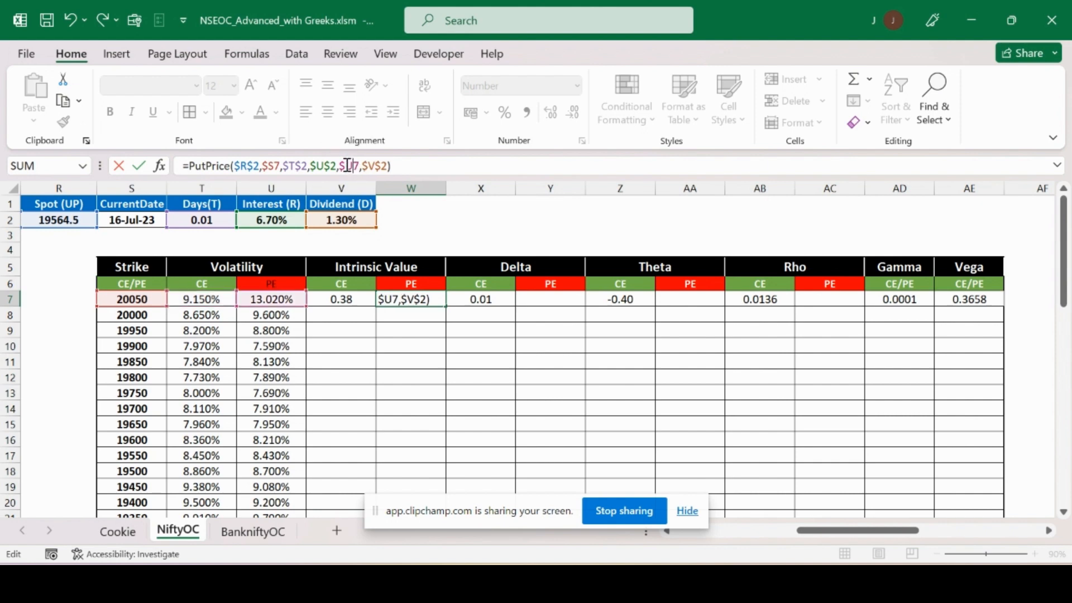
key("ctrl+Return")
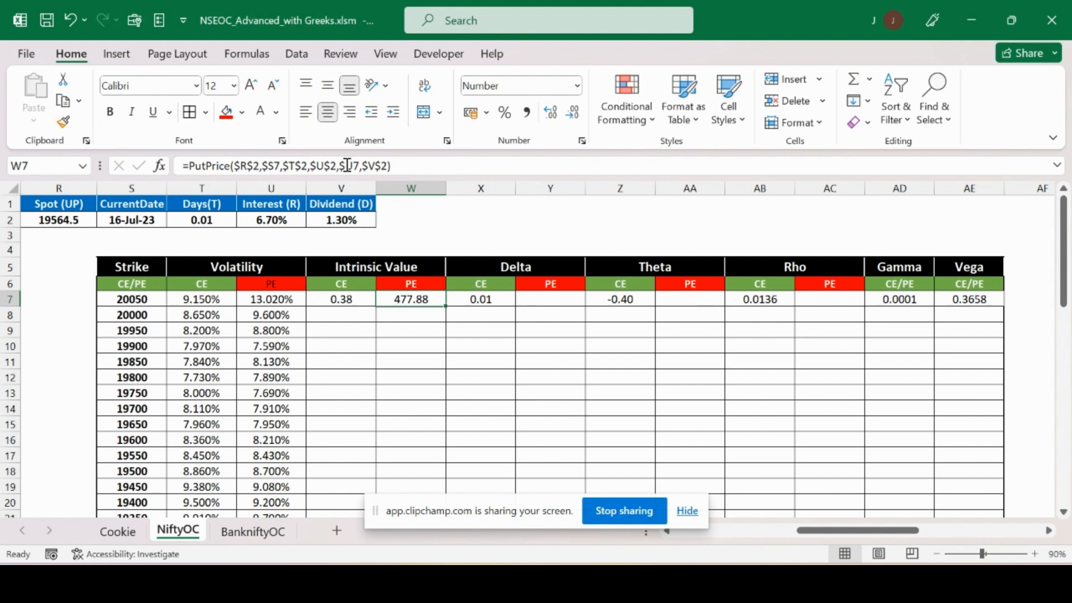
- Copy the PutPrice formula from W7 into the PE Delta cell Y7 and change its function to PutDelta
key("ctrl+c")
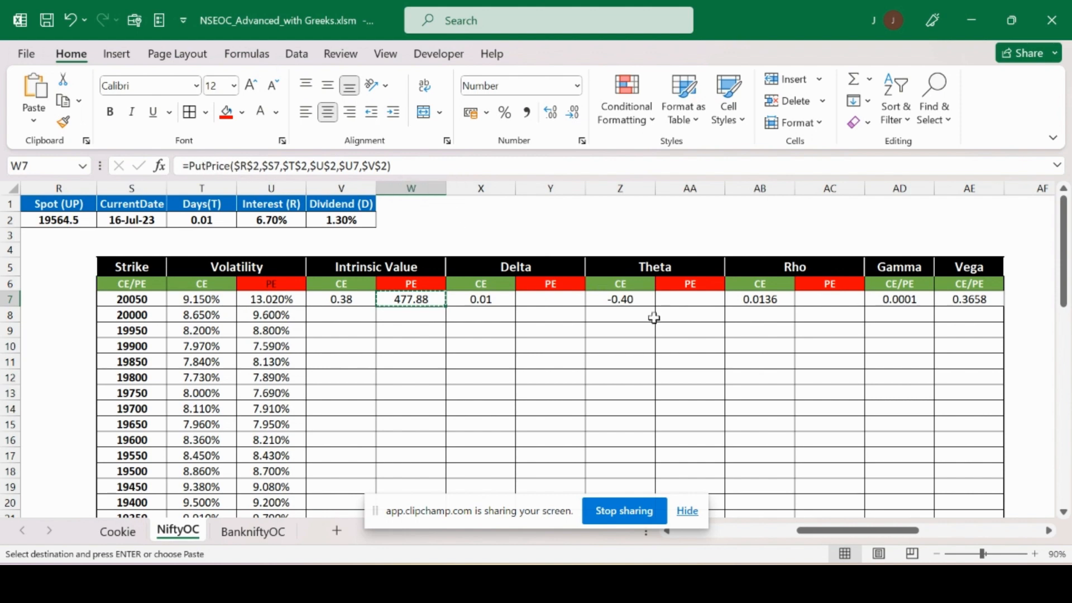
left_click(565, 298)
key("ctrl+v")
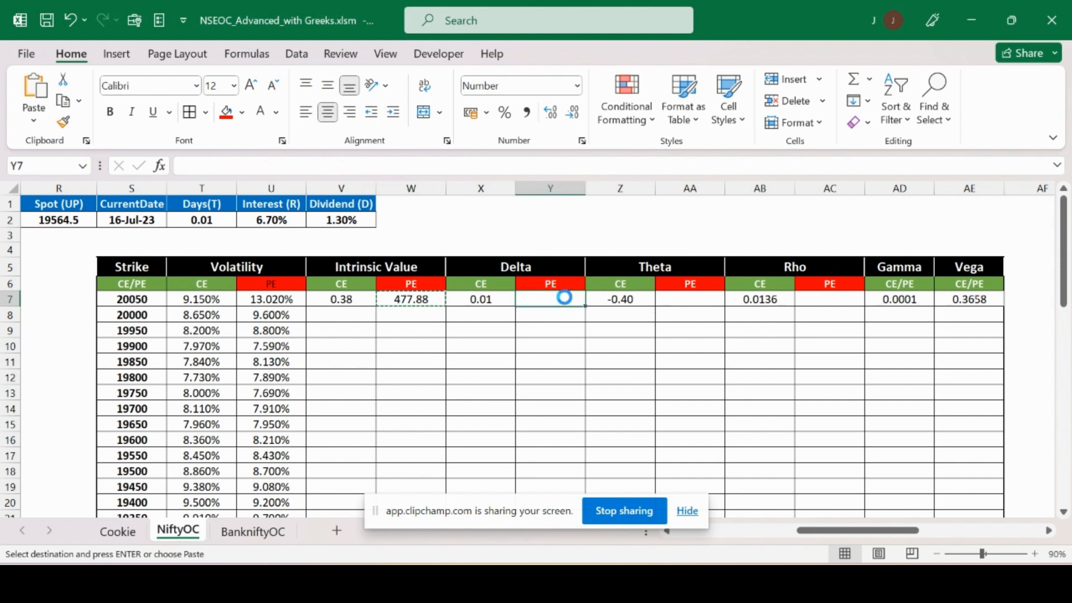
left_click(229, 166)
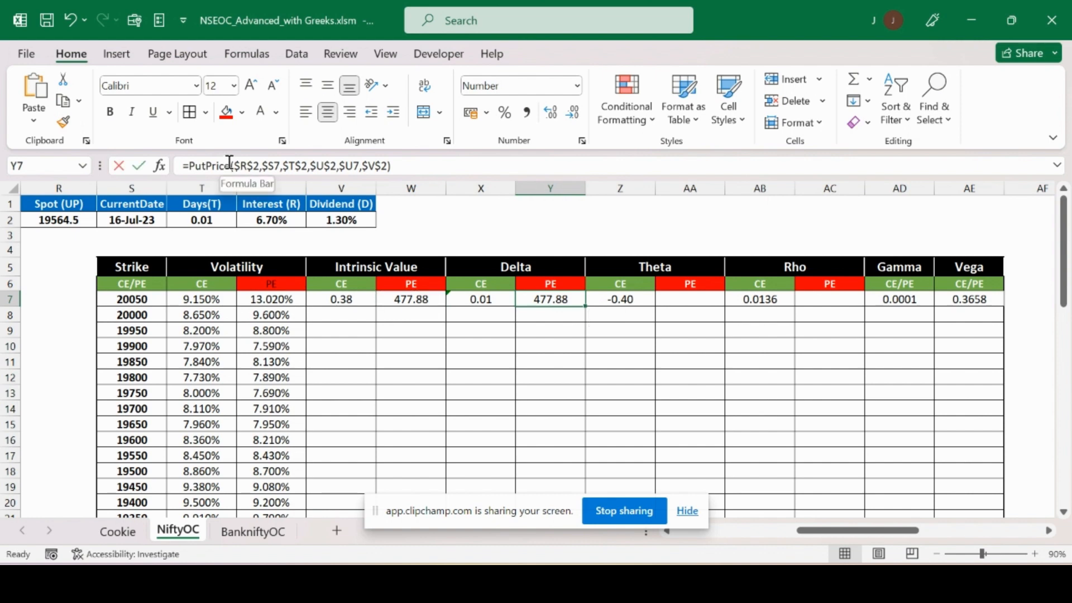
left_click_drag(230, 166, 207, 165)
type("D")
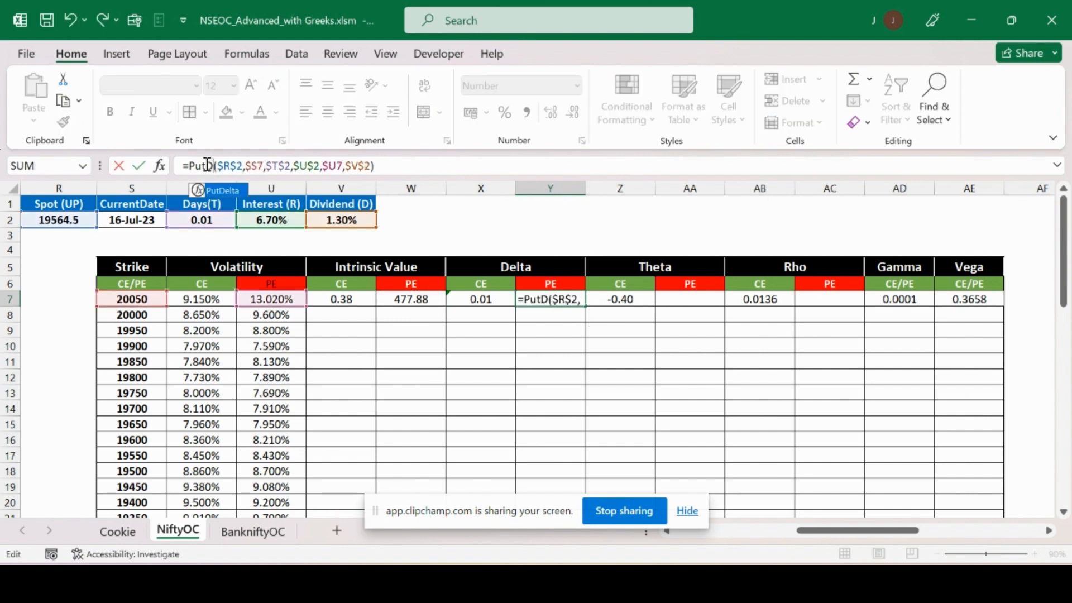
key("Tab")
key("Return")
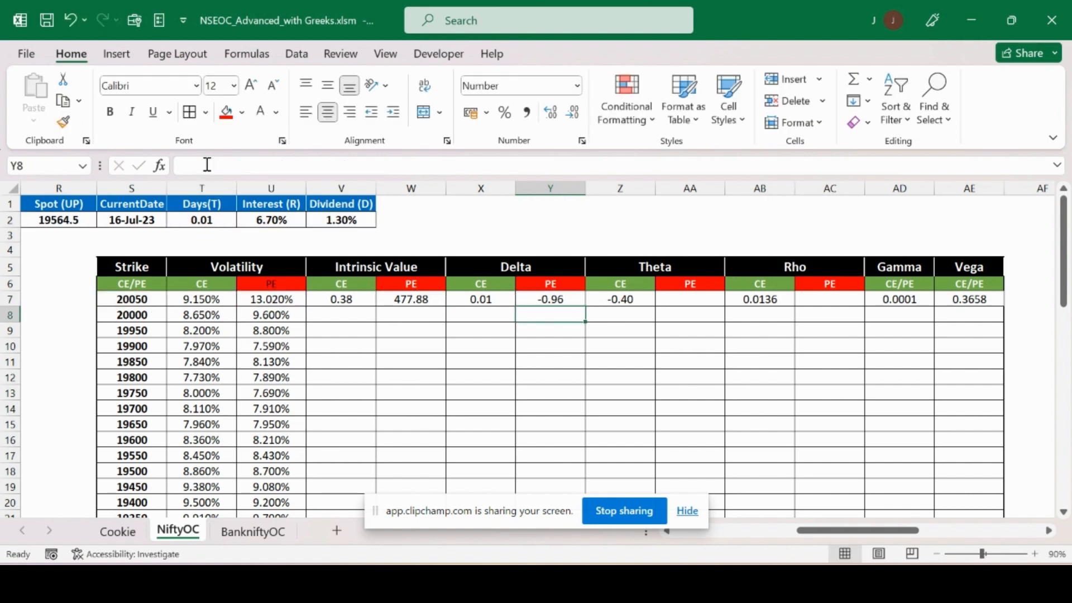
key("Up")
key("Right")
key("Right")
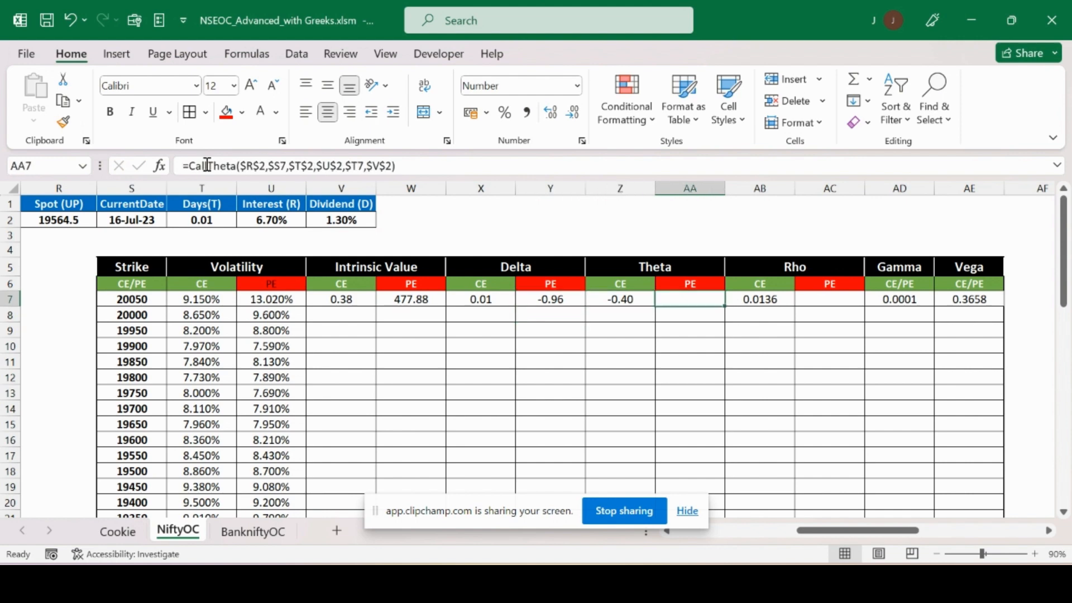
left_click(207, 165)
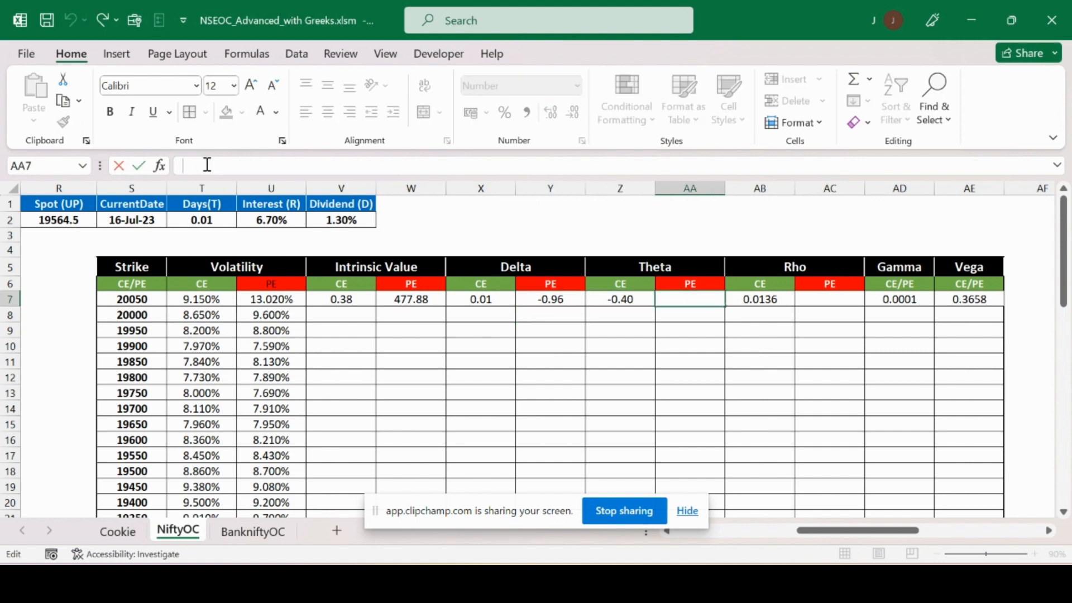
key("Escape")
key("Left")
key("Left")
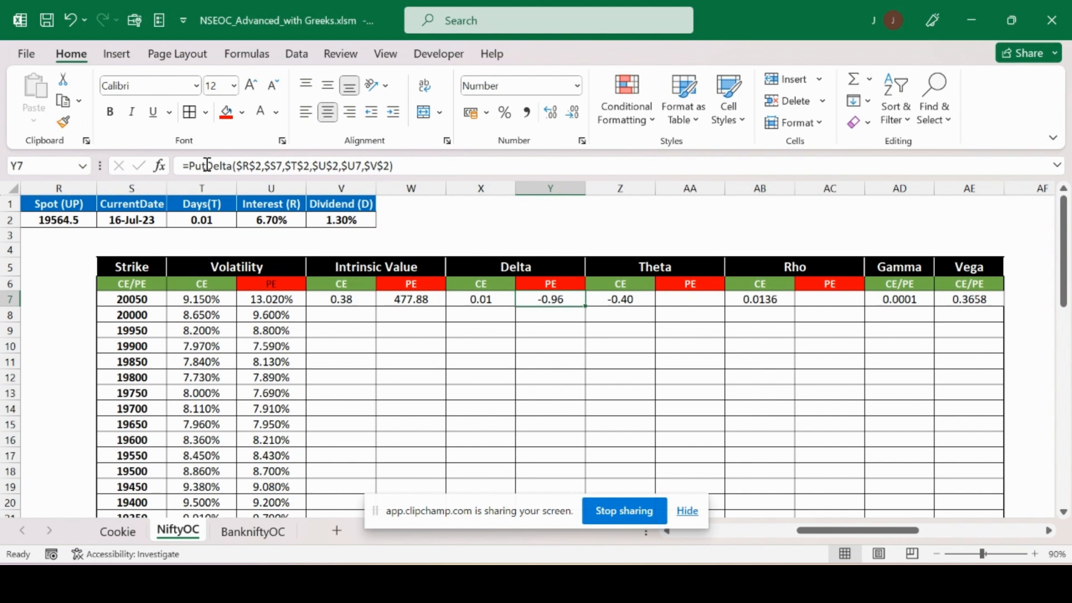
- Copy the PutDelta formula from Y7 into the PE Theta cell AA7 and the PE Rho cell AC7
key("ctrl+c")
key("Right")
key("Right")
key("ctrl+v")
key("Right")
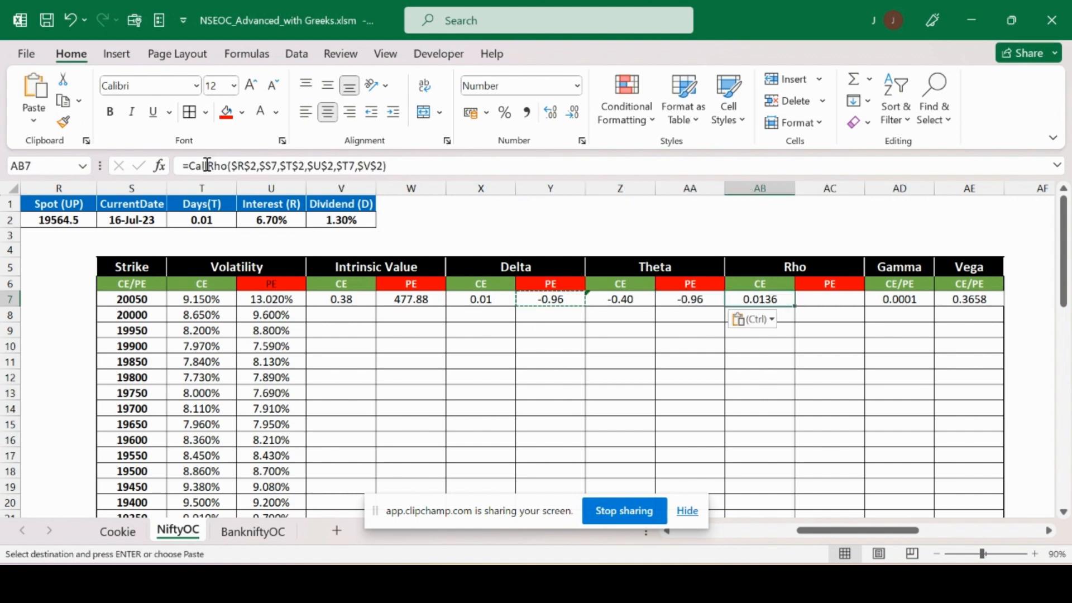
key("Right")
key("ctrl+v")
- Change the function in the PE Theta cell AA7 from PutDelta to PutTheta
key("Left")
key("Left")
key("Left")
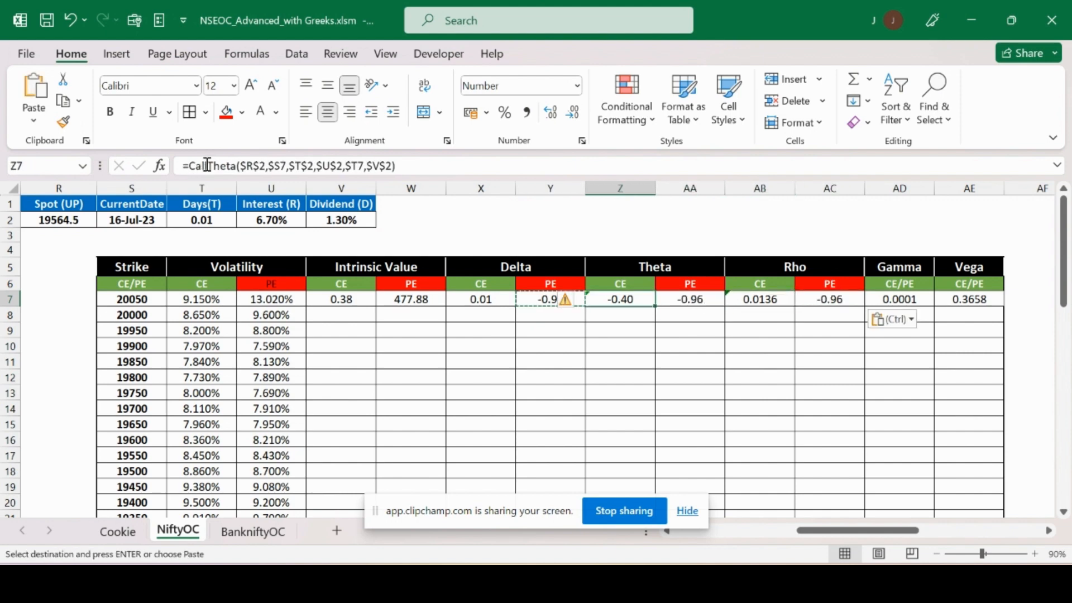
key("Right")
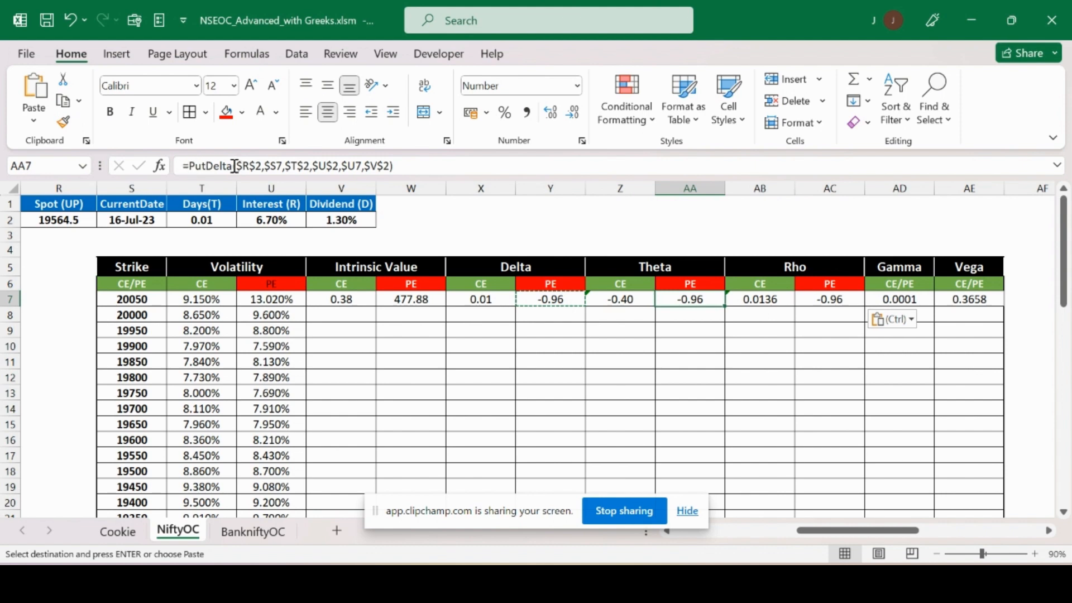
left_click_drag(233, 165, 209, 165)
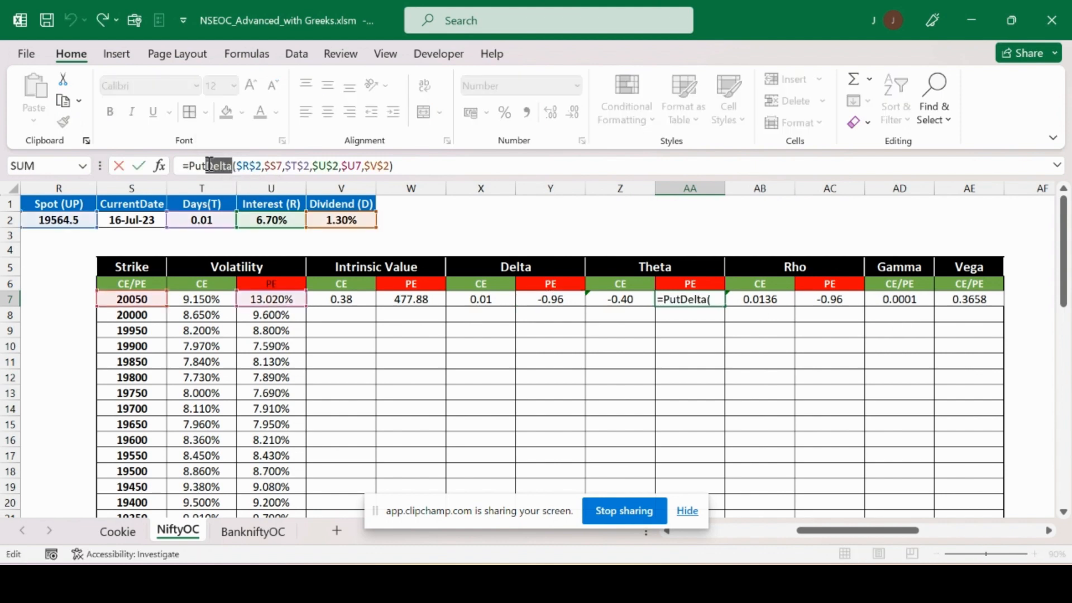
type("tTheta")
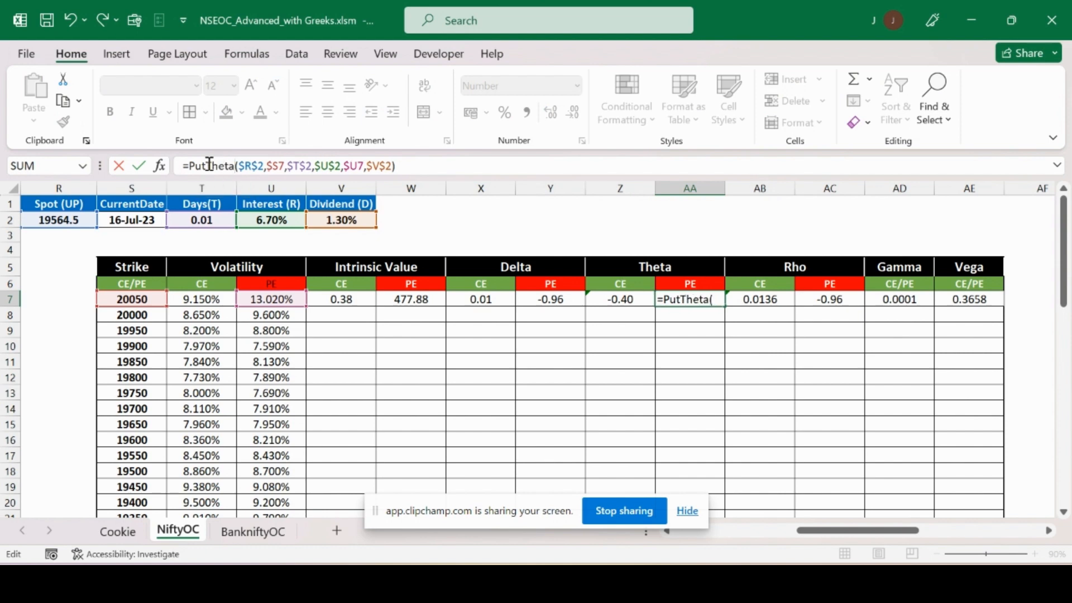
key("Return")
- Change the function in the PE Rho cell AC7 from PutDelta to PutRho
key("Up")
key("Right")
key("Right")
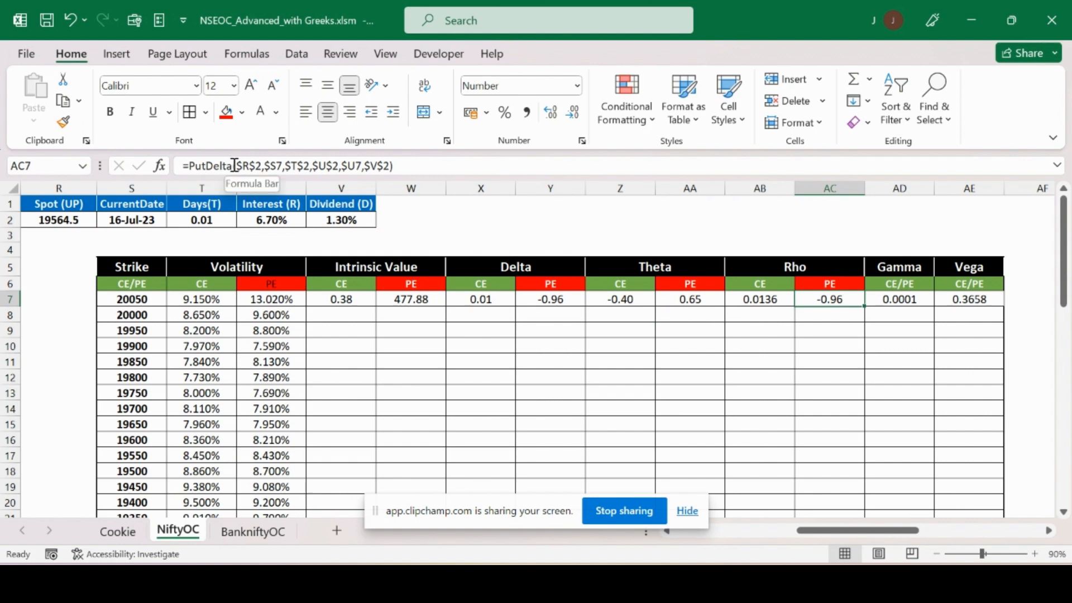
left_click_drag(232, 166, 209, 166)
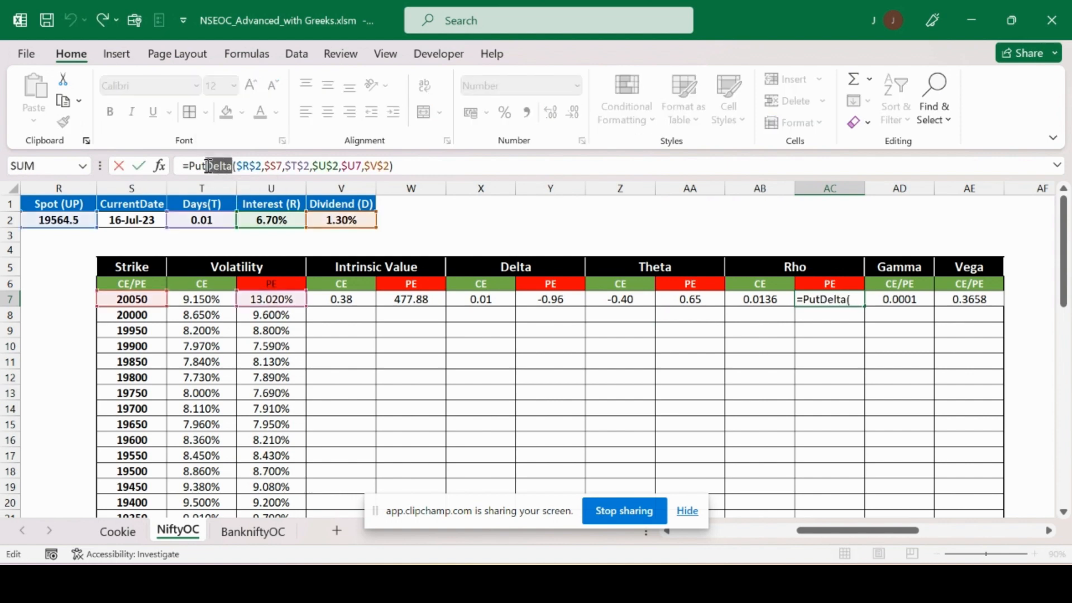
type("rh")
key("Return")
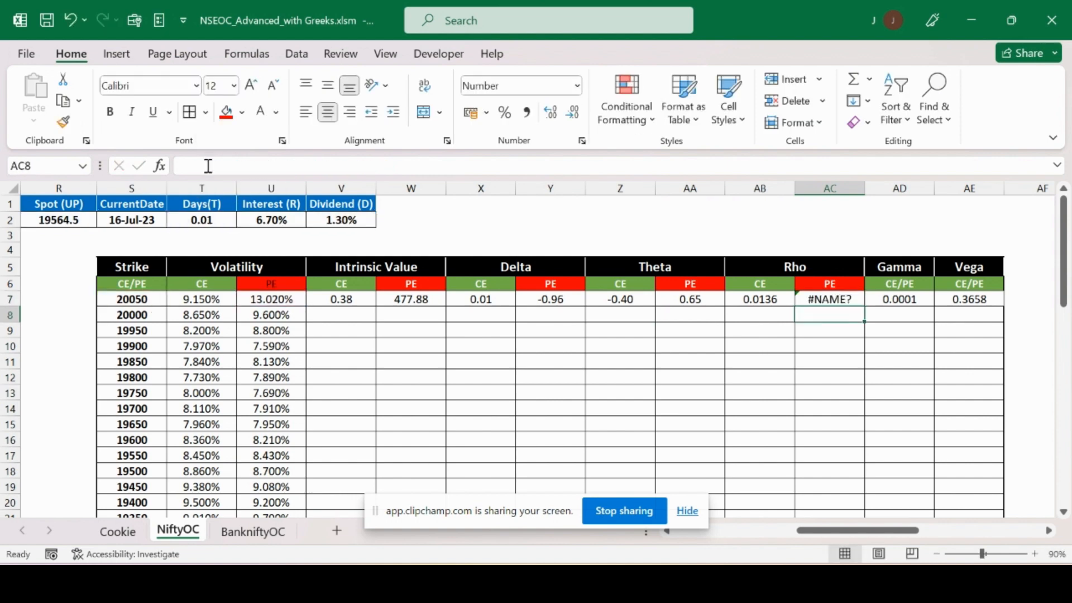
key("Up")
left_click(218, 165)
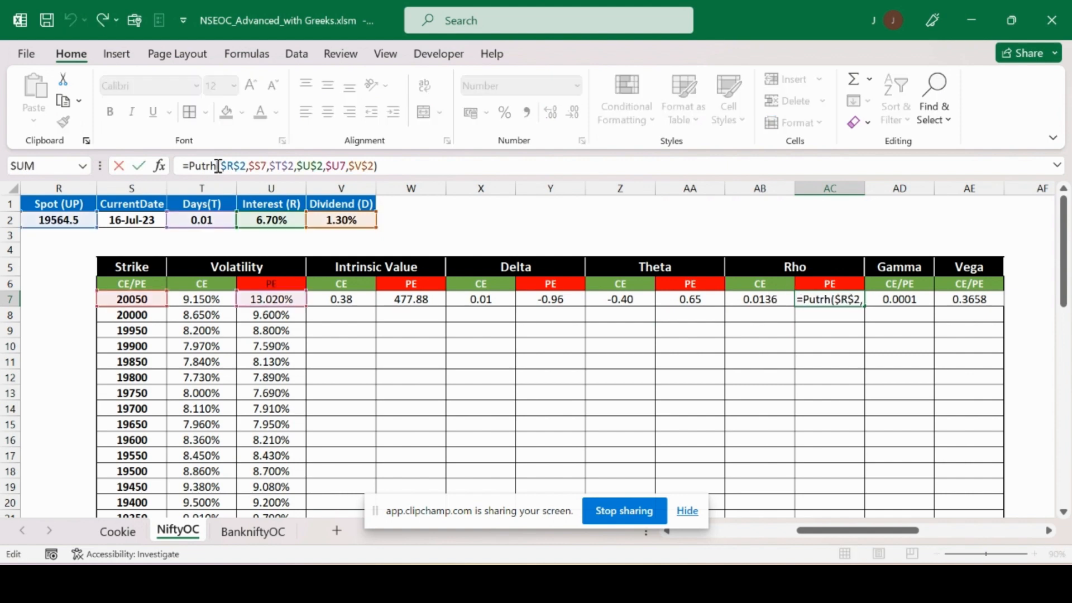
key("BackSpace")
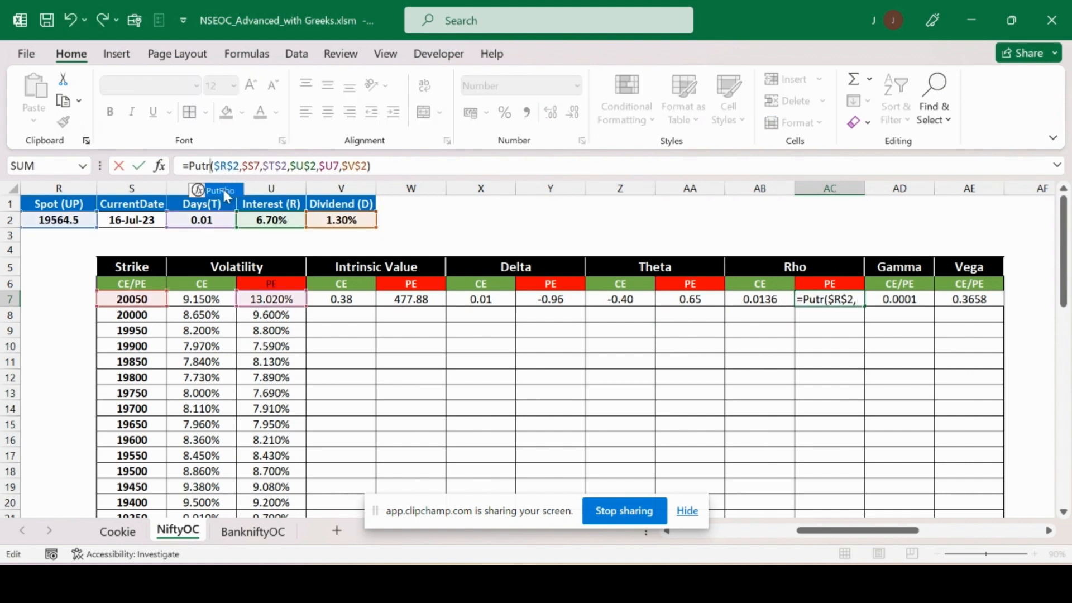
double_click(225, 193)
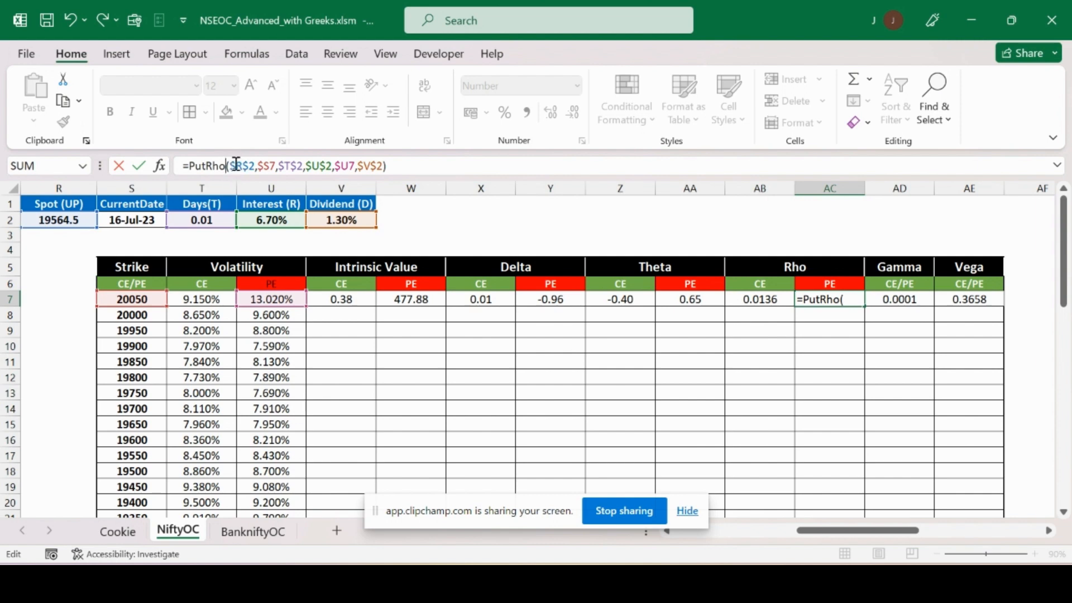
key("ctrl+Return")
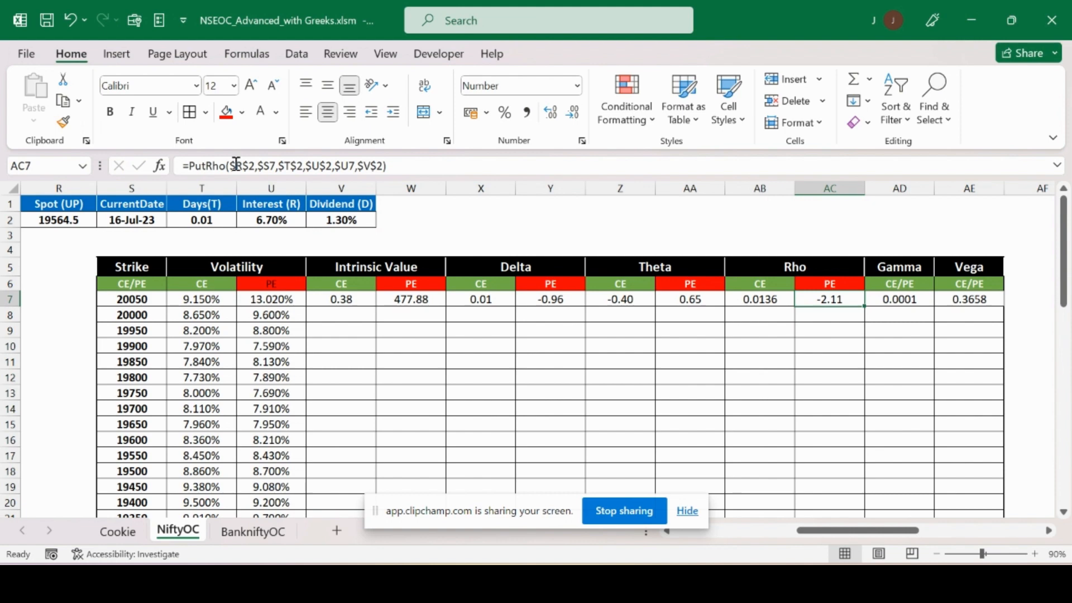
- Examine each argument of the PutRho formula in AC7, from the spot price reference through to the dividend reference
left_click(236, 163)
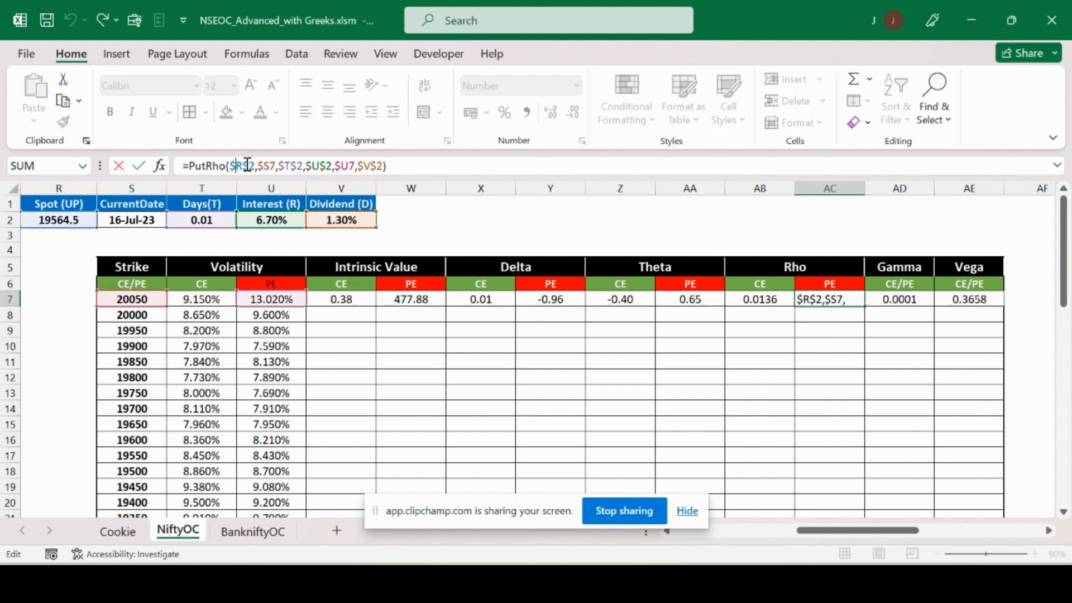
double_click(245, 164)
double_click(268, 165)
left_click(293, 164)
double_click(293, 164)
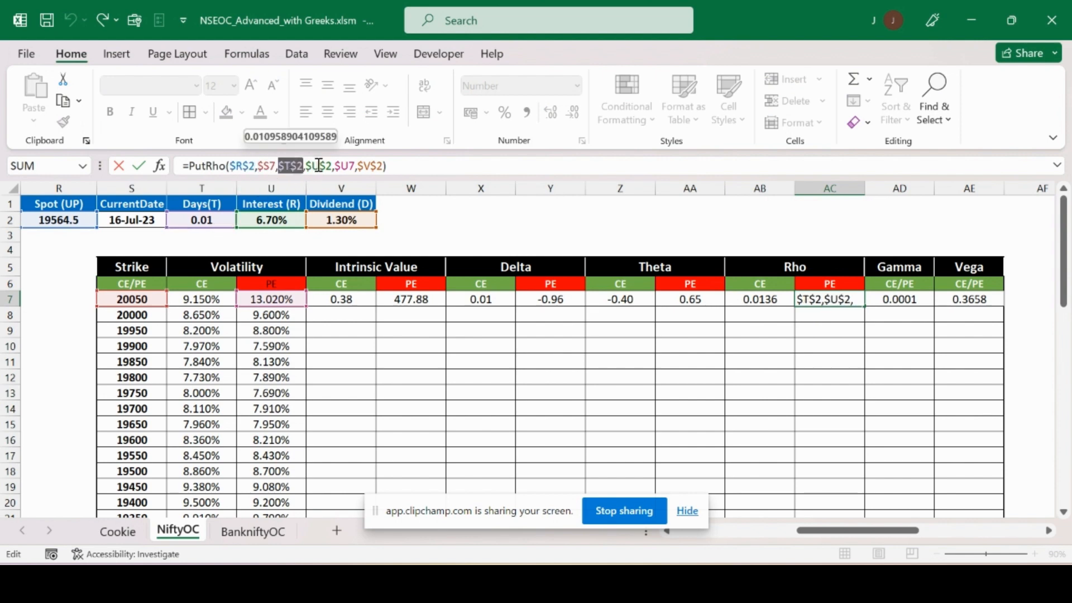
left_click(317, 166)
double_click(319, 166)
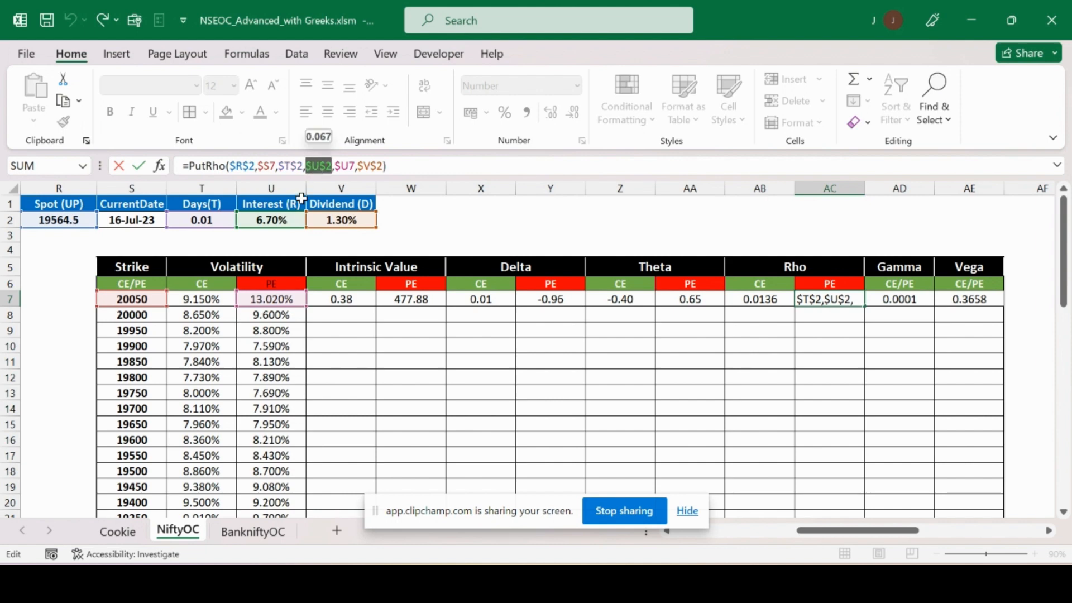
double_click(345, 166)
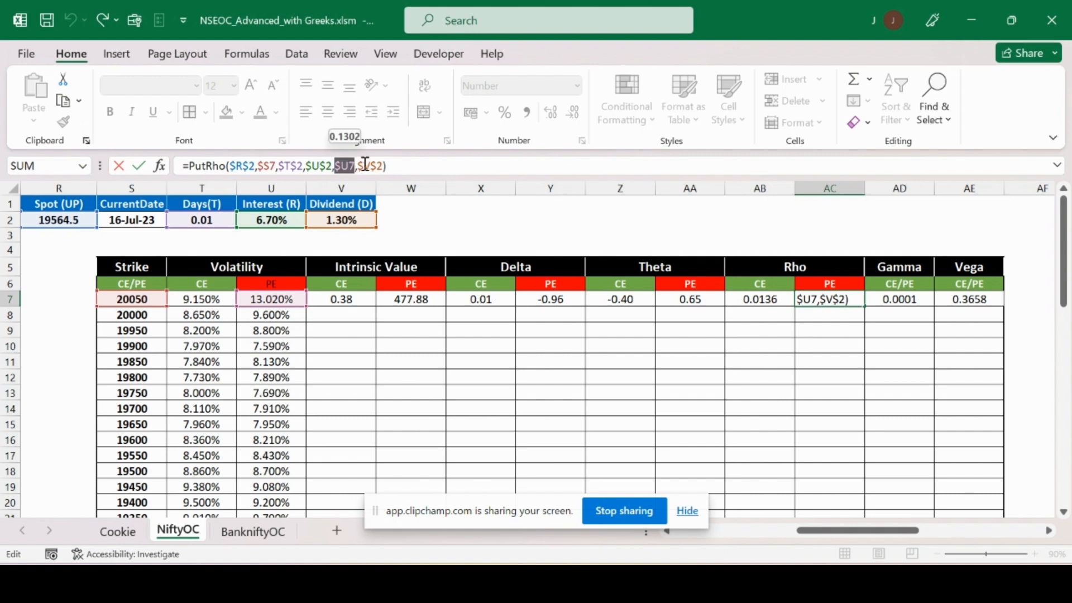
double_click(371, 165)
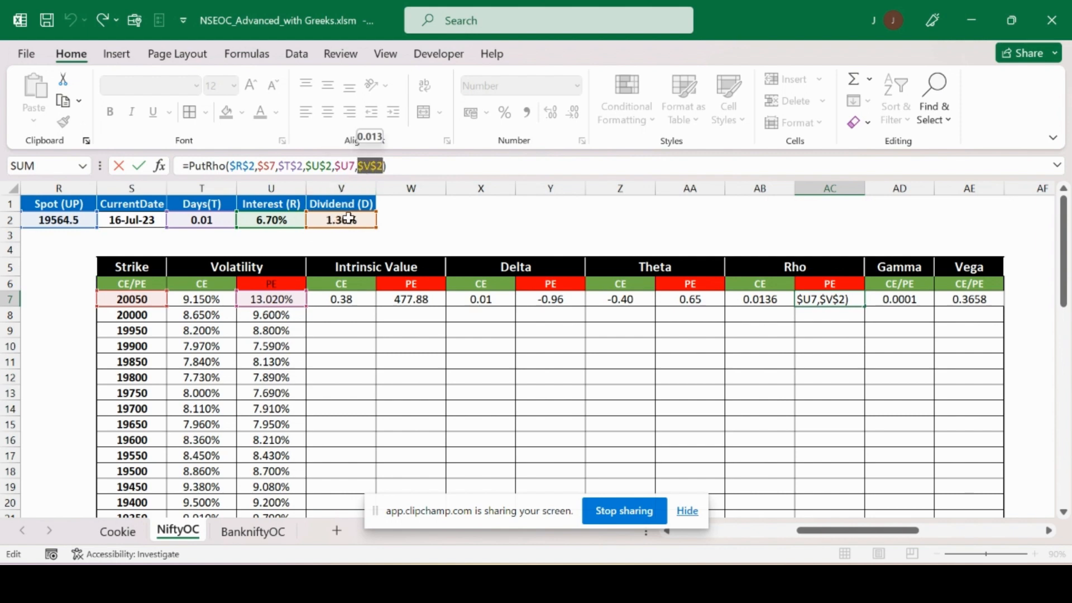
- Finish the PutRho formula in AC7 and copy the row 7 formulas from V7 through AE7
key("Return")
key("Up")
key("Left")
key("Left")
key("Left")
key("Left")
key("Left")
key("Left")
key("Left")
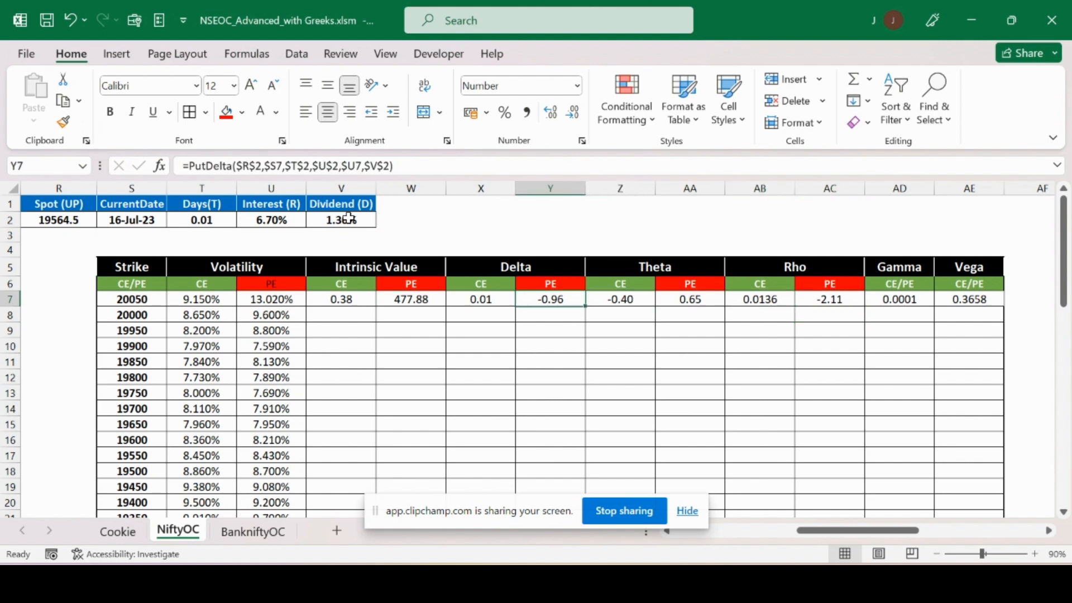
key("ctrl+shift+Right")
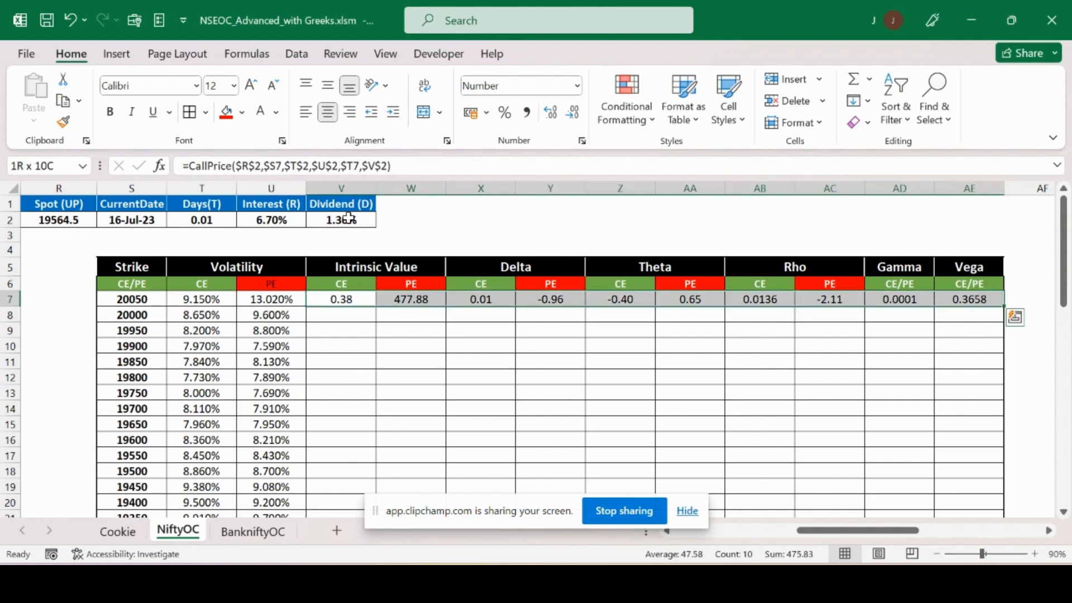
key("ctrl+c")
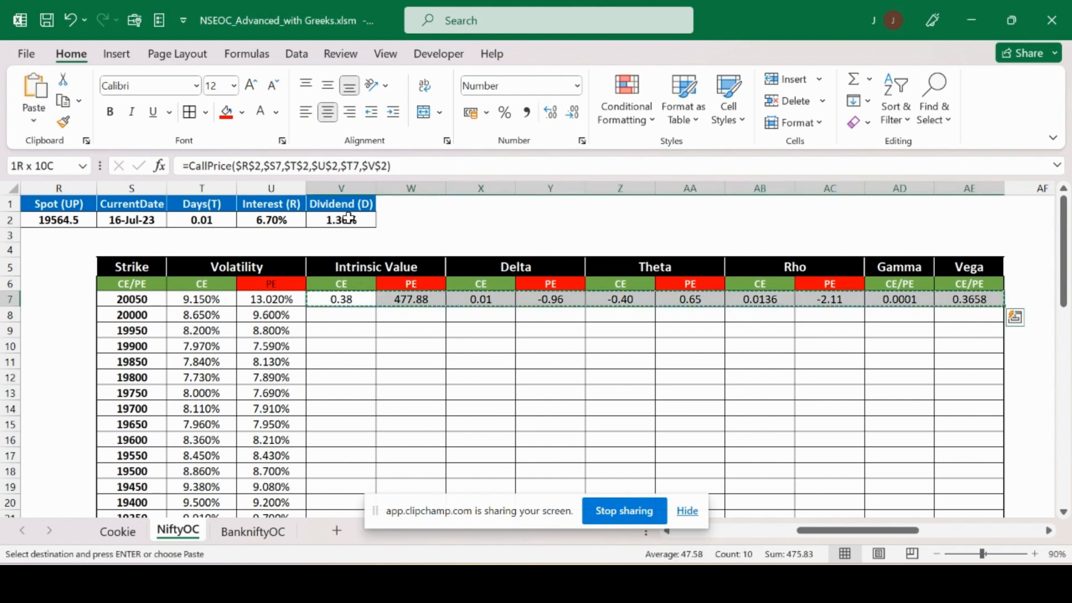
- Paste the copied row 7 formulas into V8:AE26 to fill every remaining strike row
key("Left")
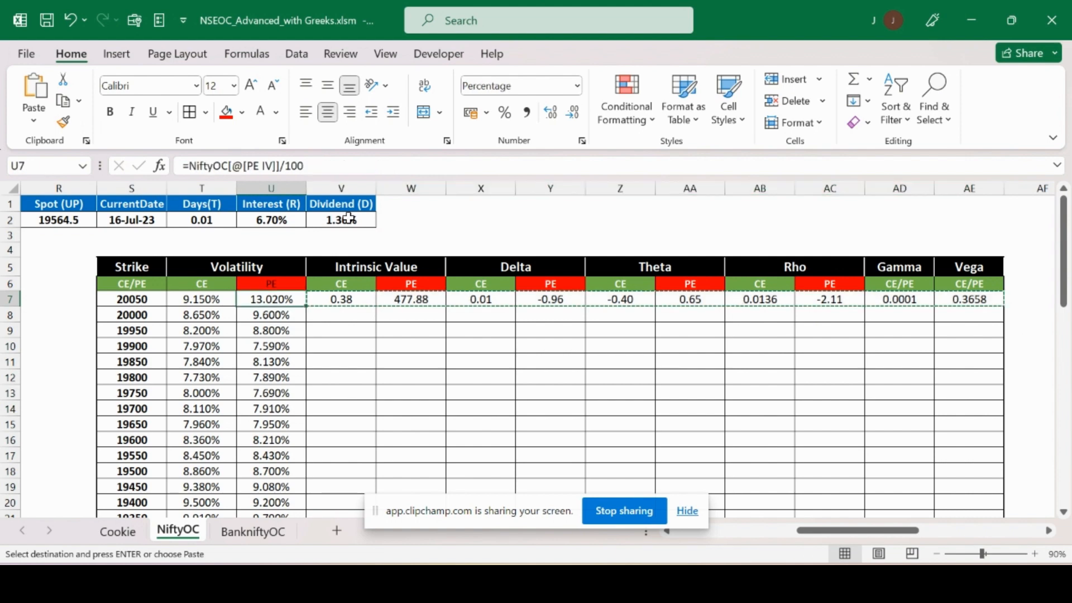
key("ctrl+Down")
key("Right")
key("shift+Right")
key("shift+Right")
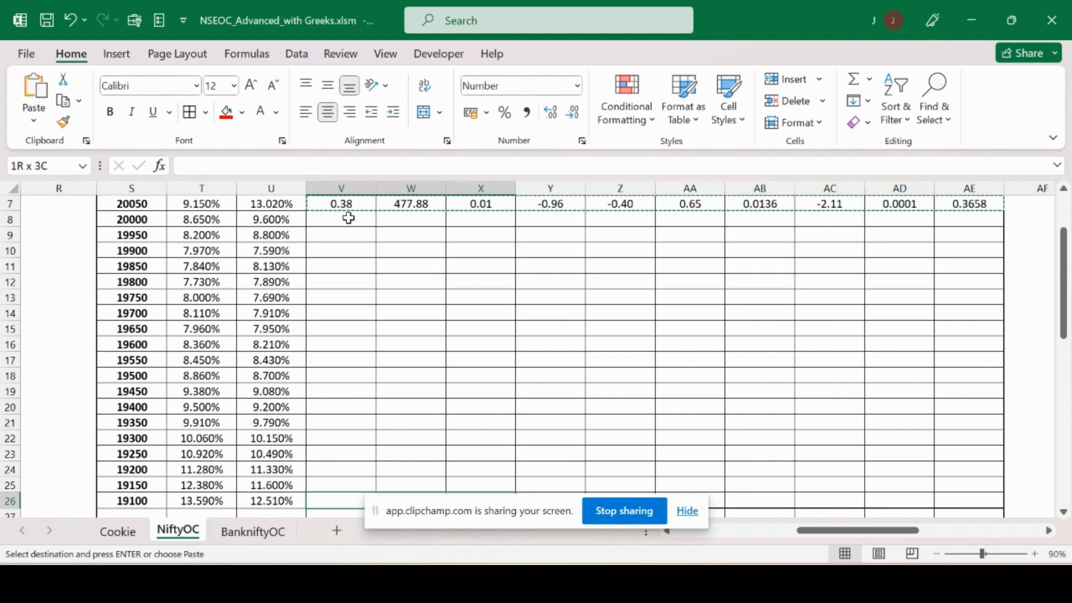
key("shift+Right")
key("shift+Right")
key("shift+Right")
key("shift+Right")
key("shift+Right")
key("shift+Right")
key("shift+Right")
key("ctrl+shift+Up")
key("shift+Down")
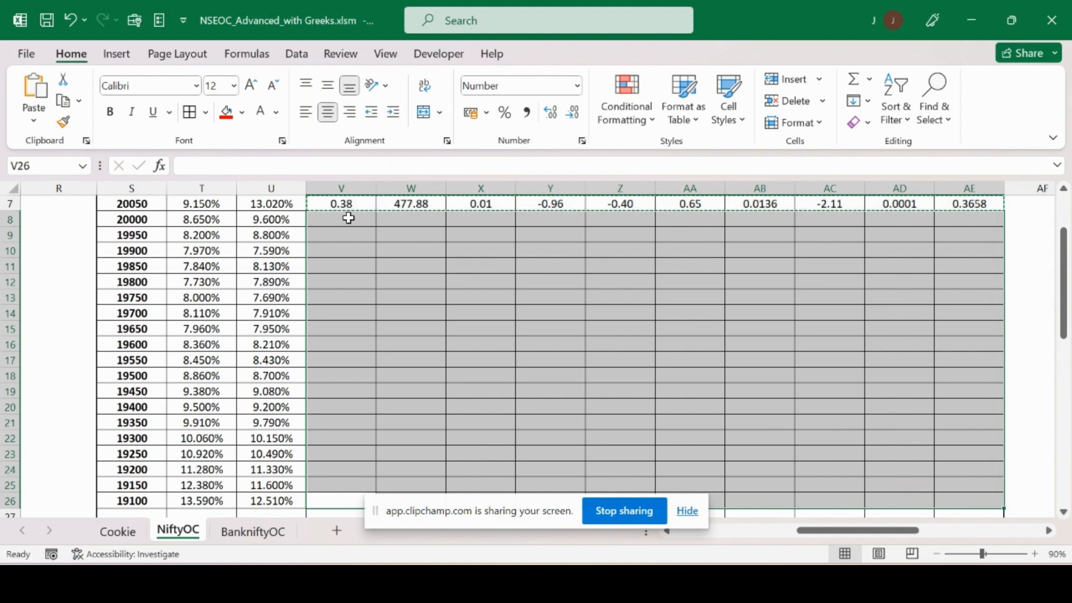
key("ctrl+v")
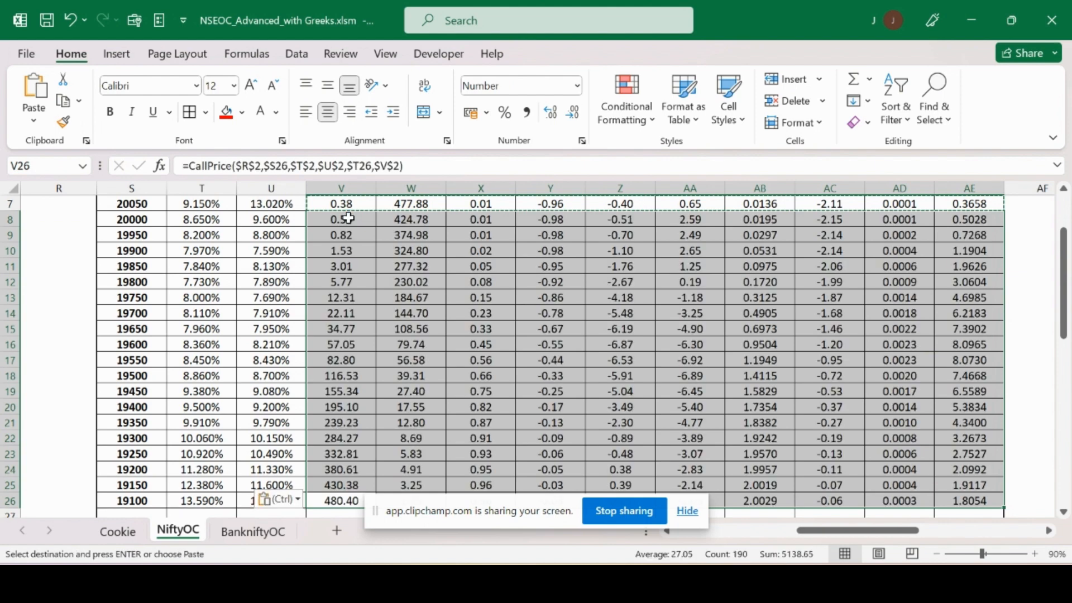
- Review the filled Greeks table from the input parameters in row 1 to the first formula row
key("ctrl+Up")
key("Down")
key("Down")
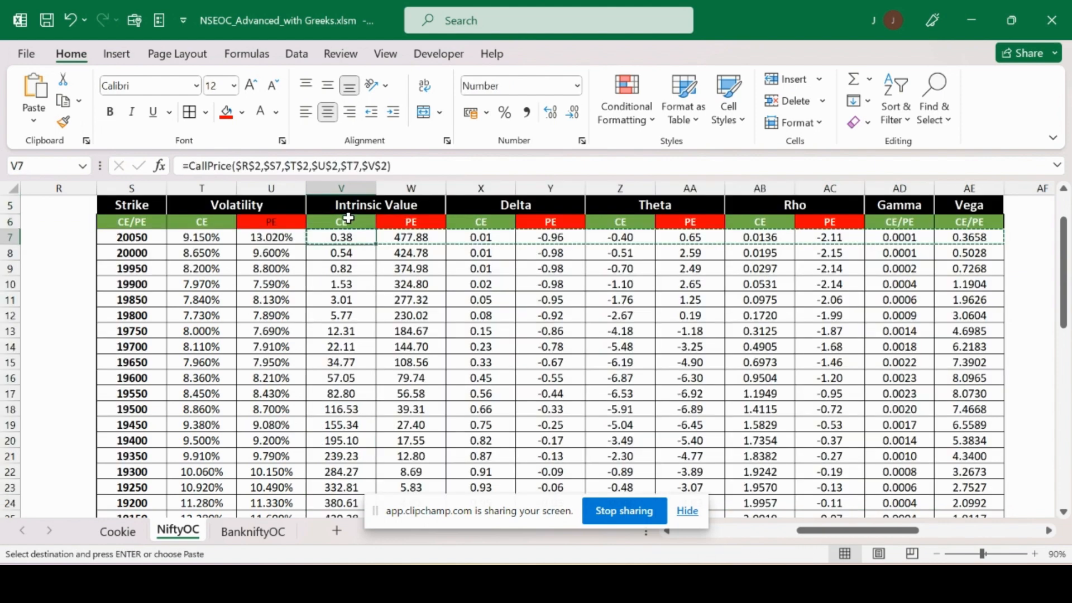
key("Up")
key("Up")
key("Up")
key("Up")
key("Up")
key("Up")
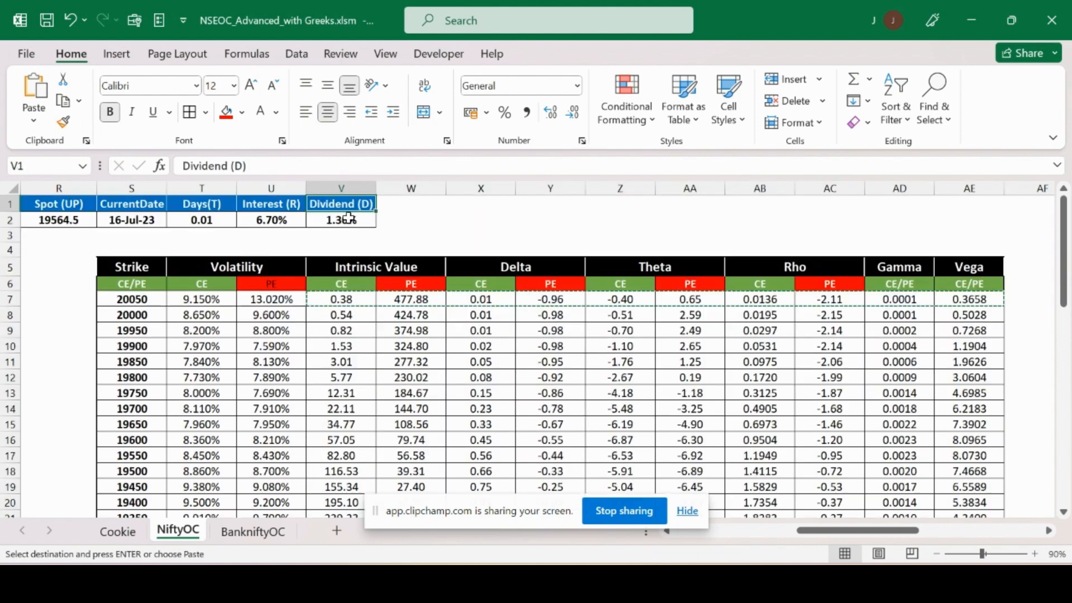
key("Down")
key("Down")
key("Down")
key("Down")
key("Down")
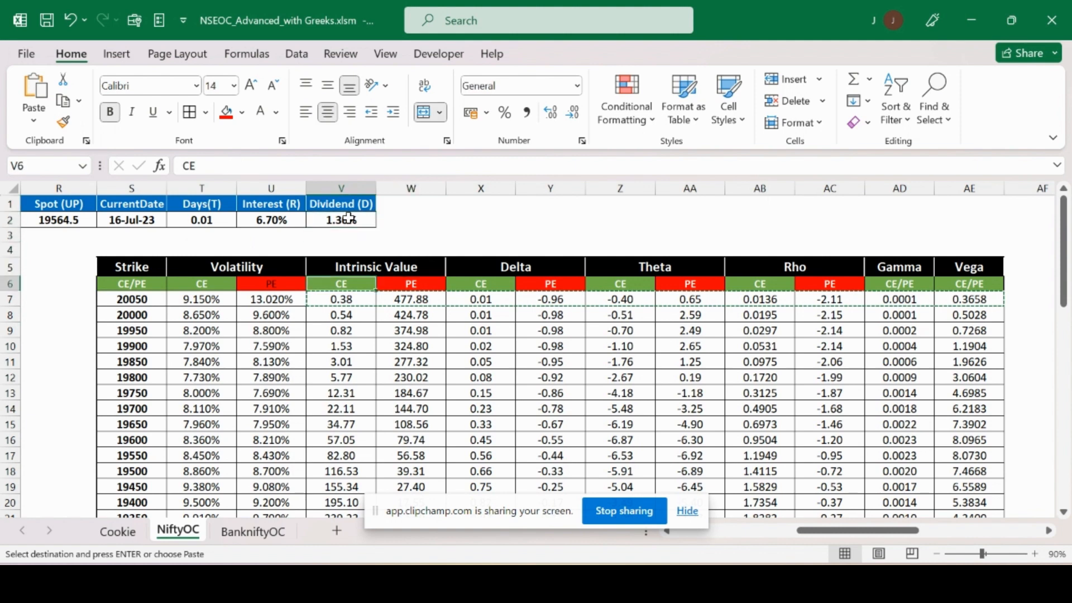
key("Down")
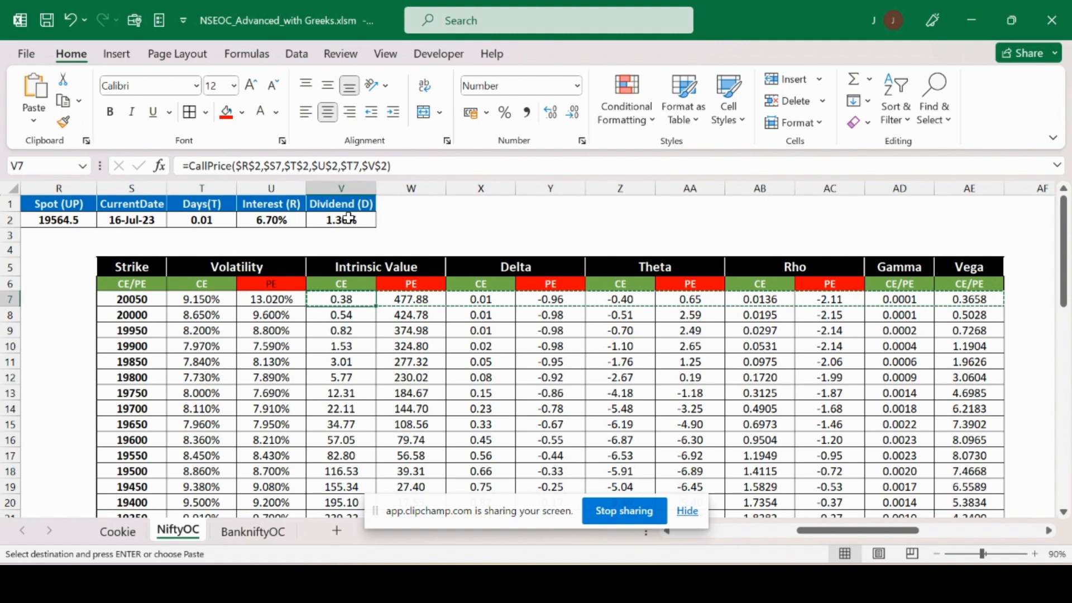
- Clear the CE and PE volatility formulas in T7:U26
key("Left")
key("Left")
key("Right")
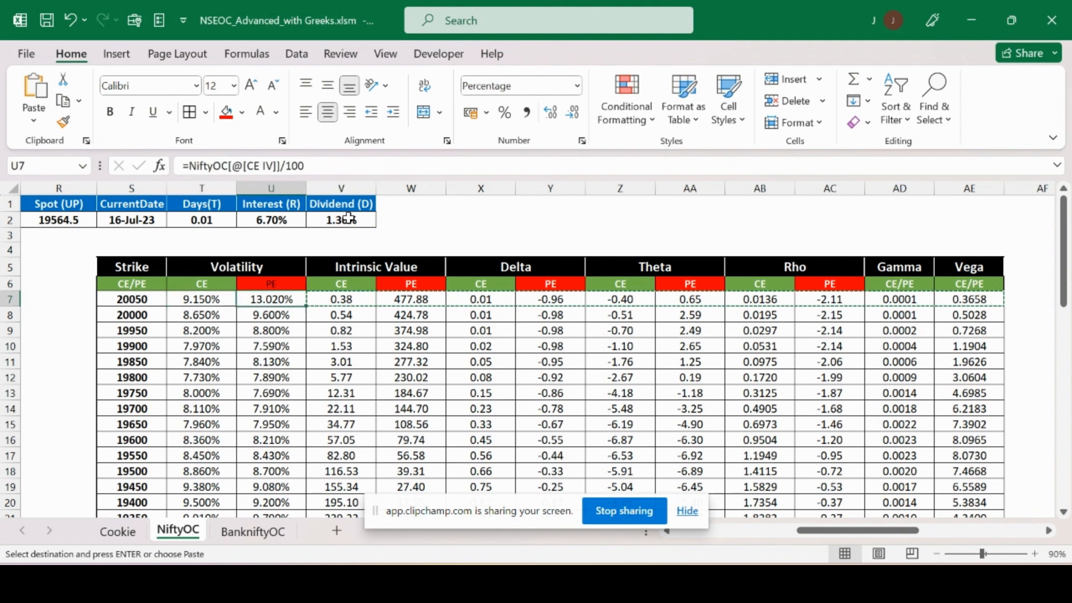
key("Left")
key("Right")
key("Left")
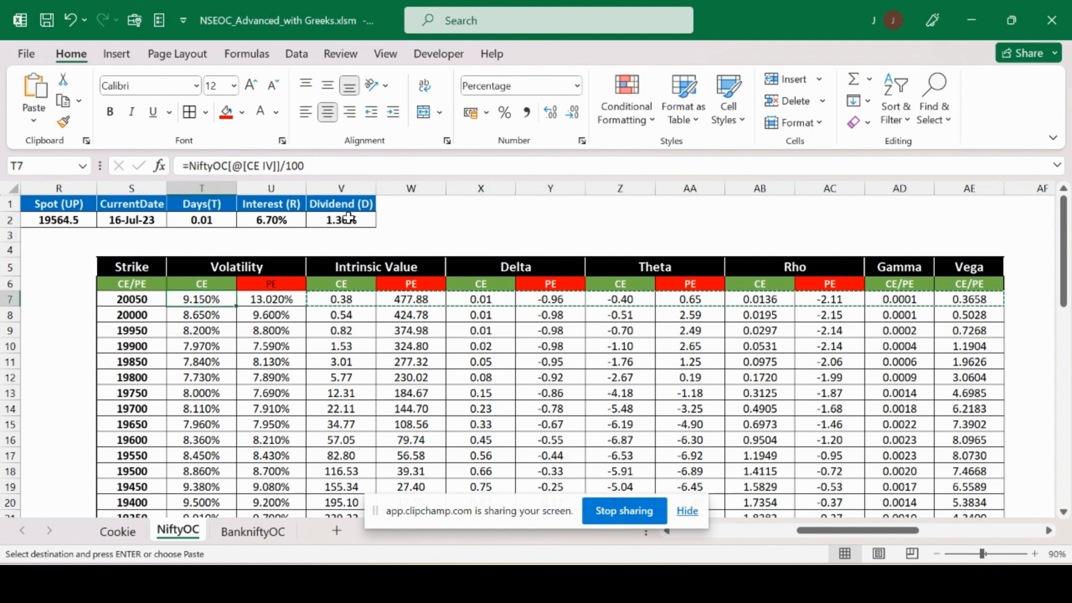
key("shift+Right")
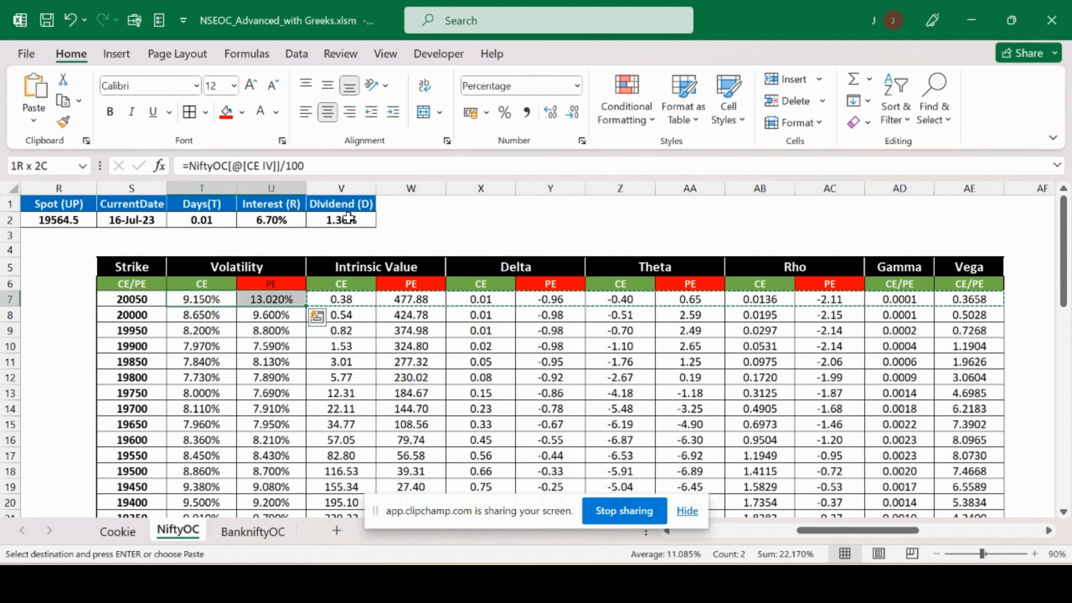
key("ctrl+shift+Down")
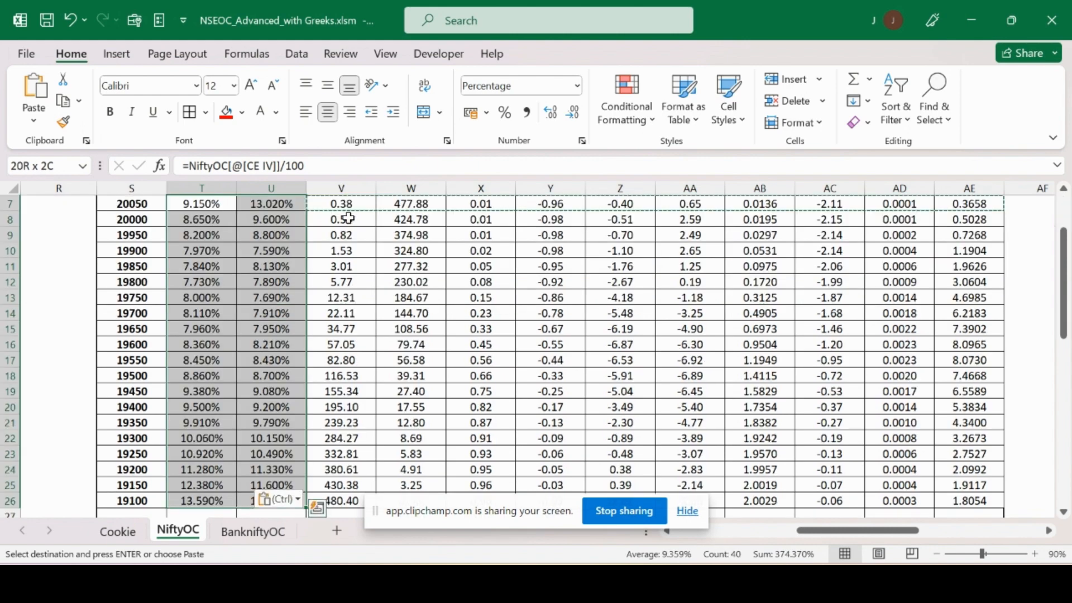
key("Delete")
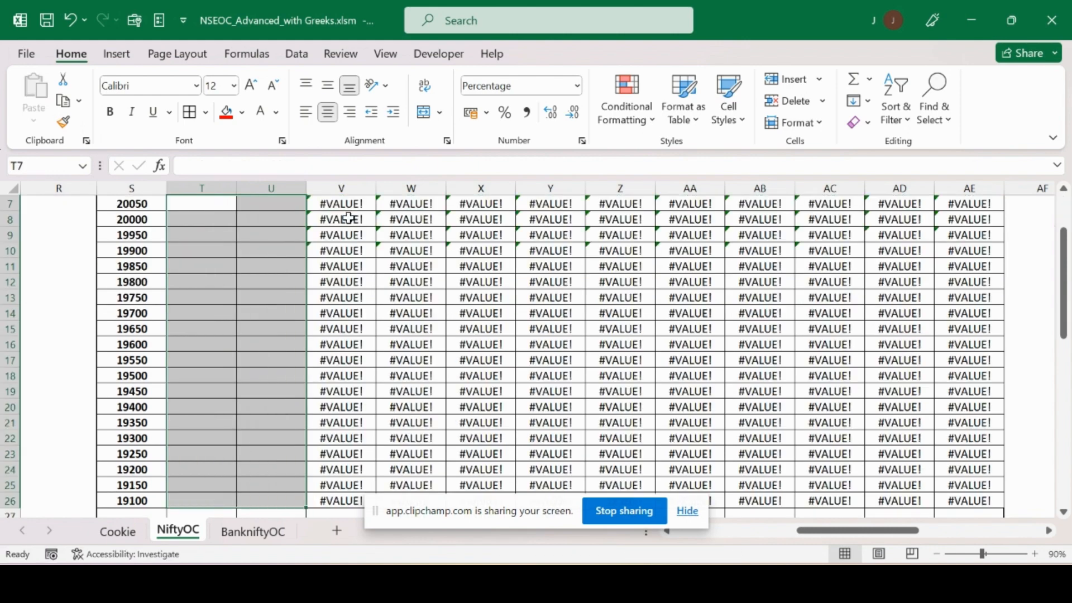
key("Up")
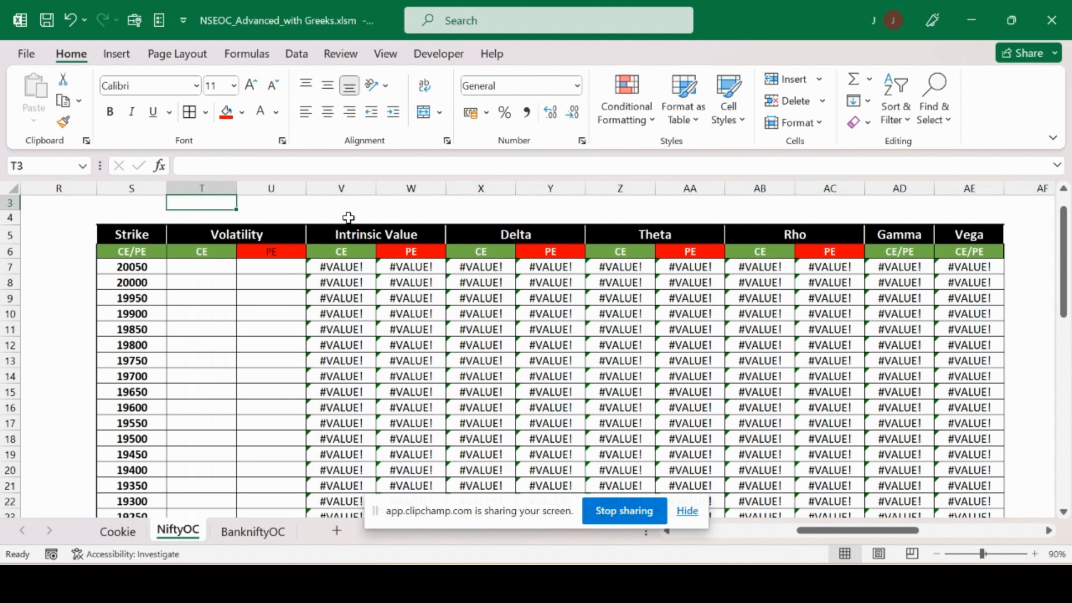
key("Up")
key("Up")
key("Down")
key("Down")
key("Down")
key("Down")
key("Down")
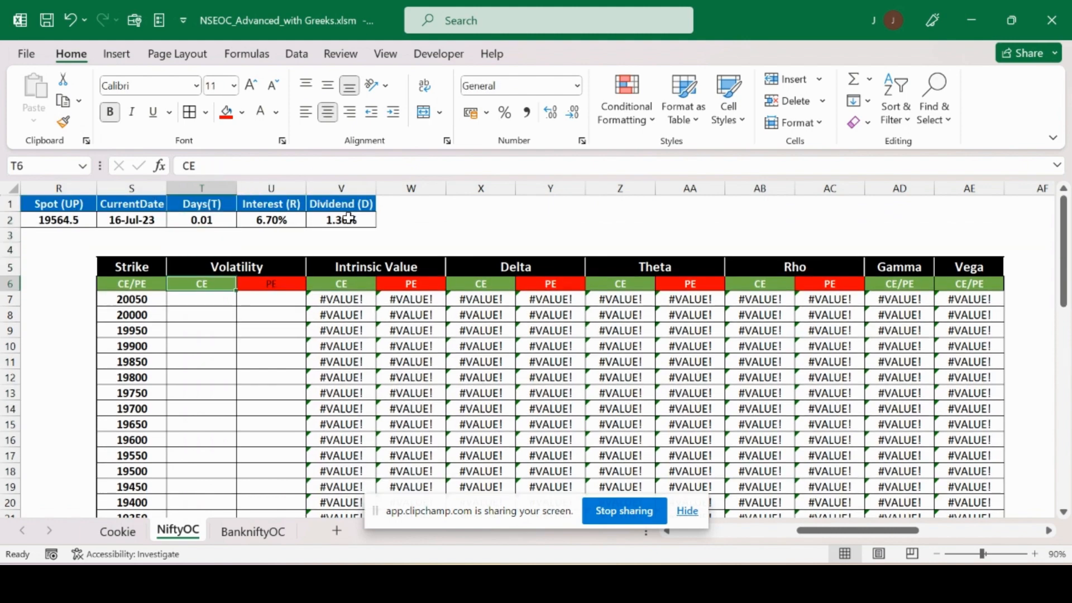
key("Right")
key("Right")
key("Right")
key("Left")
key("Left")
key("Left")
key("Left")
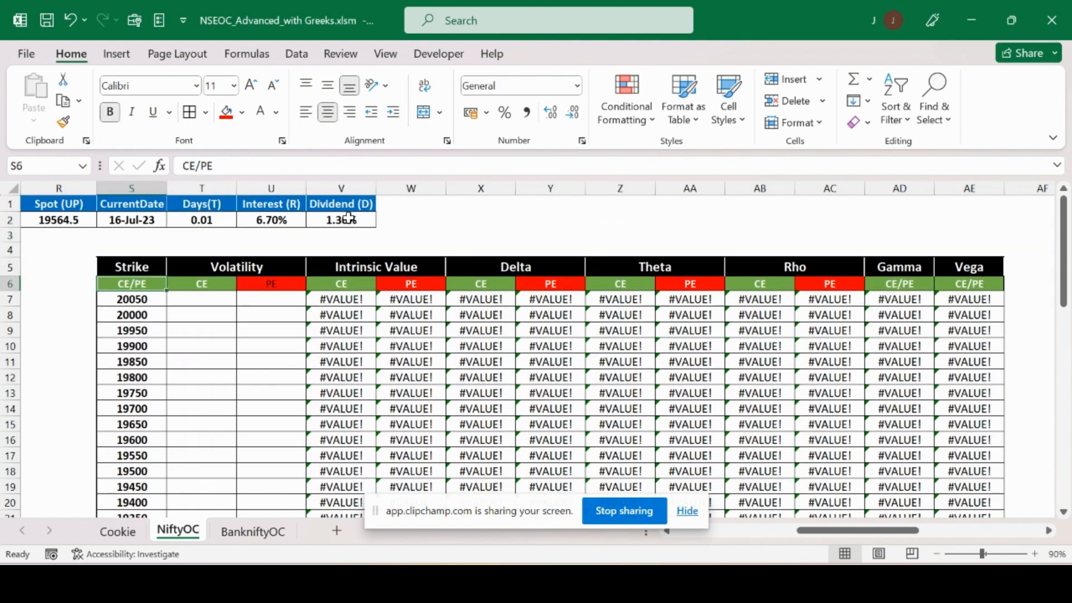
key("Right")
key("Down")
key("Right")
key("Left")
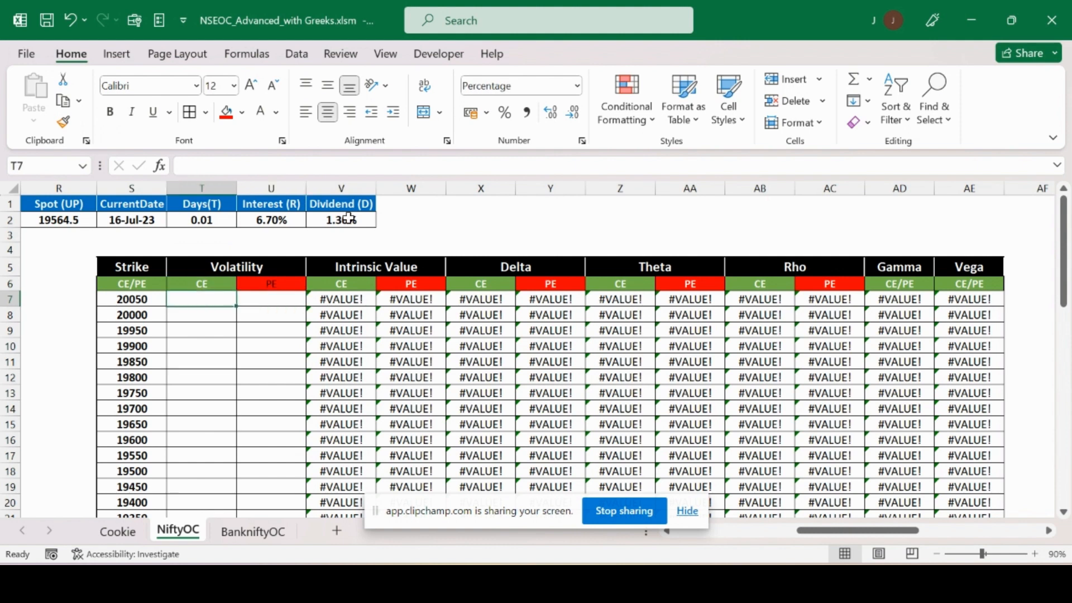
- Examine the option chain's put columns in row 7, next to the Greeks table
key("Left")
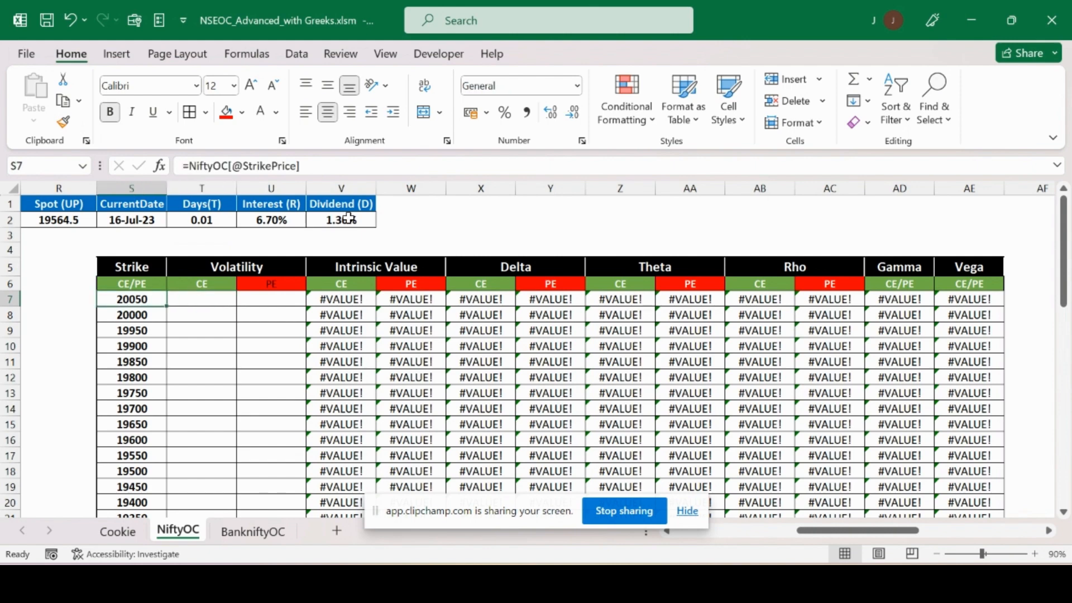
key("Left")
key("Left")
key("Left")
key("Left")
key("Left")
key("Left")
key("Left")
key("Left")
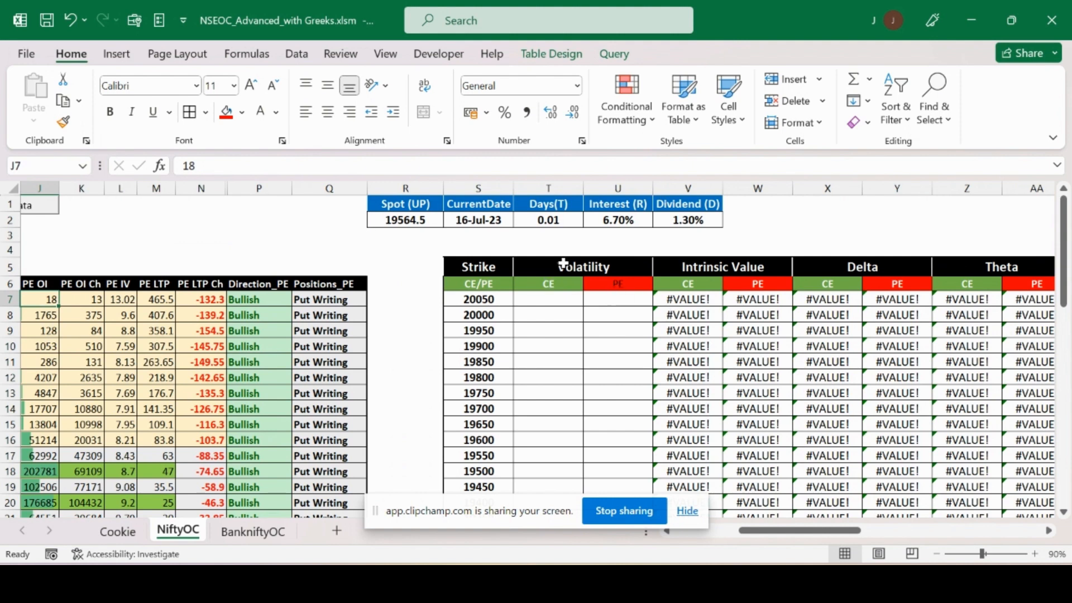
left_click(560, 304)
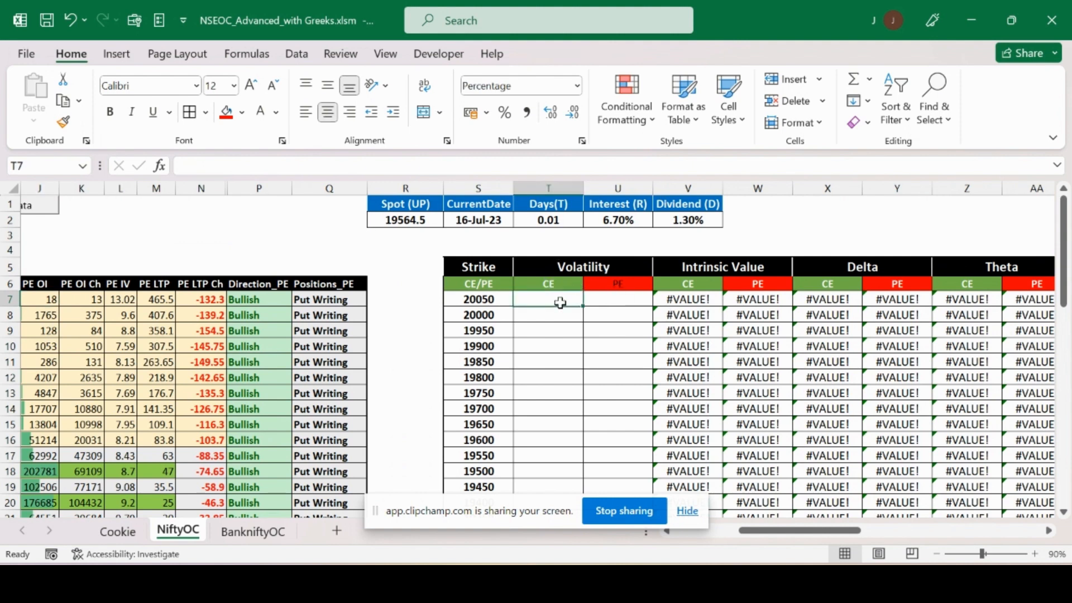
type("=")
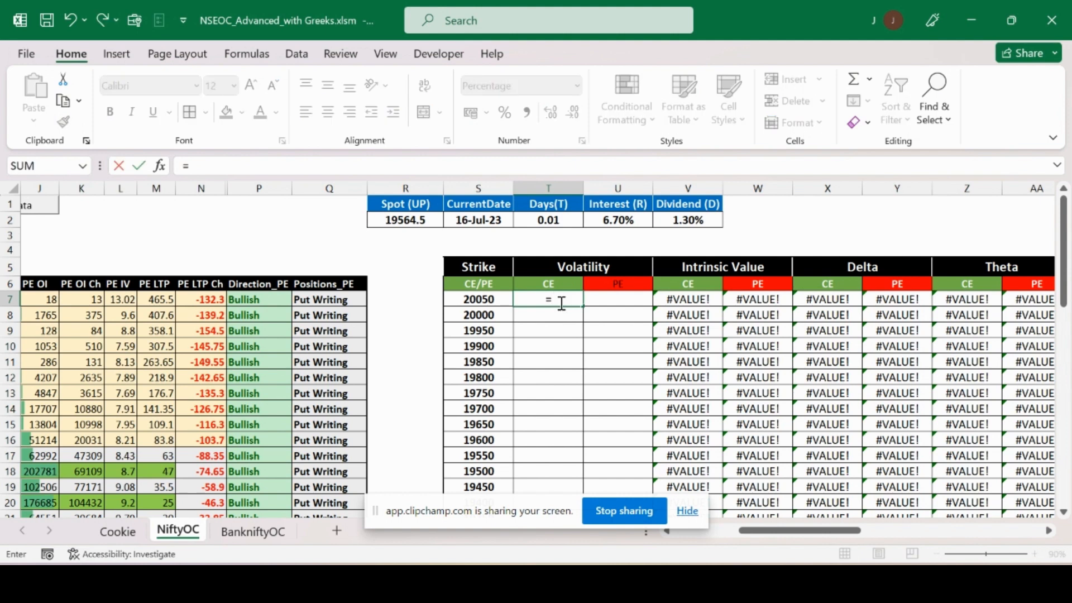
type("cal")
key("Down")
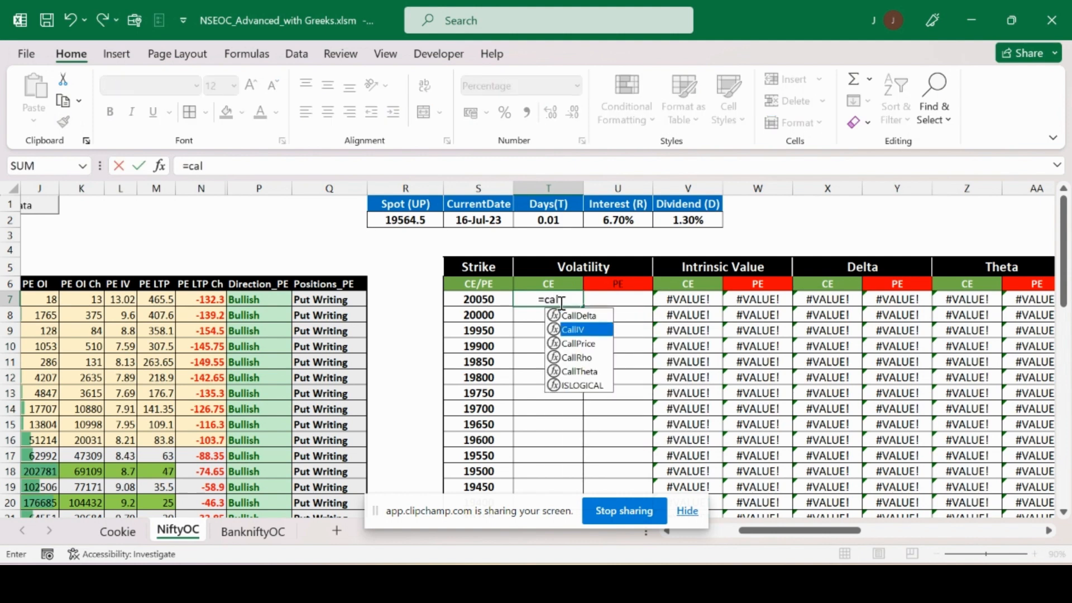
key("Tab")
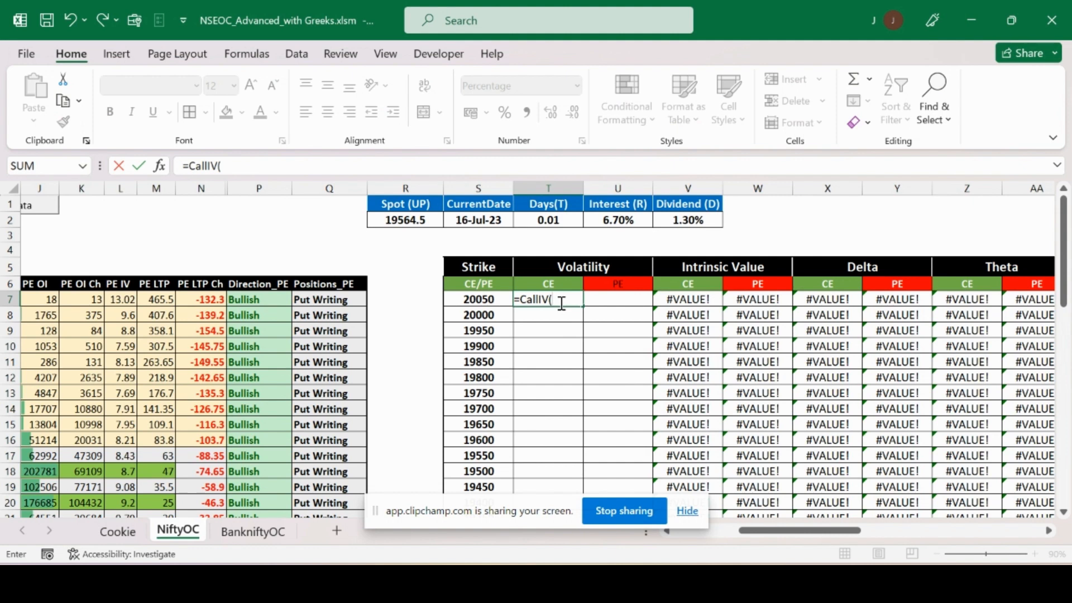
key("Escape")
- Copy the CallPrice formula from V7 into the CE volatility cell T7 and dismiss the circular reference warning
key("Right")
key("Right")
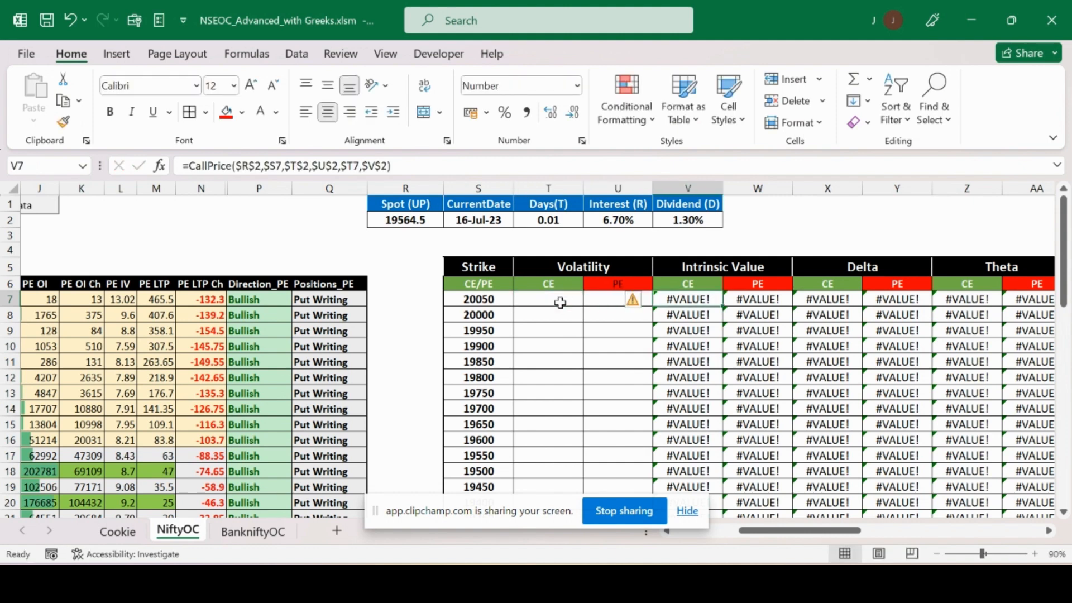
key("ctrl+c")
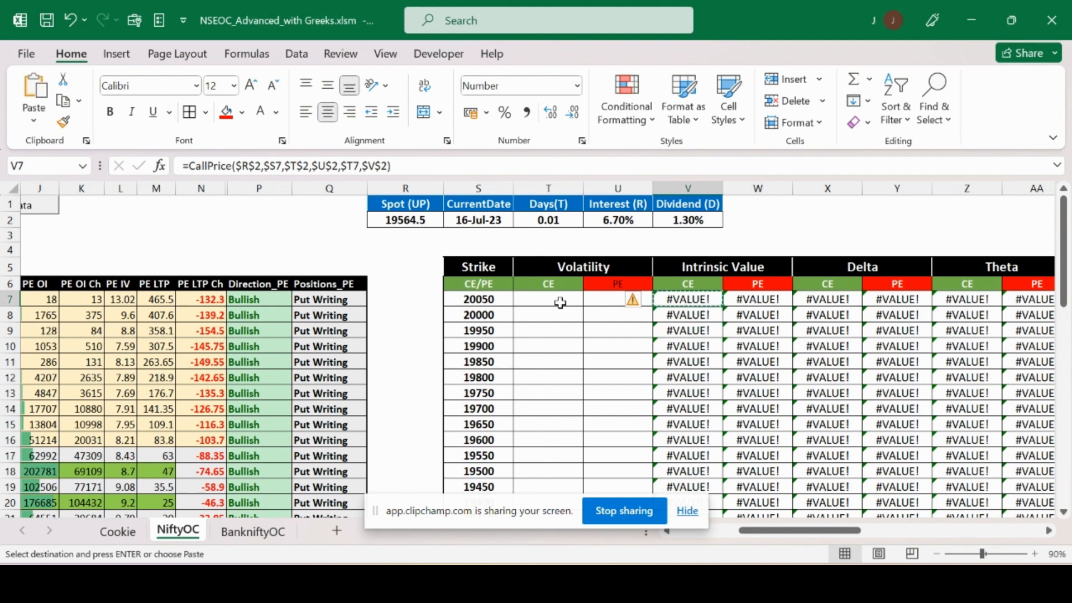
key("Left")
key("Left")
key("ctrl+v")
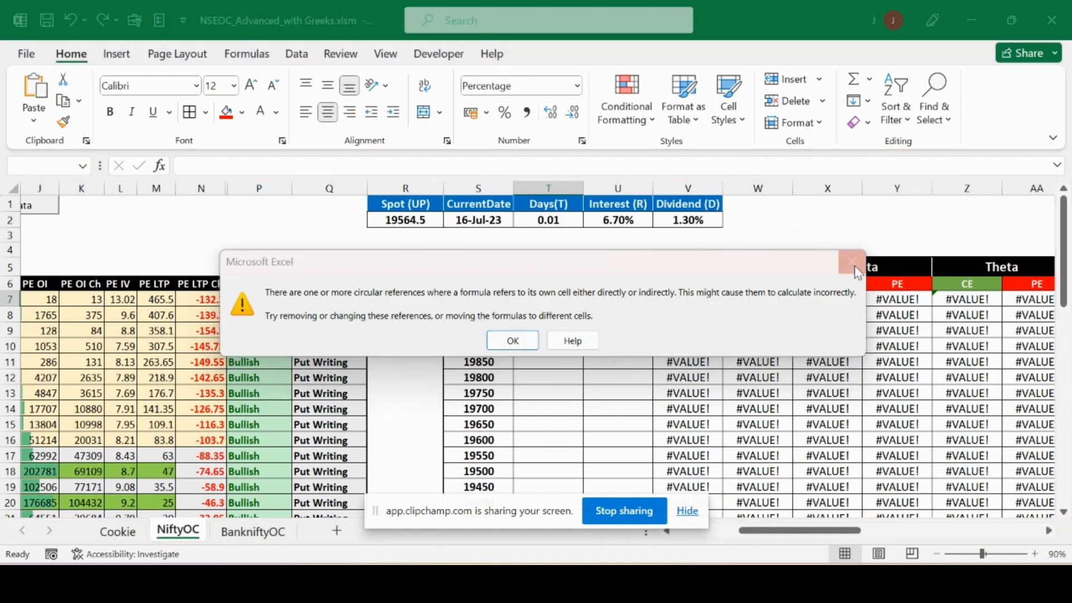
left_click(856, 268)
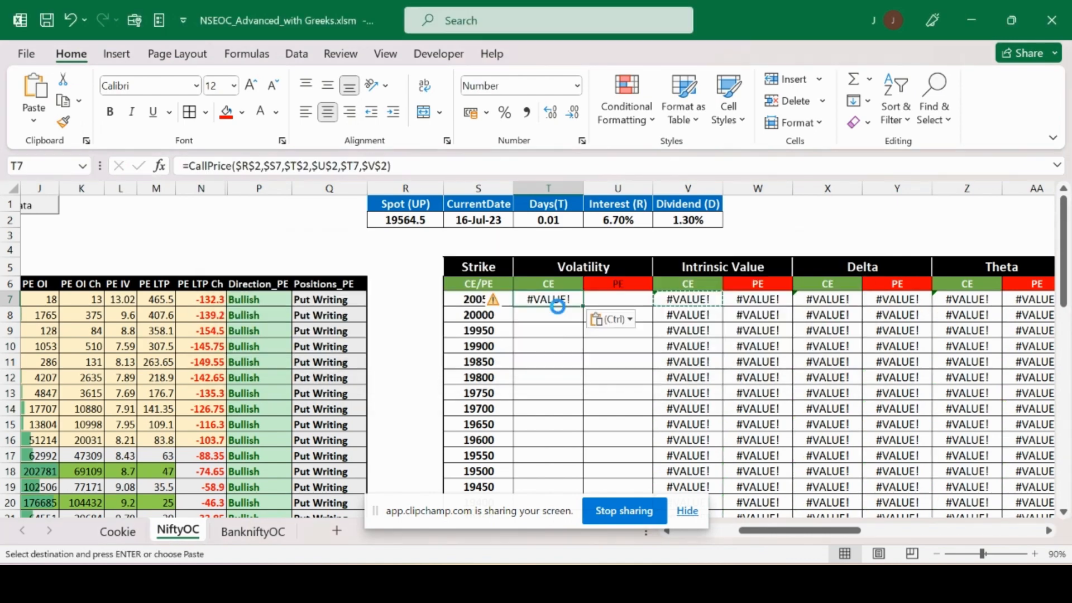
- Change the function in the CE volatility cell T7 from CallPrice to CallIV
left_click(232, 167)
left_click_drag(232, 167, 213, 166)
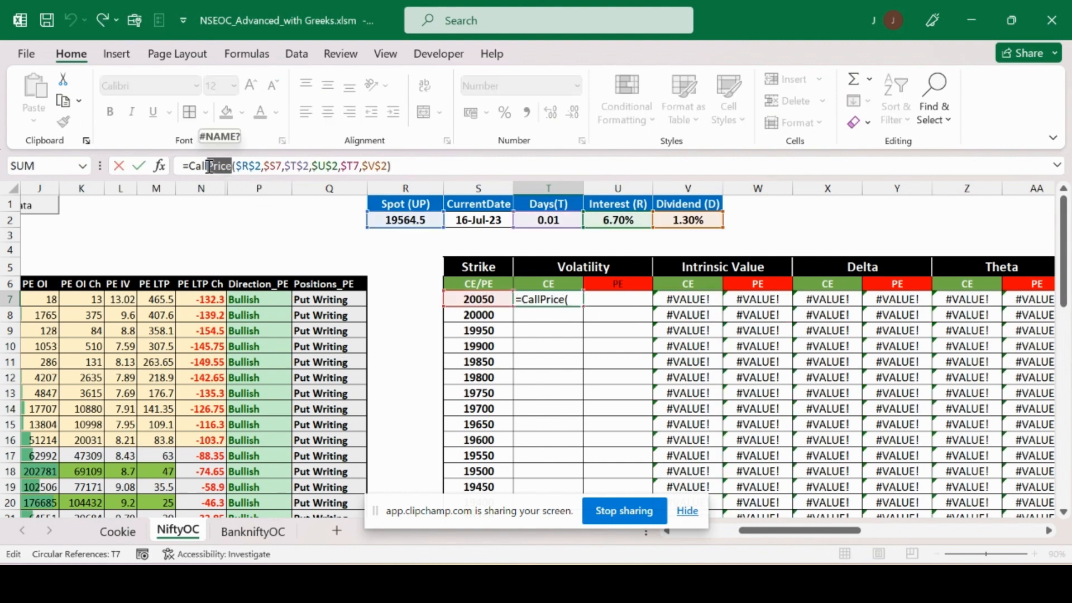
type("IV")
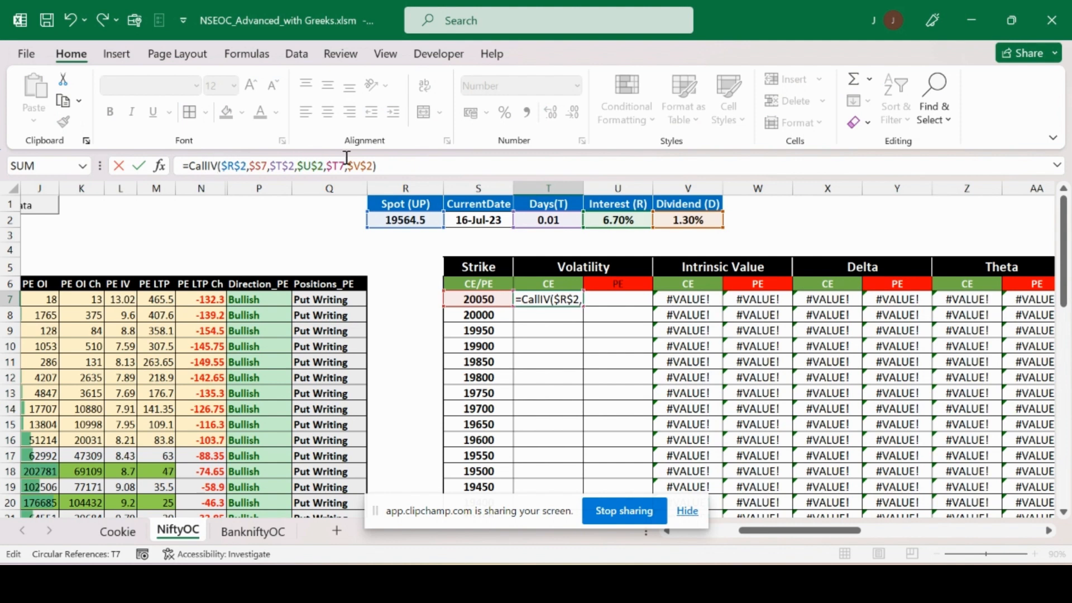
- Replace the $T7 argument in T7's CallIV formula with row 7's CE LTP and format the cell as Percentage
left_click_drag(345, 161, 331, 165)
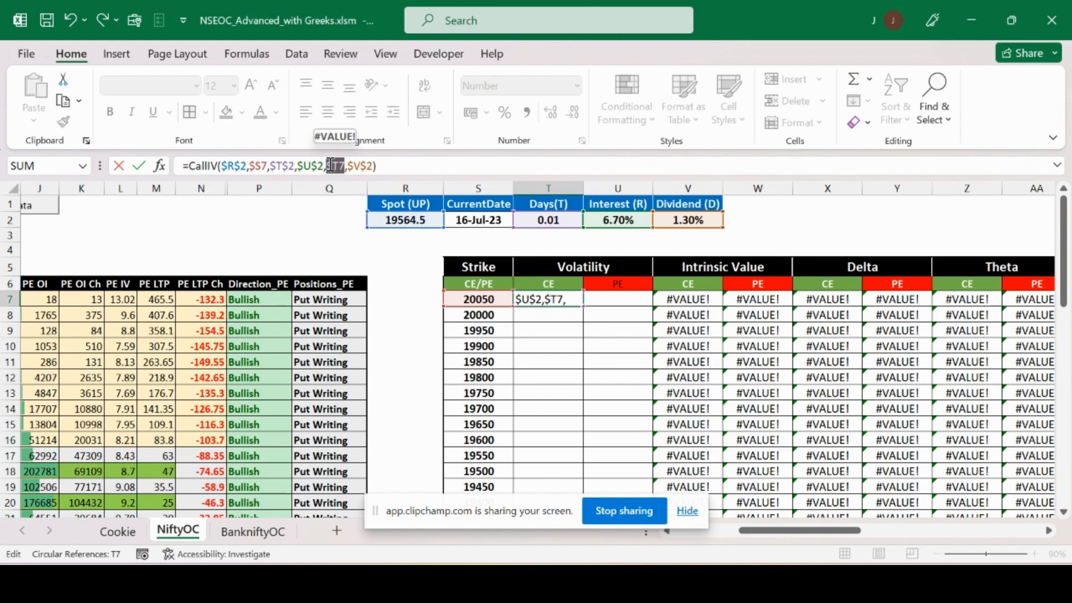
left_click_drag(805, 534, 742, 535)
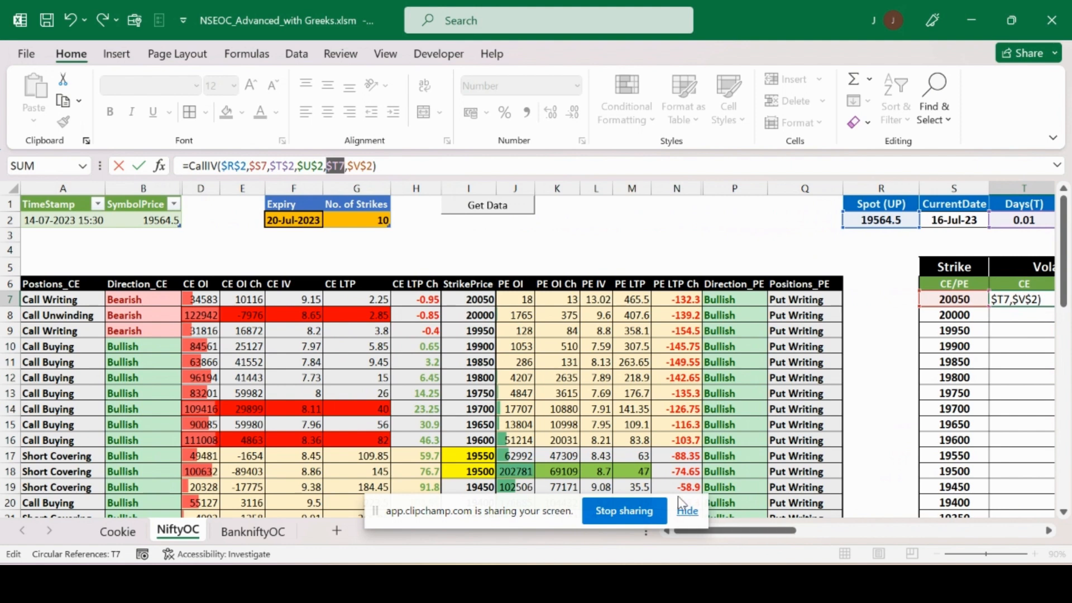
left_click(360, 299)
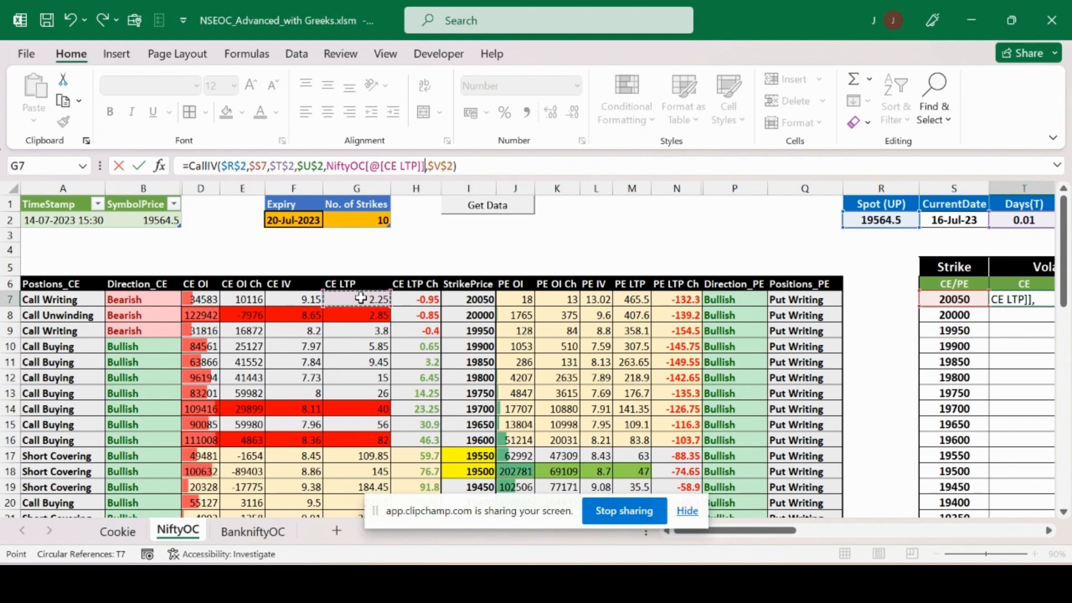
key("Return")
key("Up")
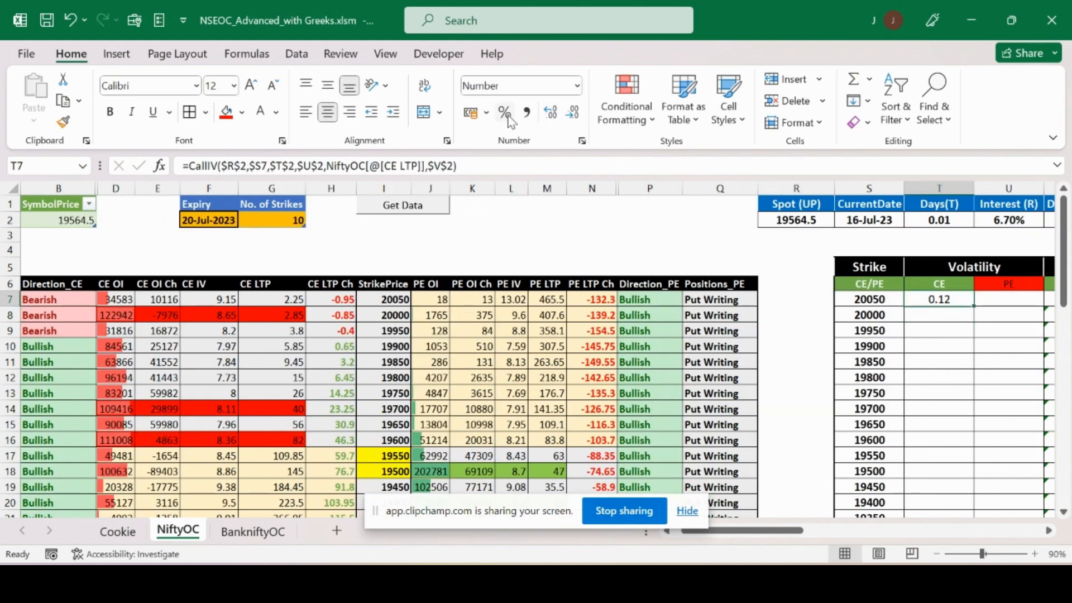
left_click(577, 86)
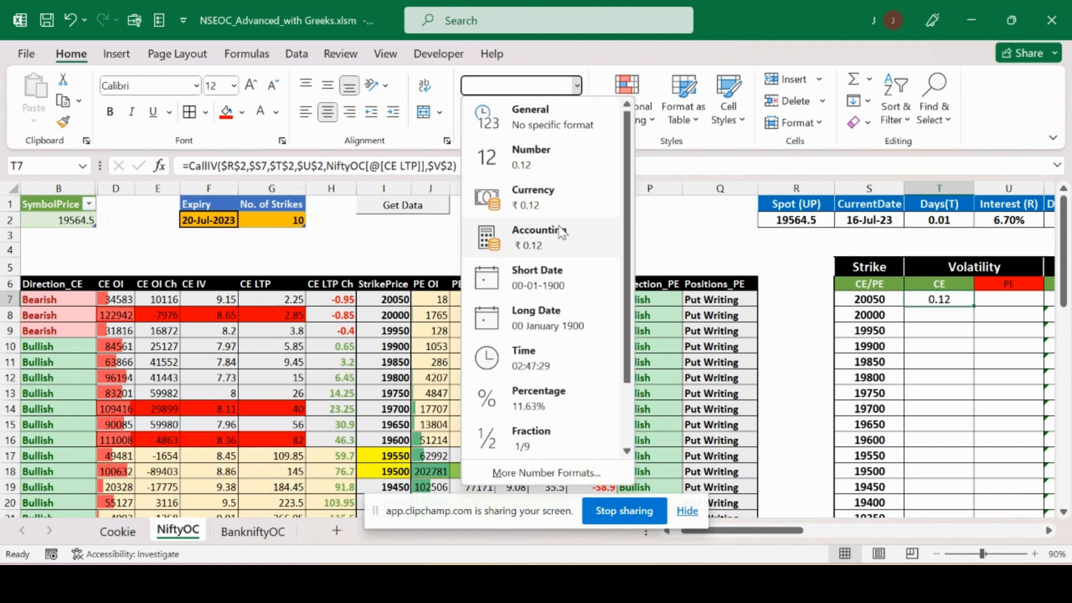
left_click(541, 401)
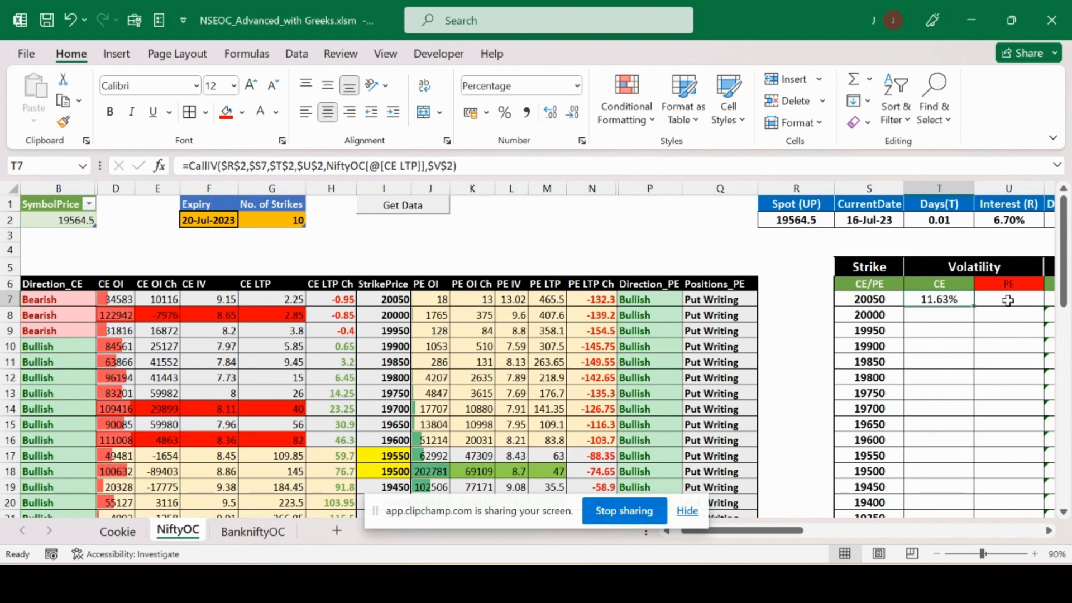
- Examine the intrinsic value, delta and theta cells in row 7 that depend on the CE volatility
key("Right")
key("Right")
key("Right")
key("Right")
key("Right")
key("Right")
key("Right")
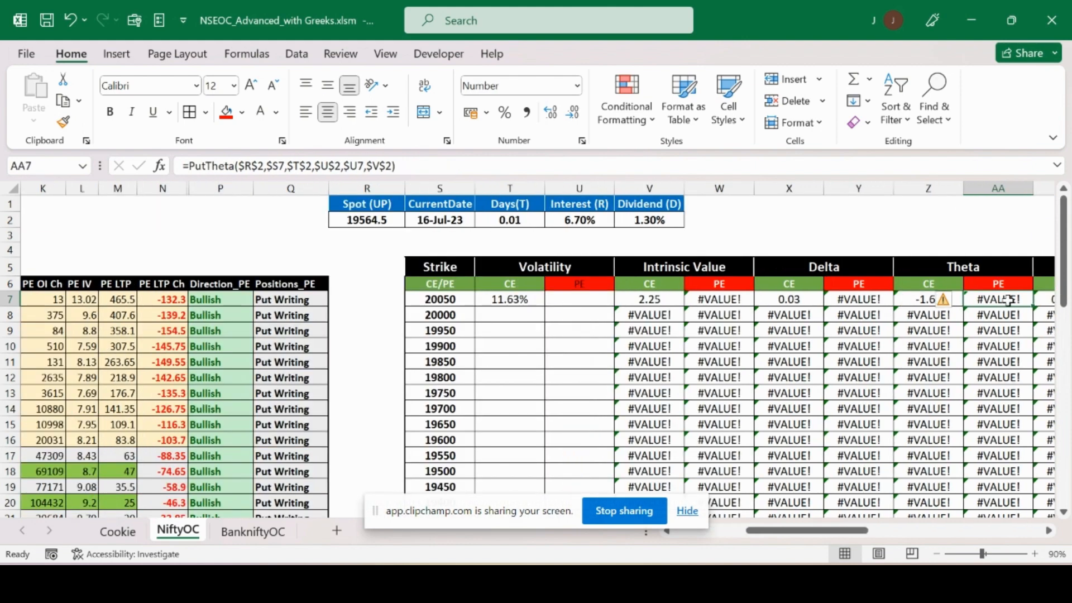
key("Left")
key("Left")
key("Left")
key("Left")
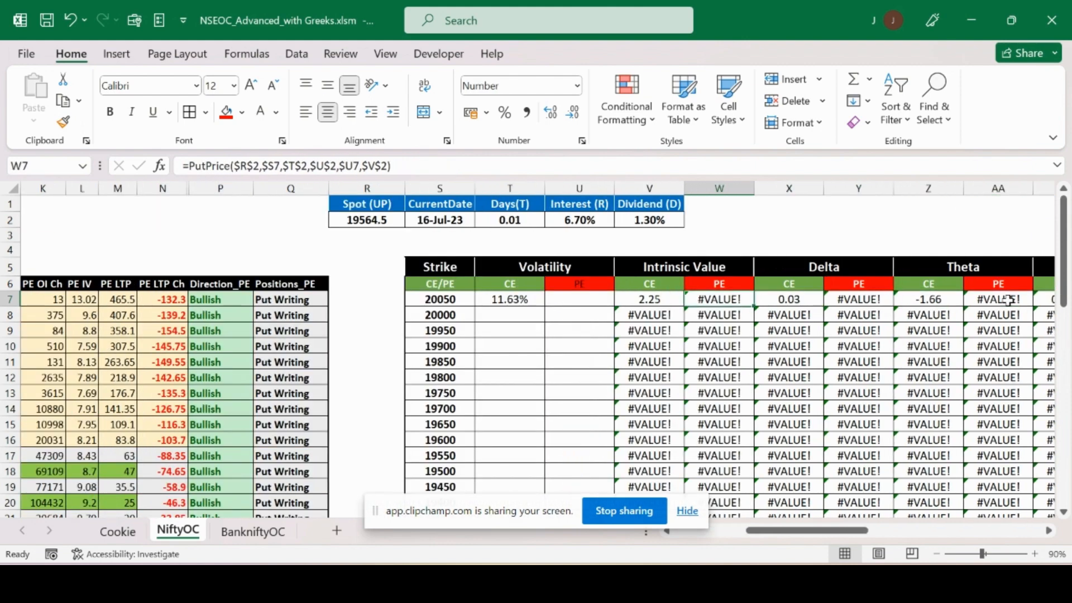
key("Left")
key("Left")
key("Left")
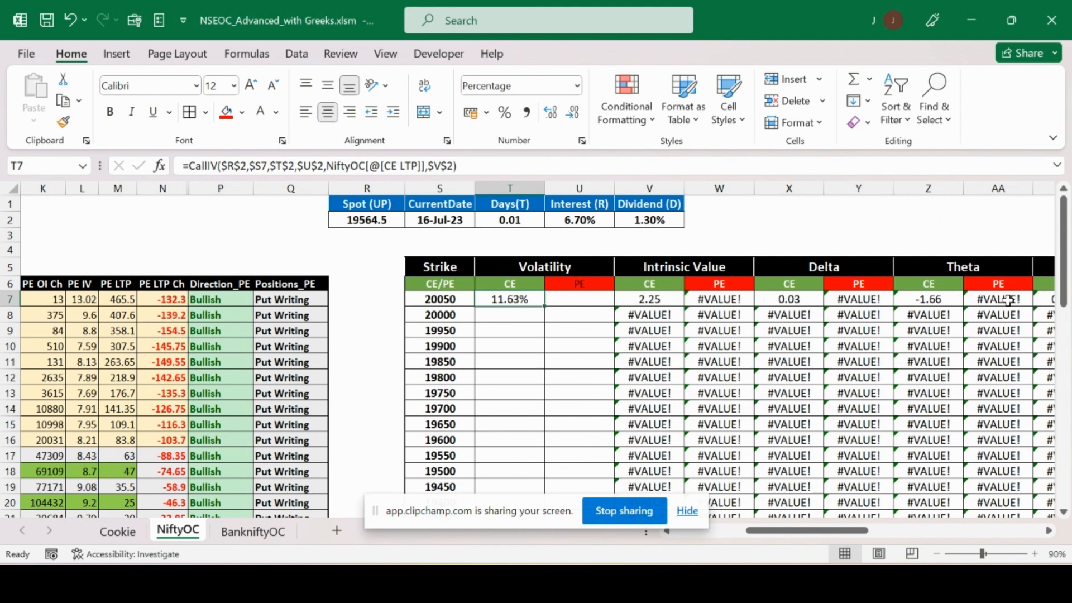
- Copy the CE volatility formula from T7 into the PE volatility cell U7 and change its function to PutIV
key("ctrl+c")
key("Right")
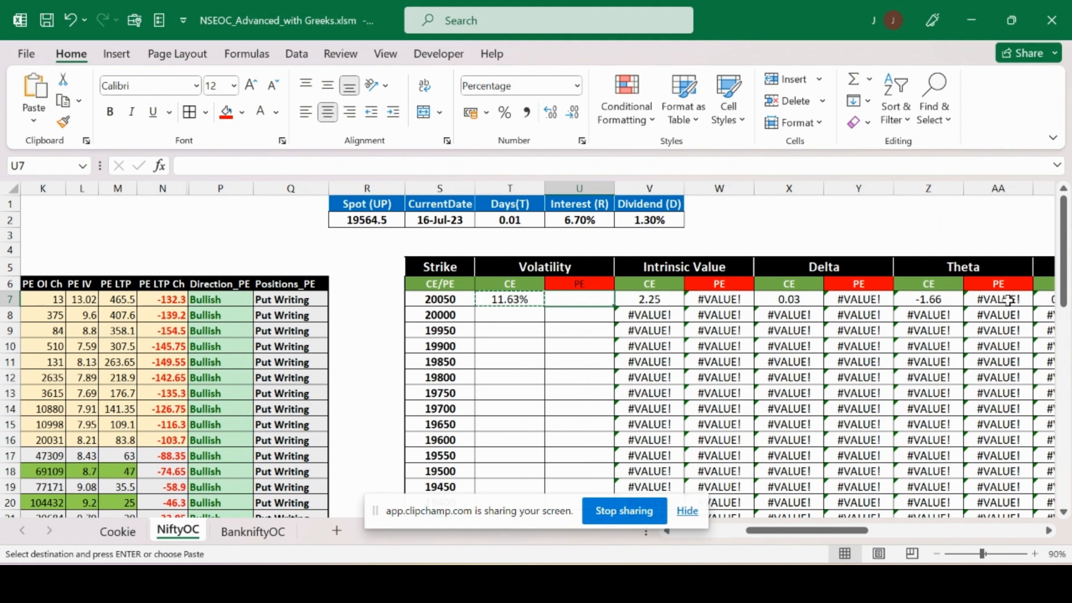
key("ctrl+v")
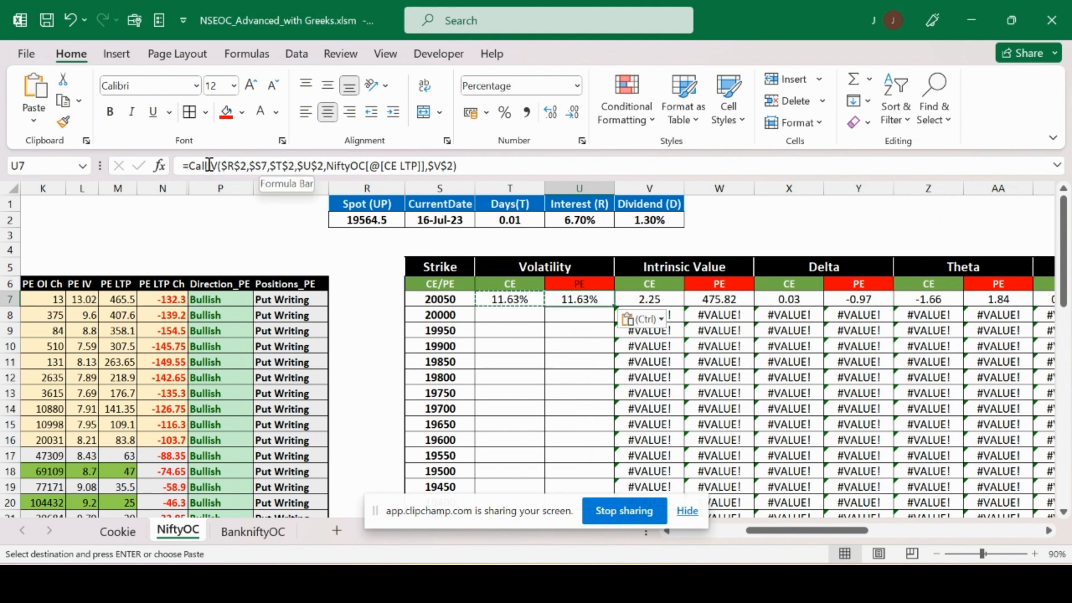
left_click_drag(210, 165, 188, 165)
type("P")
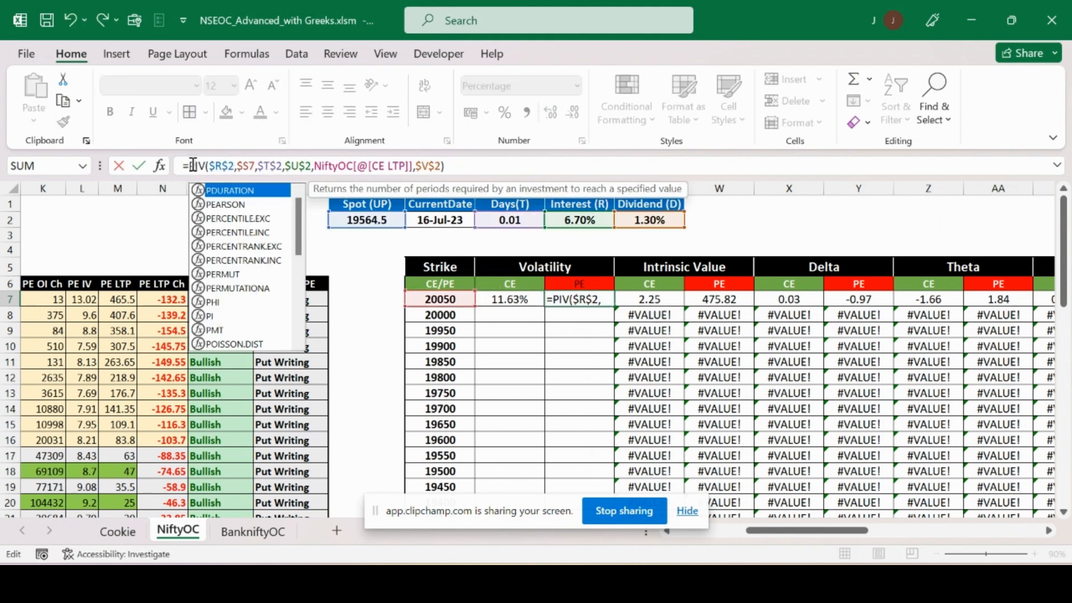
type("u")
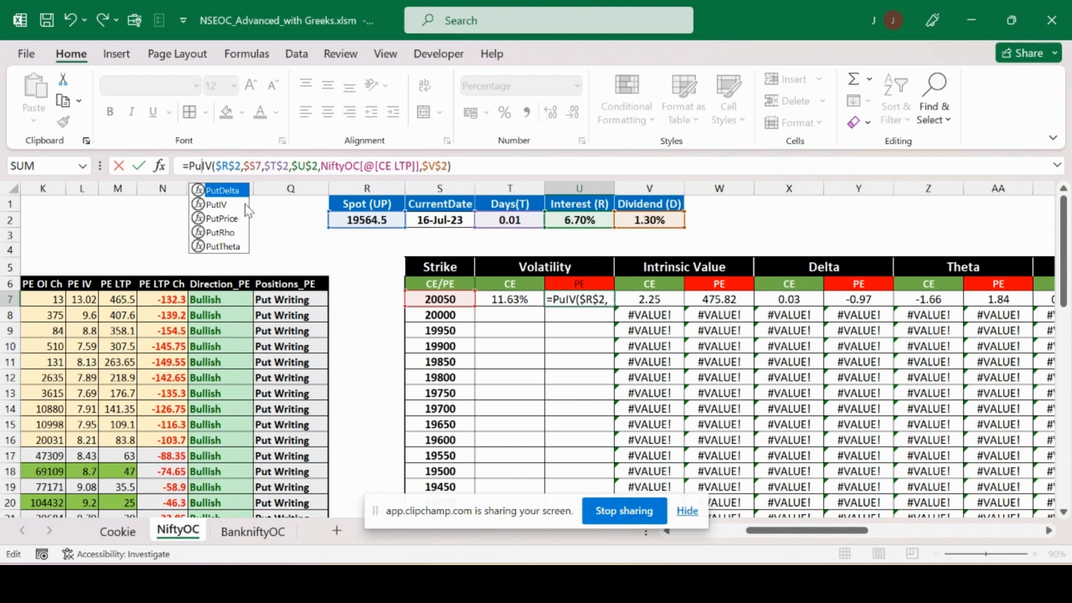
double_click(226, 204)
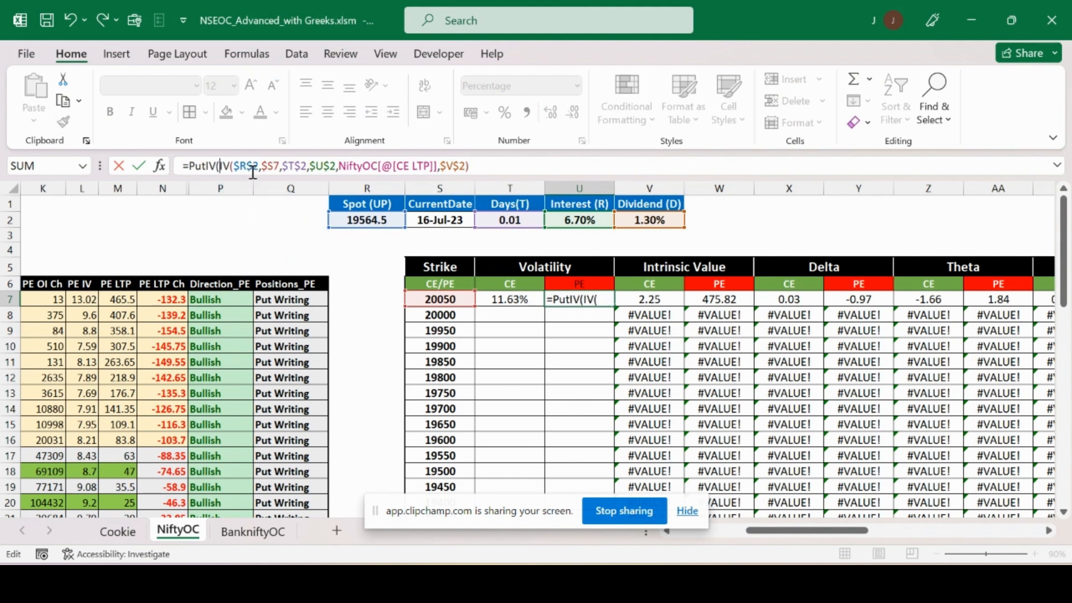
key("BackSpace")
key("BackSpace")
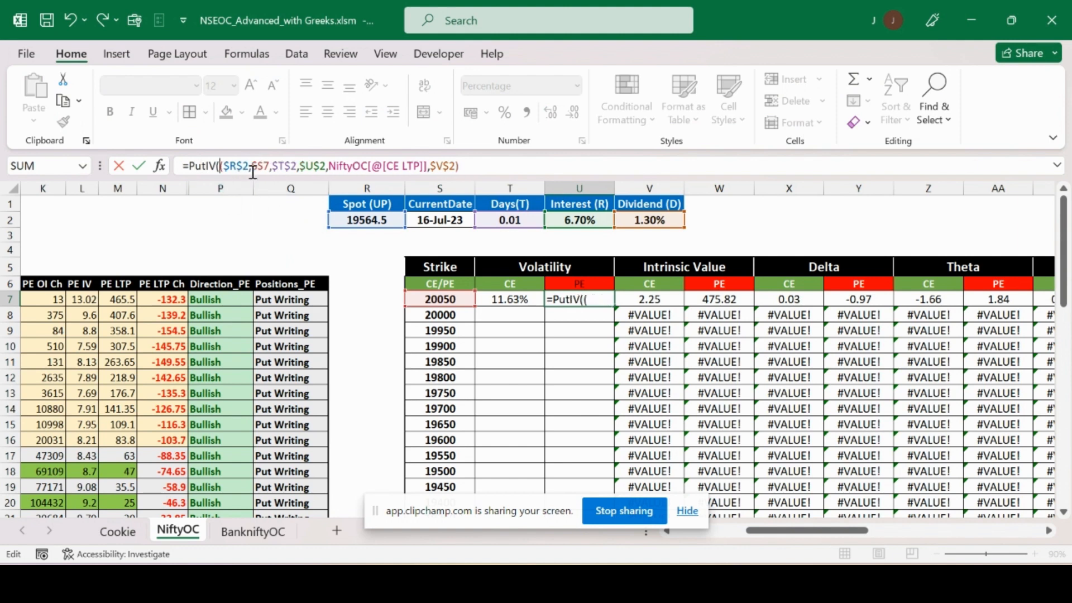
key("BackSpace")
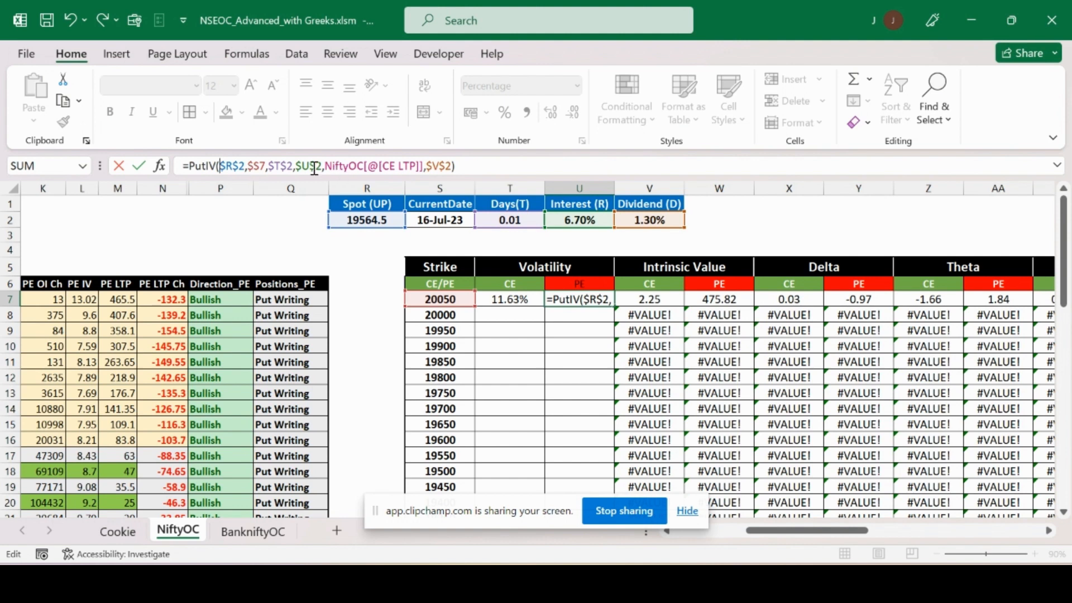
- Replace the CE LTP argument in U7's PutIV formula with row 7's PE LTP
double_click(389, 165)
left_click(420, 165)
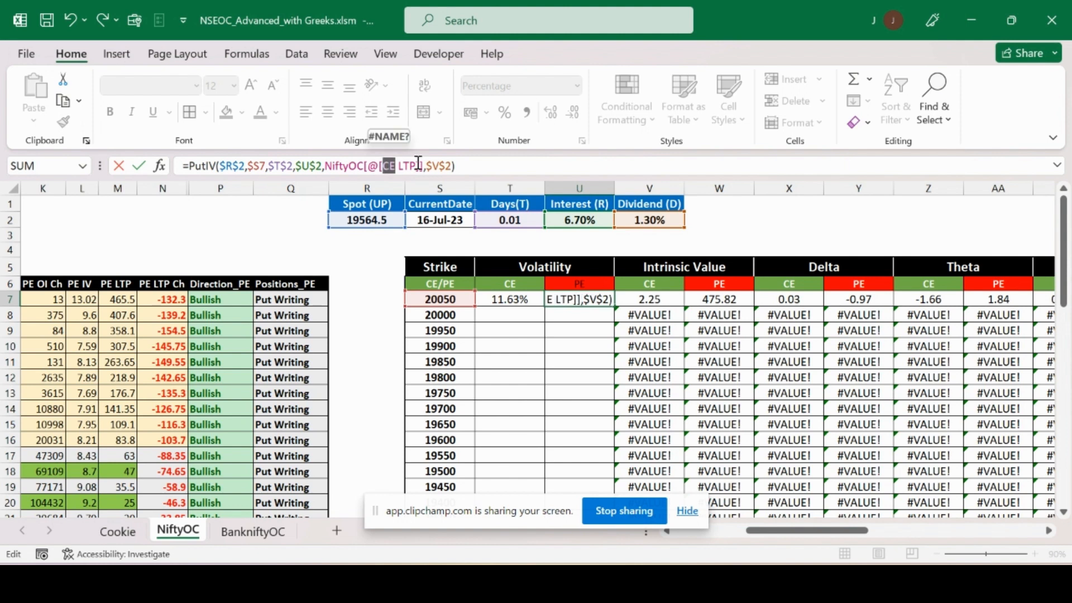
left_click_drag(421, 166, 330, 166)
key("BackSpace")
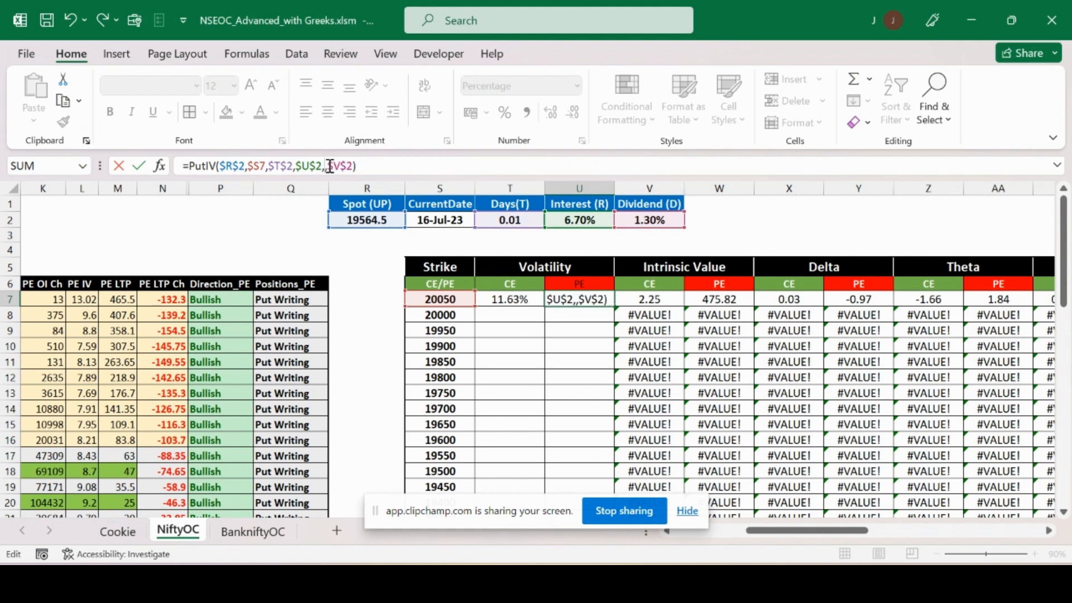
left_click(119, 299)
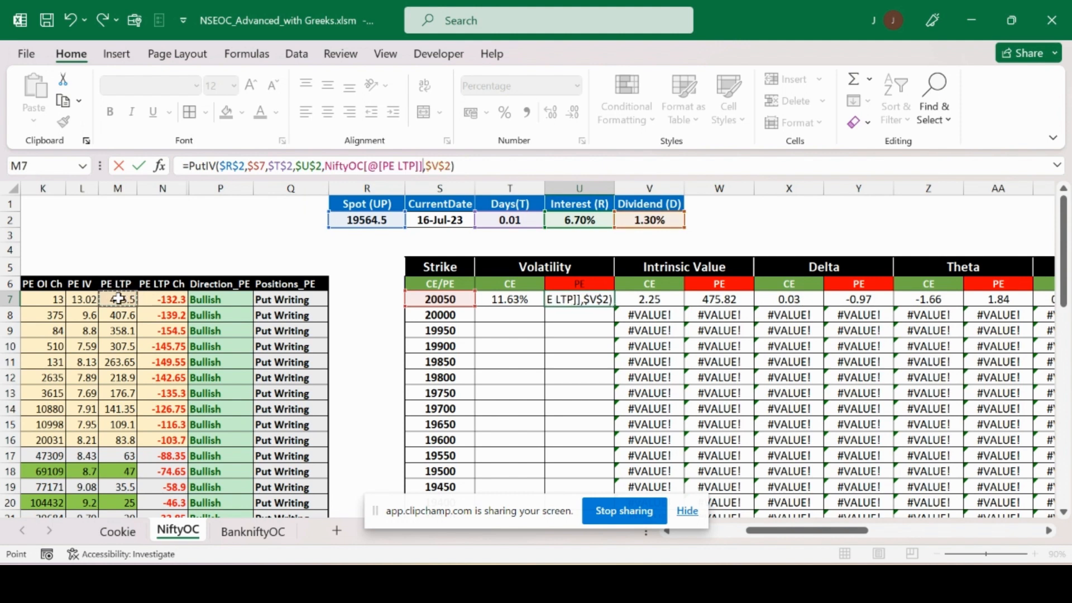
key("Return")
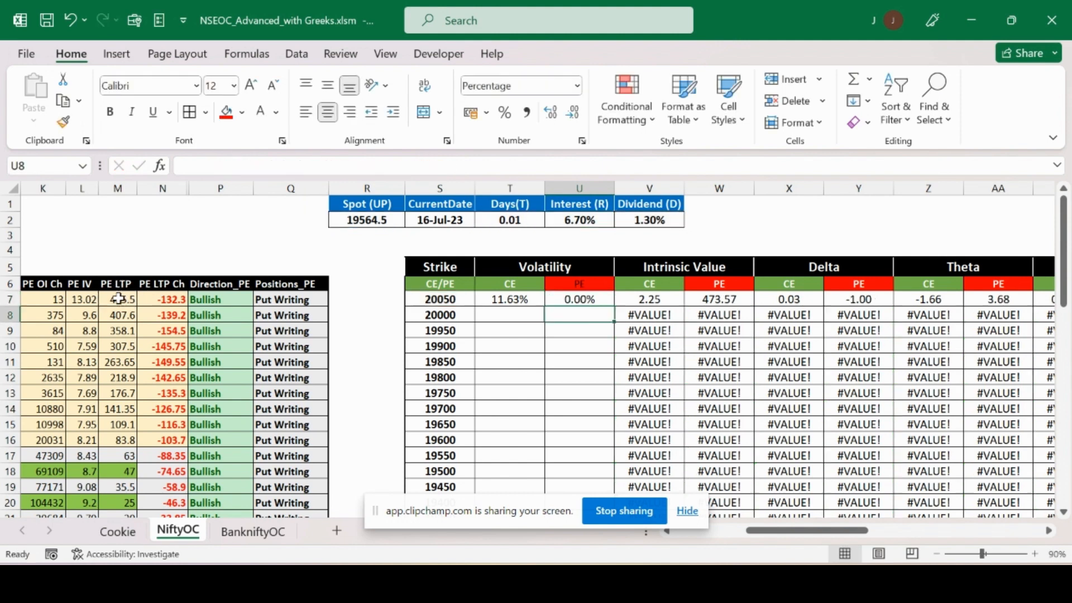
- Copy the CE and PE volatility formulas from T7:U7 down through row 26
key("Up")
key("Left")
key("shift+Right")
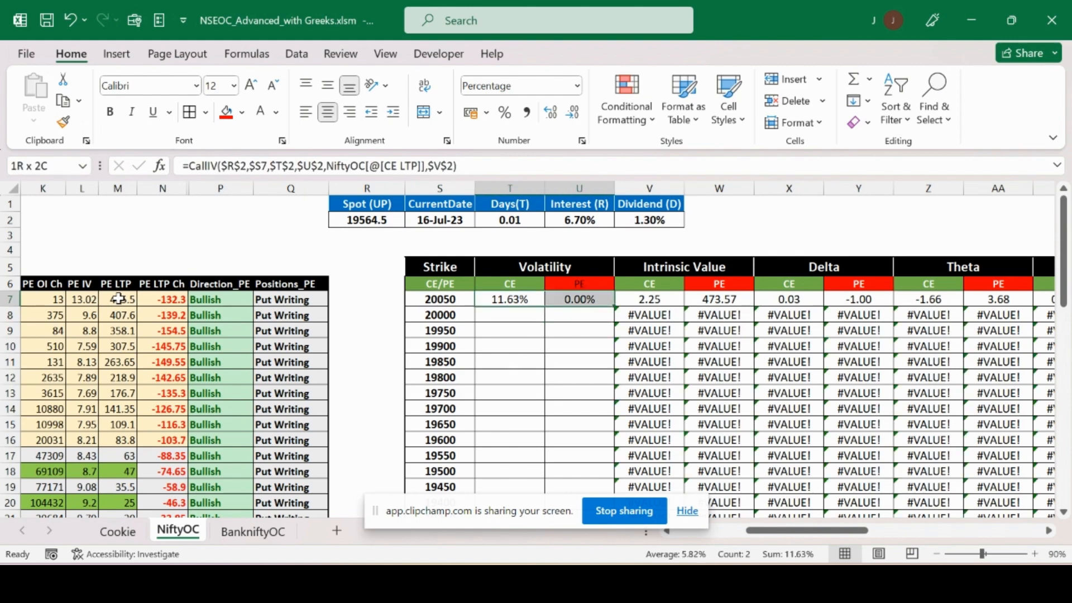
key("ctrl+c")
key("Left")
key("ctrl+Down")
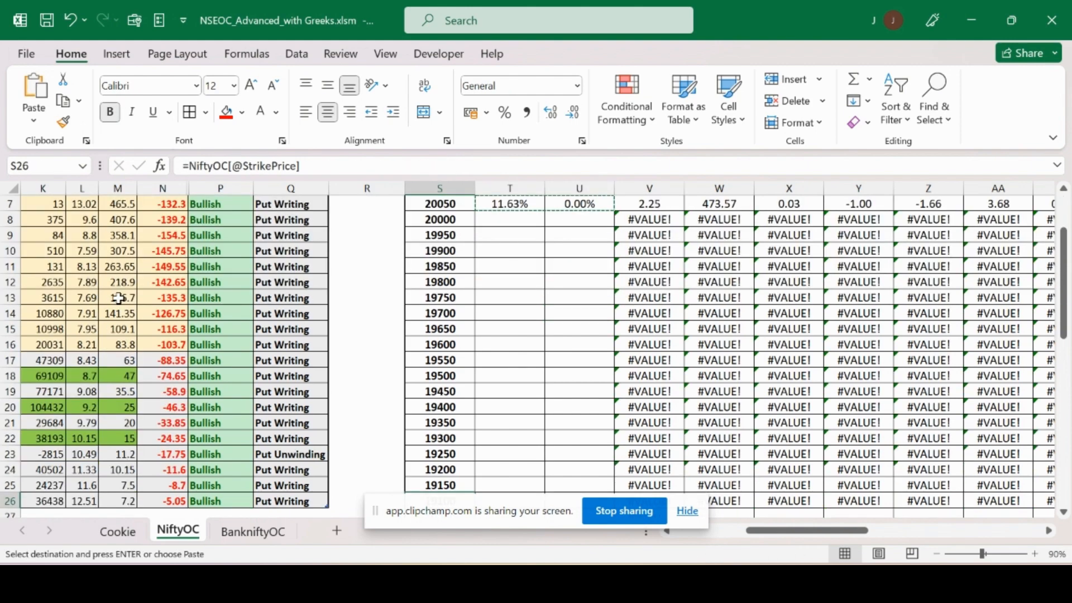
key("Right")
key("shift+Right")
key("ctrl+shift+Up")
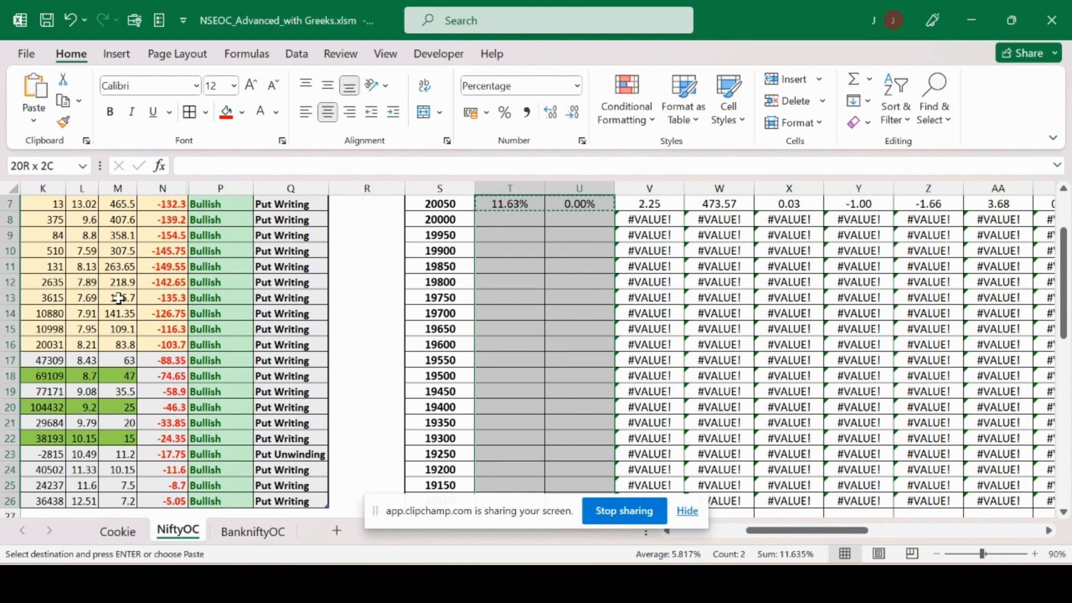
key("ctrl+v")
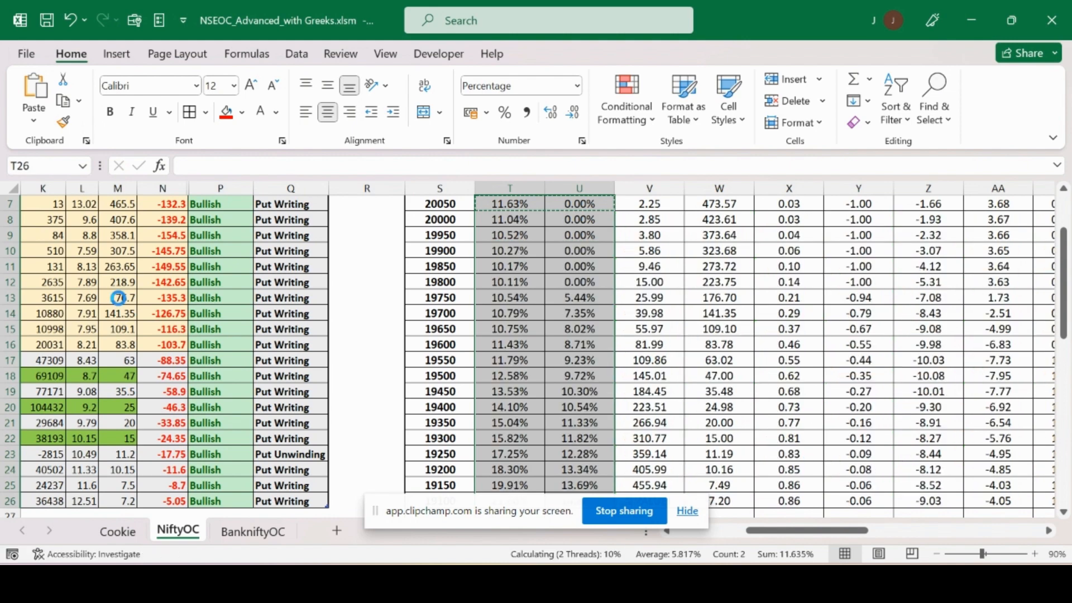
- Examine the Greeks along row 7, from the volatility columns across to Vega
key("Up")
key("Up")
key("Up")
key("Up")
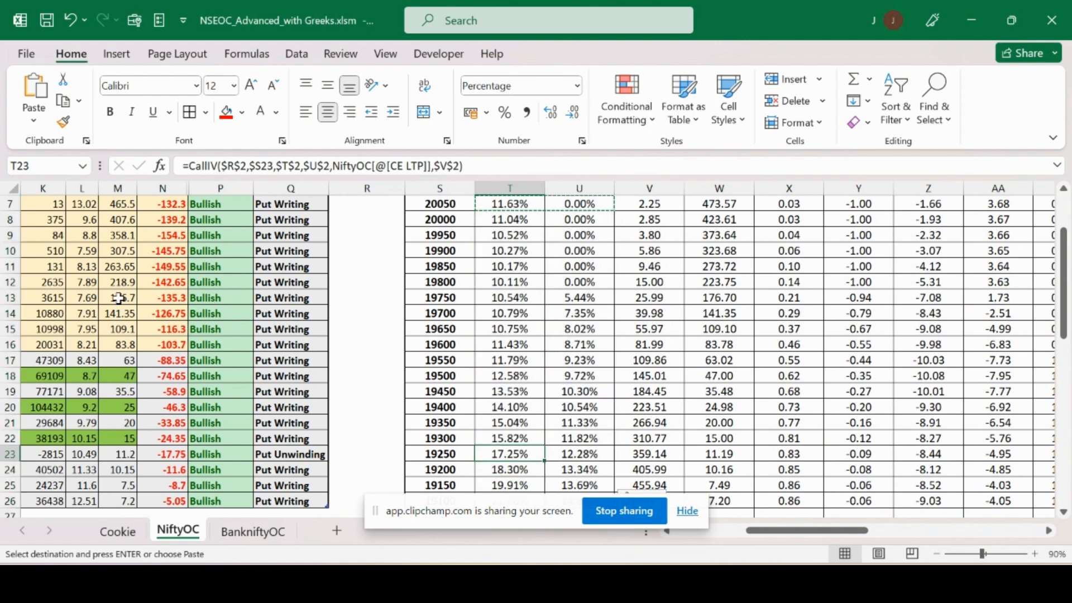
key("ctrl+Up")
key("Down")
key("Right")
key("Right")
key("Right")
key("Right")
key("Right")
key("Right")
key("Right")
key("Right")
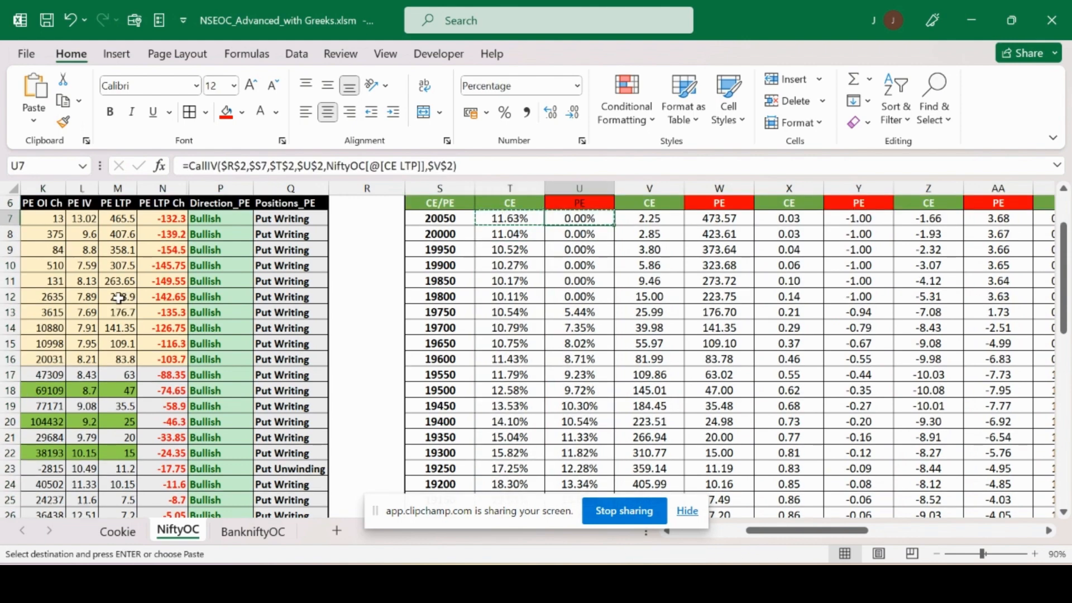
key("Right")
key("Right")
key("Right")
key("Right")
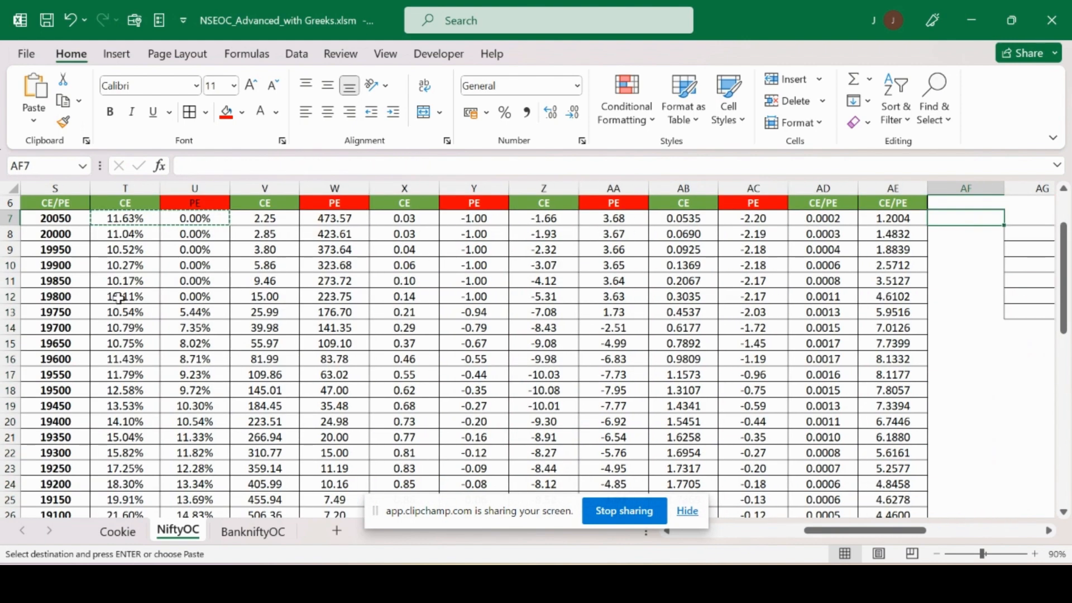
- Review the model inputs in row 2 above the Greeks table and the CallIV formula in T7
key("Up")
key("Up")
key("Up")
key("Up")
key("Up")
key("Left")
key("Left")
key("Left")
key("Left")
key("Left")
key("Left")
key("Left")
key("Left")
key("Left")
key("Left")
key("Left")
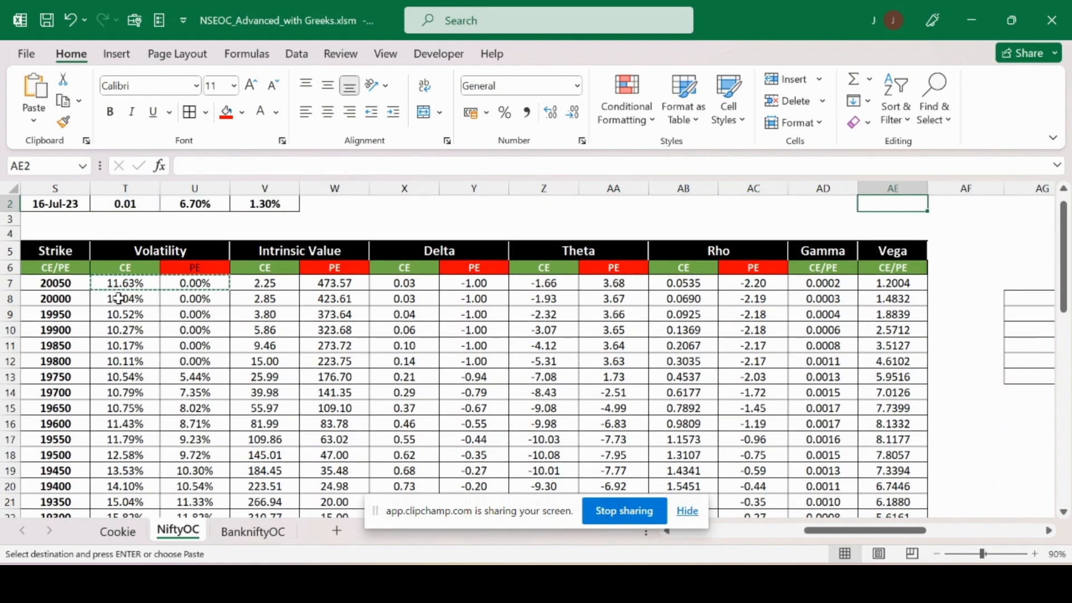
key("Left")
key("Left")
key("Left")
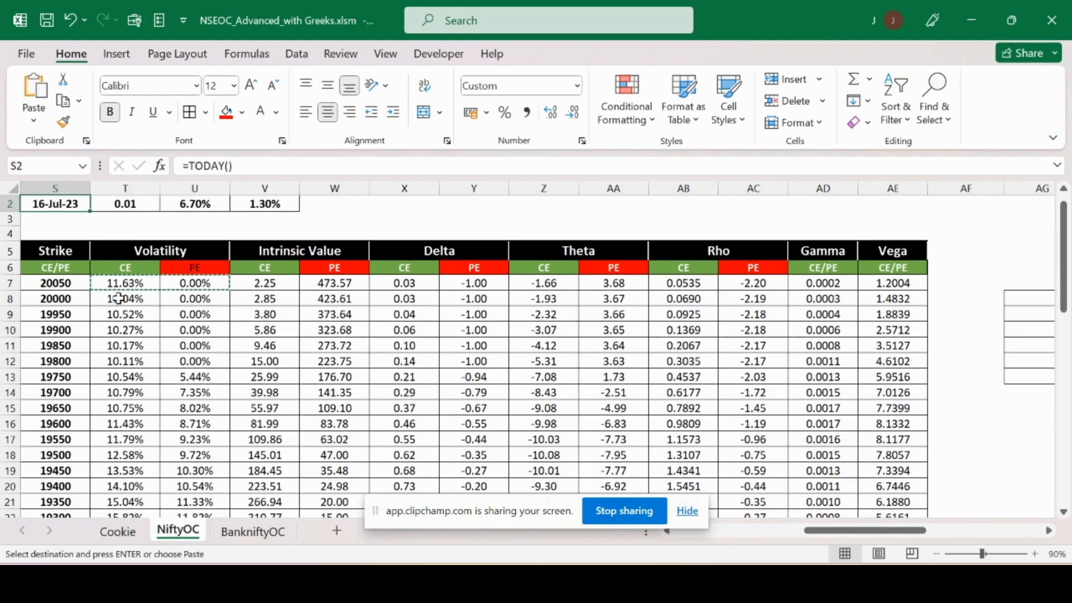
key("Up")
key("Down")
key("Down")
key("Right")
key("Right")
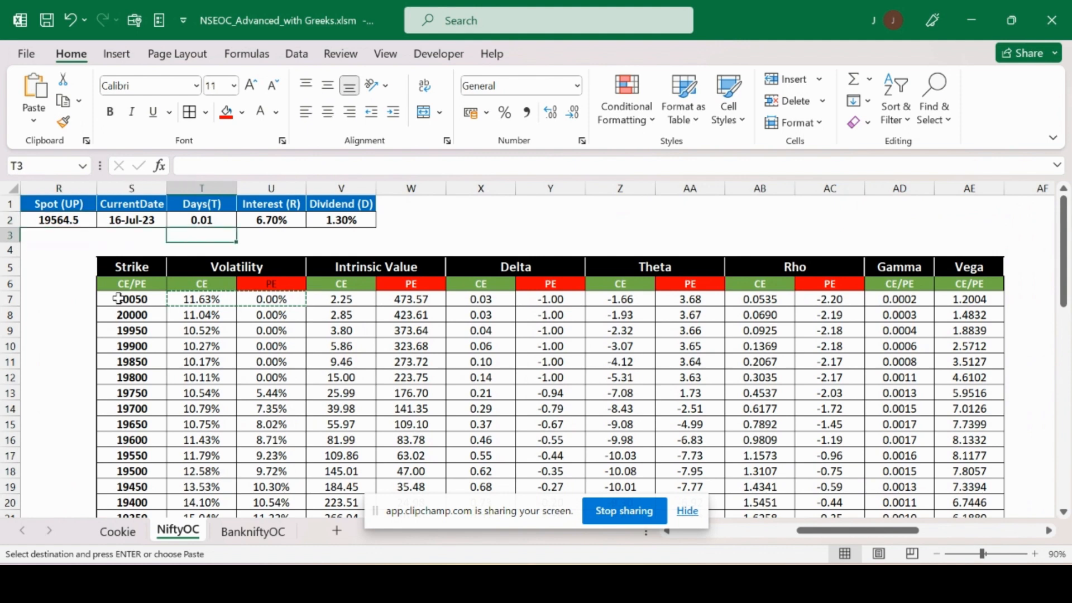
key("Down")
key("Down")
key("Down")
key("Down")
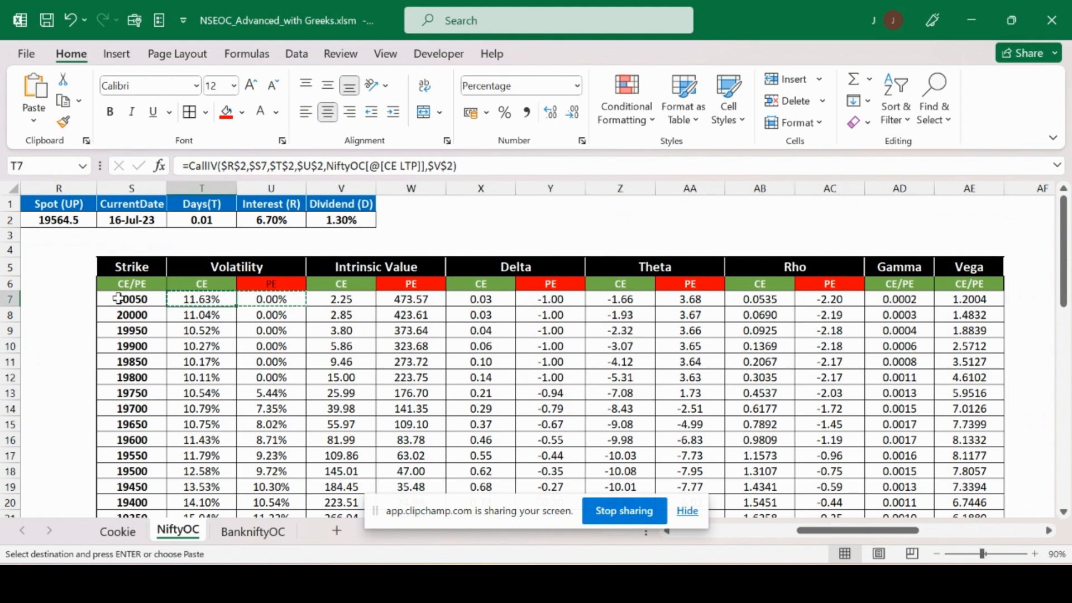
- Examine the PutIV formulas and values down the PE volatility column from U7 to U24
key("Right")
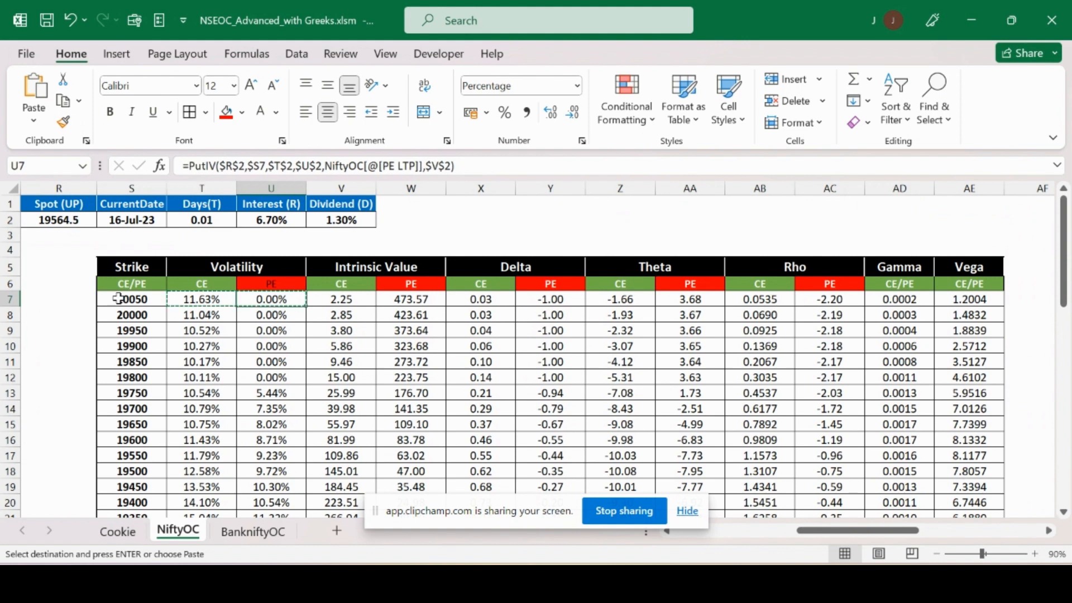
key("Down")
key("Down")
key("Down")
key("Down")
key("Down")
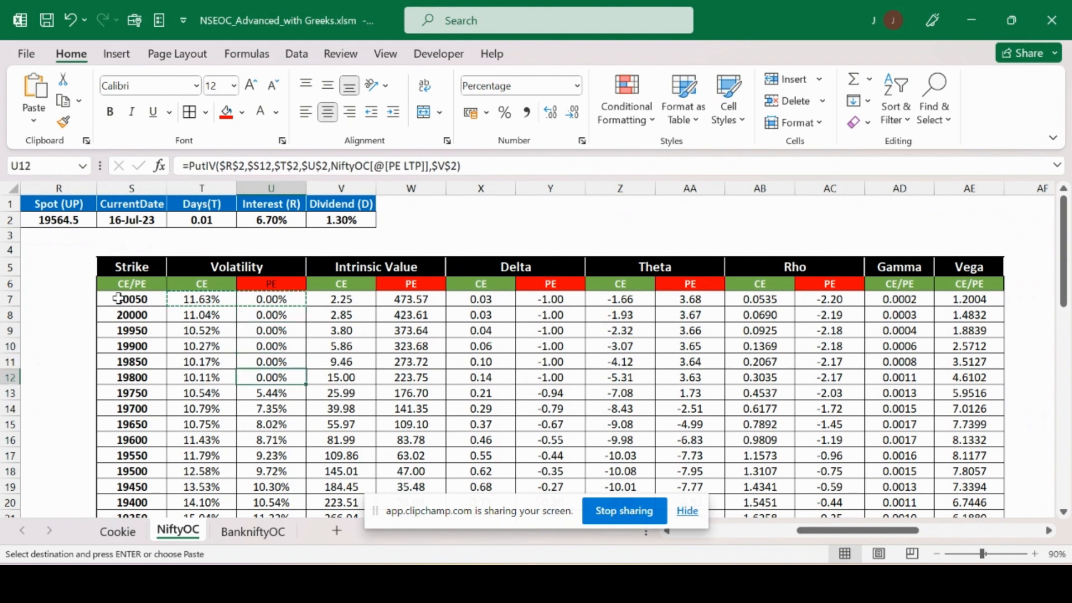
key("Down")
key("Down")
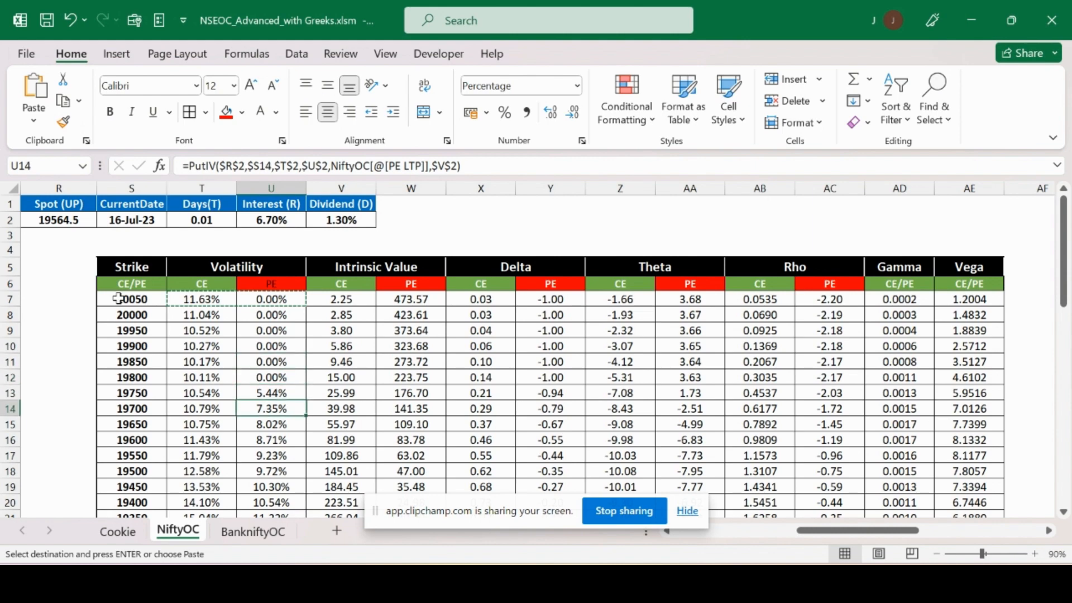
key("Down")
key("Down")
key("Down")
key("Down")
key("Down")
key("Down")
key("Down")
key("Down")
key("Down")
key("Down")
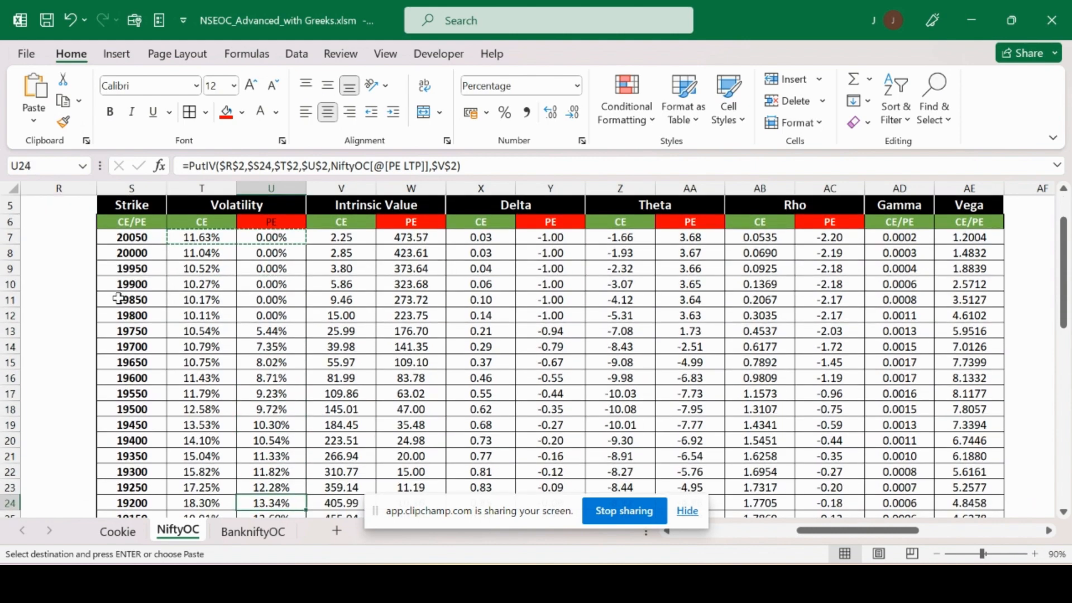
- Show the PE volatility percentages in U7:U26 with four decimal places
key("Up")
key("Up")
key("Up")
key("Up")
key("Up")
key("Up")
key("Up")
key("Up")
key("Up")
key("Up")
key("Up")
key("Up")
key("Up")
key("Up")
key("Up")
key("Up")
key("Up")
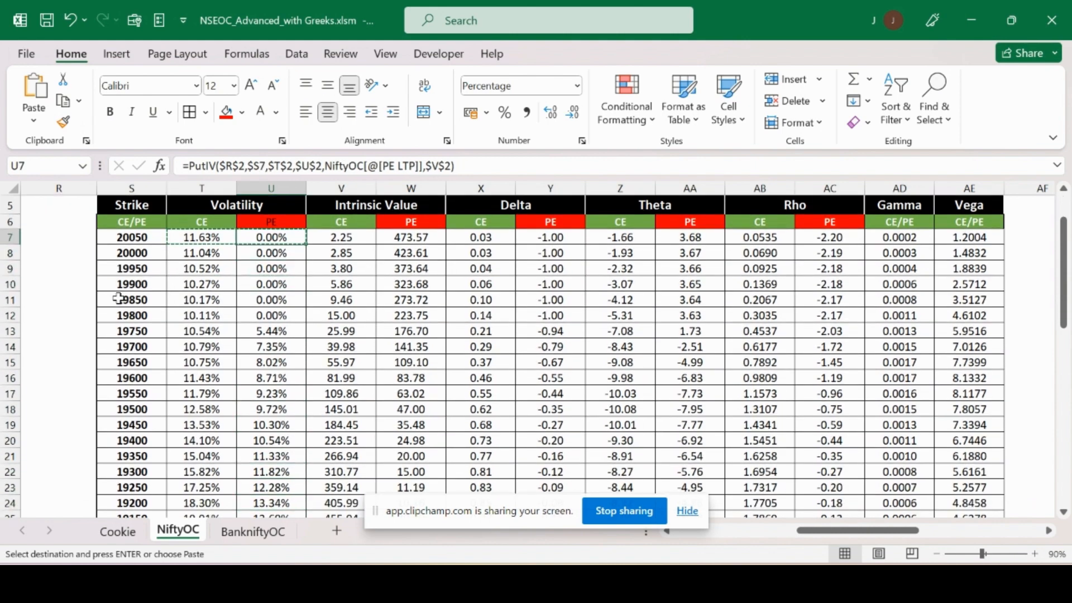
key("ctrl+shift+Down")
key("ctrl+v")
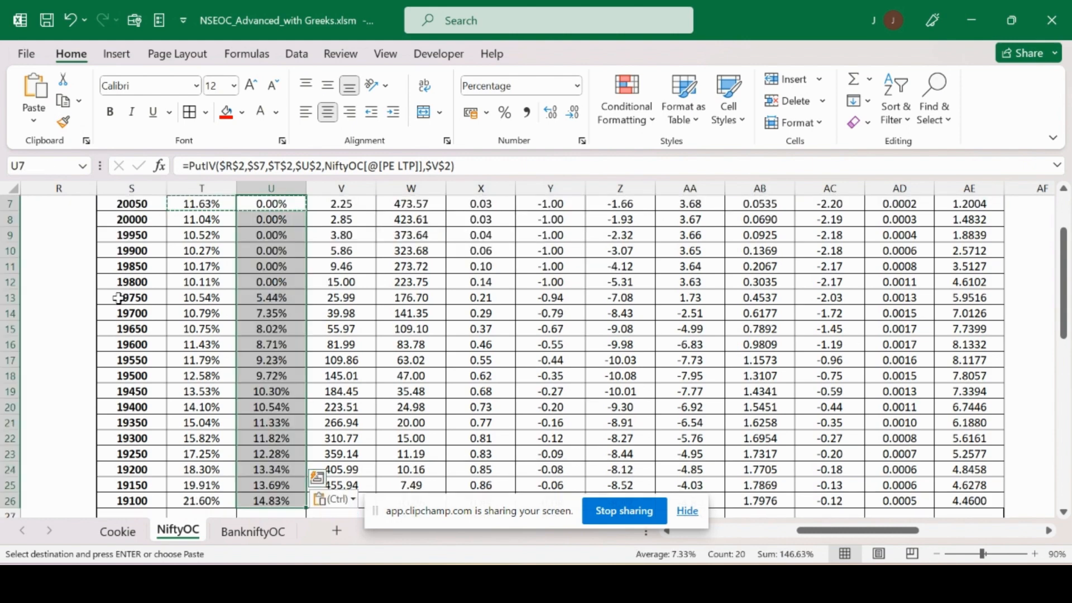
left_click(574, 112)
left_click(550, 113)
left_click(550, 113)
left_click(550, 113)
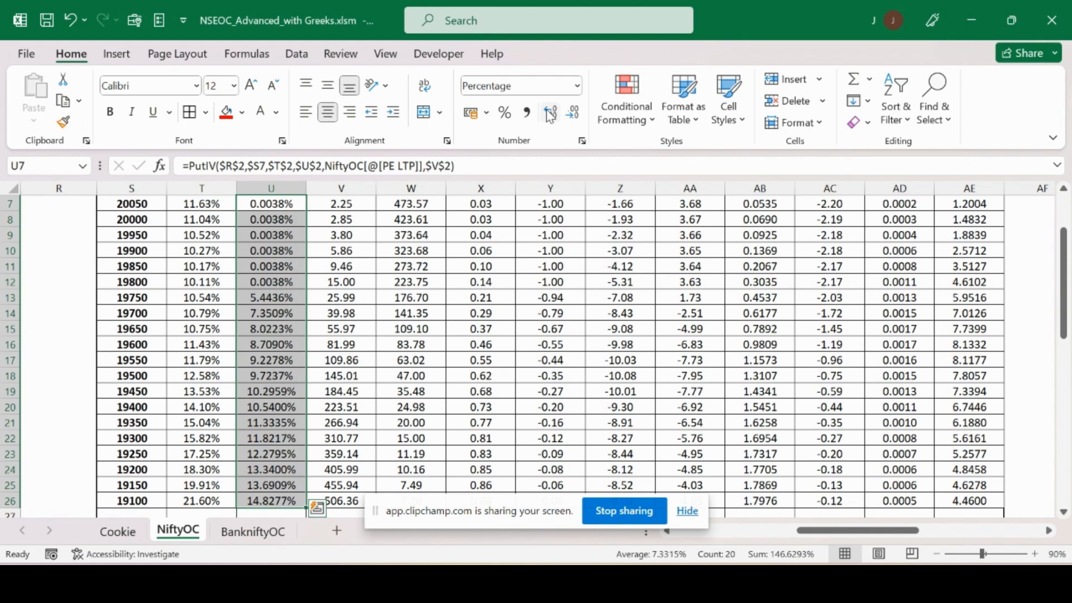
- Review the upper PE volatility values against the interest rate and the other model inputs in row 2
key("Up")
key("Down")
key("Down")
key("Down")
key("Down")
key("Down")
key("Down")
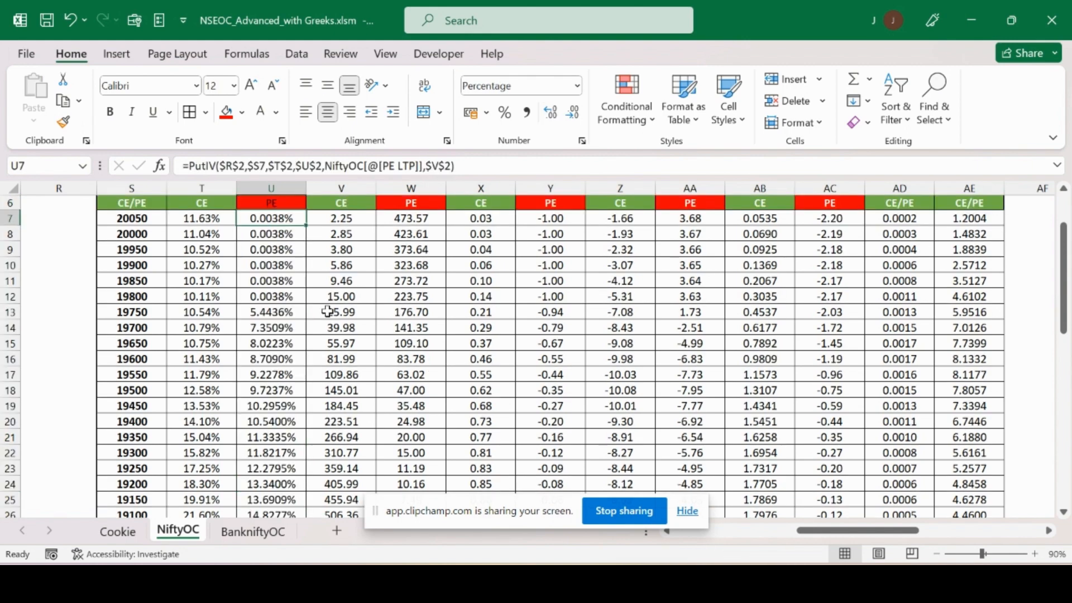
key("ctrl+Up")
key("ctrl+Up")
key("ctrl+Up")
key("ctrl+Up")
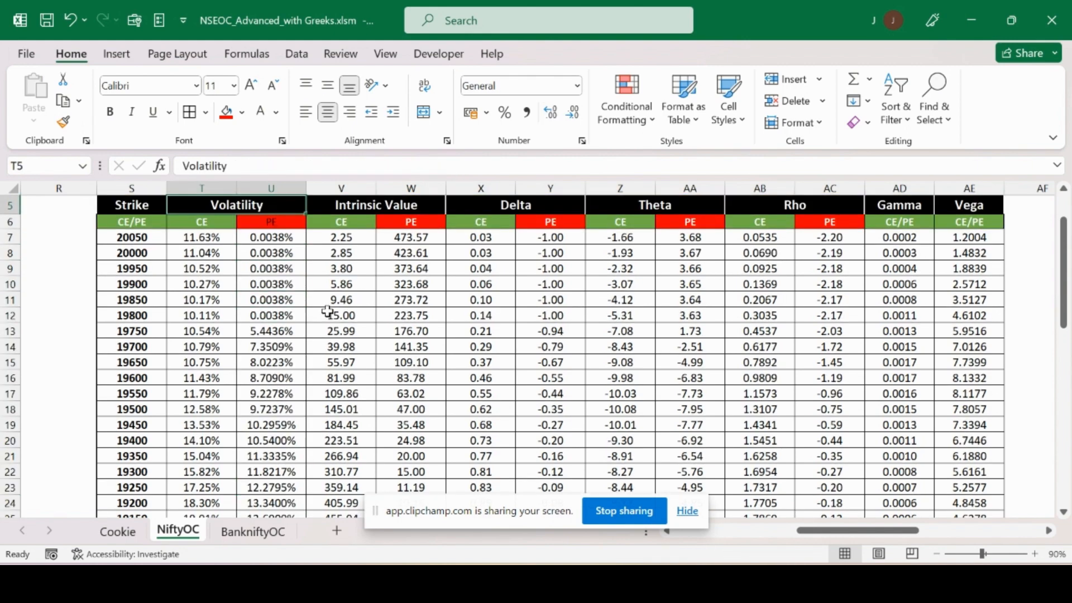
key("Down")
key("Down")
key("Down")
key("Down")
key("Down")
key("Down")
key("Down")
key("Down")
key("Down")
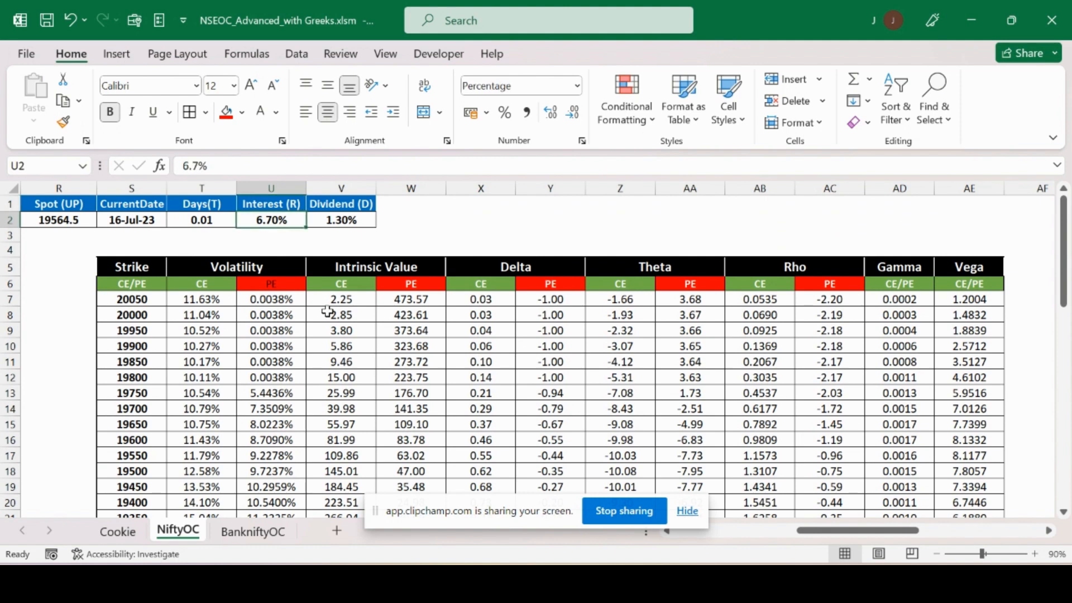
- Examine the PE Theta values in AA7:AA13, for strikes 20050 to 19750
key("Right")
key("Right")
key("Right")
key("Right")
key("Right")
key("Up")
key("Up")
key("Up")
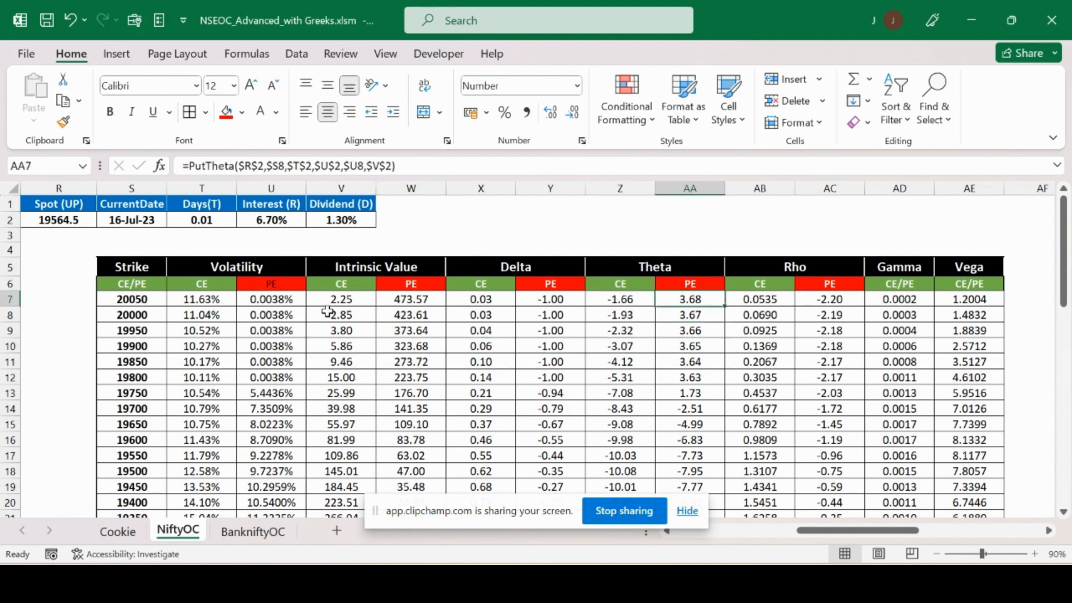
key("shift+Down")
key("shift+Down")
key("shift+Down")
key("shift+Down")
key("shift+Down")
key("shift+Down")
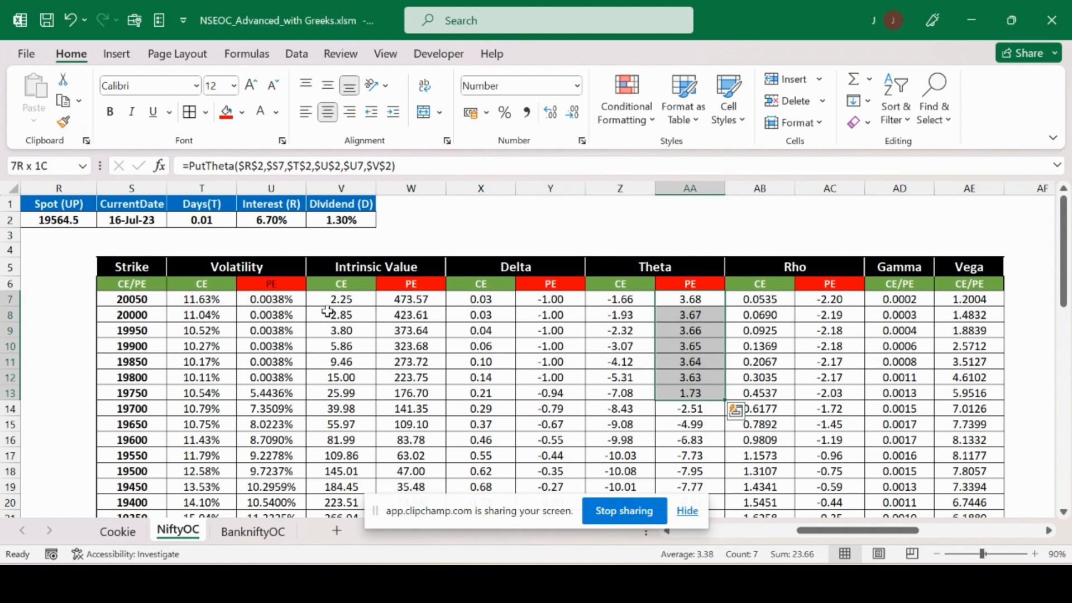
- Review the row 7 formulas across the Volatility, Intrinsic Value and Delta columns
key("Left")
key("Left")
key("Left")
key("Left")
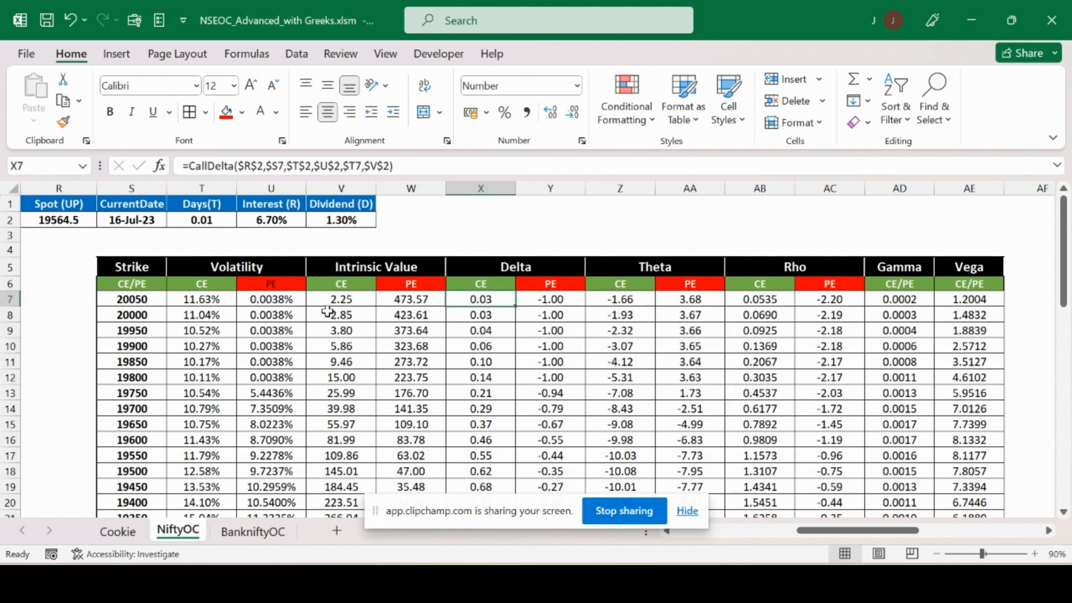
key("Left")
key("Left")
key("Left")
key("Left")
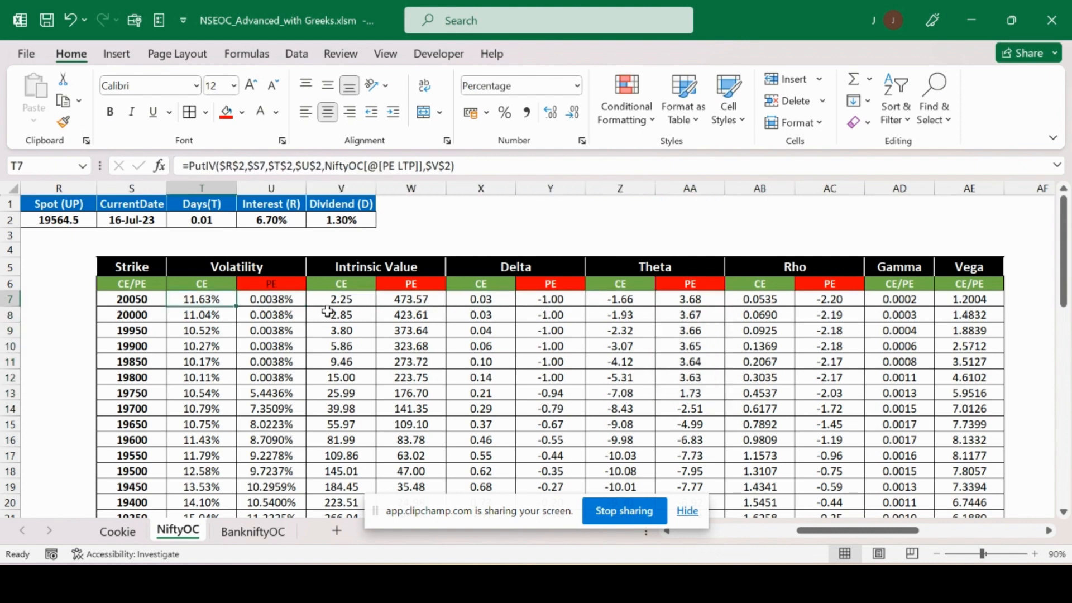
key("Left")
key("Left")
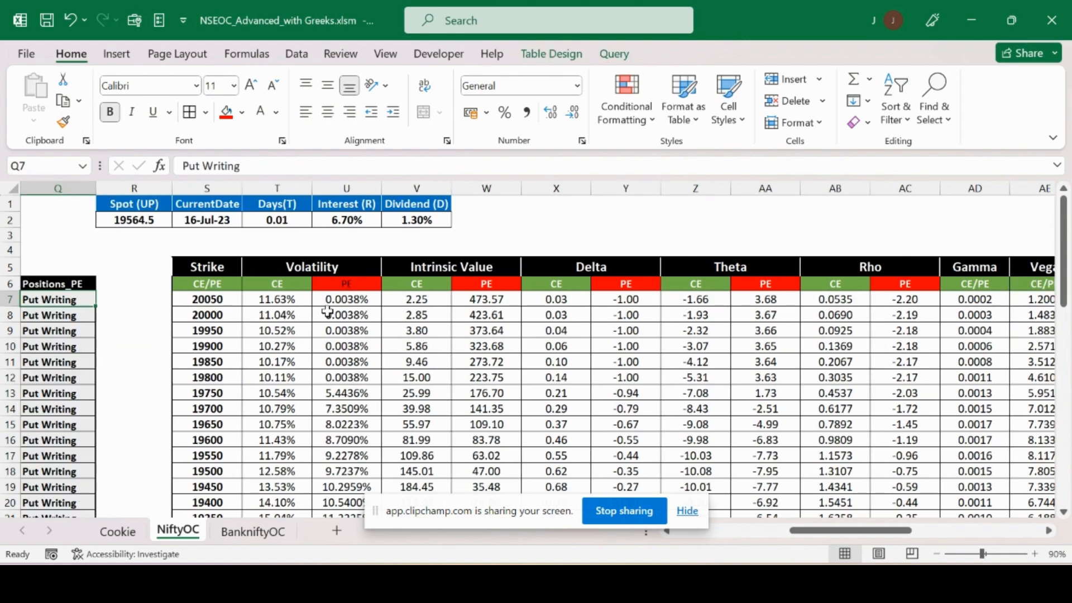
key("Right")
key("Right")
key("Right")
key("Right")
key("Right")
key("Right")
key("Right")
key("Right")
key("Right")
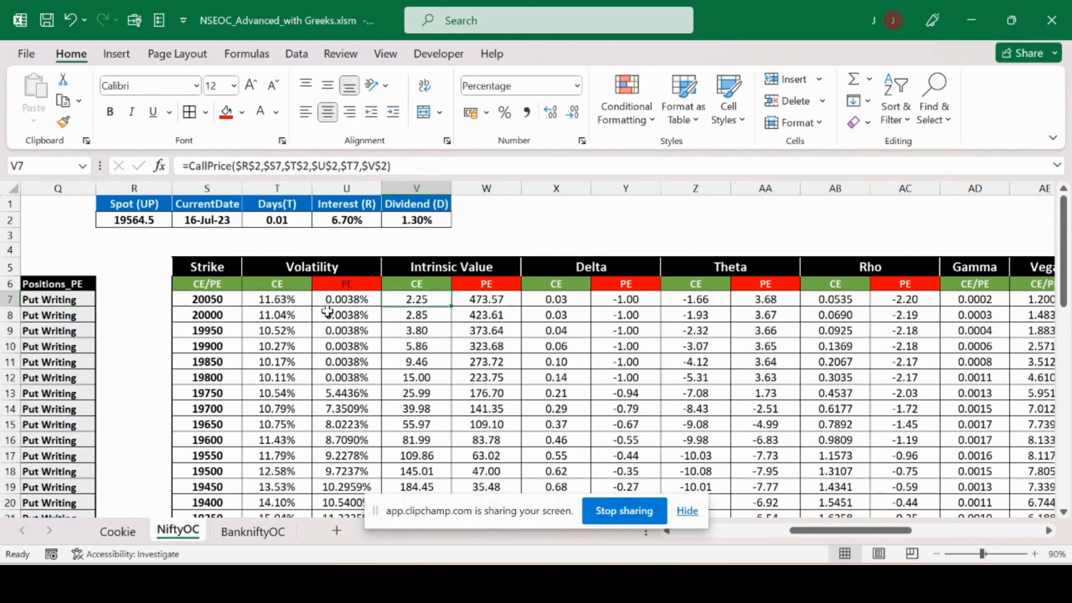
key("Left")
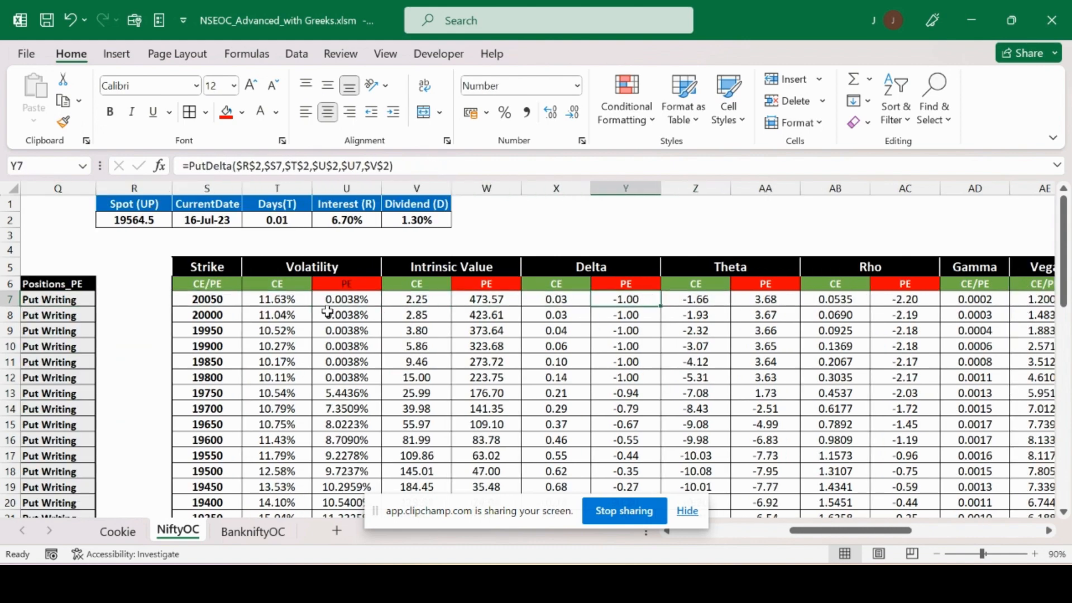
key("Left")
key("Left")
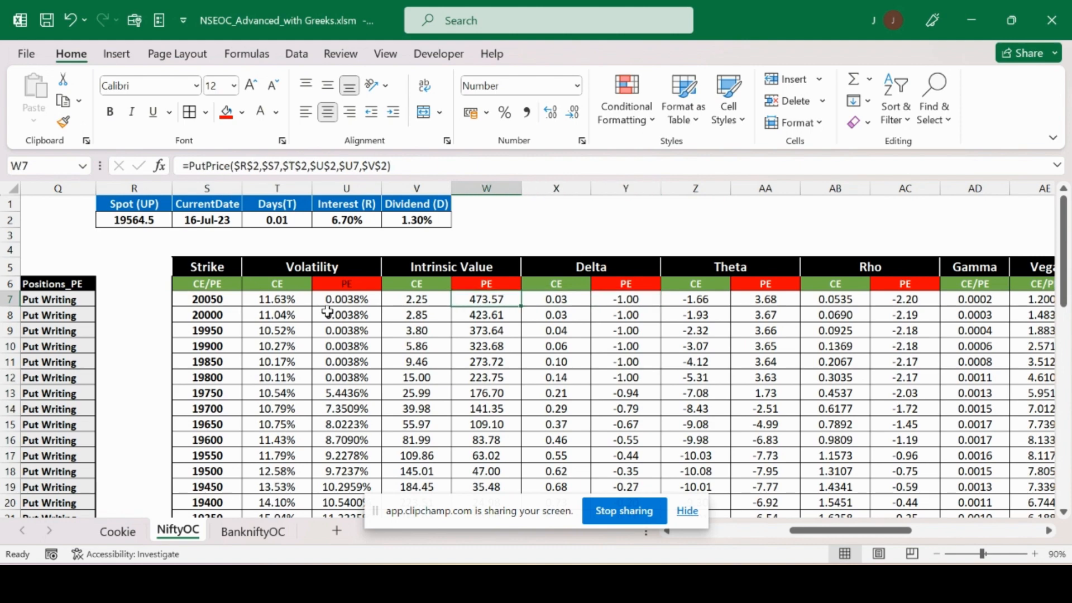
- Compare the CE LTP in G7 with the CallPrice intrinsic value in V7
key("Left")
key("Left")
key("Left")
key("Left")
key("Left")
key("Left")
key("Left")
key("Left")
key("Left")
key("Left")
key("Left")
key("Left")
key("Left")
key("Left")
key("Left")
key("Left")
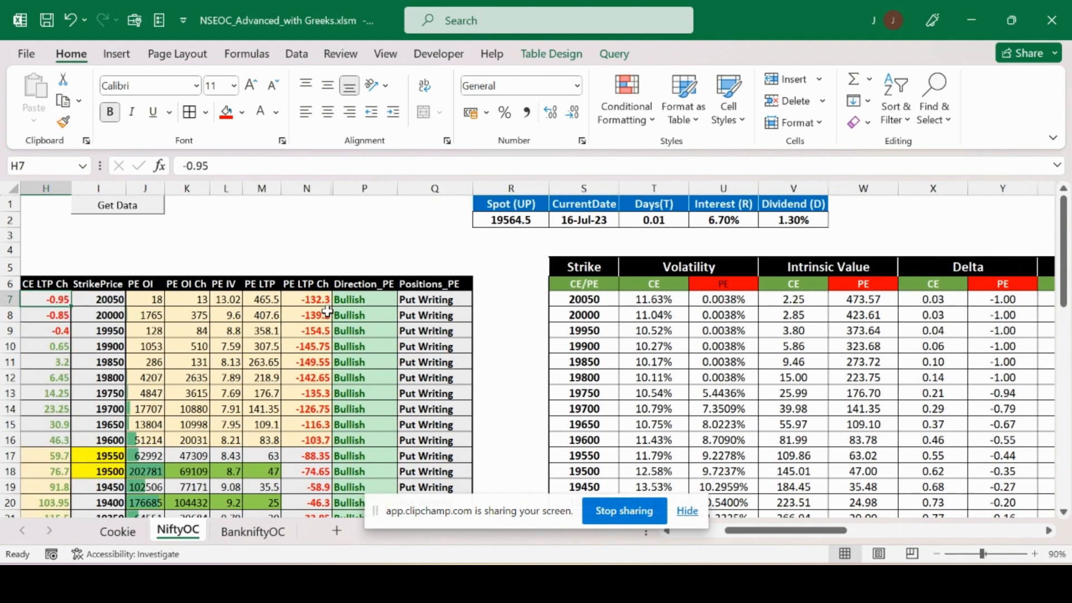
key("Right")
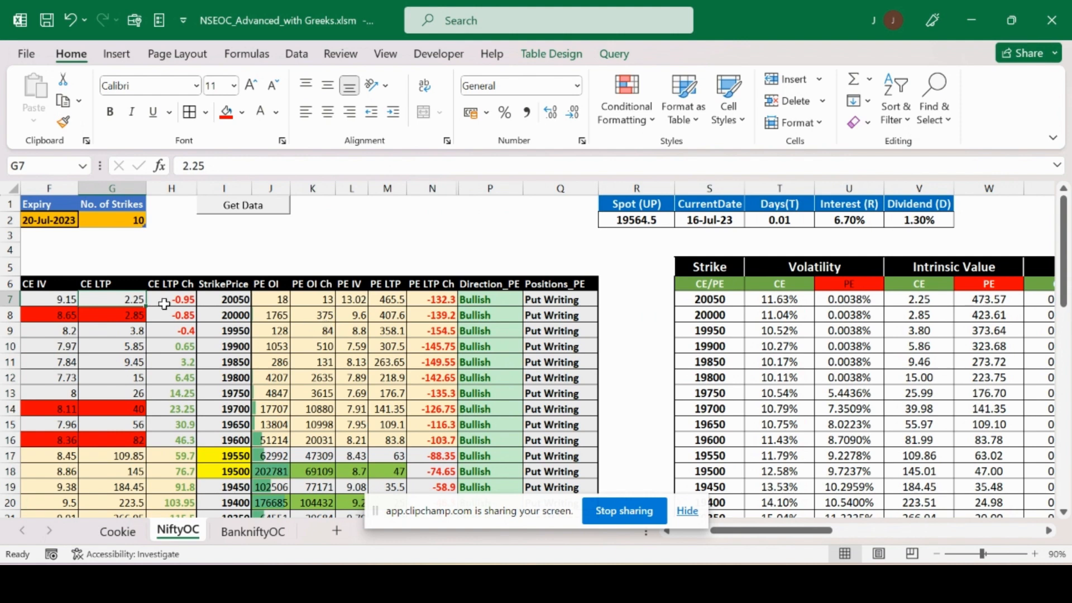
left_click(926, 300)
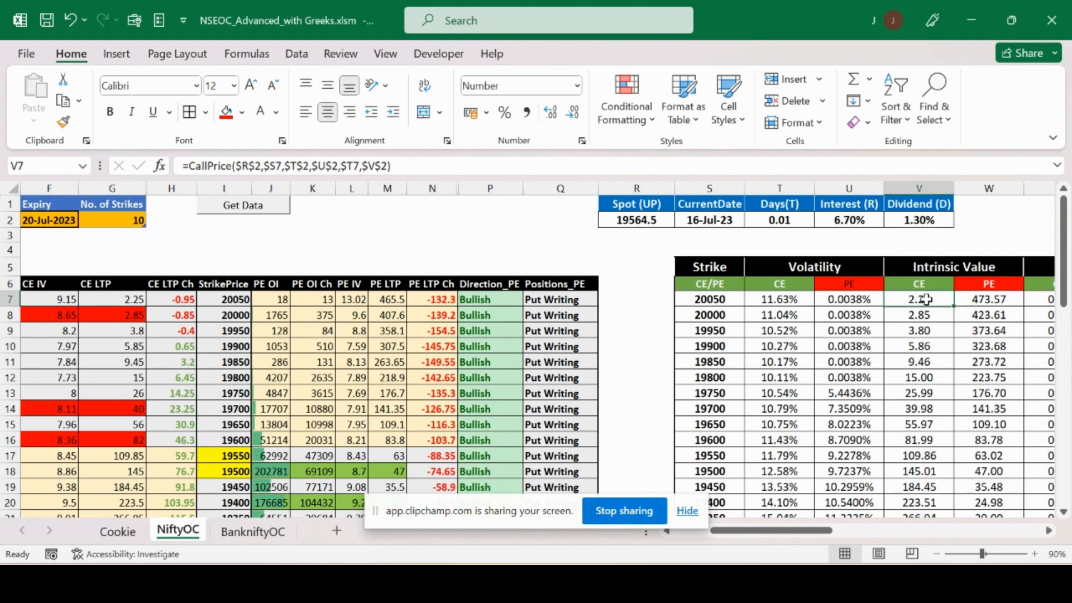
- Examine the Delta and Theta formulas in row 7 and check back against the CE LTP in G7
key("Right")
key("Right")
key("Right")
key("Right")
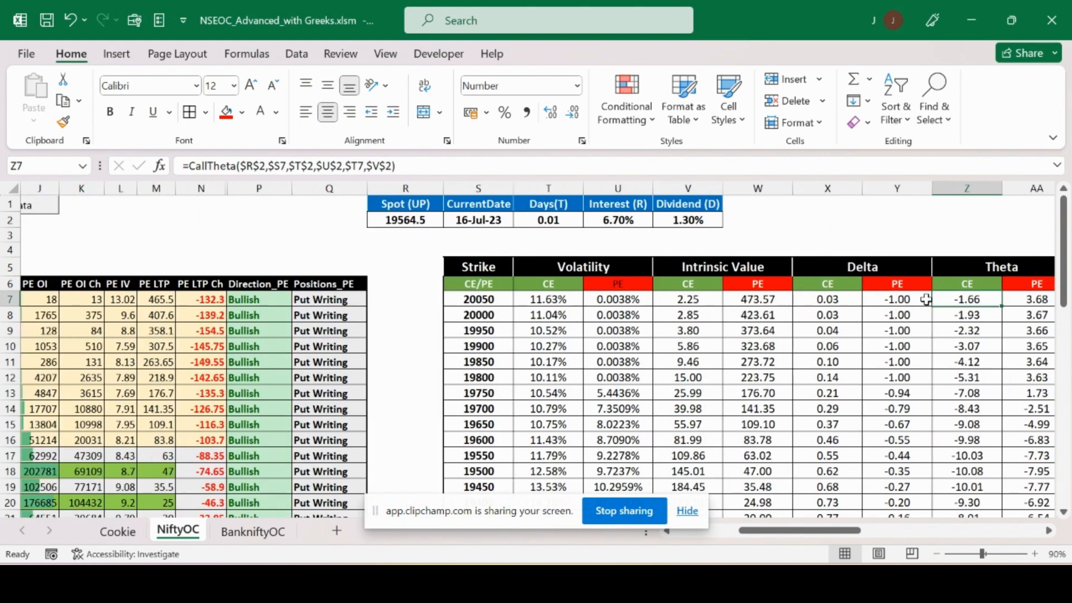
key("Right")
key("Left")
key("Left")
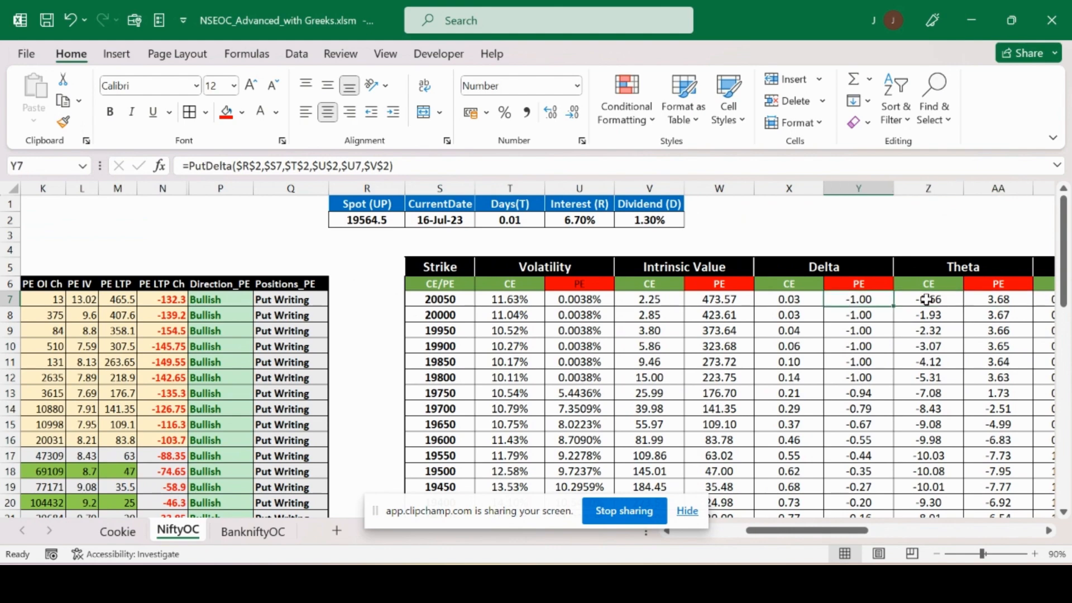
key("Left")
key("Left")
key("Left")
key("Left")
key("Left")
key("Left")
key("Left")
key("Left")
key("Left")
key("Left")
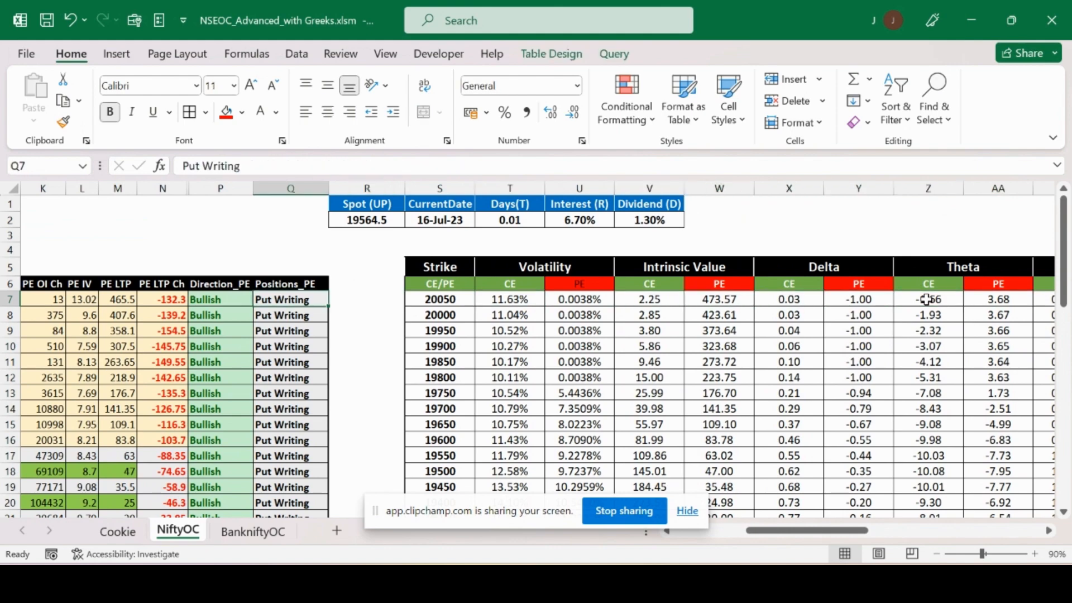
key("Left")
key("Left")
key("Left")
key("Left")
key("Left")
key("Left")
key("Left")
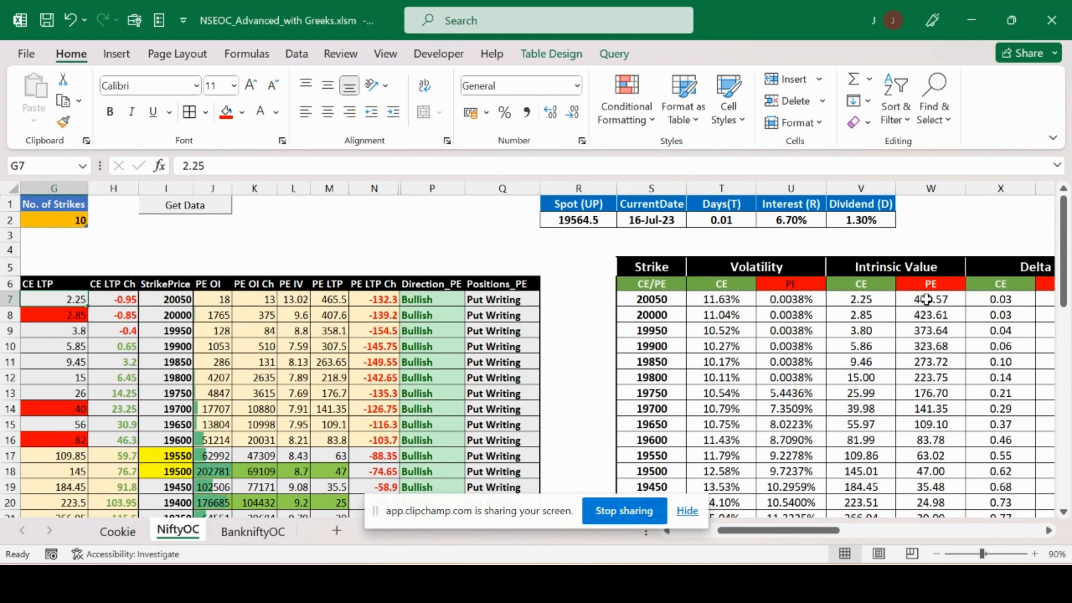
- Examine row 7 of the Greeks table out to the OptionVega formula in AE7 and back to the strike in S7
key("Right")
key("Right")
key("Right")
key("Right")
key("Right")
key("Right")
key("Right")
key("Right")
key("Right")
key("Right")
key("Right")
key("Right")
key("Right")
key("Right")
key("Right")
key("Right")
key("Right")
key("Right")
key("Right")
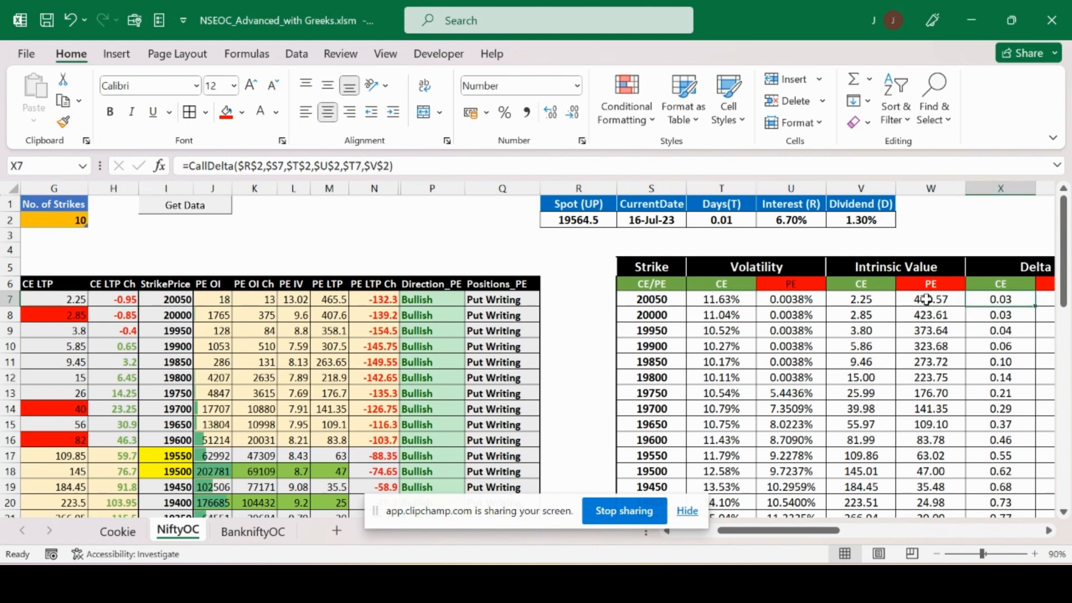
key("Right")
key("Right")
key("Right")
key("Right")
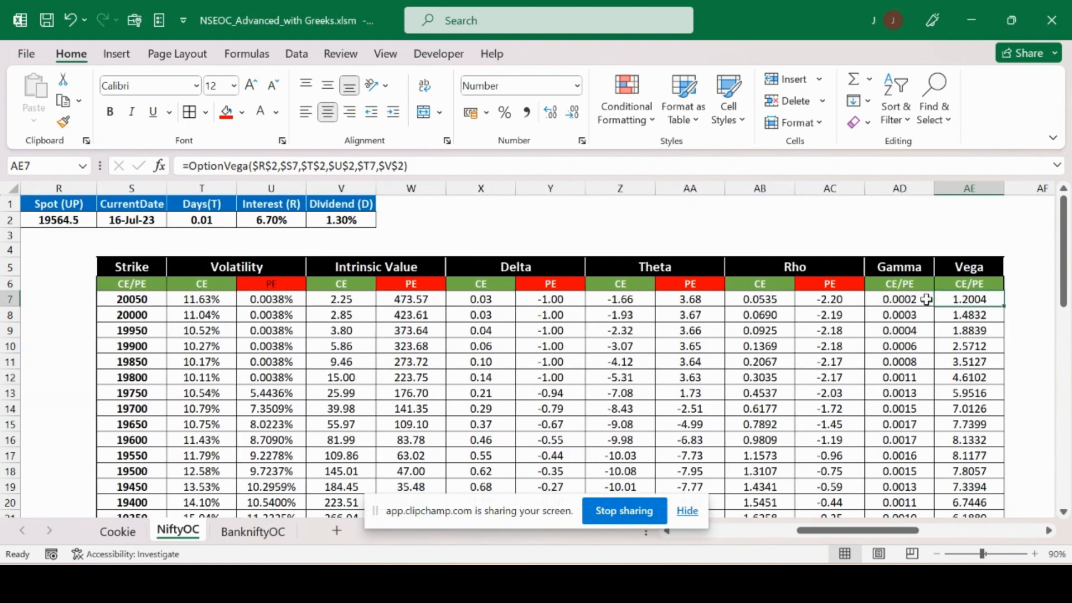
key("Left")
key("Left")
key("Left")
key("Left")
key("Left")
key("Left")
key("Left")
key("Left")
key("Left")
key("Left")
key("Left")
key("Left")
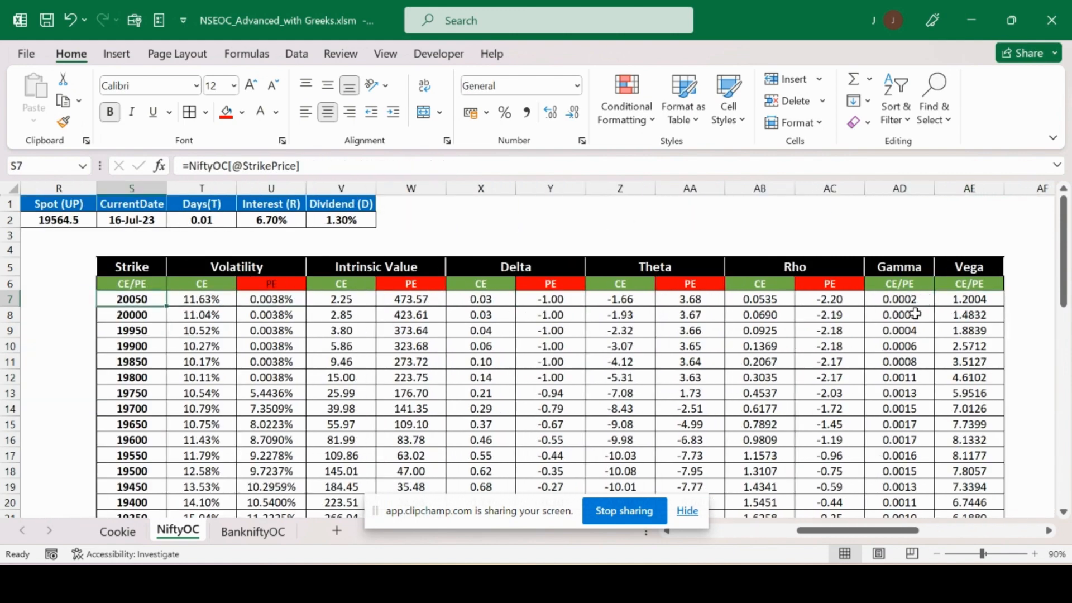
- Look at the option chain on the BankniftyOC sheet and return to cell Q1 on NiftyOC
left_click(263, 533)
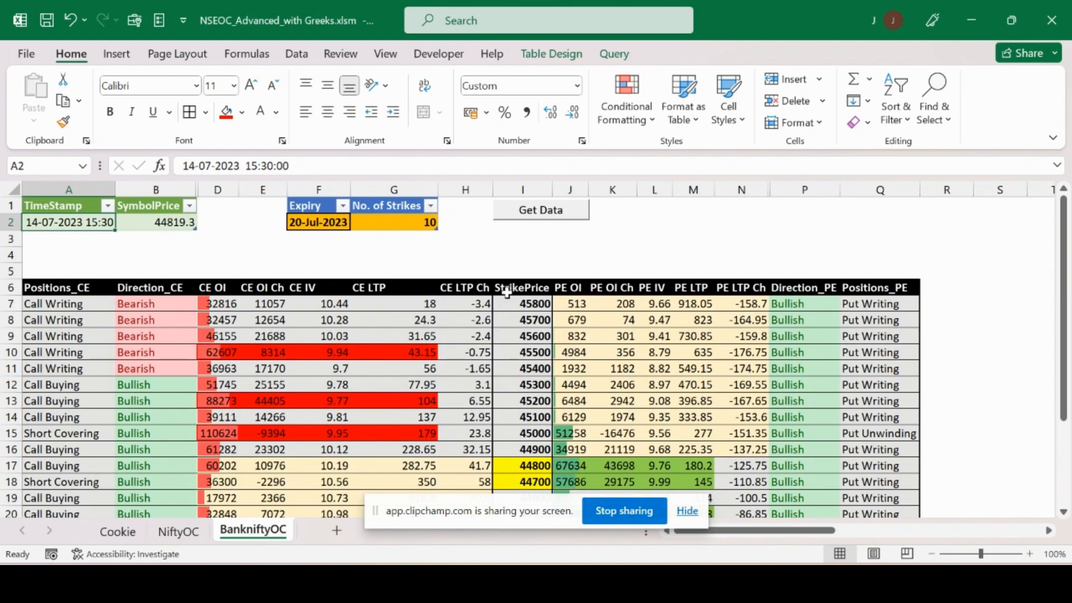
left_click(178, 532)
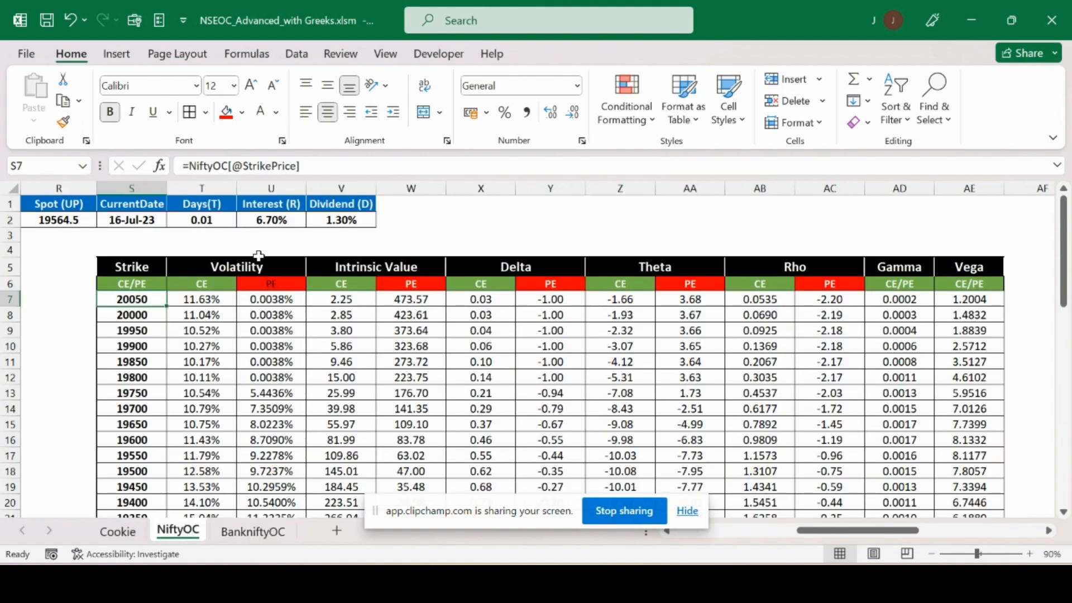
left_click(74, 206)
key("Left")
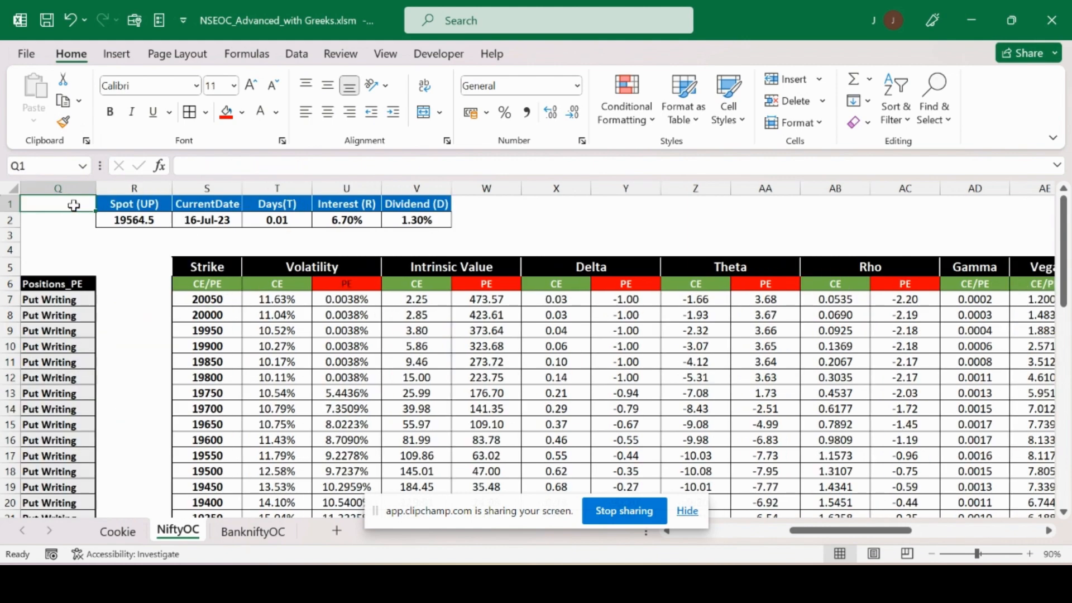
- Examine the Spot, CurrentDate and other input parameters in R2:V2 and the CallPrice formula in V7
key("Right")
key("Down")
key("Right")
key("Right")
key("Right")
key("Right")
key("Right")
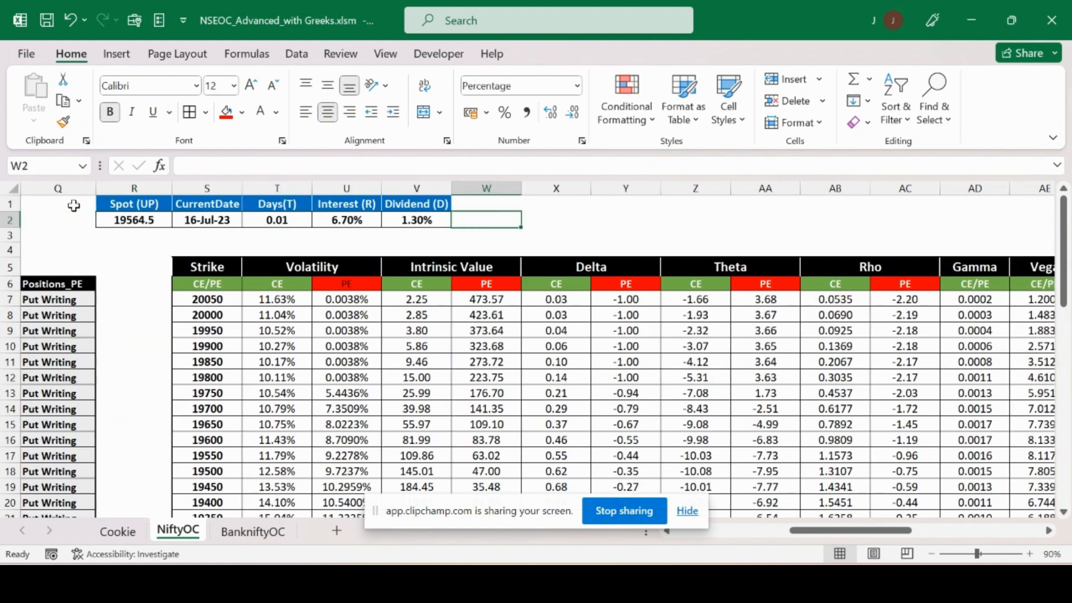
key("Down")
key("Down")
key("Down")
key("Down")
key("Down")
key("Left")
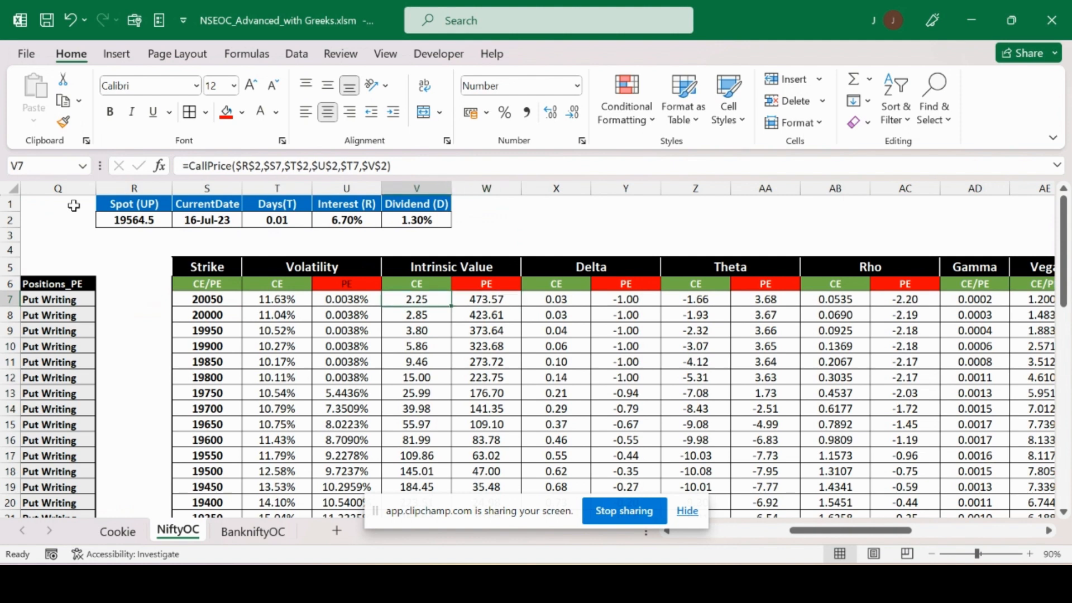
left_click(161, 220)
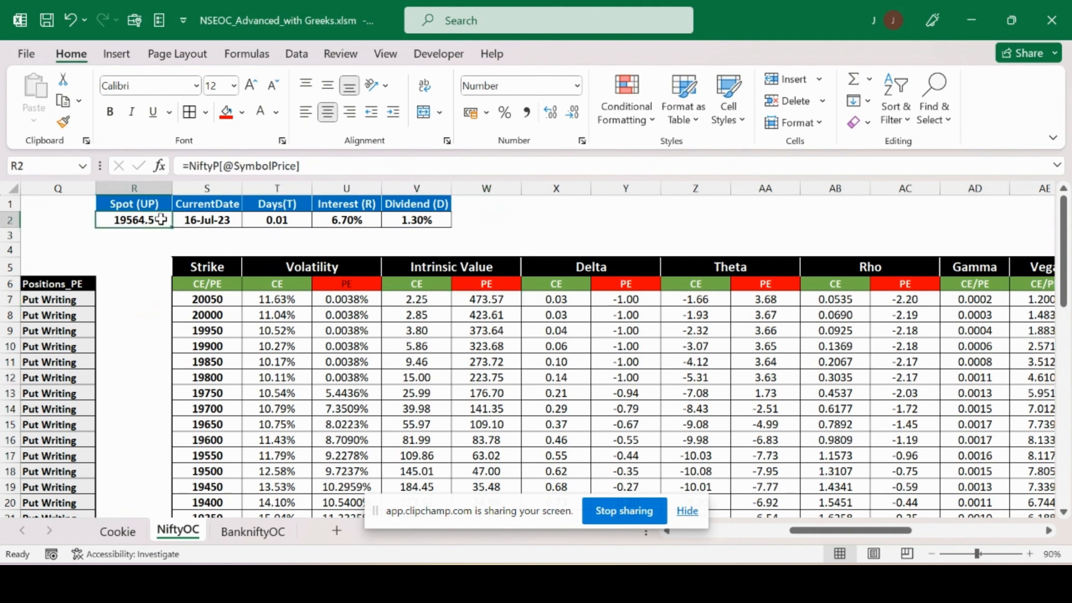
key("Right")
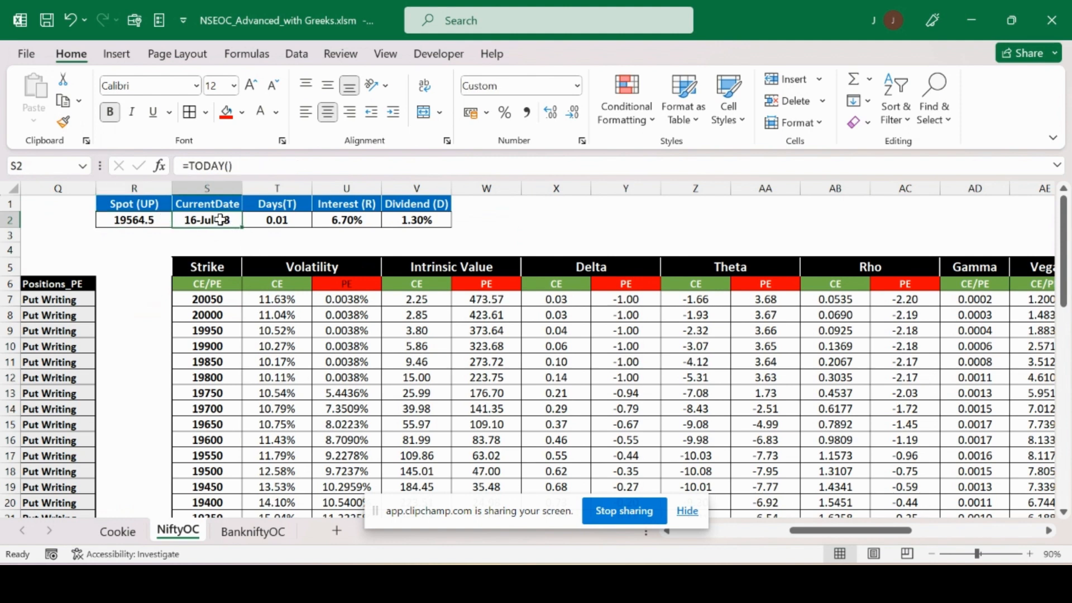
- Look back over the BankniftyOC option chain and its header row, and return to the NiftyOC sheet
key("Left")
key("Left")
key("Left")
key("Left")
key("Left")
key("Left")
key("Left")
key("Left")
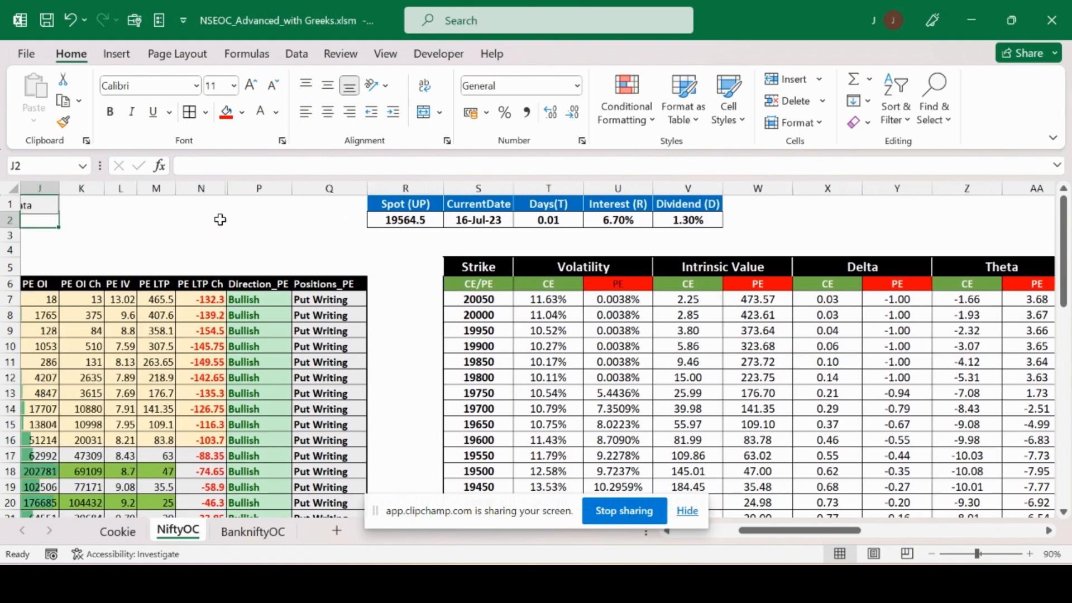
left_click(253, 531)
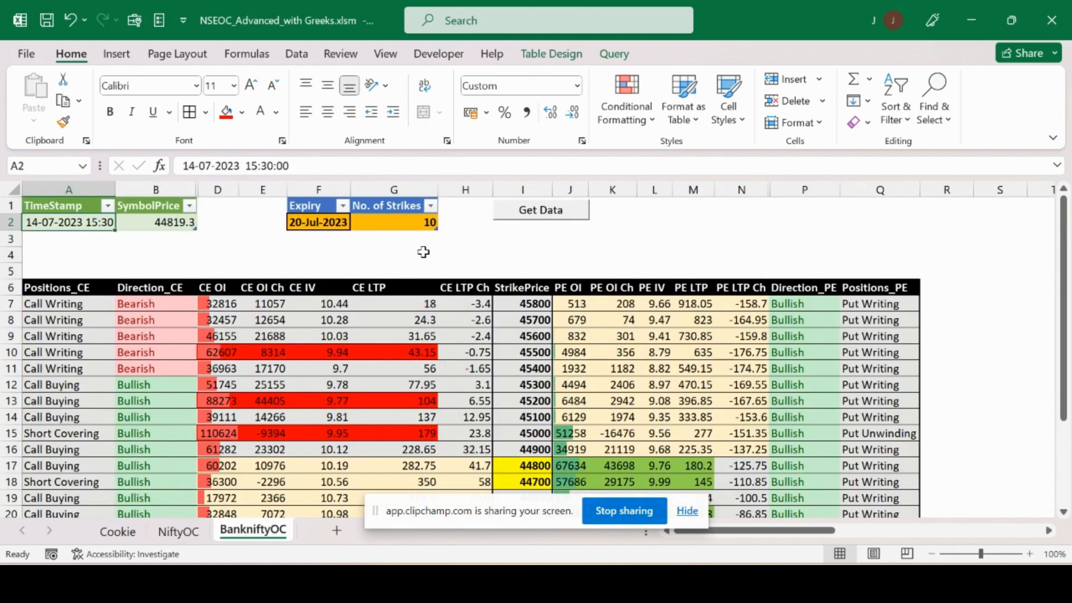
left_click(190, 533)
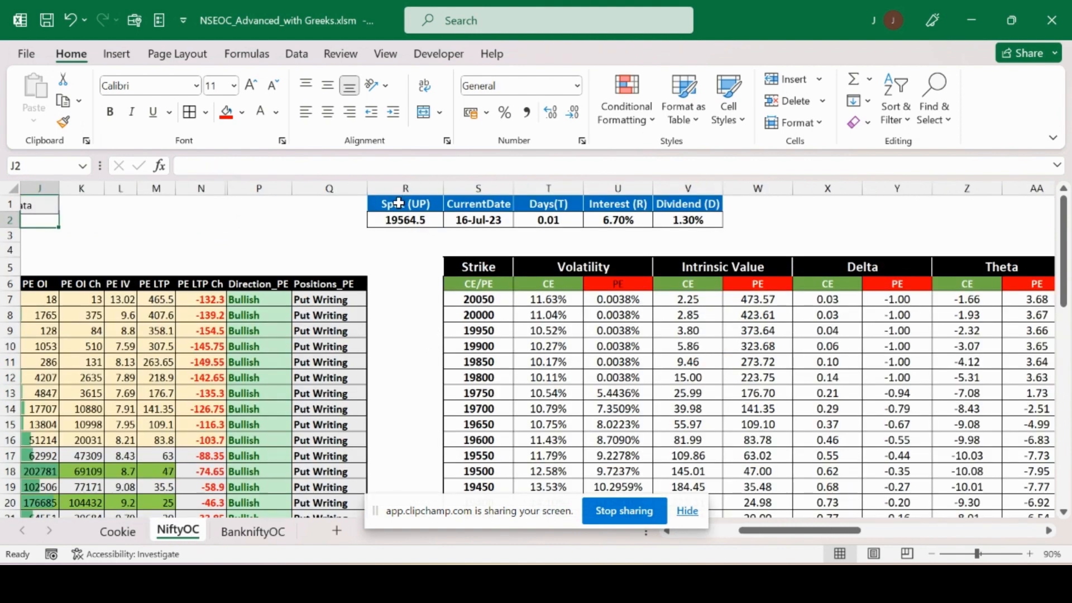
- Copy the parameter block R1:V2 from NiftyOC and paste it at R1 on the BankniftyOC sheet
left_click_drag(399, 203, 692, 212)
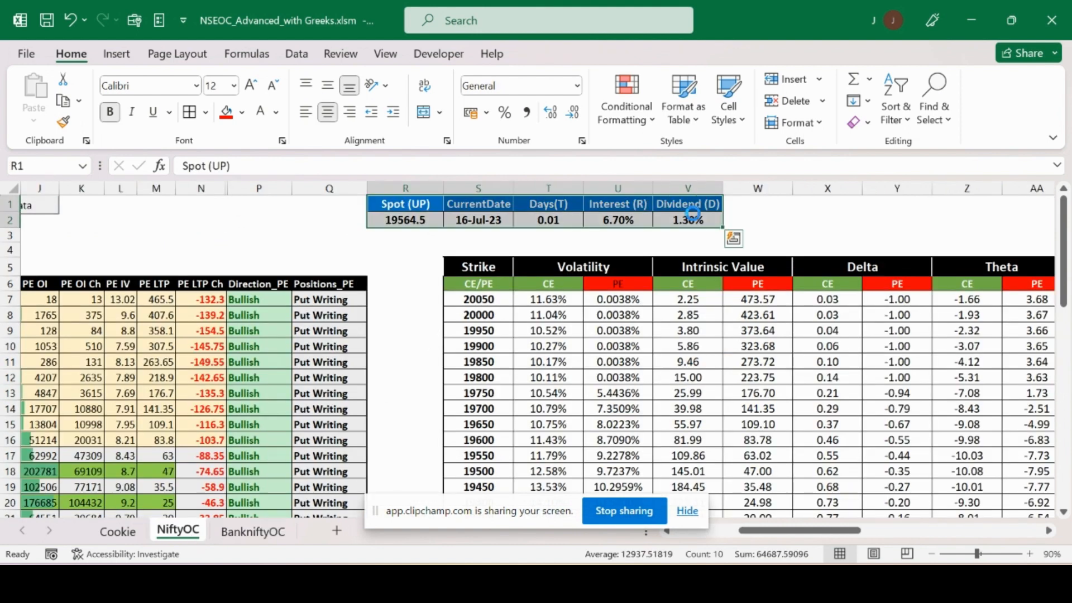
key("ctrl+c")
left_click(253, 531)
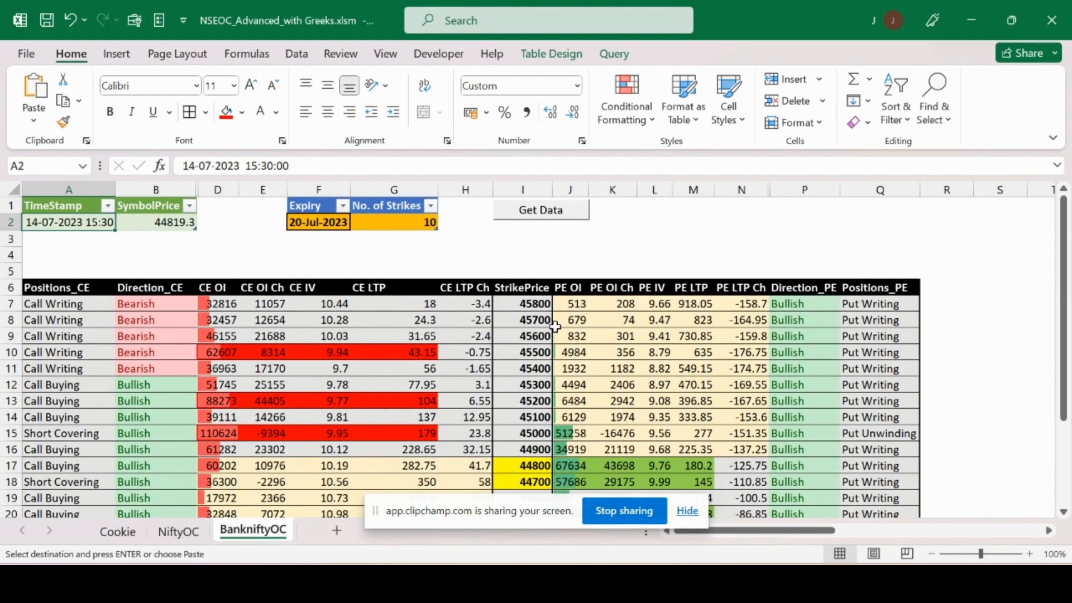
left_click(947, 205)
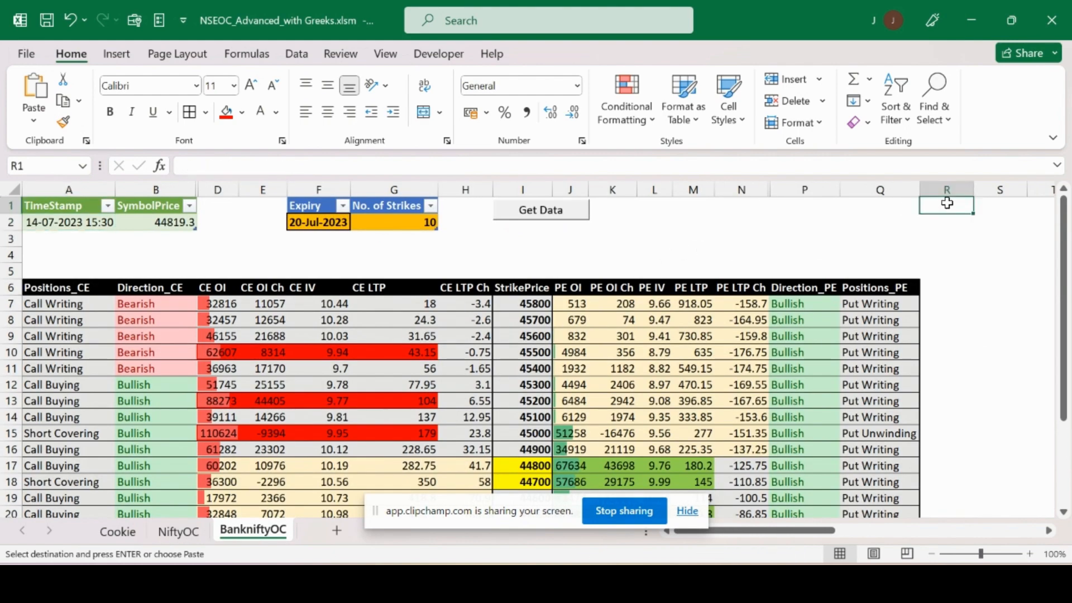
key("ctrl+v")
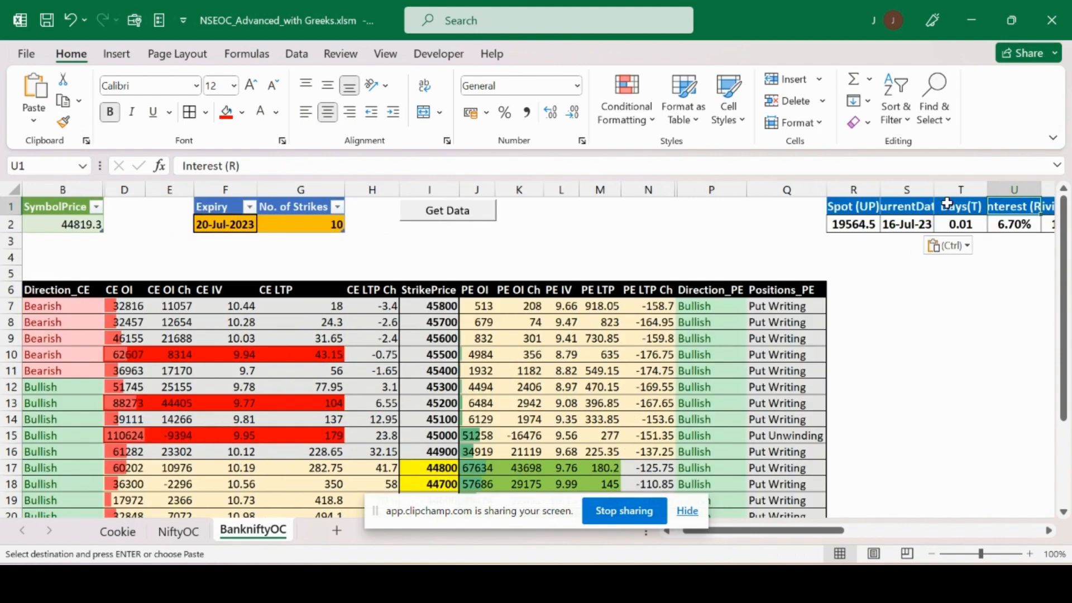
key("Right")
key("Right")
key("Right")
key("Left")
key("Left")
key("Left")
key("Left")
key("Left")
key("Left")
key("Down")
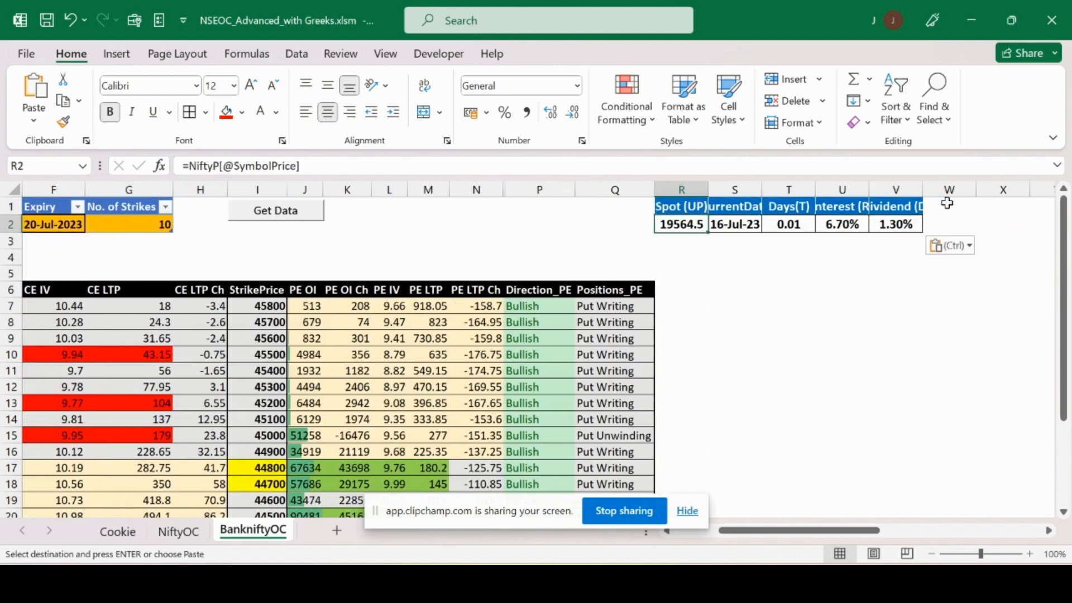
type("=")
key("Left")
key("Left")
key("Left")
key("Left")
key("Left")
key("Left")
key("Left")
key("Left")
key("Left")
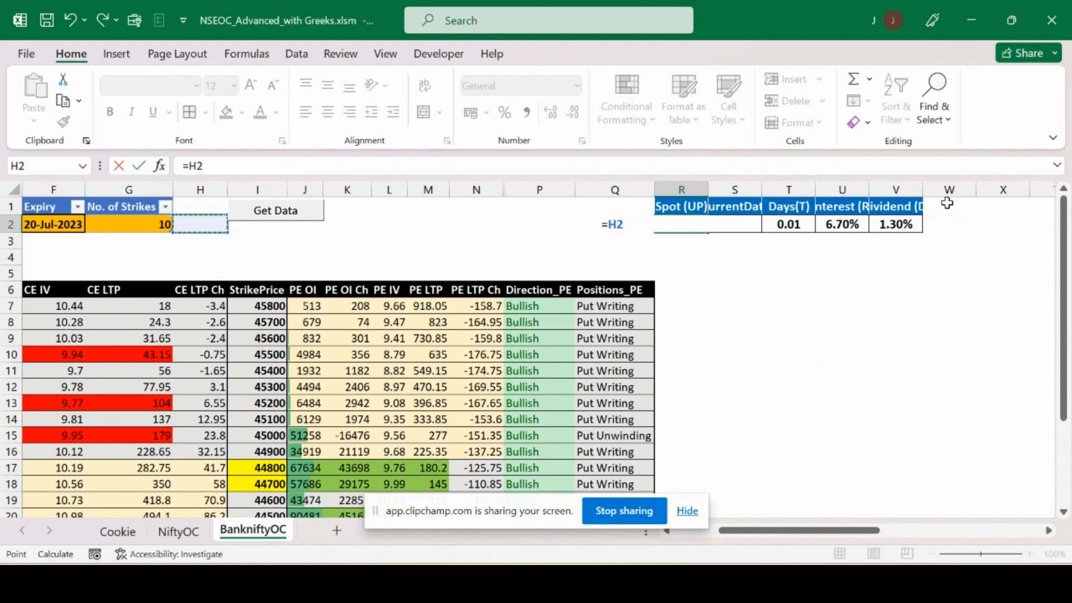
key("Left")
key("Left")
key("Left")
key("Left")
key("Left")
key("Left")
key("Right")
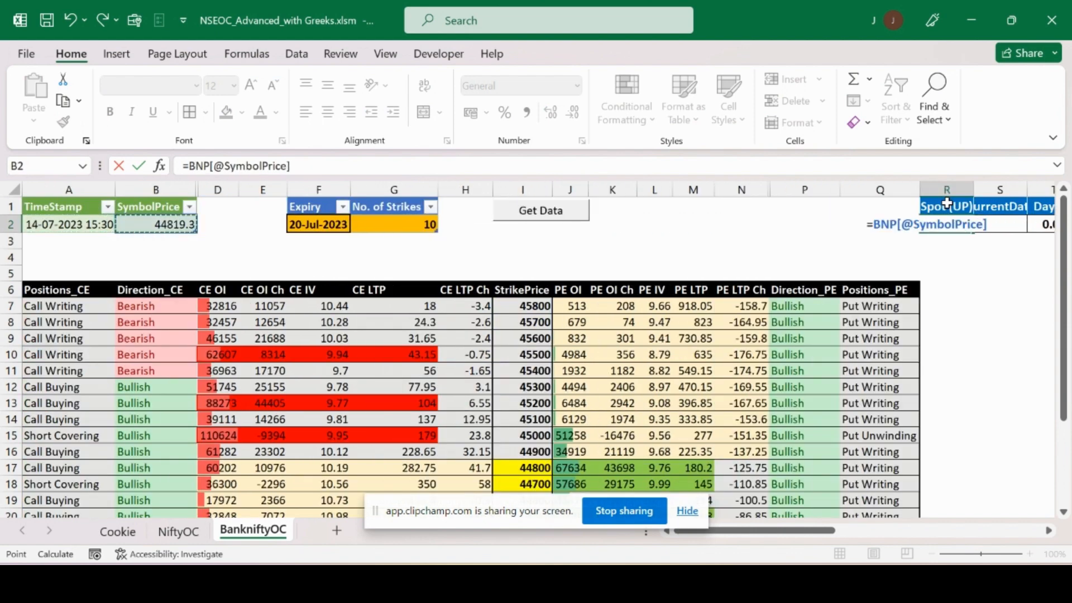
key("Return")
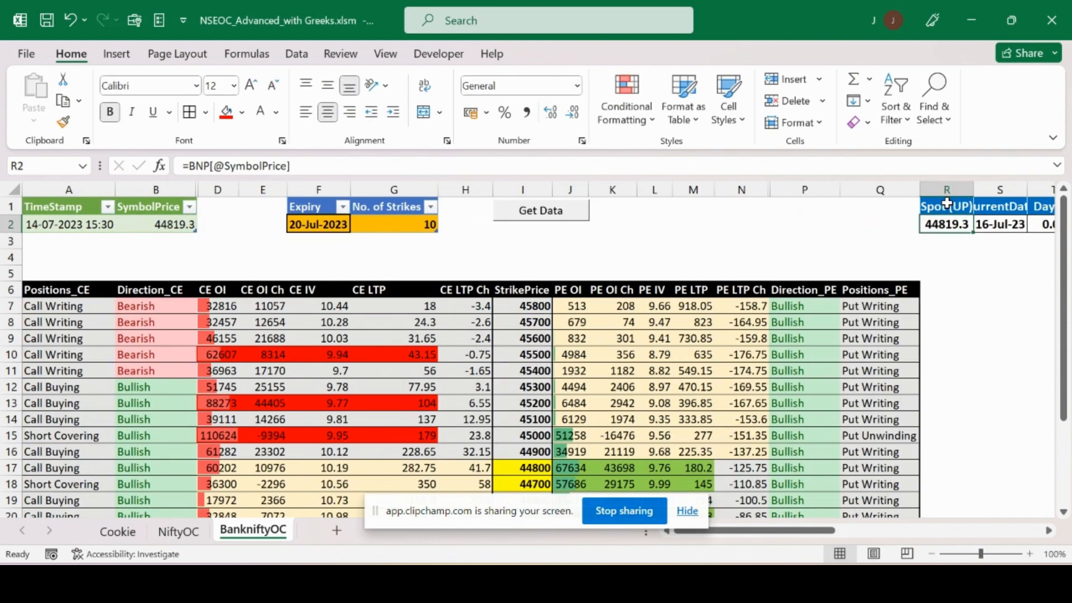
- Widen column S on BankniftyOC to fit the CurrentDate heading
key("Right")
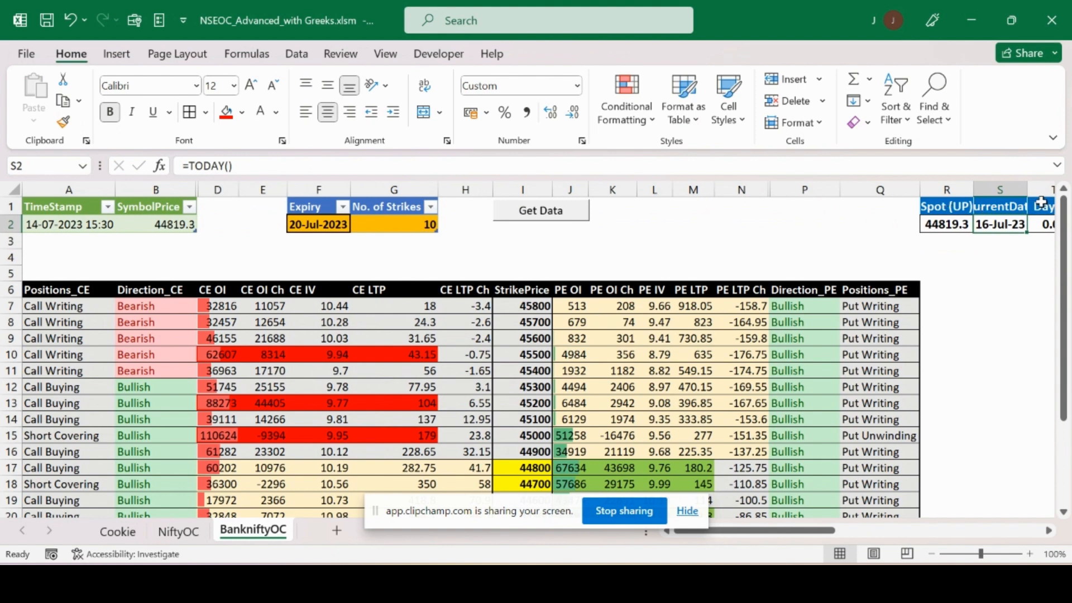
double_click(1029, 186)
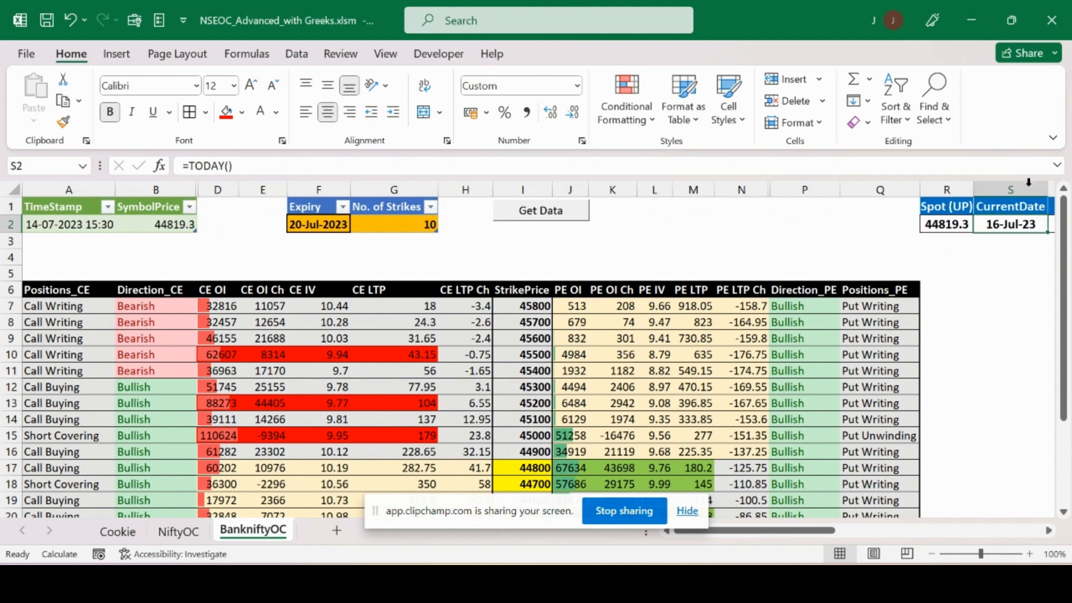
key("Right")
key("Left")
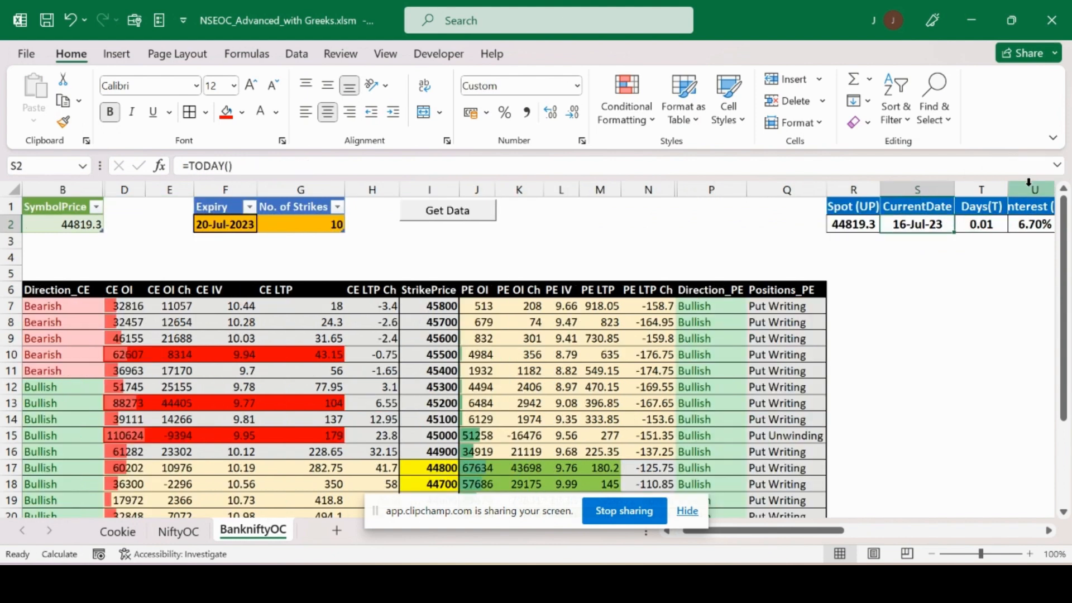
key("Right")
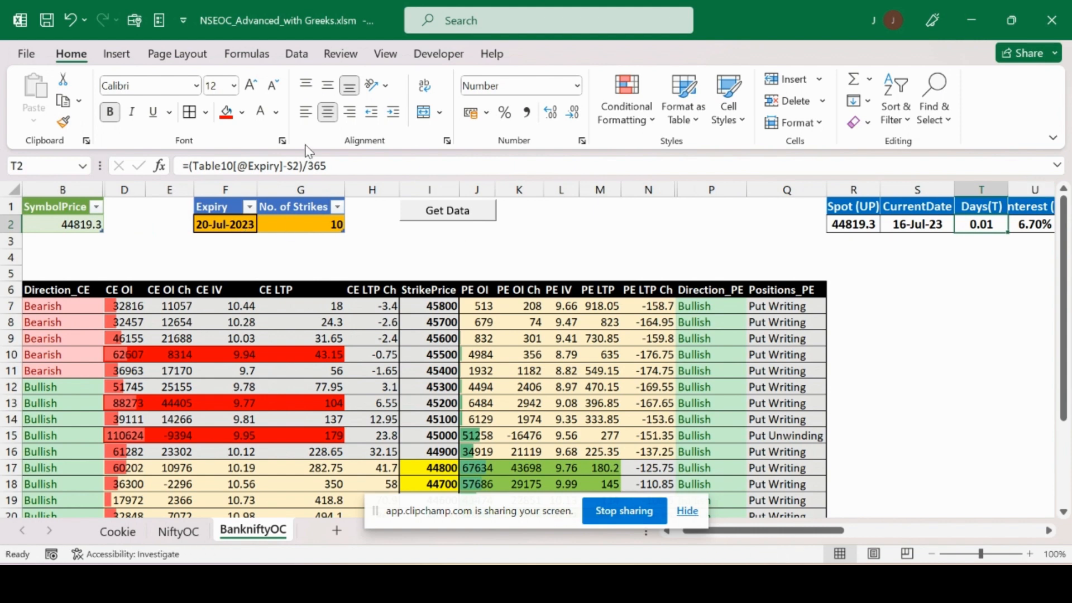
left_click_drag(284, 163, 195, 165)
key("BackSpace")
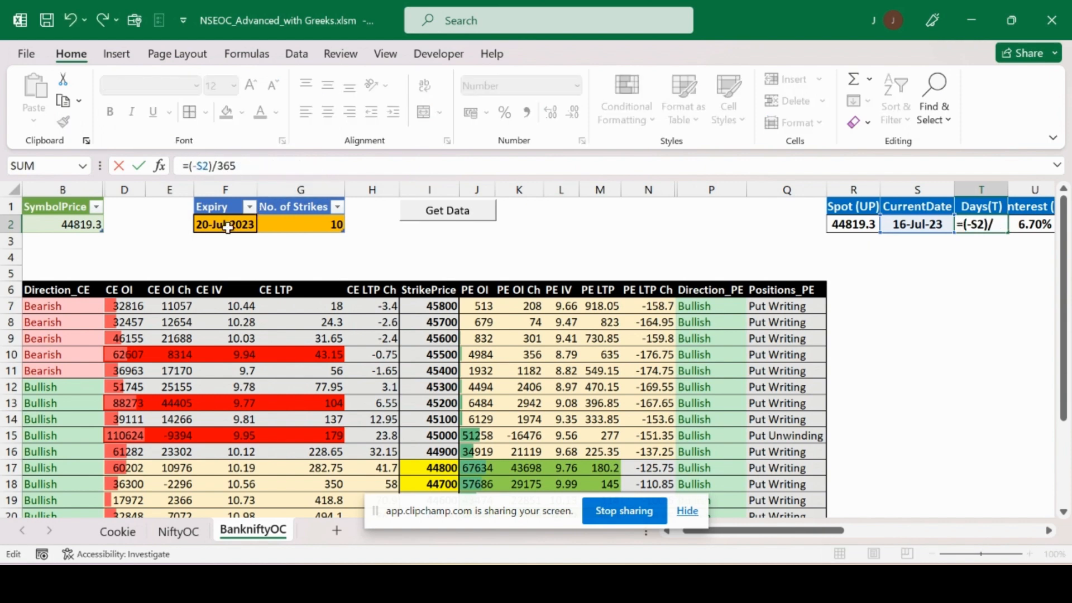
left_click(227, 225)
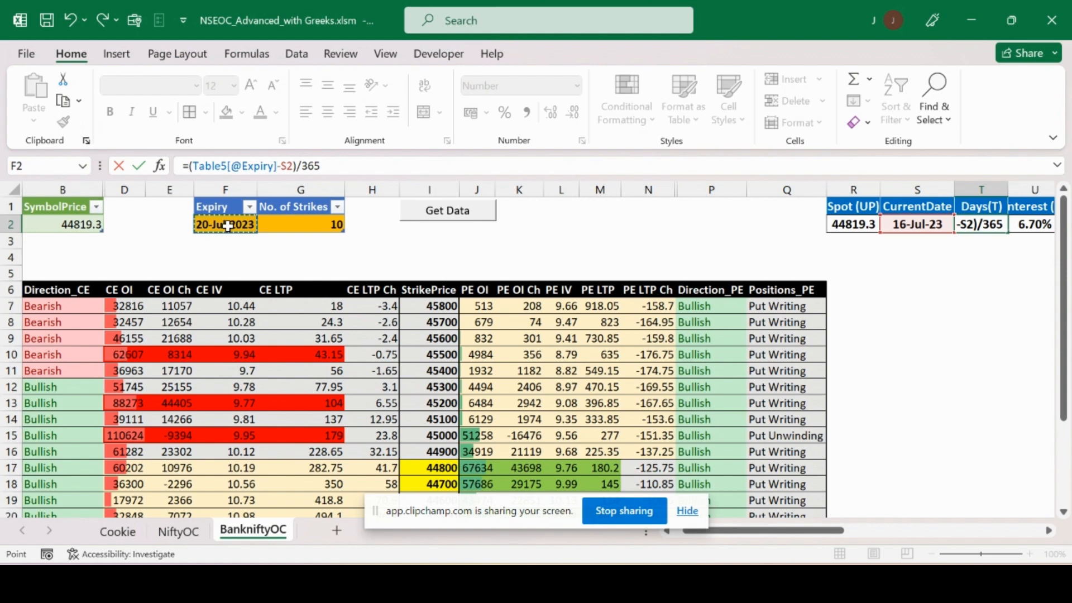
key("Return")
key("Up")
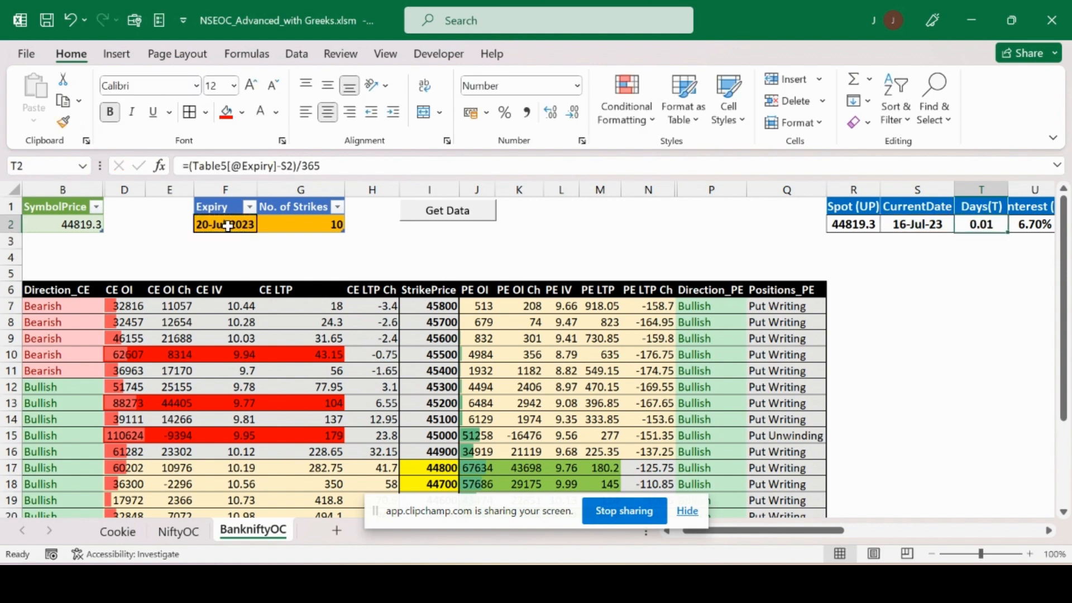
- Widen columns U and V on BankniftyOC to fit the Interest (R) and Dividend (D) headings
key("Right")
key("Right")
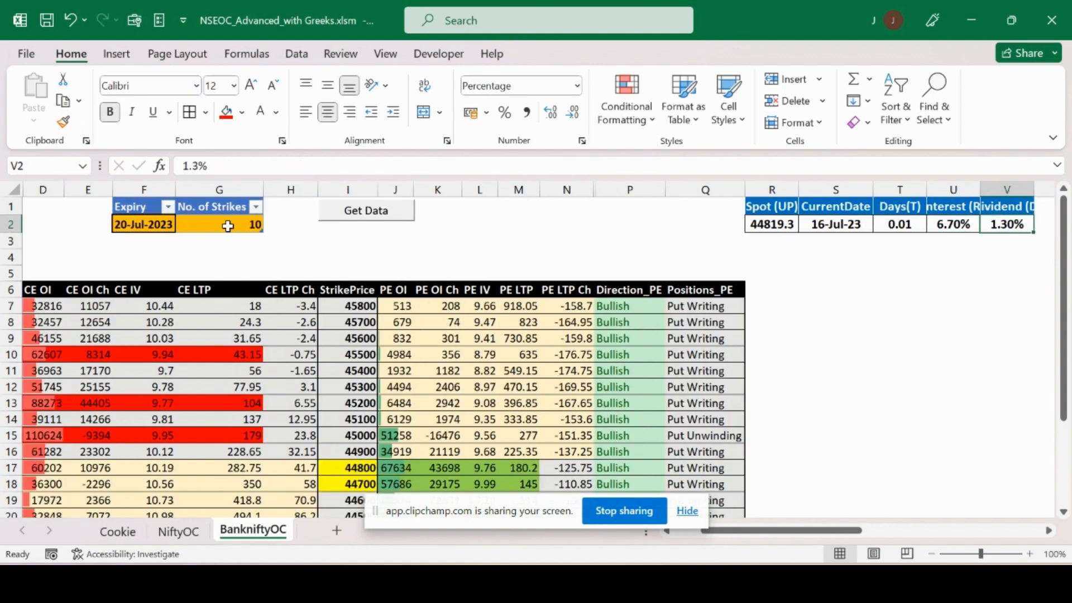
key("Left")
key("Left")
key("Left")
key("Left")
key("Left")
key("Right")
key("Right")
key("Right")
key("Right")
key("Right")
left_click_drag(982, 188, 1054, 188)
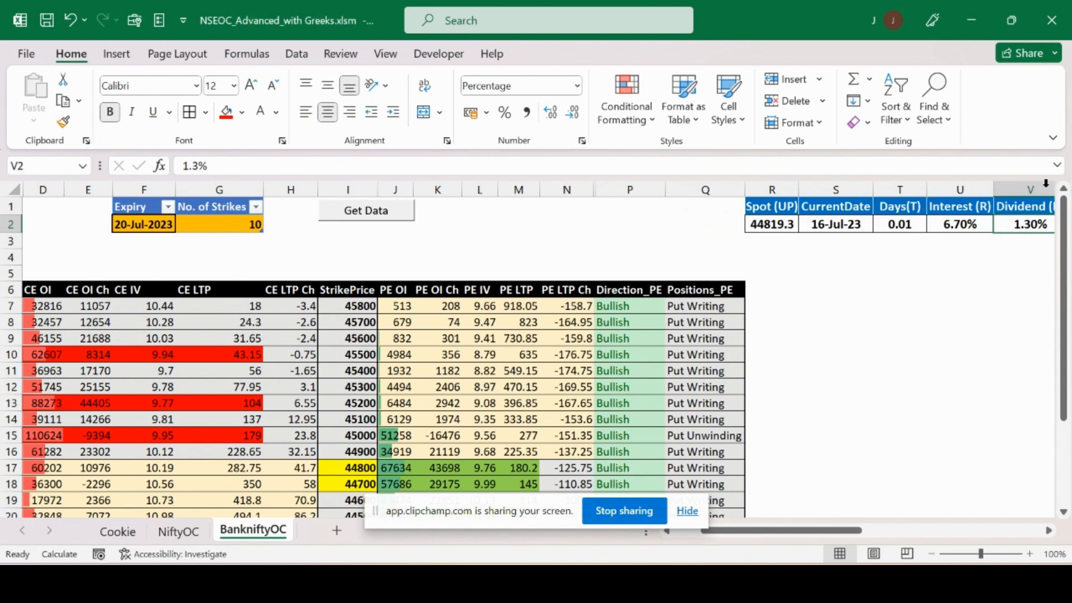
- Examine the Greeks table headings in row 5 of NiftyOC from Volatility through Vega and back to Strike
left_click(196, 534)
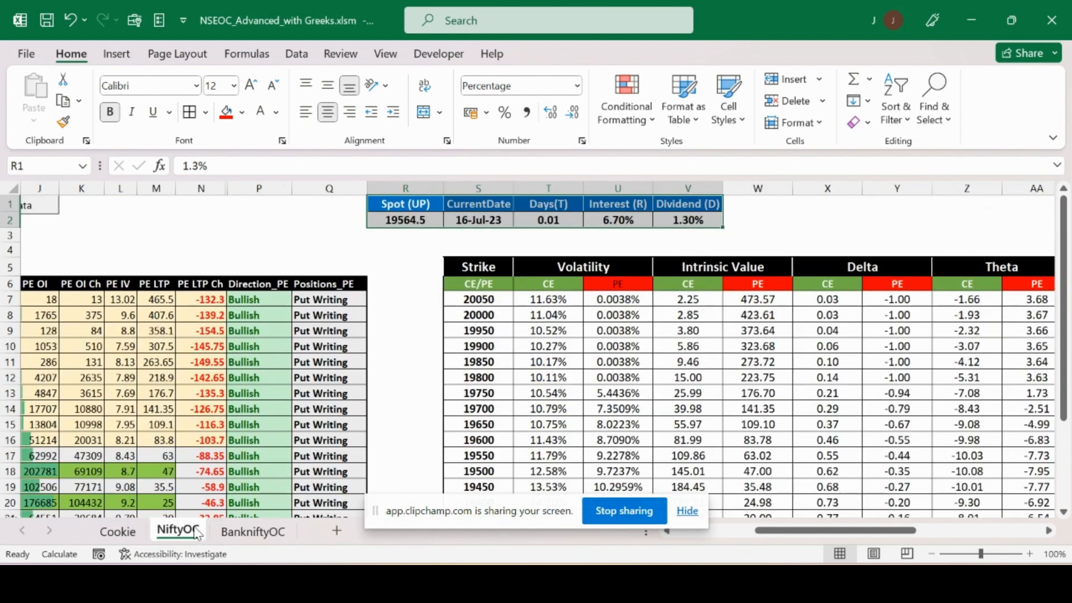
left_click(598, 270)
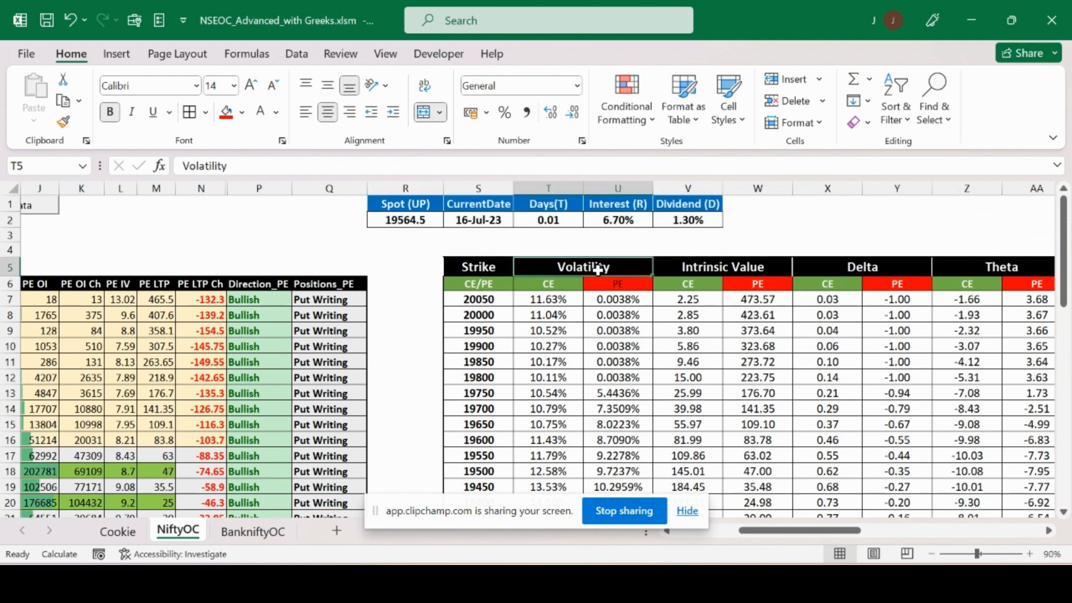
key("Right")
key("Right")
key("Right")
key("Right")
key("Right")
key("Right")
key("Right")
key("Left")
key("Left")
key("Left")
key("Left")
key("Left")
key("Left")
key("Left")
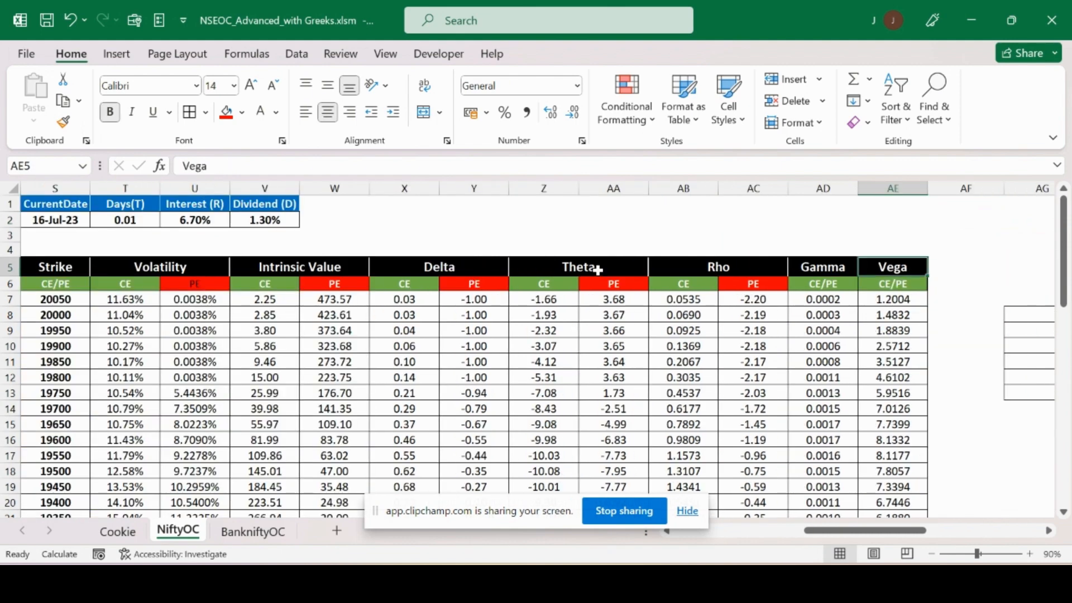
key("Left")
key("Left")
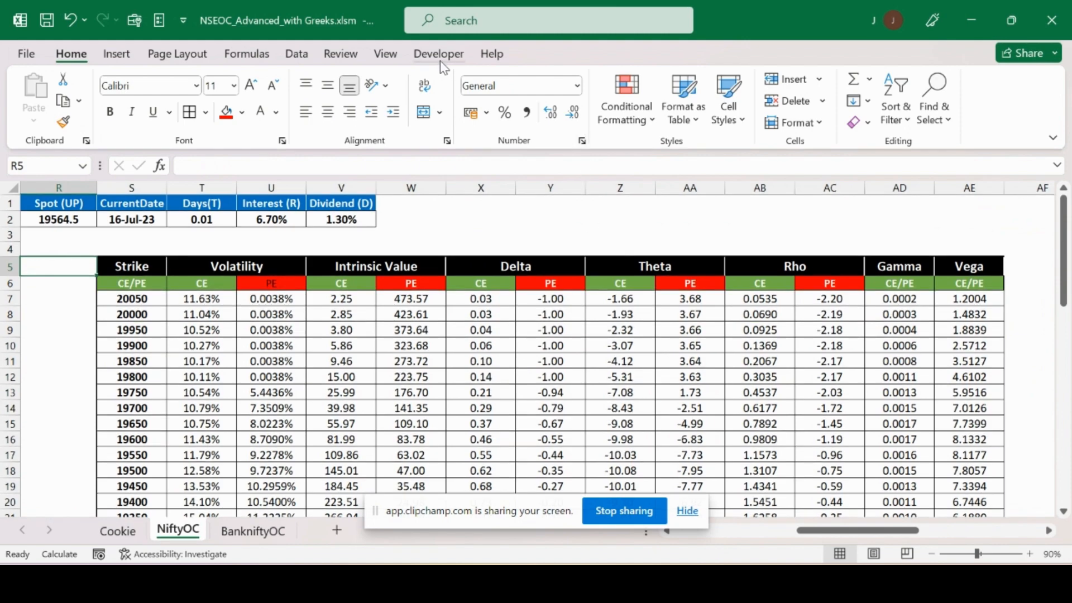
- Look at the option pricing and Greeks functions in Module2 of the VBA project, and return to the NiftyOC sheet
left_click(439, 54)
key("alt+F11")
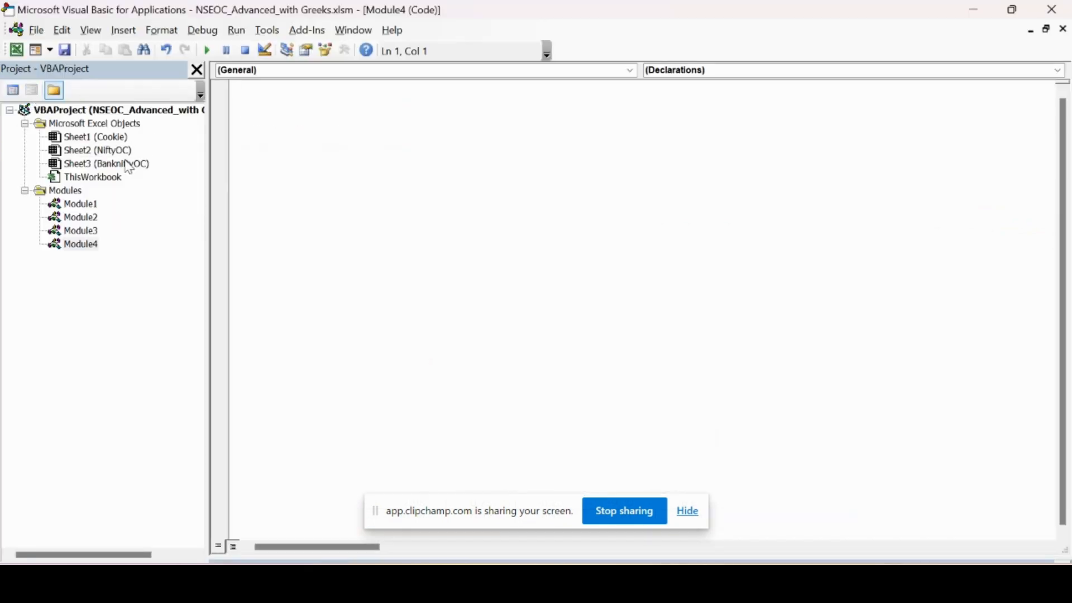
double_click(90, 218)
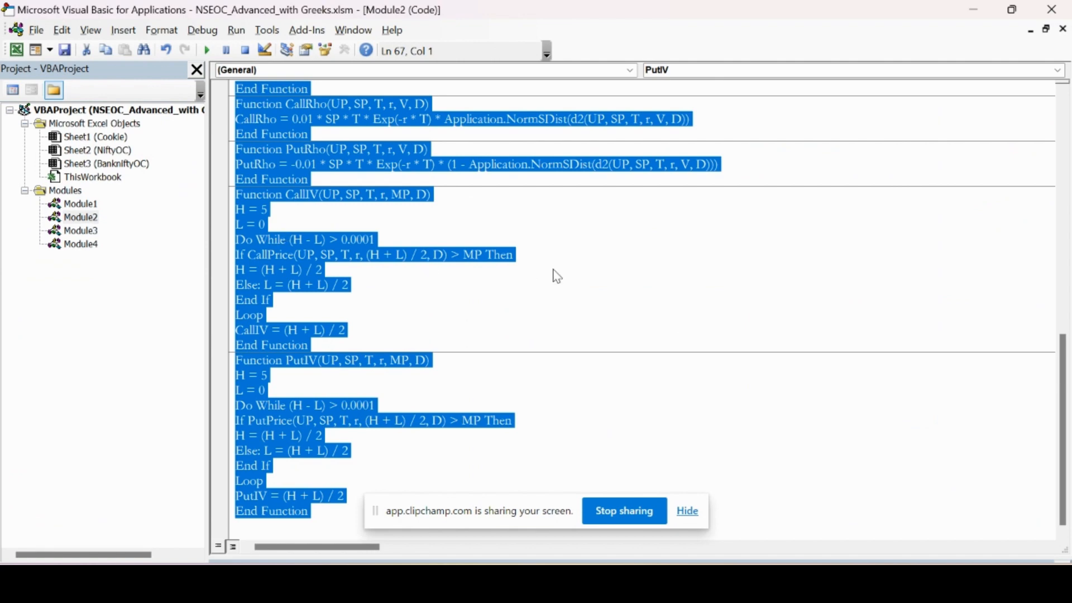
key("ctrl+Home")
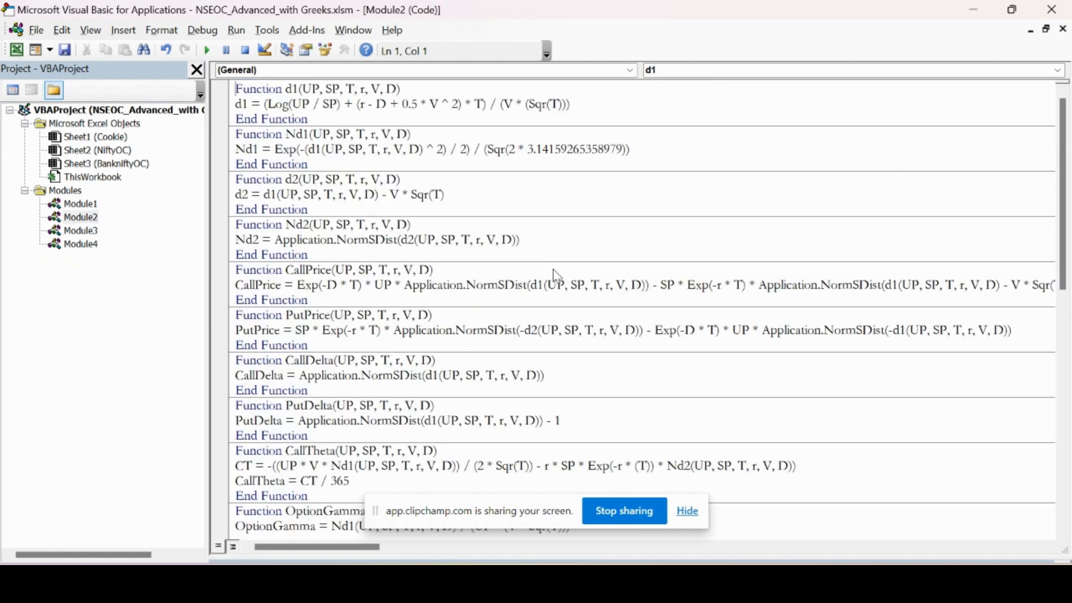
key("Down")
left_click(17, 51)
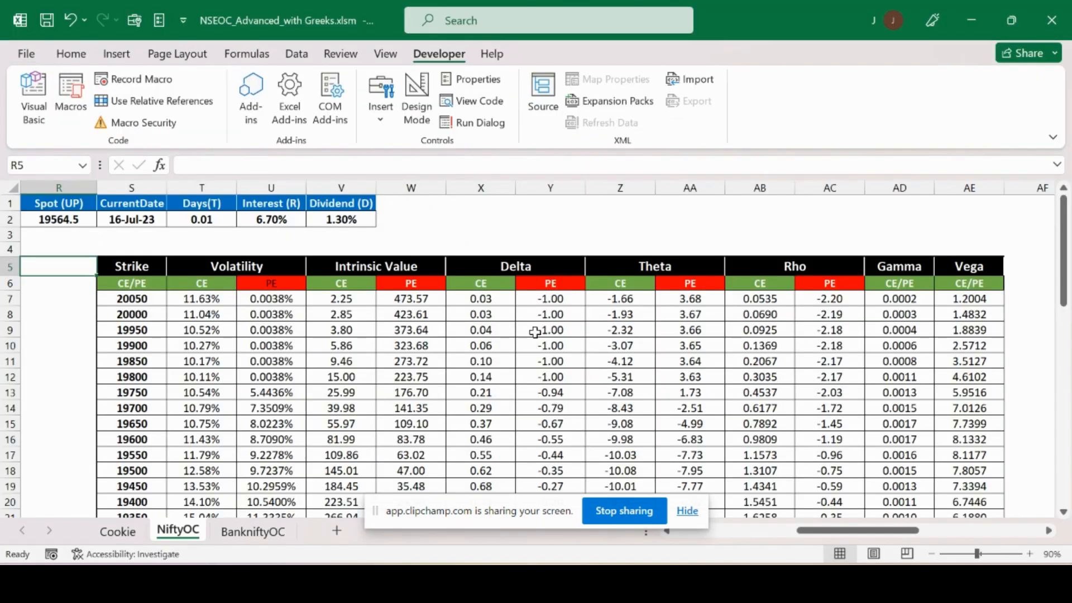